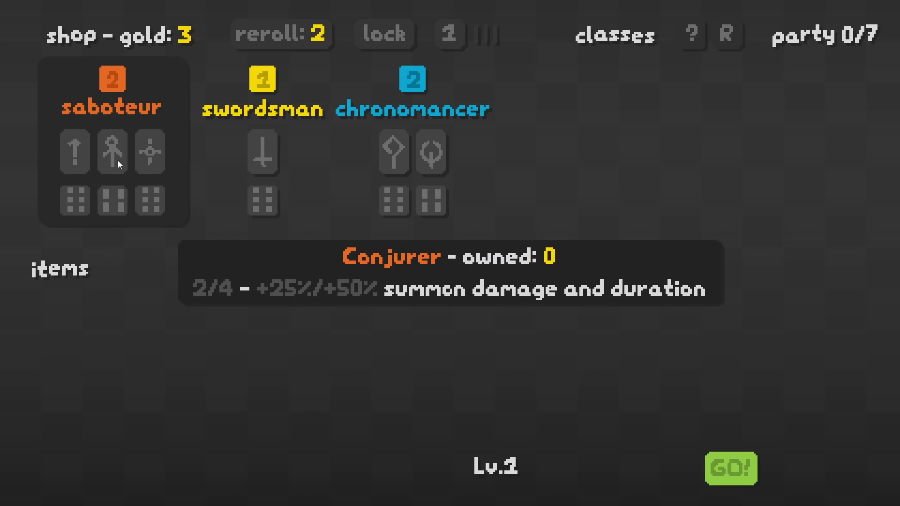
Buy the saboteur and swordsman, move the swordsman to the snake's head, and start level 1
{"action": "left_click", "coordinate": [111, 117]}
{"action": "left_click", "coordinate": [262, 140]}
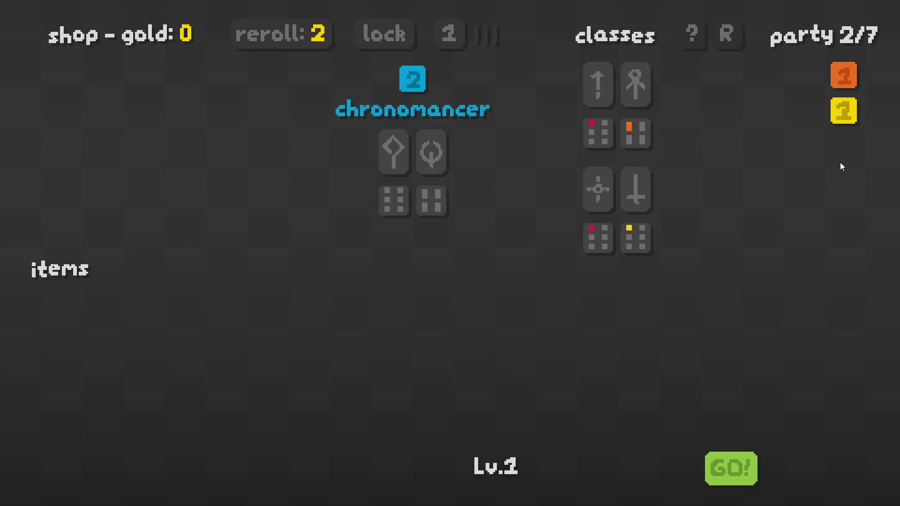
{"action": "mouse_move", "coordinate": [843, 75]}
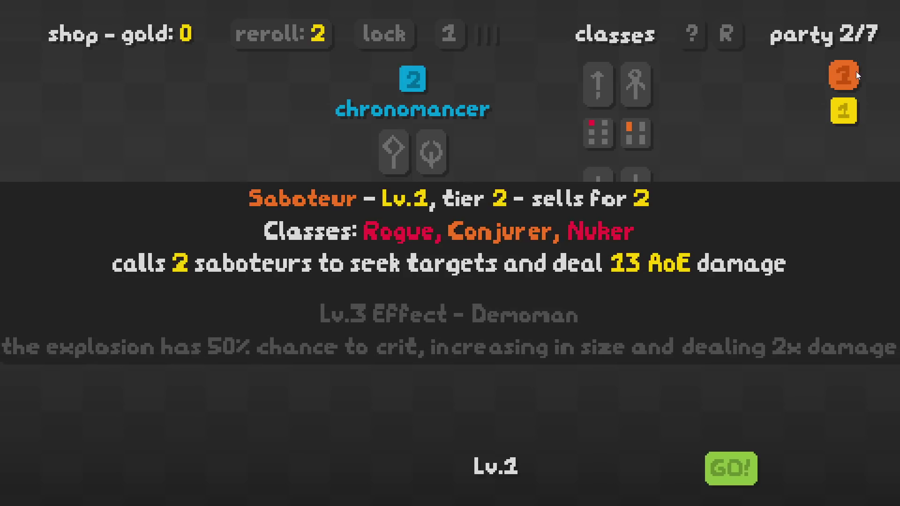
{"action": "left_click_drag", "start_coordinate": [856, 71], "coordinate": [851, 86]}
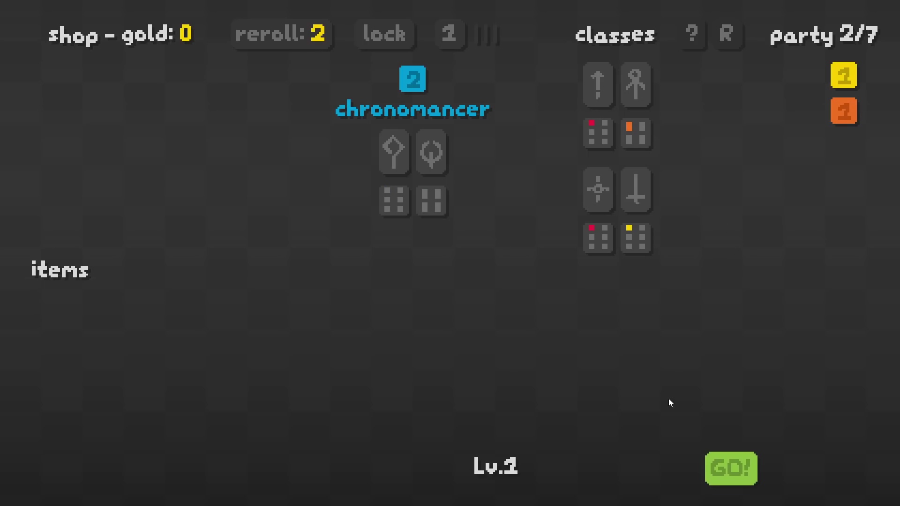
{"action": "left_click", "coordinate": [723, 468]}
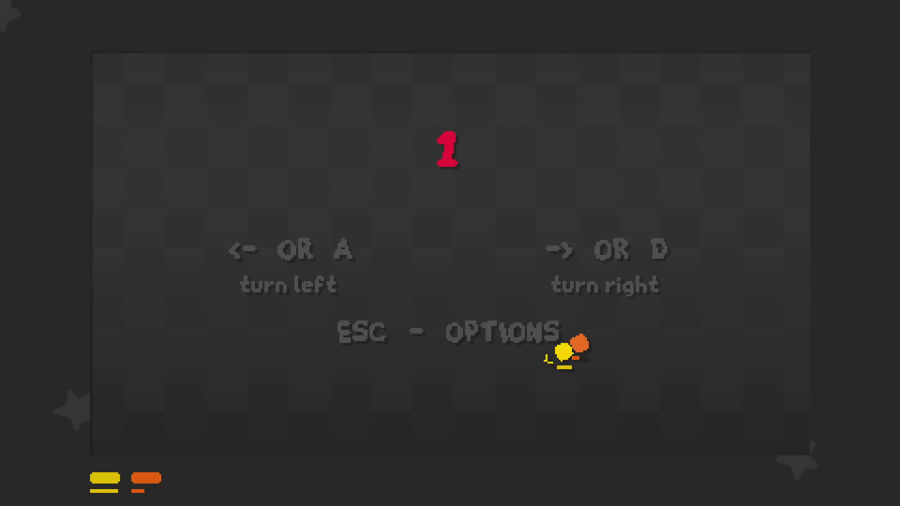
Circle the two-unit snake around the arena with right turns until both level 1 waves end
{"action": "key", "text": "Right"}
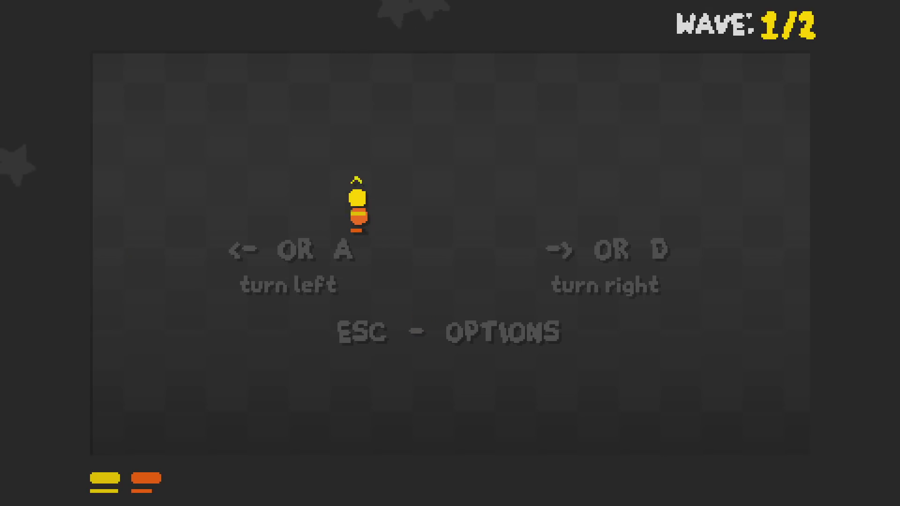
{"action": "key", "text": "Right"}
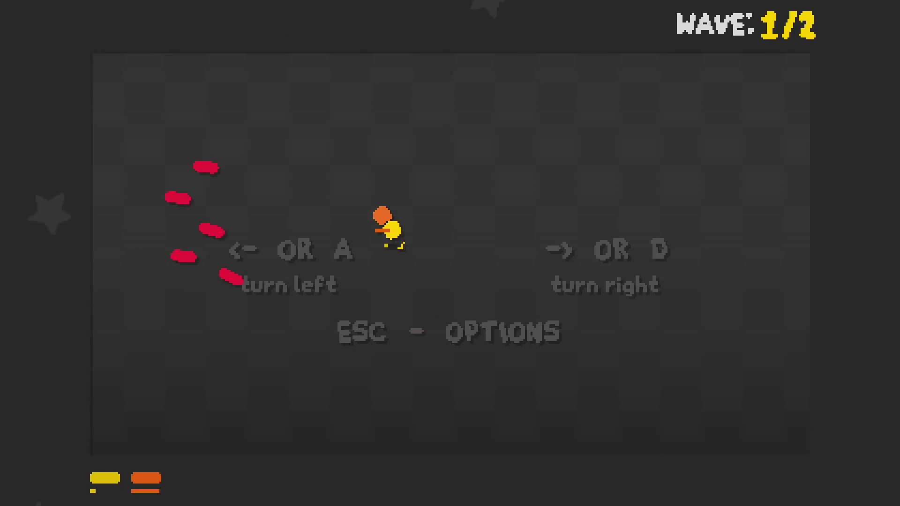
{"action": "key", "text": "Right"}
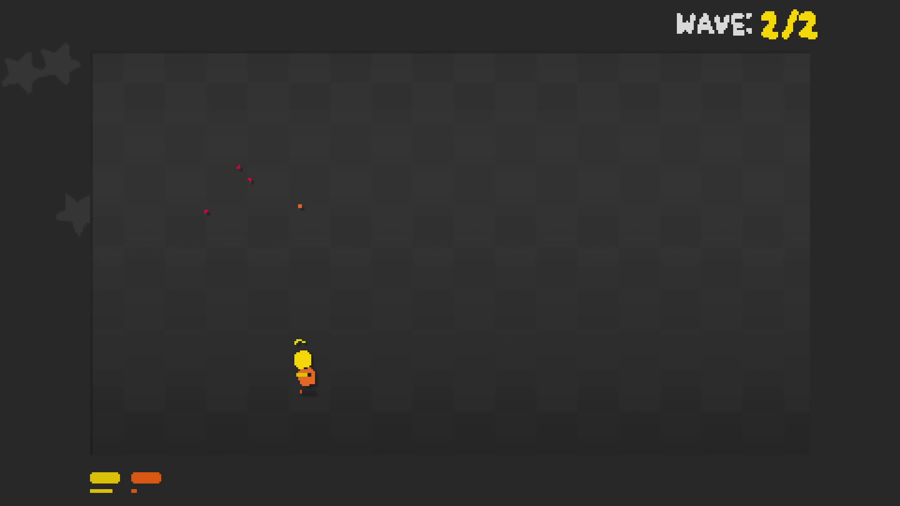
{"action": "key", "text": "Right"}
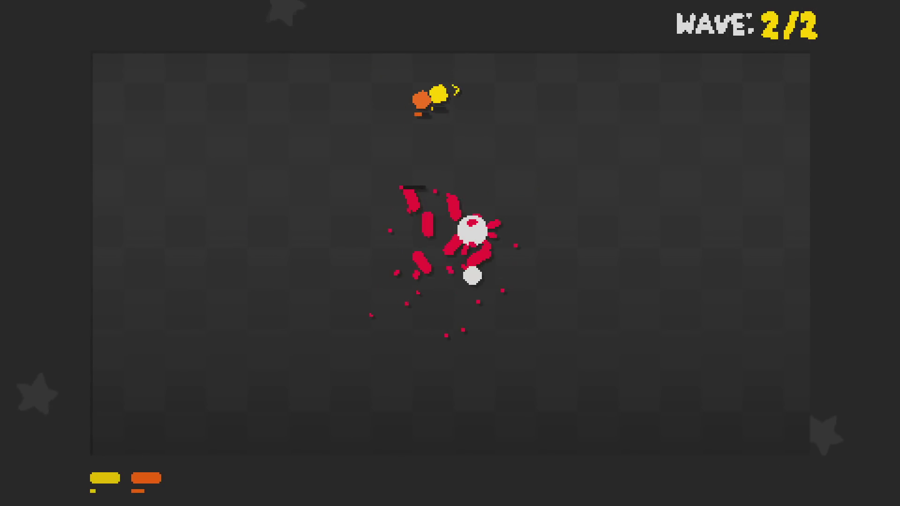
{"action": "key", "text": "Right"}
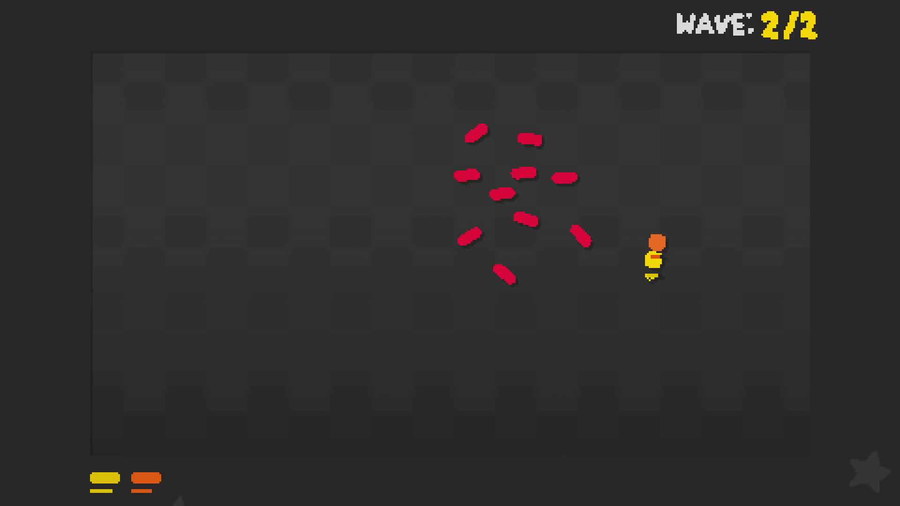
{"action": "key", "text": "Right"}
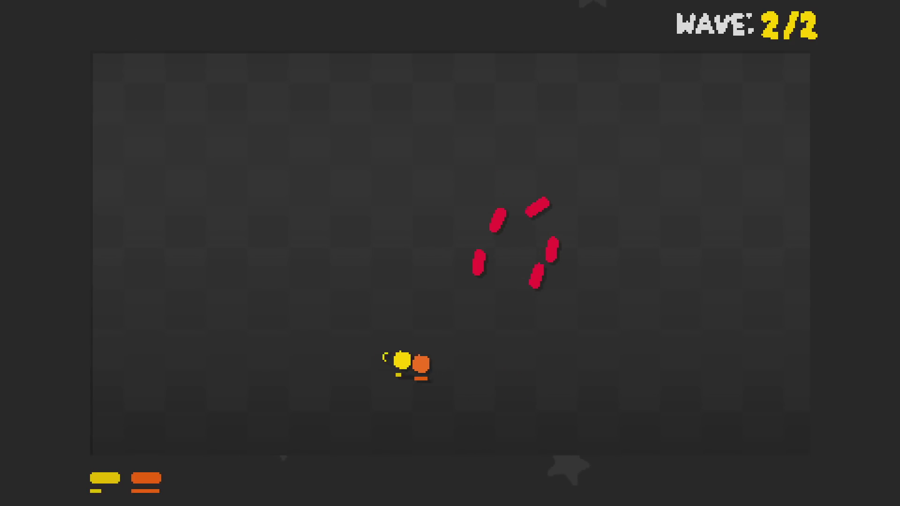
{"action": "key", "text": "Right"}
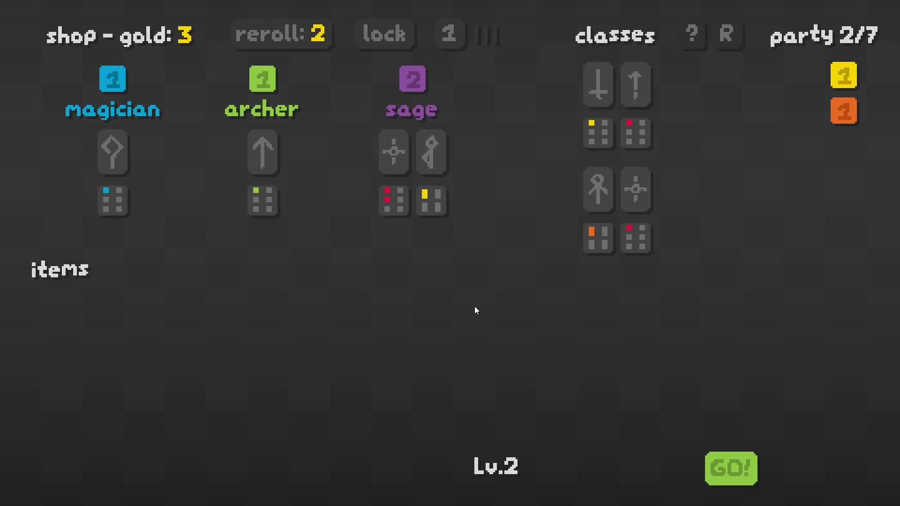
{"action": "mouse_move", "coordinate": [413, 95]}
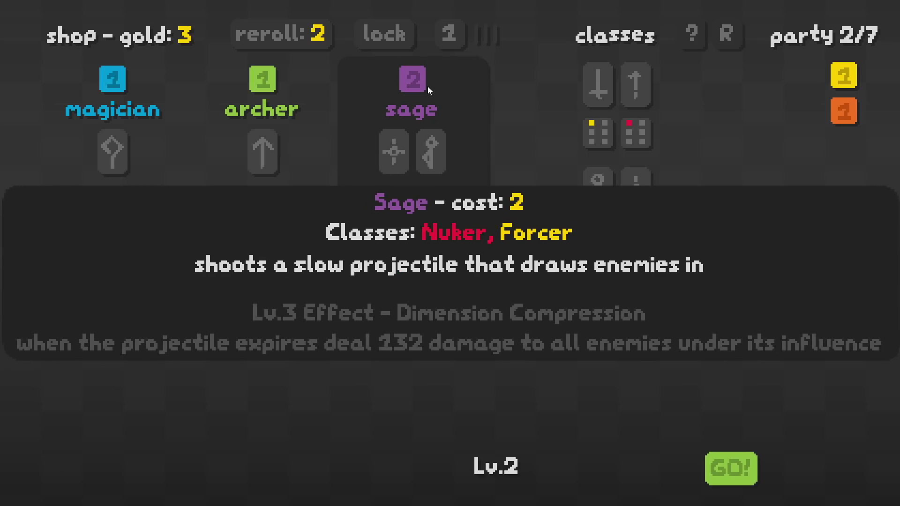
Buy the sage card, then the magician card, from the level 2 shop
{"action": "left_click", "coordinate": [428, 86]}
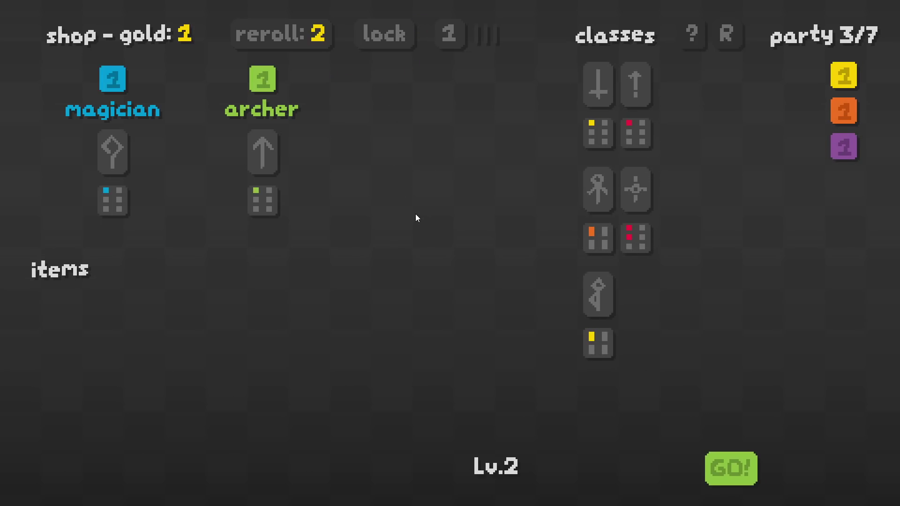
{"action": "left_click", "coordinate": [113, 151]}
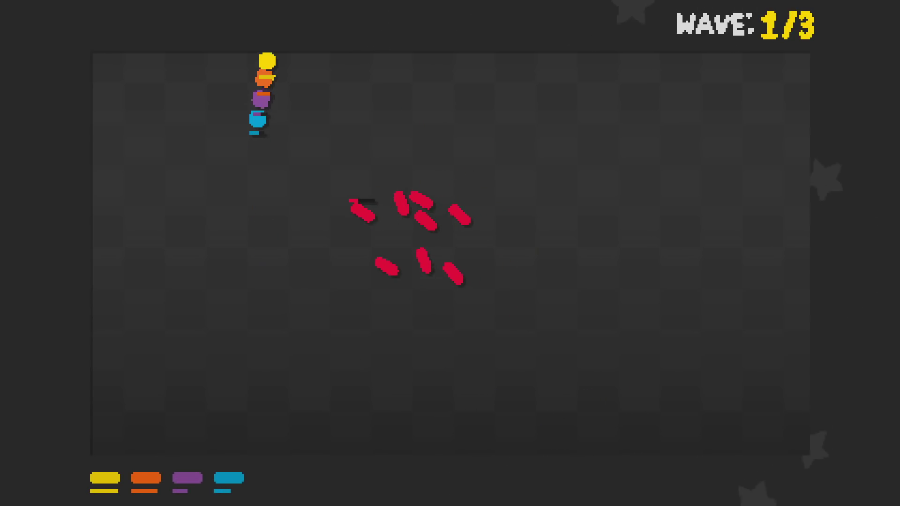
Loop the four-unit snake leftward around the arena through waves 1–3 until ARENA CLEAR
{"action": "key", "text": "a"}
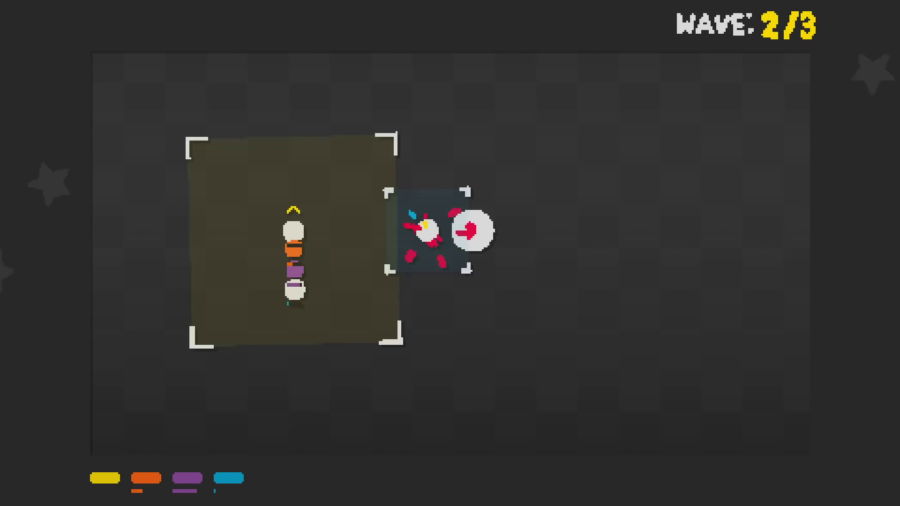
{"action": "key", "text": "a"}
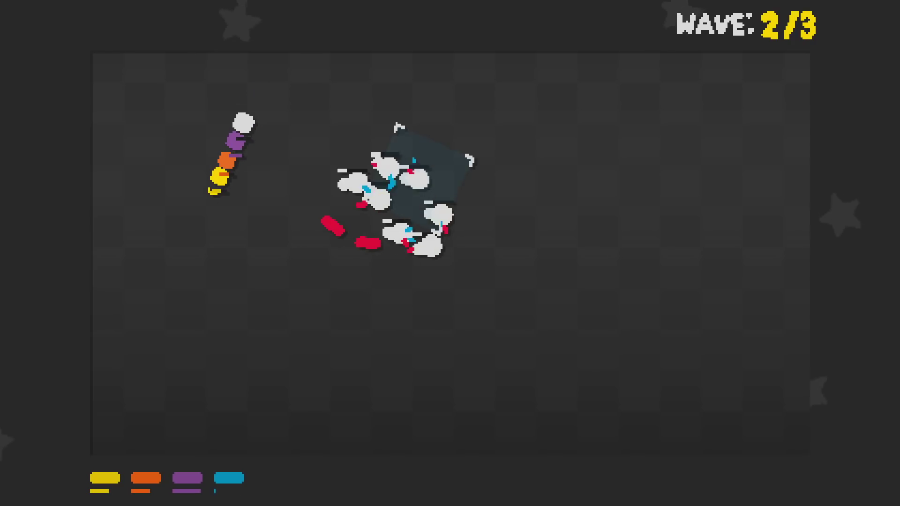
{"action": "key", "text": "a"}
{"action": "key", "text": "a"}
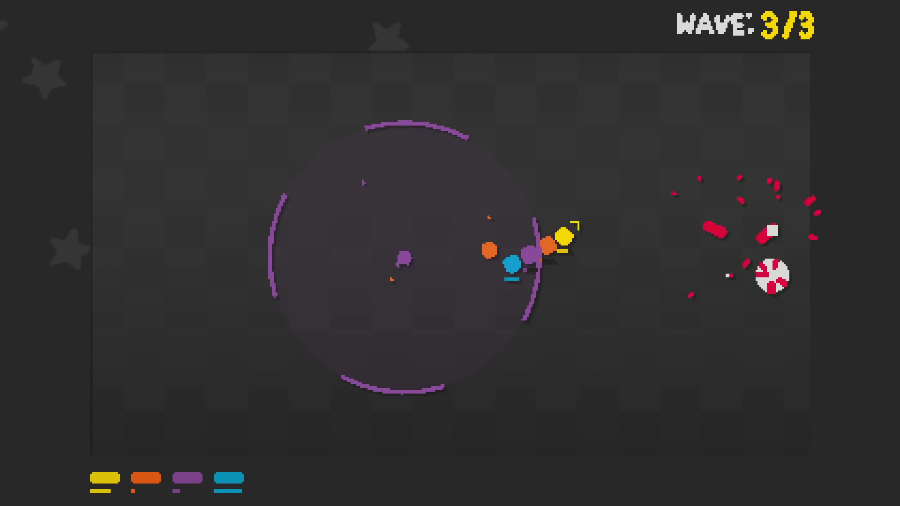
{"action": "key", "text": "a"}
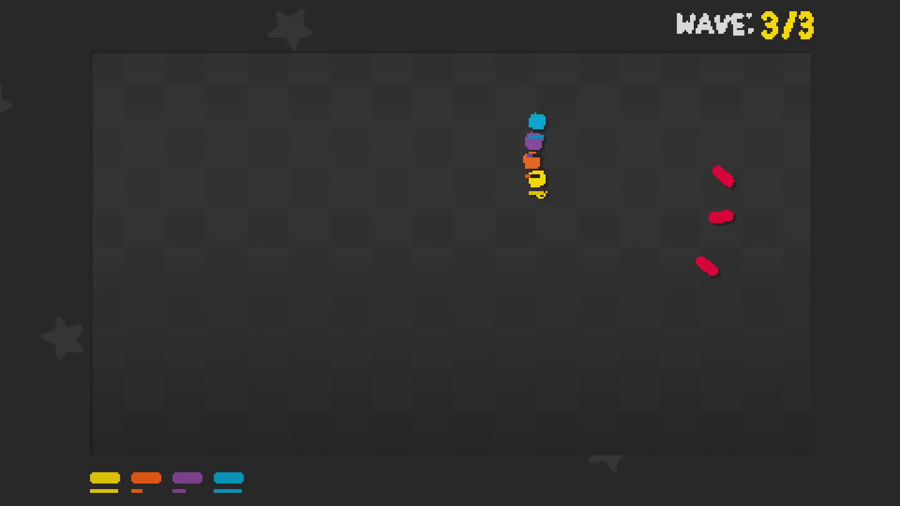
{"action": "key", "text": "a"}
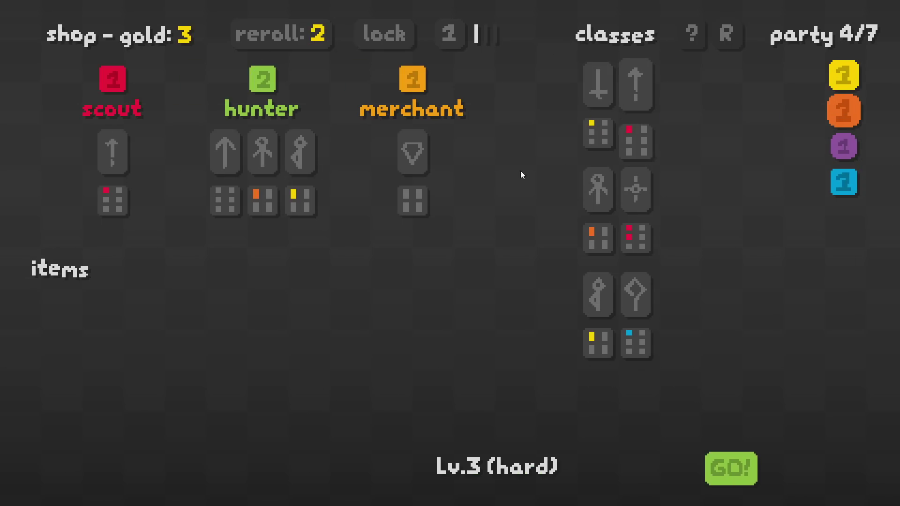
Buy the merchant card and the hunter card from the shop
{"action": "left_click", "coordinate": [426, 153]}
{"action": "left_click", "coordinate": [295, 197]}
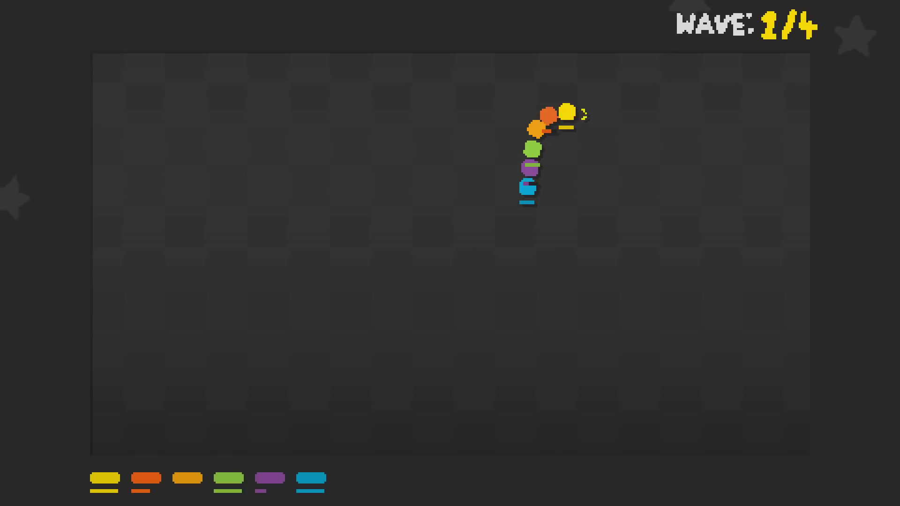
Weave the six-unit snake with repeated reversals through all four hard waves to the item screen
{"action": "key", "text": "Right"}
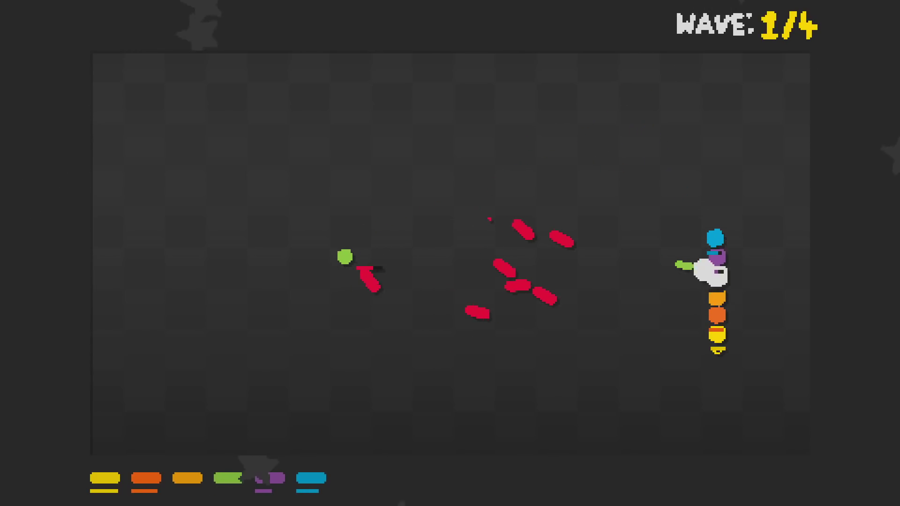
{"action": "key", "text": "Up"}
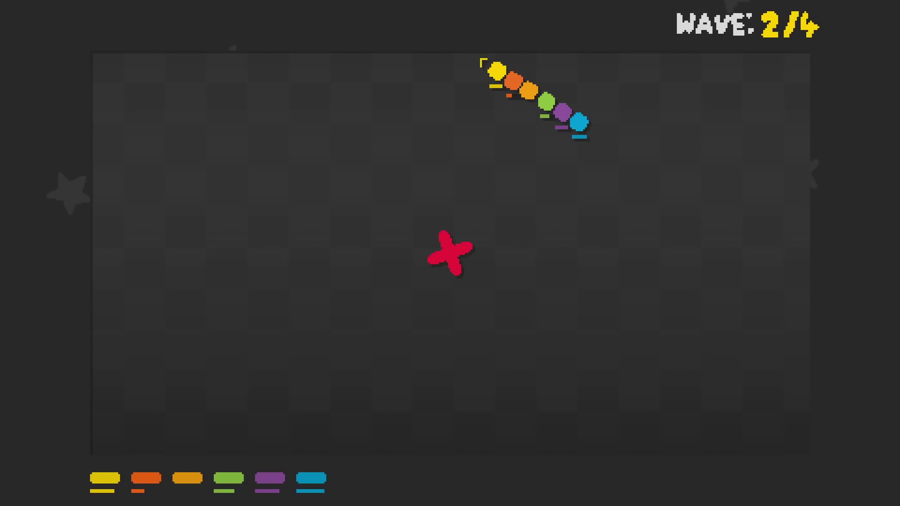
{"action": "key", "text": "Left"}
{"action": "key", "text": "Down"}
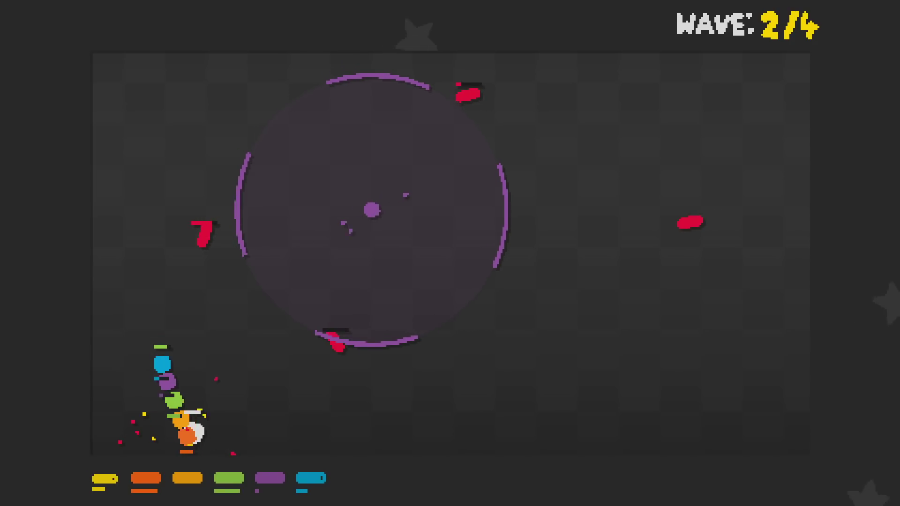
{"action": "key", "text": "Up"}
{"action": "key", "text": "Right"}
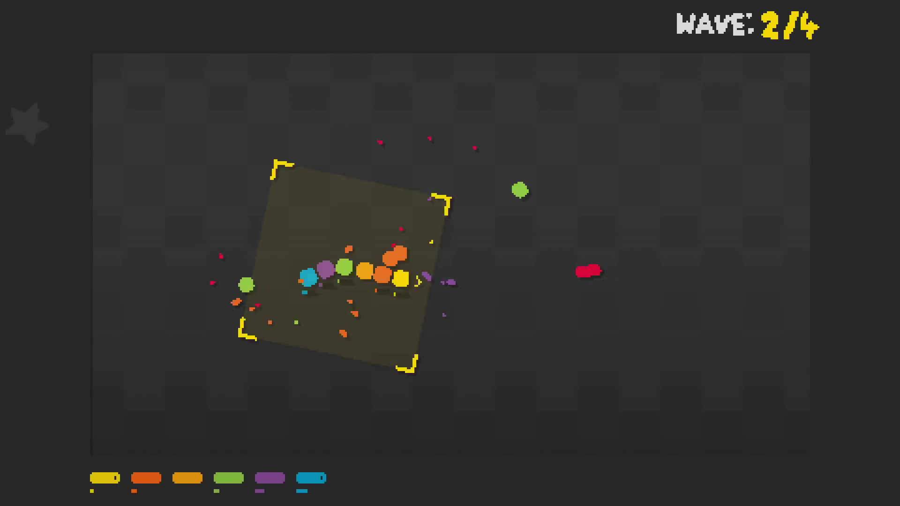
{"action": "key", "text": "Up"}
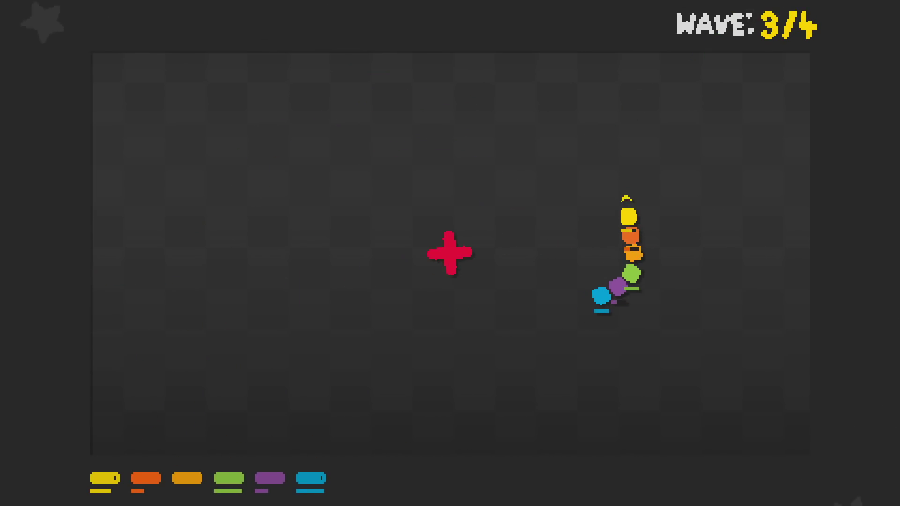
{"action": "key", "text": "Down"}
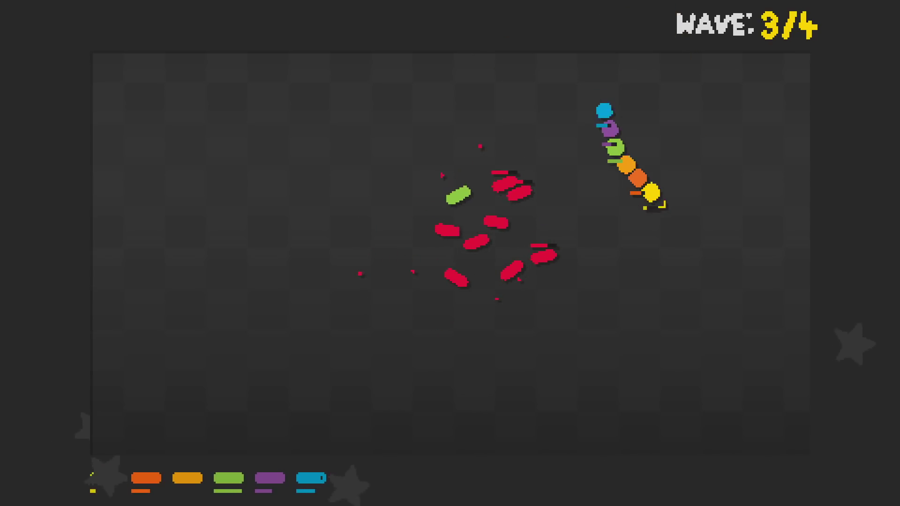
{"action": "key", "text": "Up"}
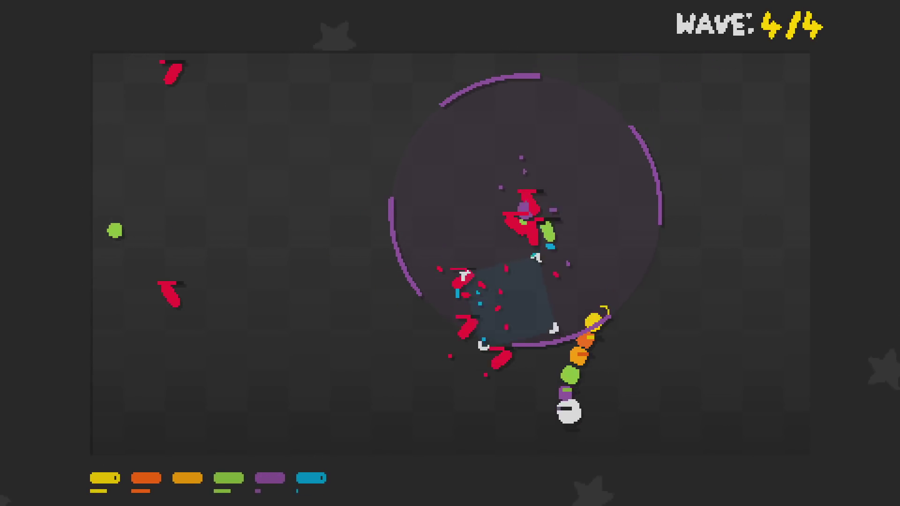
{"action": "key", "text": "Down"}
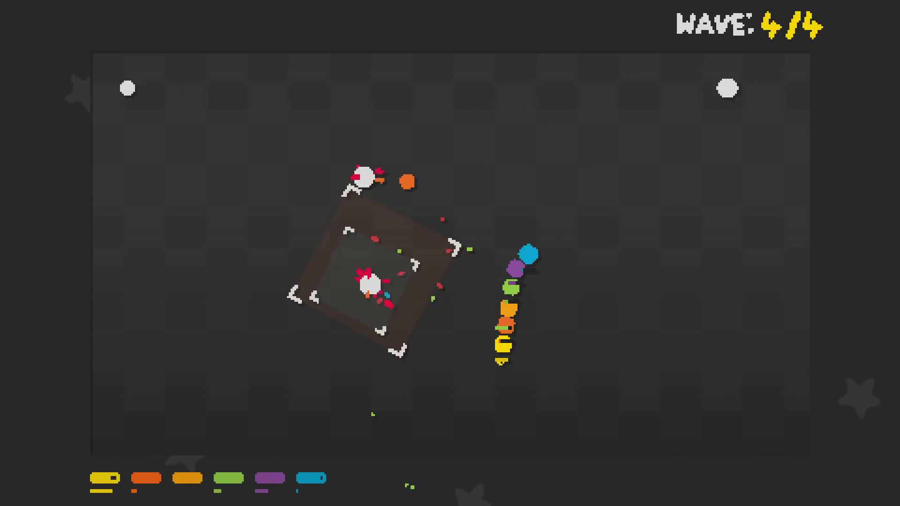
{"action": "key", "text": "Up"}
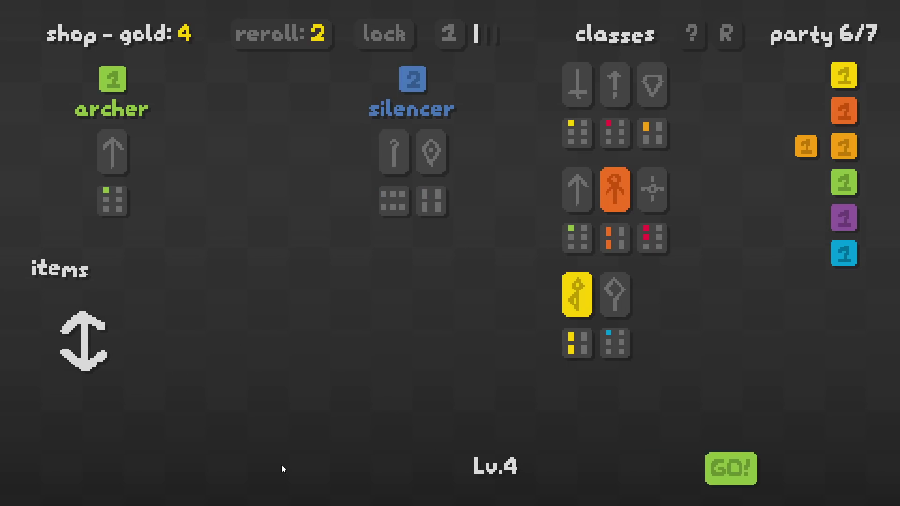
Start level 4 from the shop with the GO! button
{"action": "left_click", "coordinate": [720, 456]}
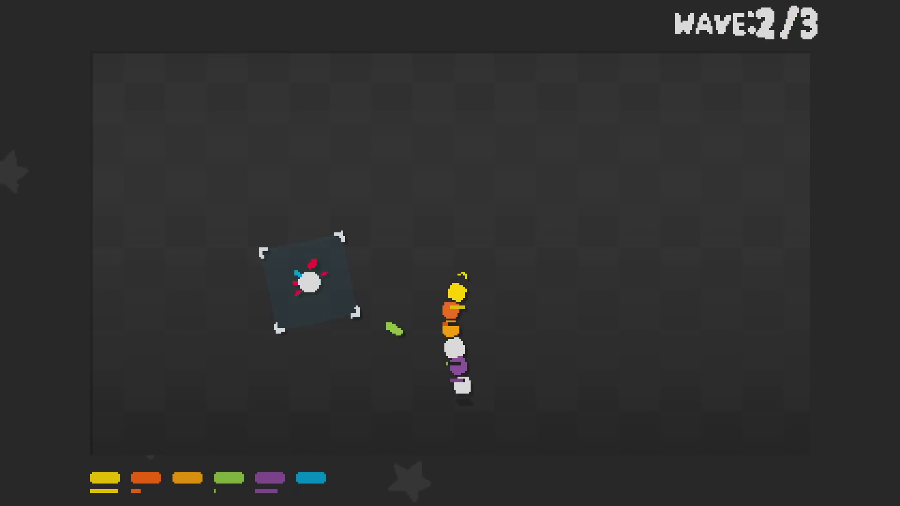
Sweep the six-unit snake along the right side and top, looping through enemies until wave 2 clears
{"action": "key", "text": "Right"}
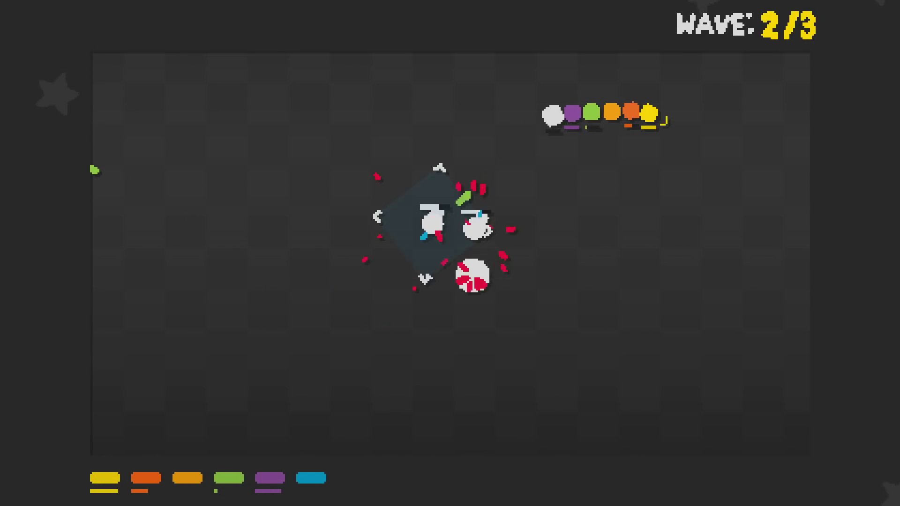
{"action": "key", "text": "Down"}
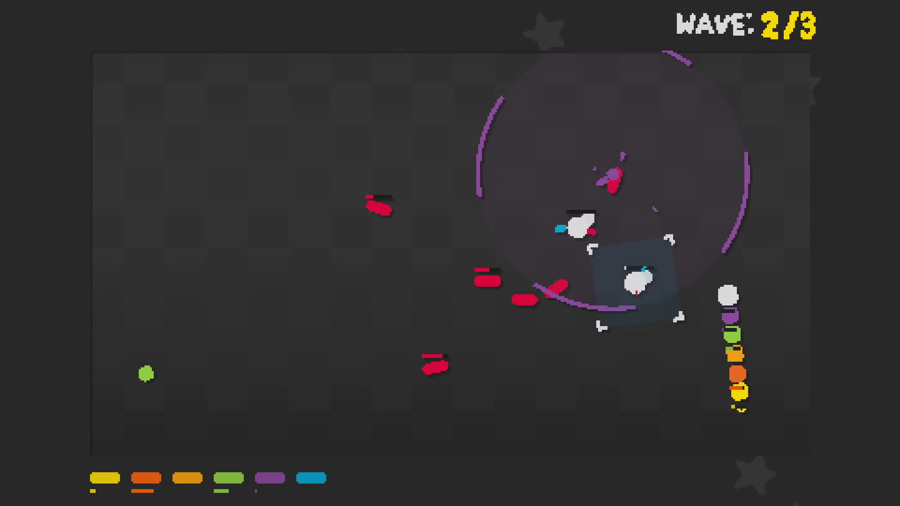
{"action": "key", "text": "Up"}
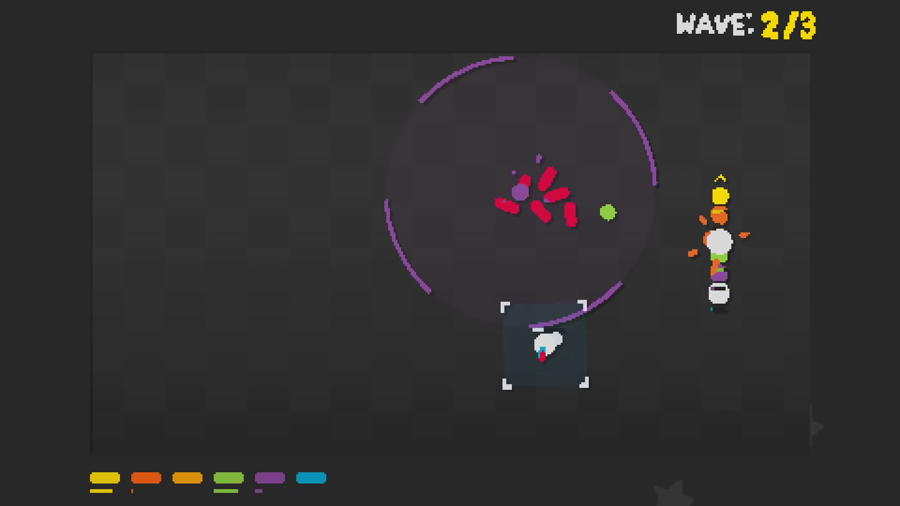
{"action": "key", "text": "Left"}
{"action": "key", "text": "Down"}
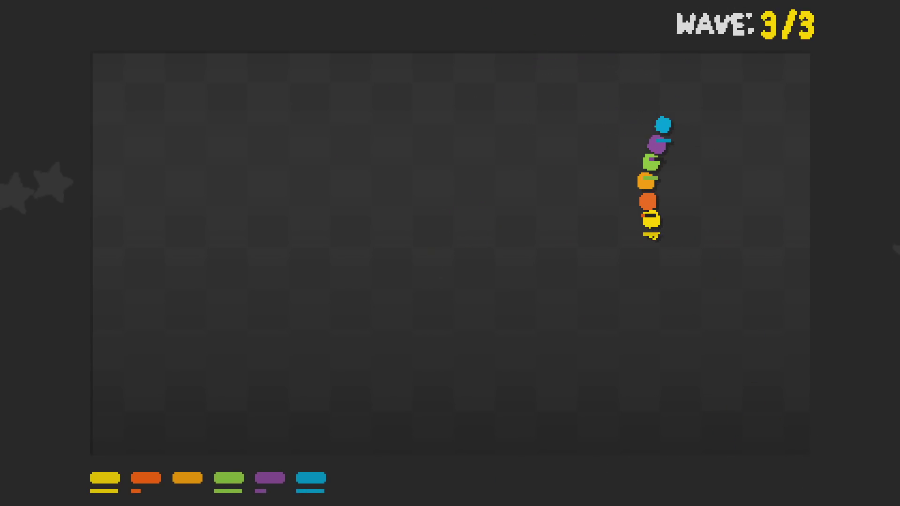
{"action": "key", "text": "Up"}
{"action": "key", "text": "Left"}
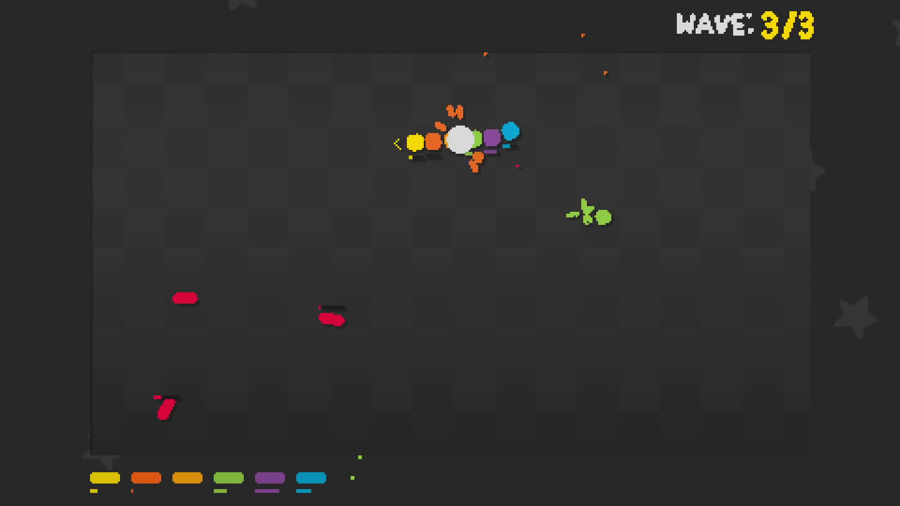
{"action": "key", "text": "Right"}
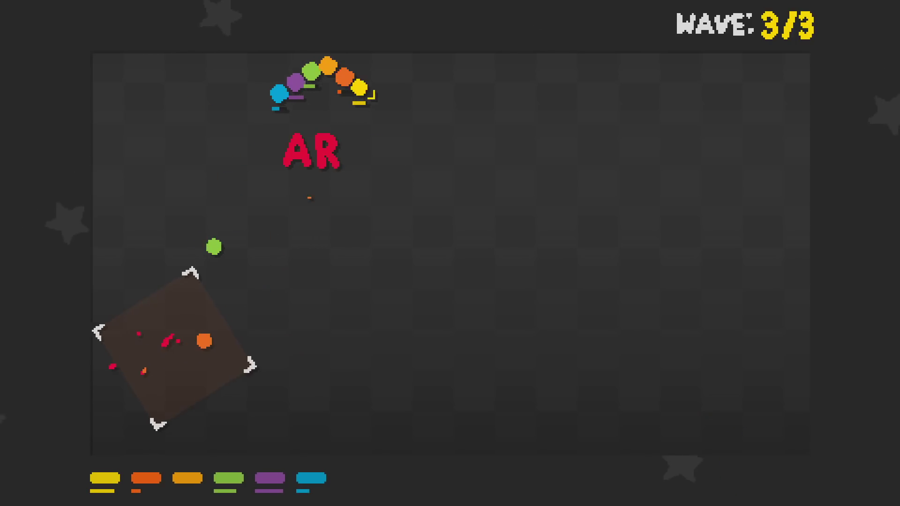
{"action": "key", "text": "Right"}
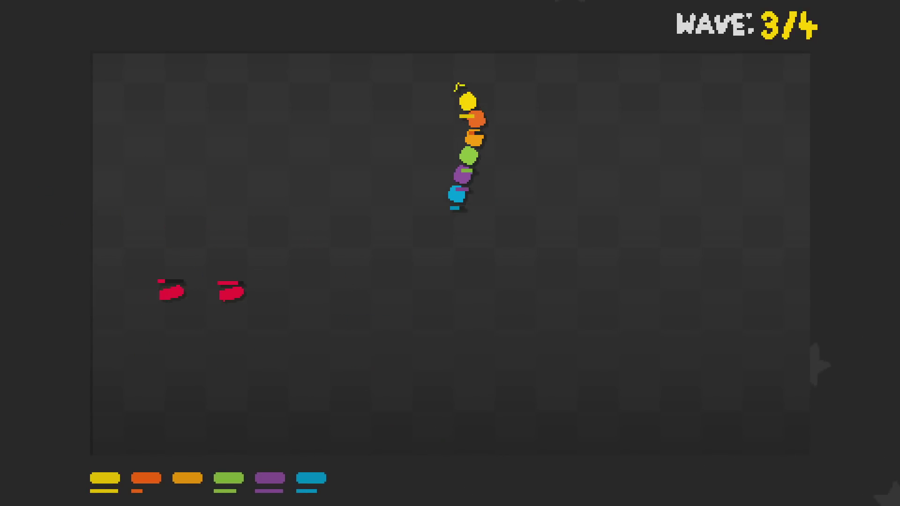
Curl the snake through the enemy cluster and bounce between walls until wave 4 ends
{"action": "key", "text": "Down"}
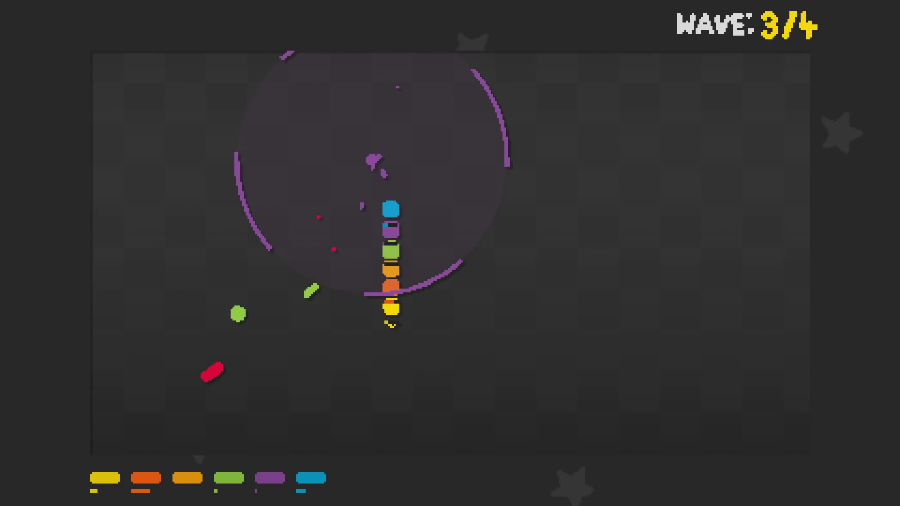
{"action": "key", "text": "Right"}
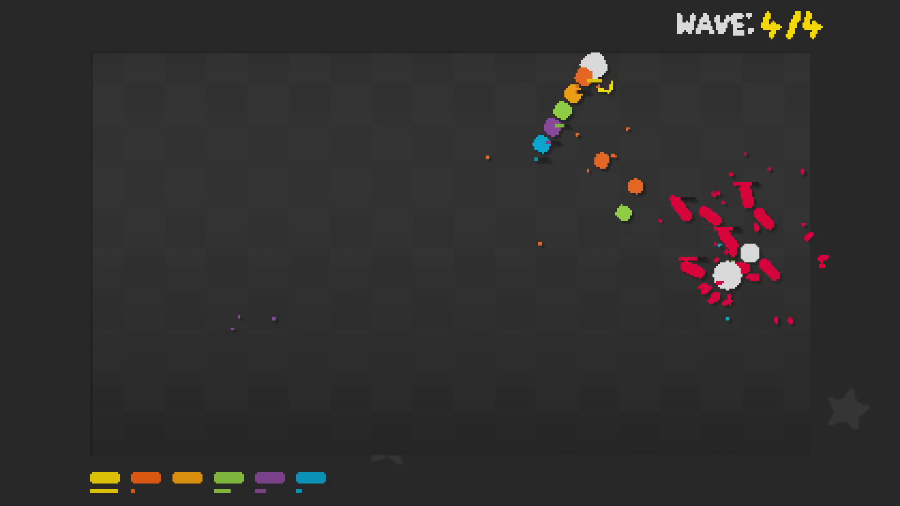
{"action": "key", "text": "Right"}
{"action": "key", "text": "Right"}
{"action": "key", "text": "Right"}
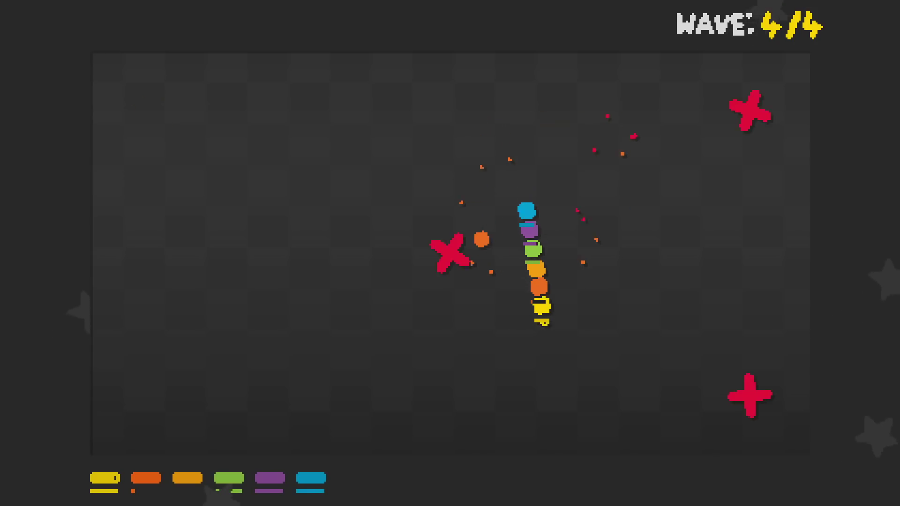
{"action": "key", "text": "Up"}
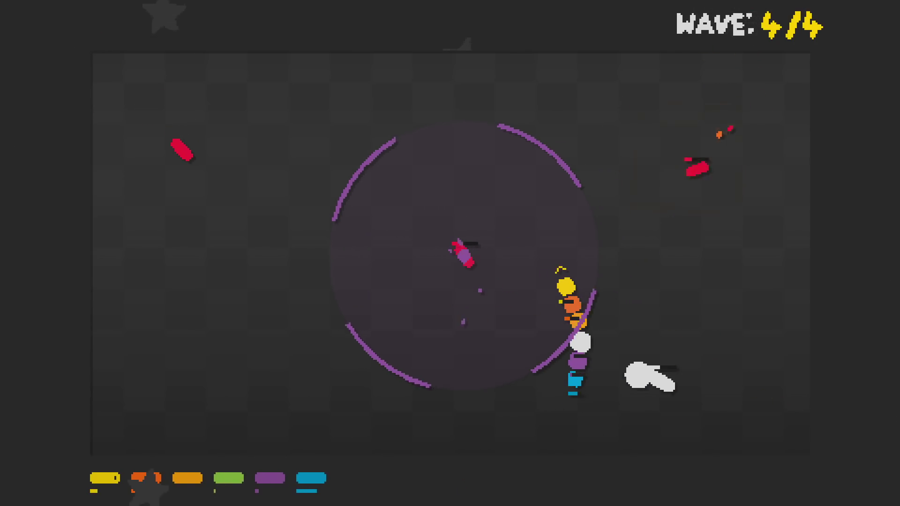
{"action": "key", "text": "Down"}
{"action": "key", "text": "Right"}
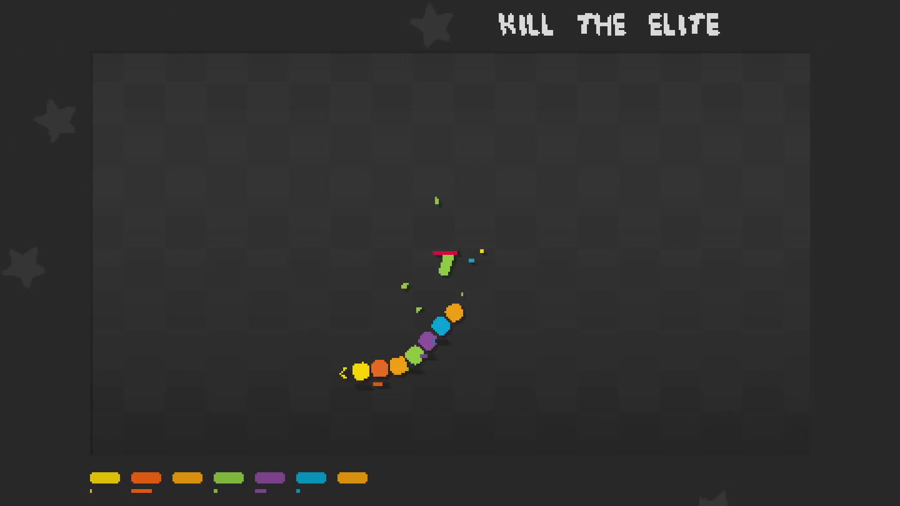
Loop the seven-unit party down, toward the centre and back into the enemies
{"action": "key", "text": "Right"}
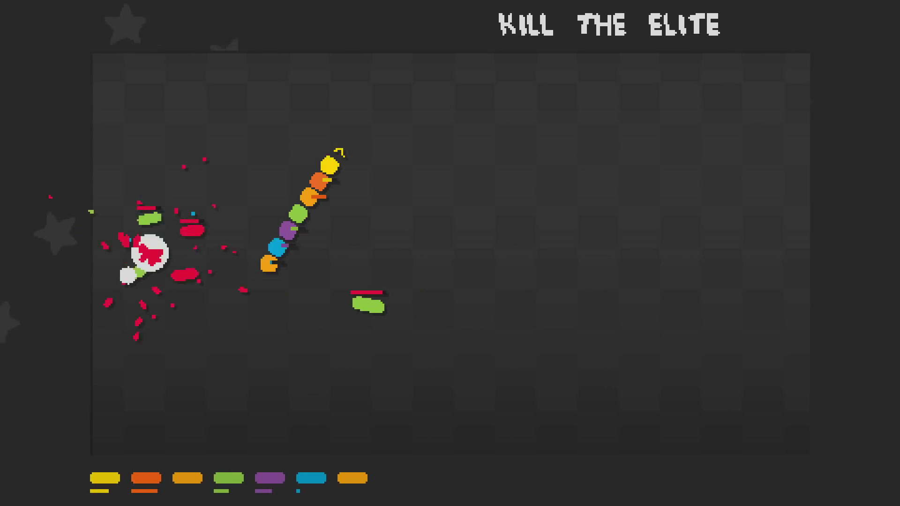
{"action": "key", "text": "Down"}
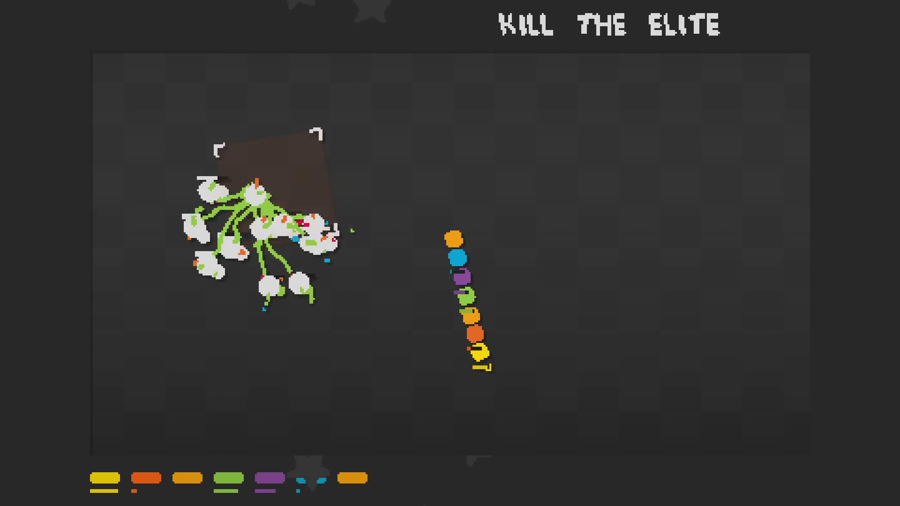
{"action": "key", "text": "Right"}
{"action": "key", "text": "Up"}
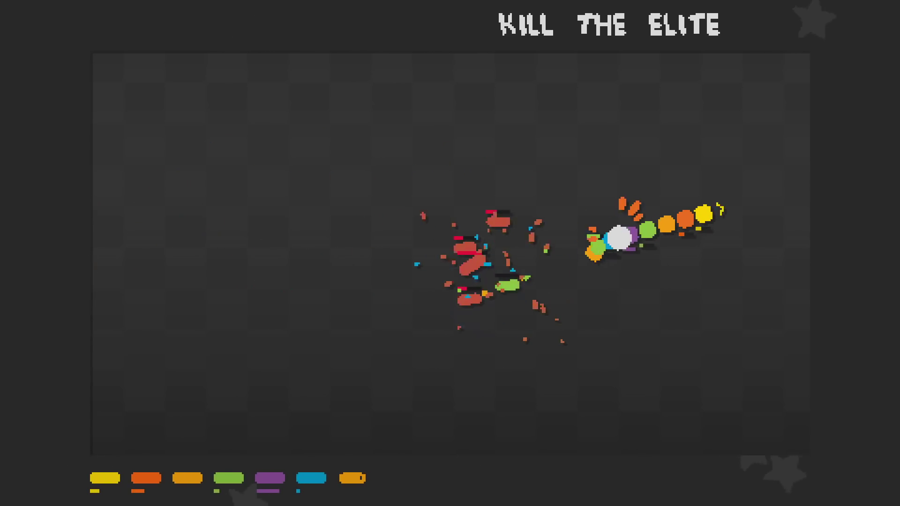
{"action": "key", "text": "Left"}
{"action": "key", "text": "Left"}
{"action": "key", "text": "Right"}
{"action": "key", "text": "Right"}
{"action": "key", "text": "Down"}
{"action": "key", "text": "Left"}
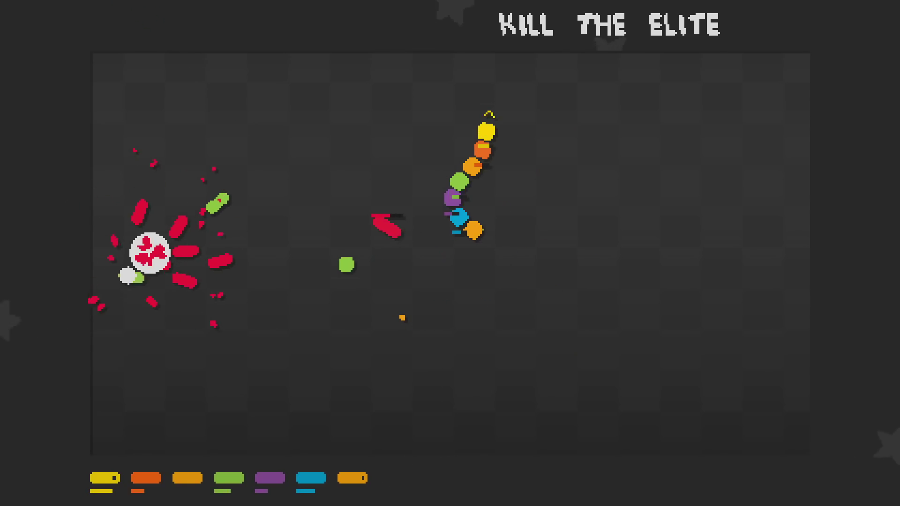
Wheel the party clockwise along the top and down the right side
{"action": "key", "text": "Left"}
{"action": "key", "text": "Left"}
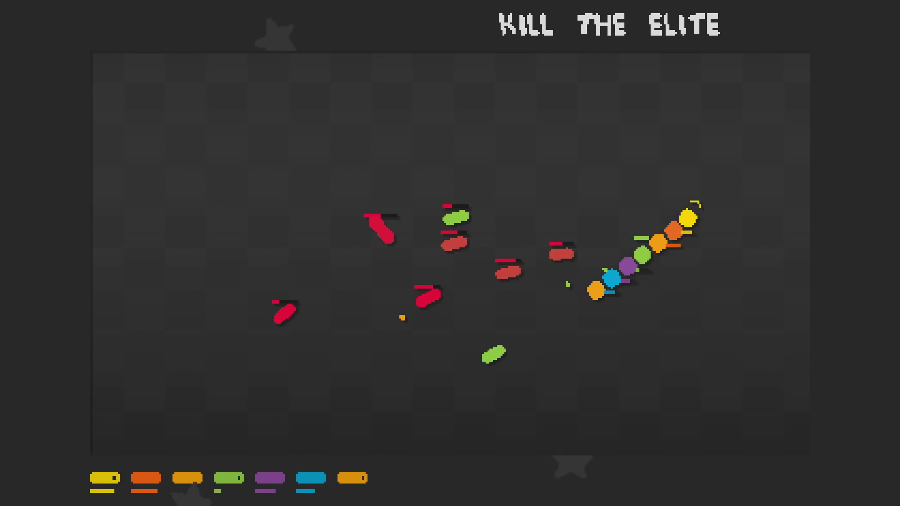
{"action": "key", "text": "Right"}
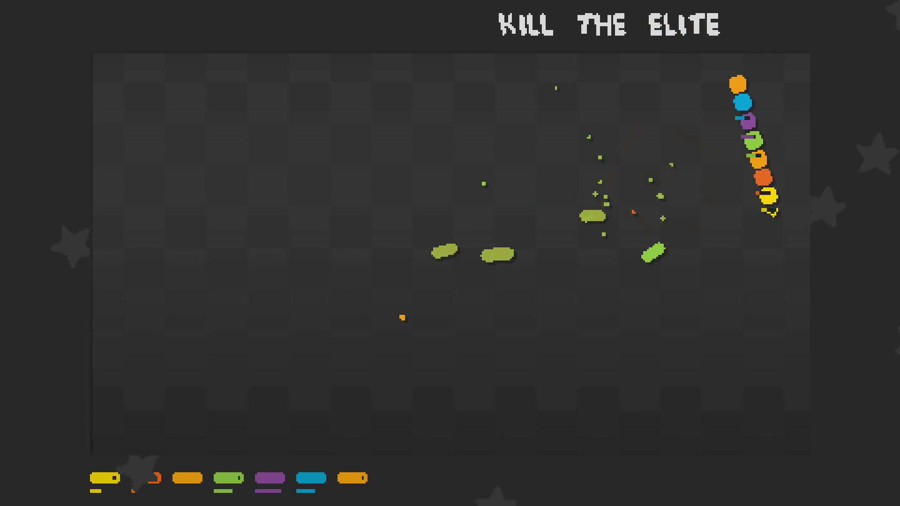
{"action": "key", "text": "Right"}
{"action": "key", "text": "Left"}
{"action": "key", "text": "Right"}
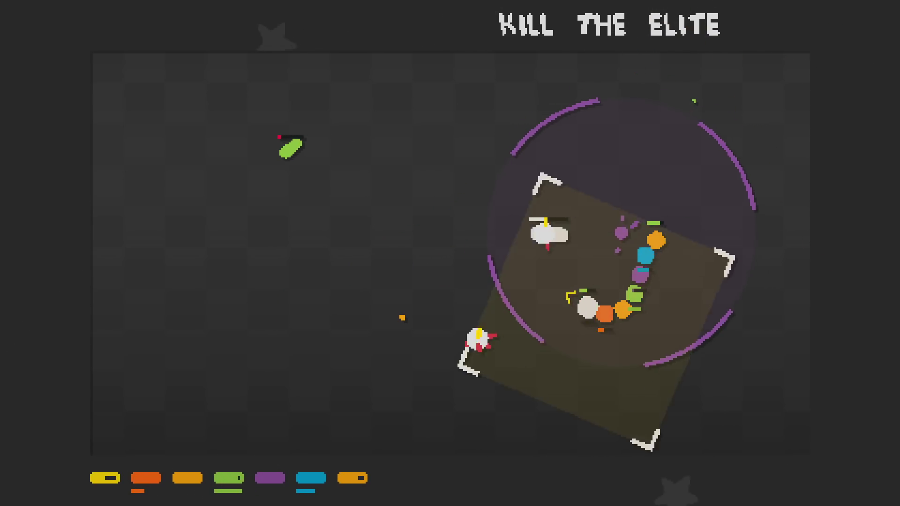
{"action": "key", "text": "Right"}
{"action": "key", "text": "Right"}
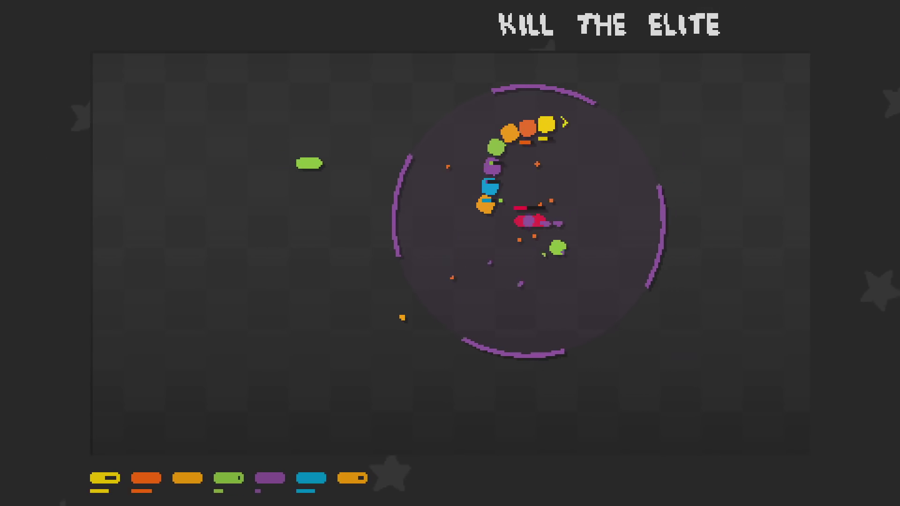
{"action": "key", "text": "Right"}
{"action": "key", "text": "Right"}
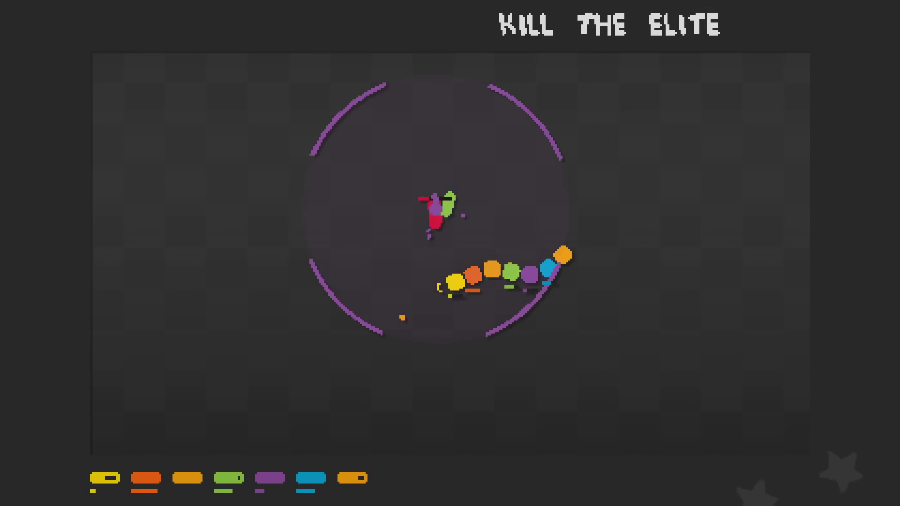
{"action": "key", "text": "Right"}
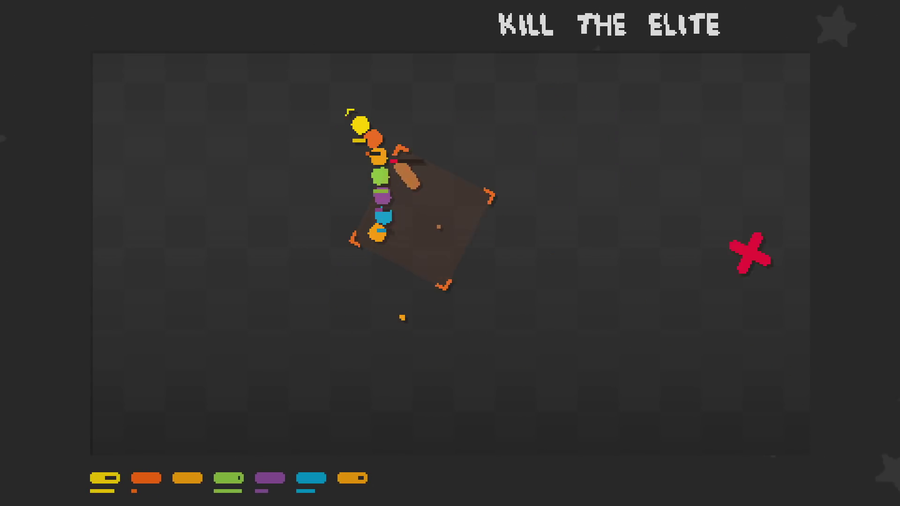
{"action": "key", "text": "Right"}
{"action": "key", "text": "Right"}
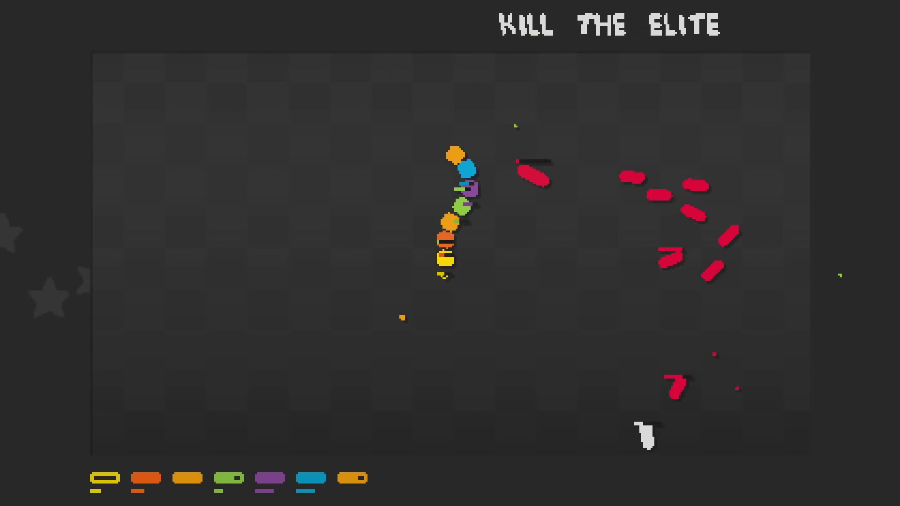
{"action": "key", "text": "Right"}
Jink the party left and right with tight U-turns until the elite dies and the item choice appears
{"action": "key", "text": "Left"}
{"action": "key", "text": "Left"}
{"action": "key", "text": "Left"}
{"action": "key", "text": "Left"}
{"action": "key", "text": "Right"}
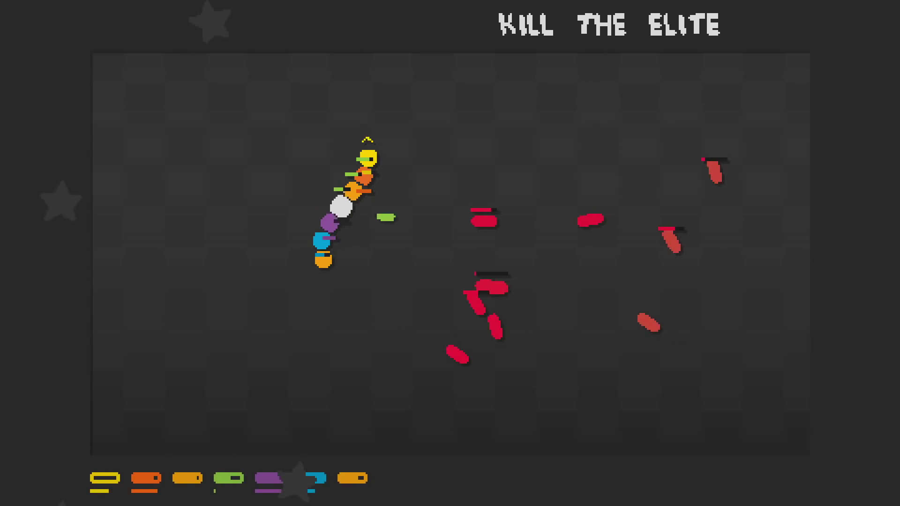
{"action": "key", "text": "Left"}
{"action": "key", "text": "Right"}
{"action": "key", "text": "Left"}
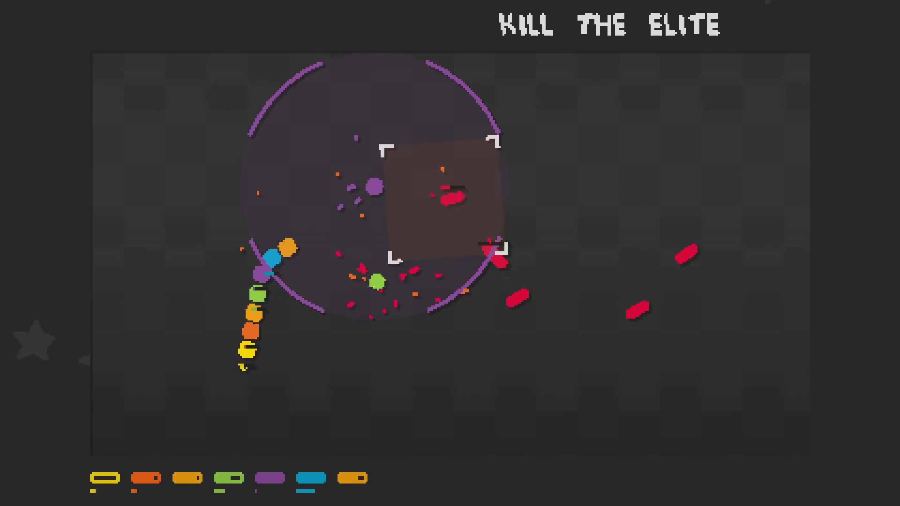
{"action": "key", "text": "Left"}
{"action": "key", "text": "Left"}
{"action": "key", "text": "Left"}
{"action": "key", "text": "Right"}
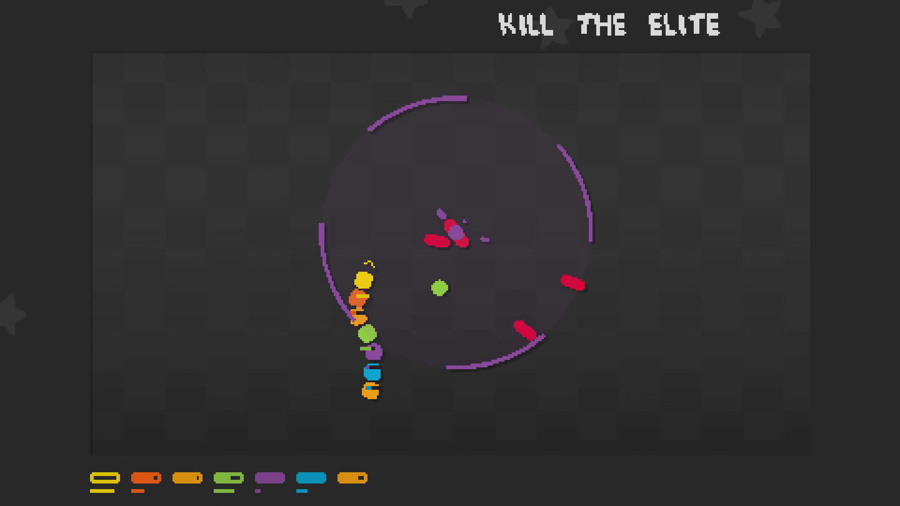
{"action": "key", "text": "Right"}
{"action": "key", "text": "Left"}
{"action": "key", "text": "Right"}
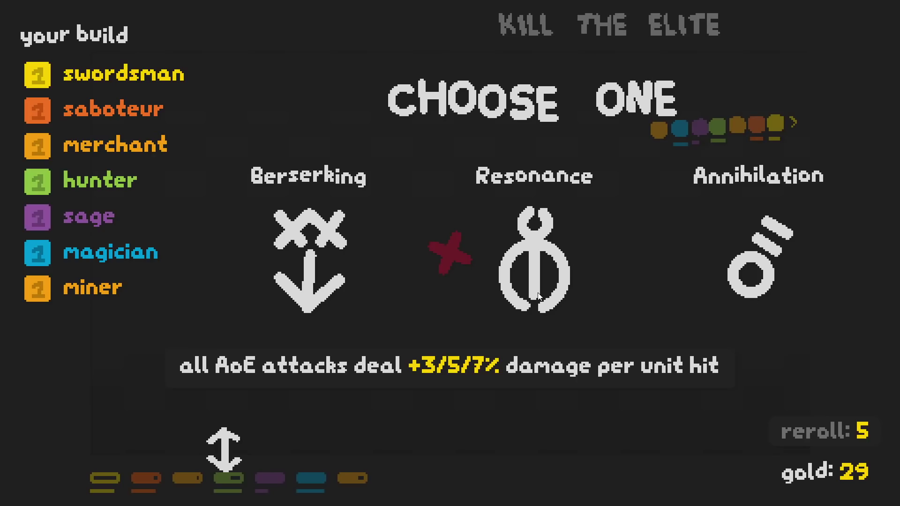
Take the Resonance item so AoE attacks deal more damage per unit hit
{"action": "left_click", "coordinate": [551, 237]}
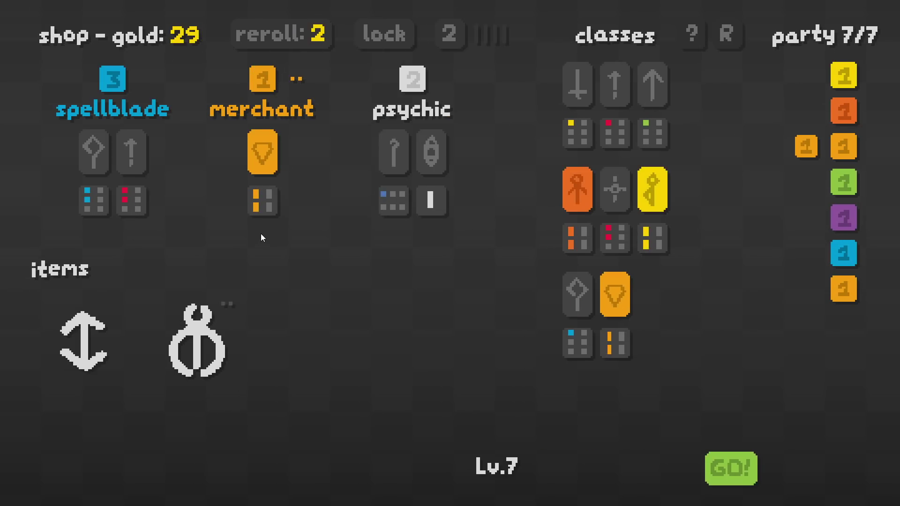
Buy a second merchant, upgrading the merchant to level 2
{"action": "left_click", "coordinate": [261, 234]}
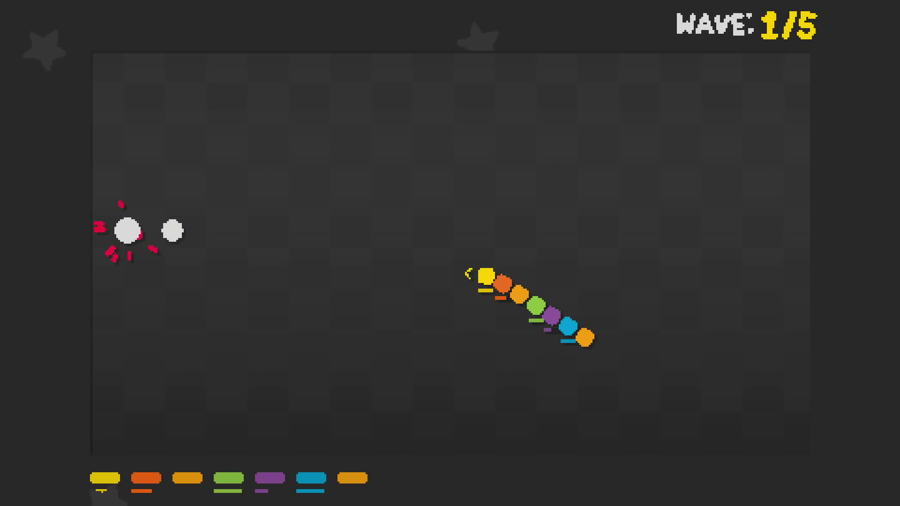
Weave the snake around enemies in wave 3, looping along the top and right edge
{"action": "key", "text": "Right"}
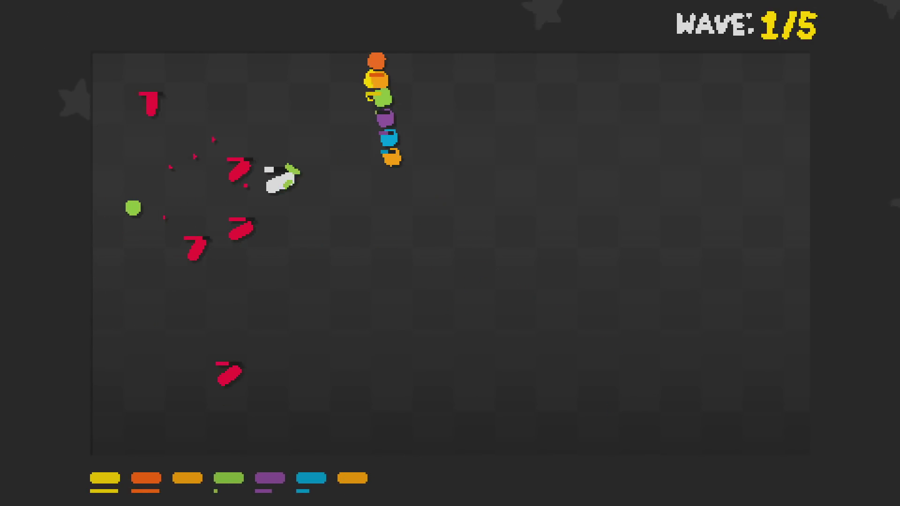
{"action": "key", "text": "Right"}
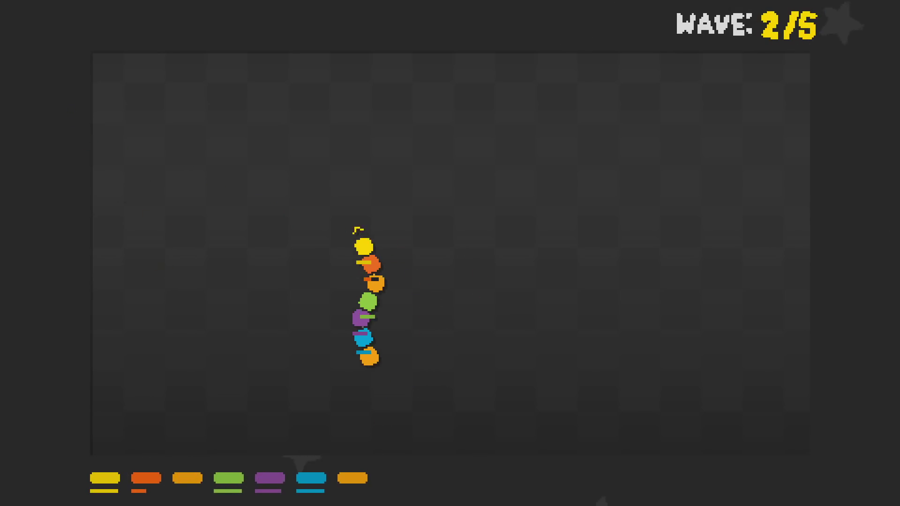
{"action": "key", "text": "Right"}
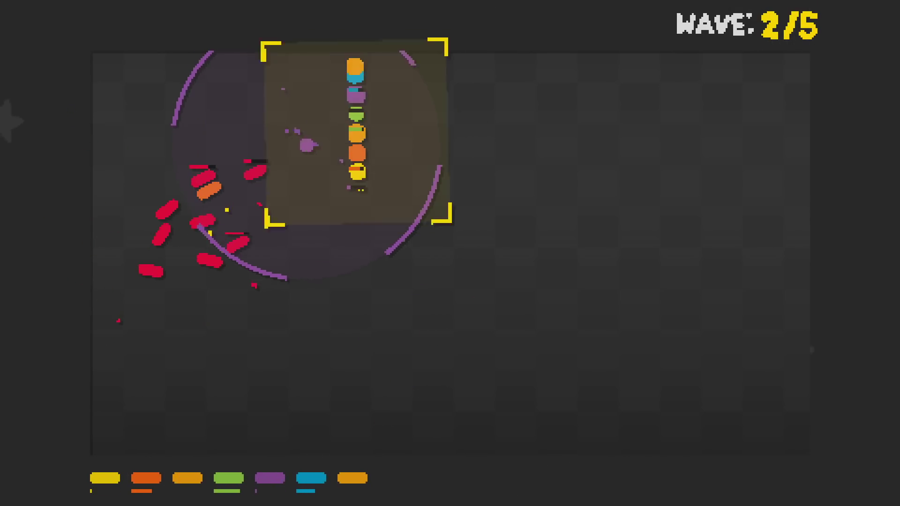
{"action": "key", "text": "Left"}
{"action": "key", "text": "Right"}
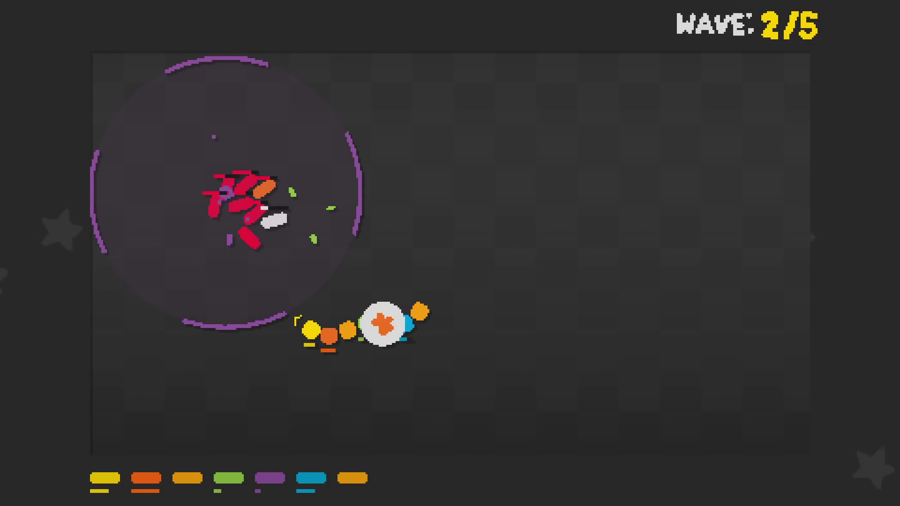
{"action": "key", "text": "Right"}
{"action": "key", "text": "Left"}
{"action": "key", "text": "Right"}
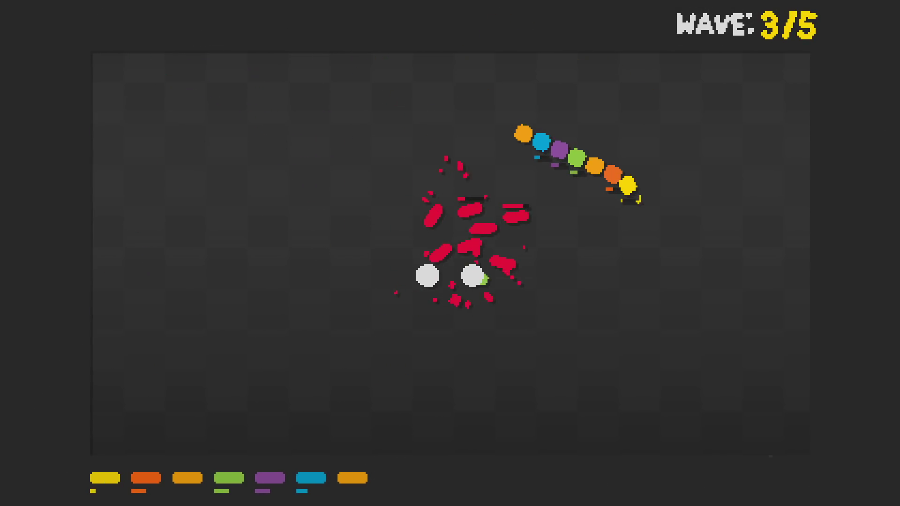
{"action": "key", "text": "Right"}
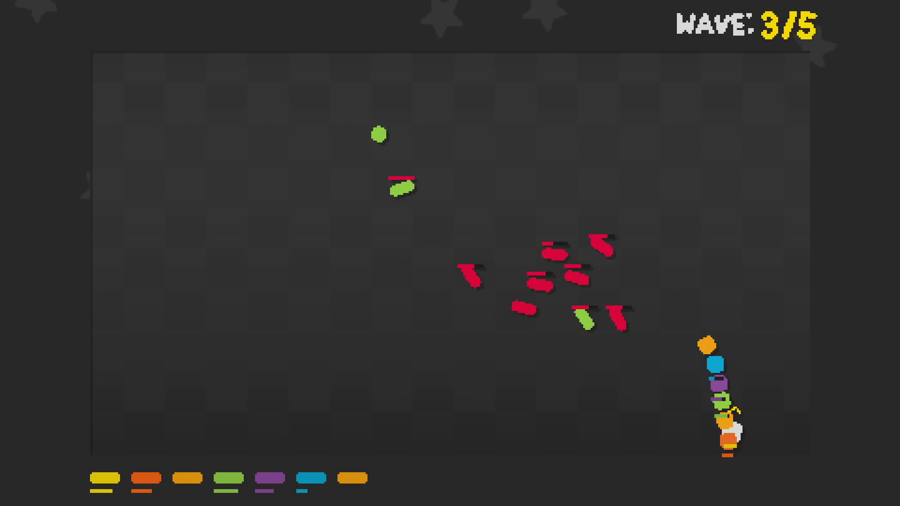
{"action": "key", "text": "Left"}
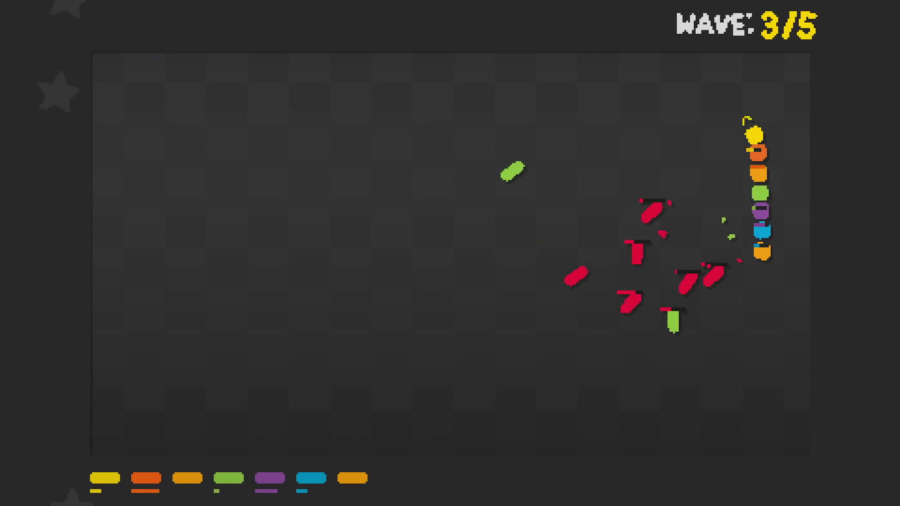
{"action": "key", "text": "Left"}
{"action": "key", "text": "Left"}
Sweep the snake back and forth across the arena through waves 4 and 5
{"action": "key", "text": "Right"}
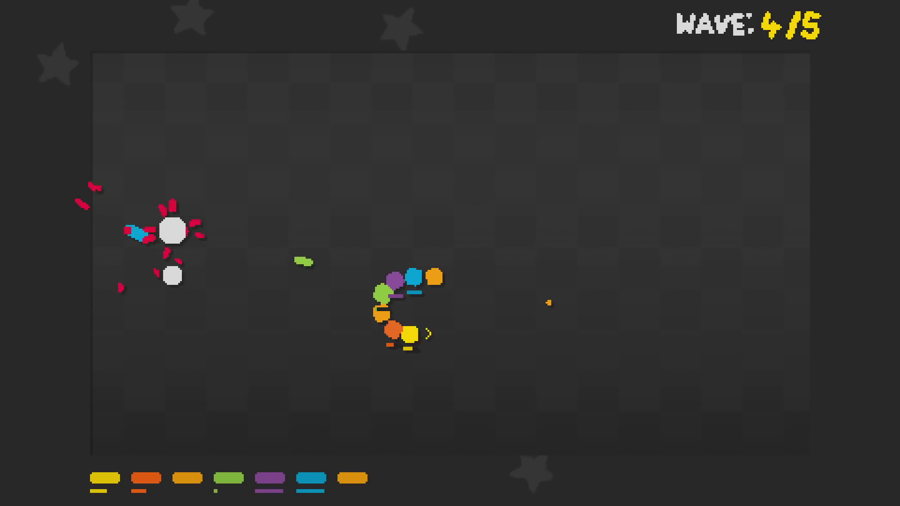
{"action": "key", "text": "Left"}
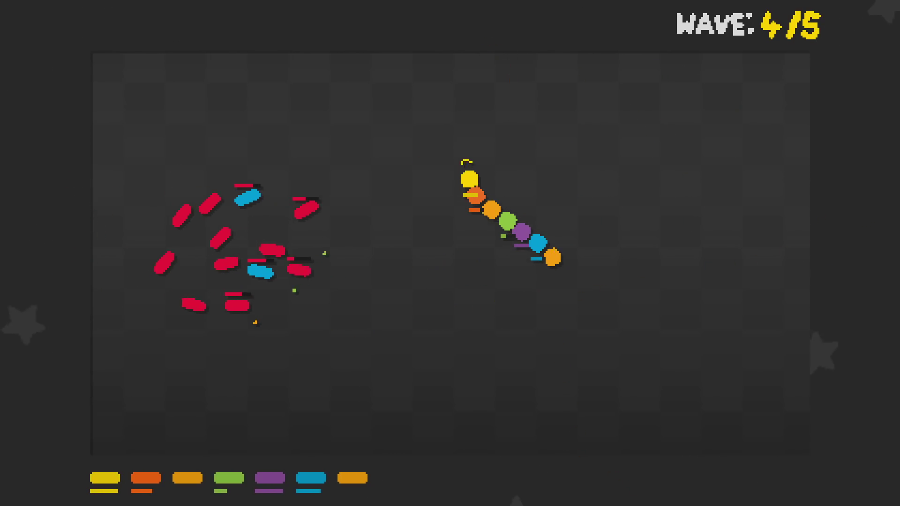
{"action": "key", "text": "Right"}
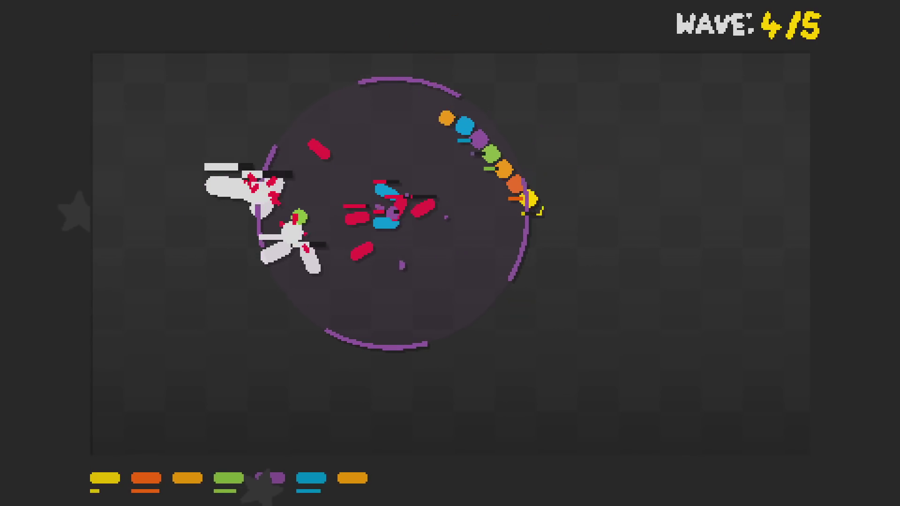
{"action": "key", "text": "Left"}
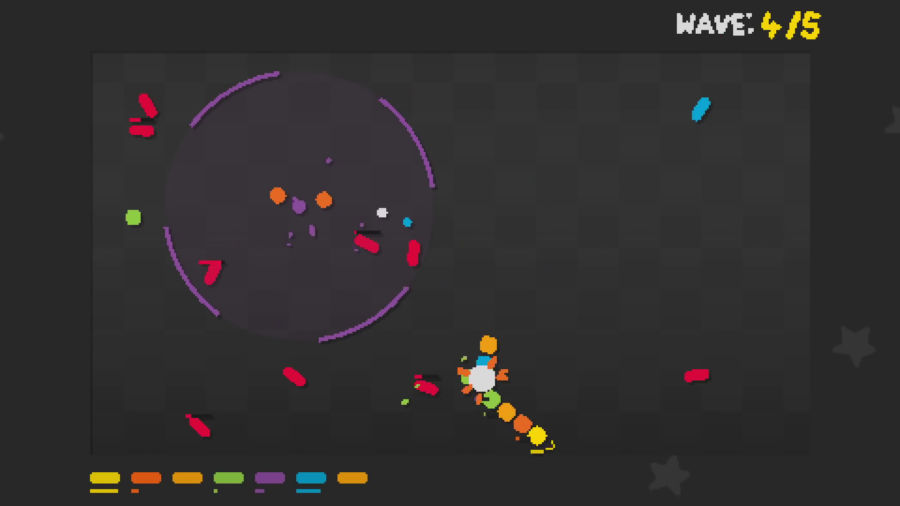
{"action": "key", "text": "Left"}
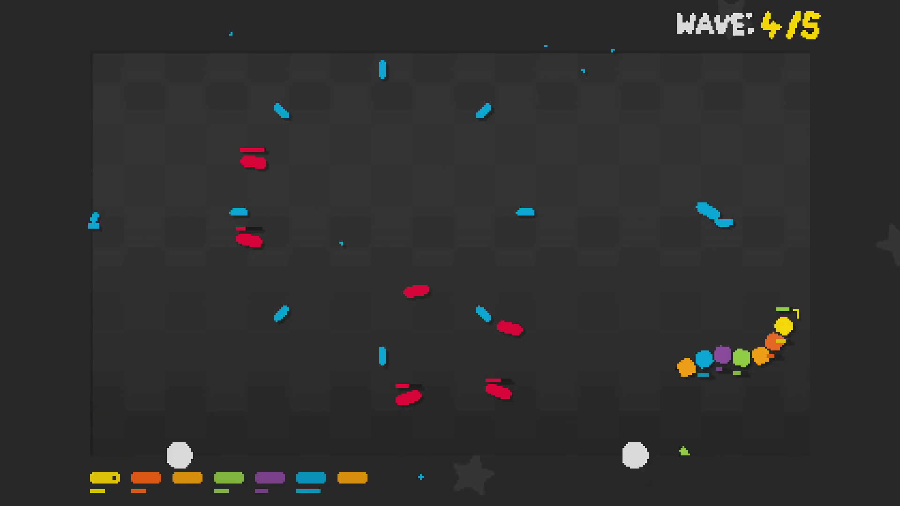
{"action": "key", "text": "Left"}
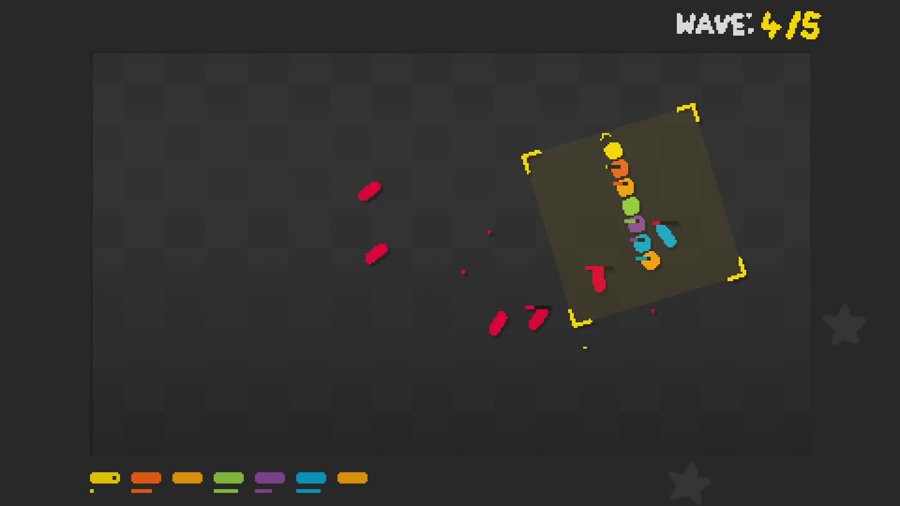
{"action": "key", "text": "Left"}
{"action": "key", "text": "Left"}
{"action": "key", "text": "Right"}
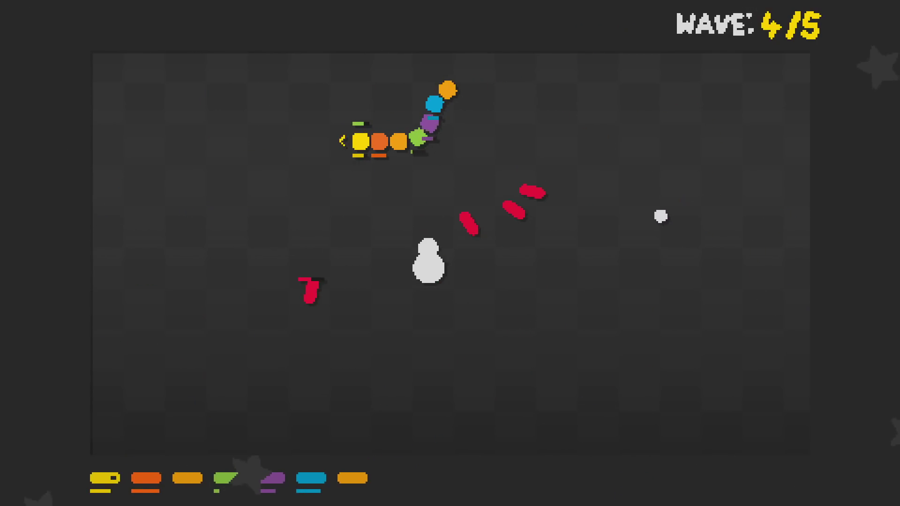
{"action": "key", "text": "Right"}
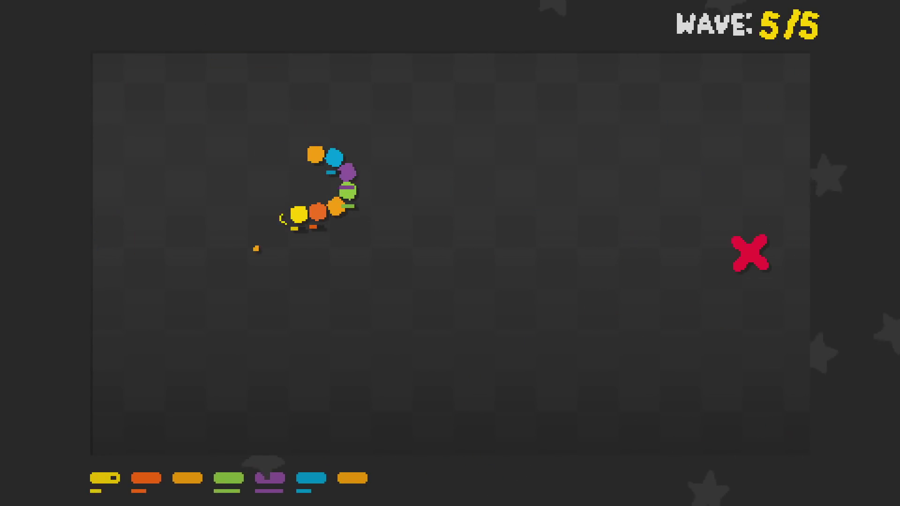
{"action": "key", "text": "Left"}
{"action": "key", "text": "Right"}
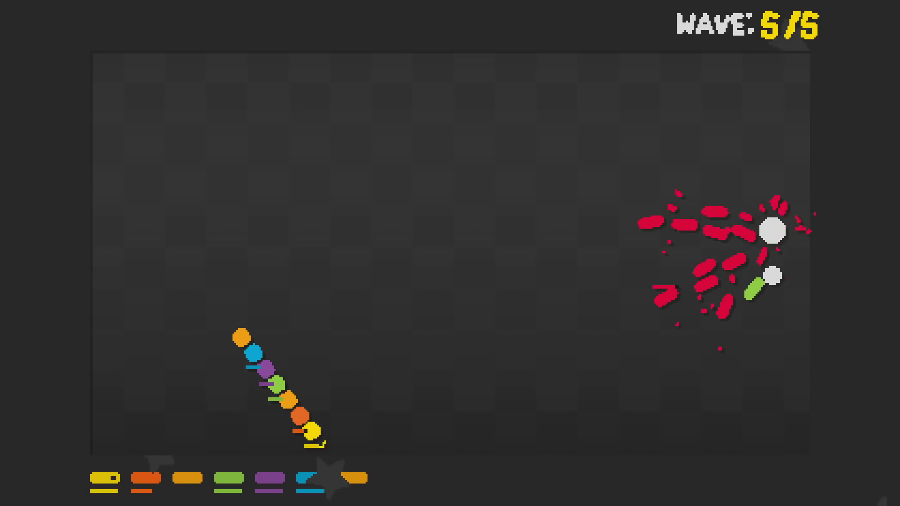
{"action": "key", "text": "Left"}
{"action": "key", "text": "Left"}
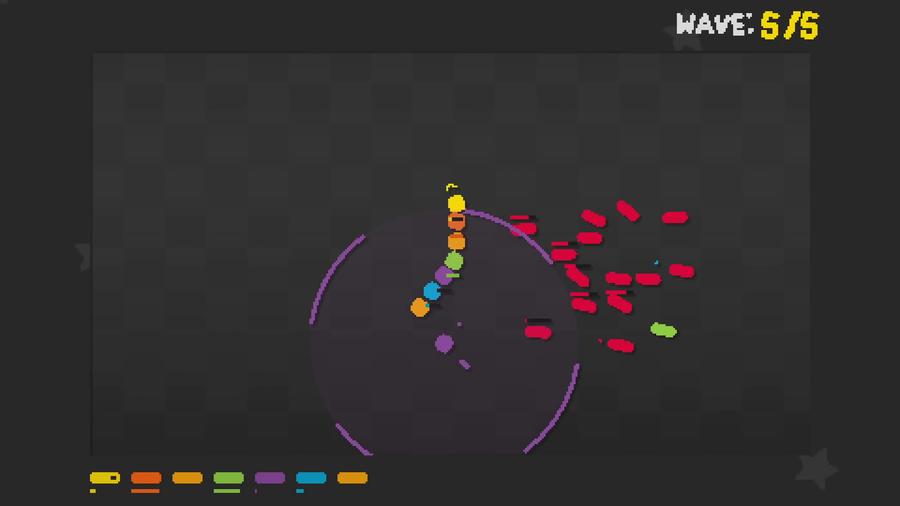
{"action": "key", "text": "Left"}
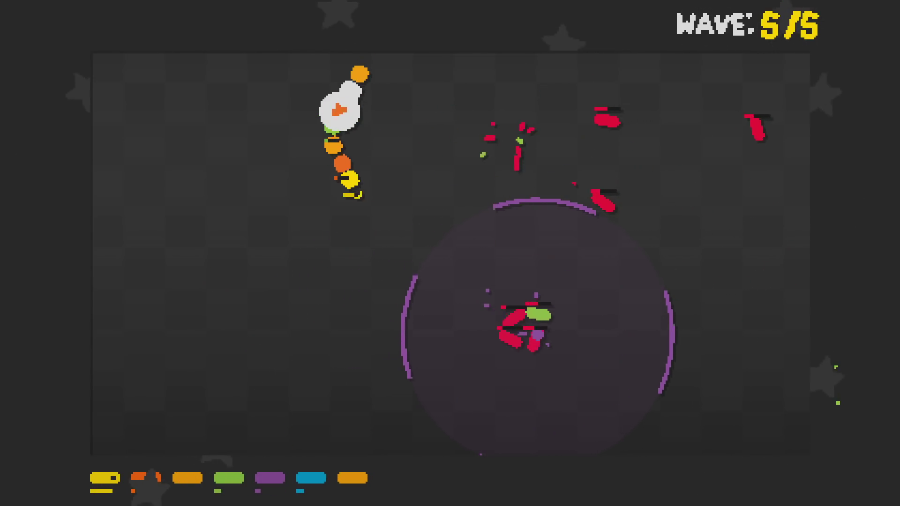
{"action": "key", "text": "Left"}
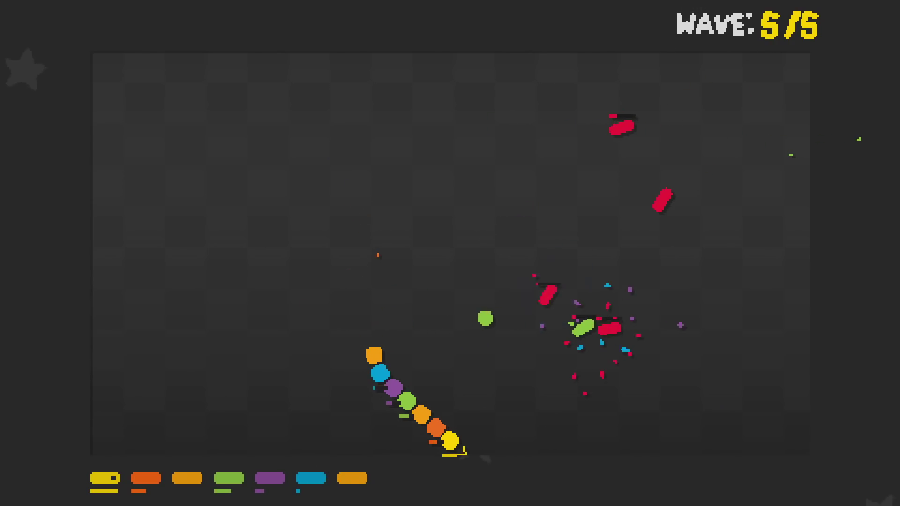
{"action": "key", "text": "Left"}
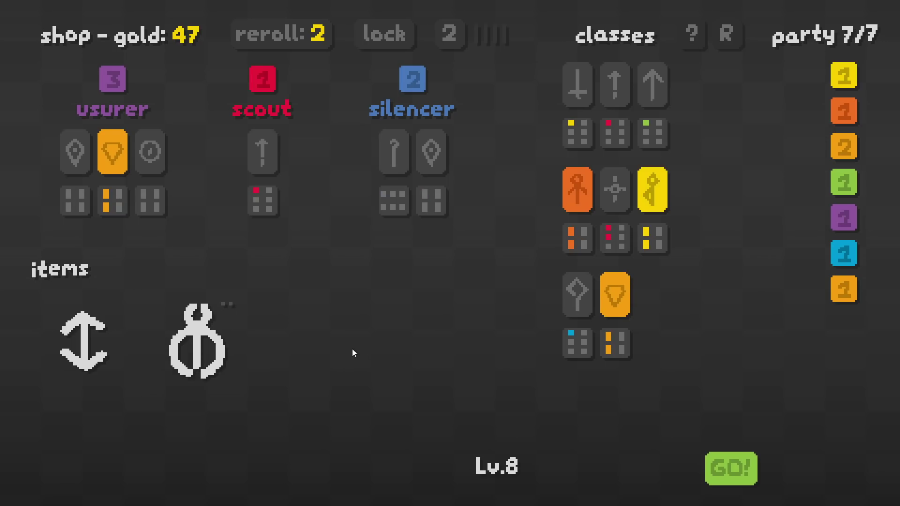
Spend 5 gold on Resonance XP, then start level 8 of 25
{"action": "mouse_move", "coordinate": [197, 340]}
{"action": "left_click", "coordinate": [221, 317]}
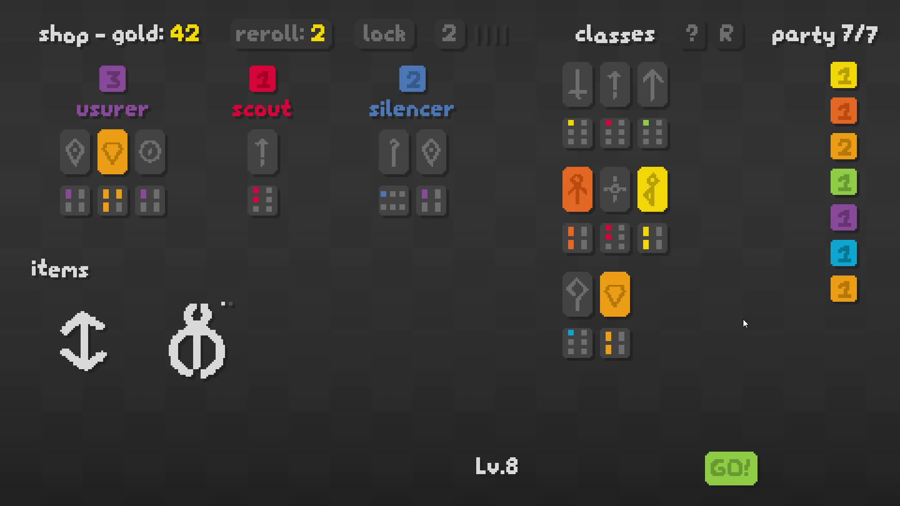
{"action": "left_click", "coordinate": [718, 456]}
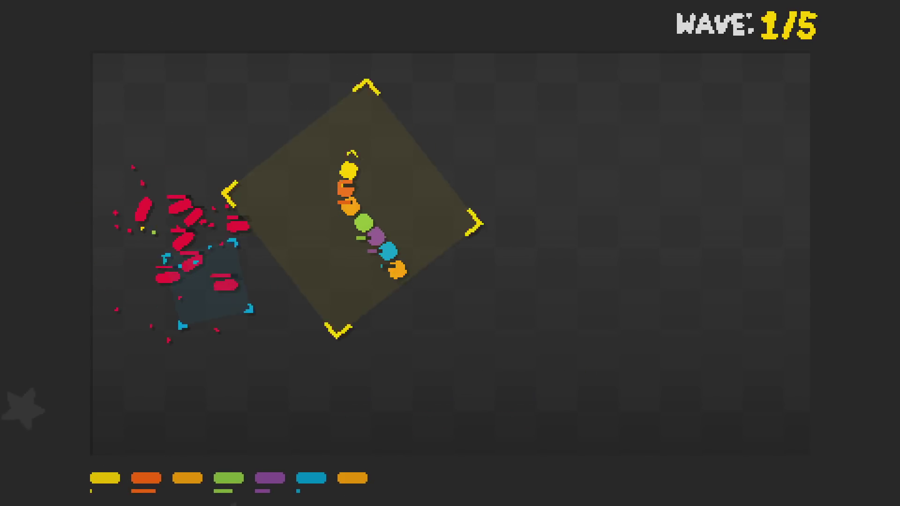
Loop the party around the arena through the early waves until wave 3 is cleared
{"action": "key", "text": "Right"}
{"action": "key", "text": "Down"}
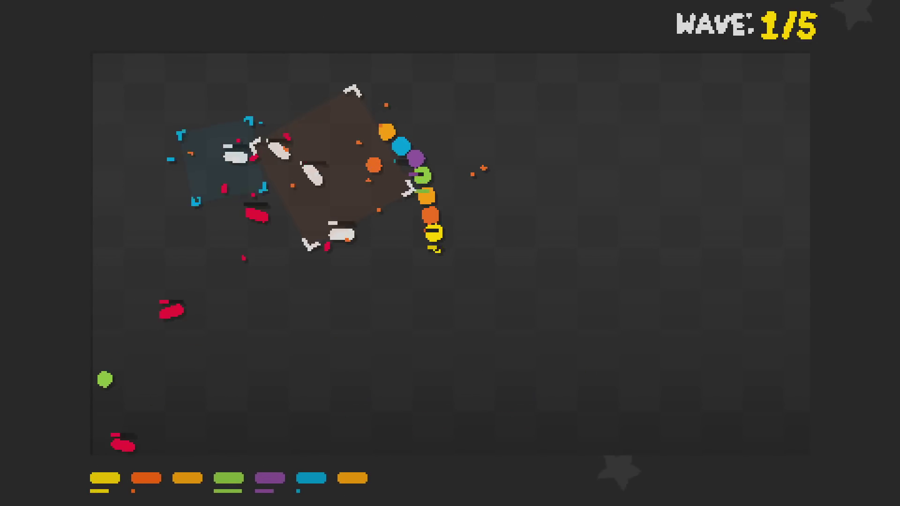
{"action": "key", "text": "Up"}
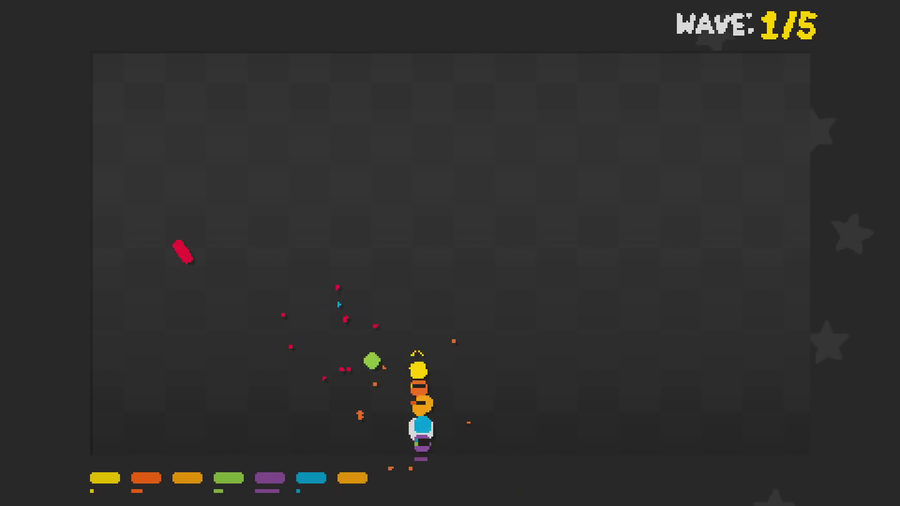
{"action": "key", "text": "Left"}
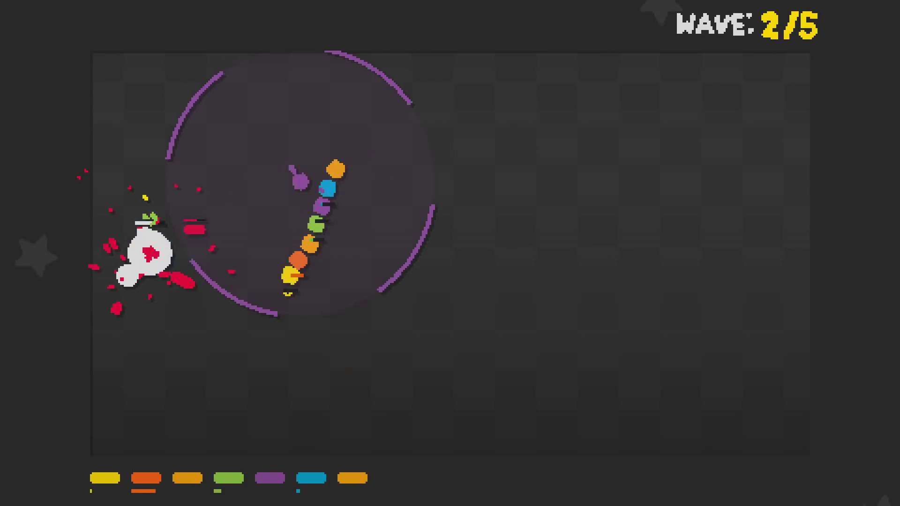
{"action": "key", "text": "Up"}
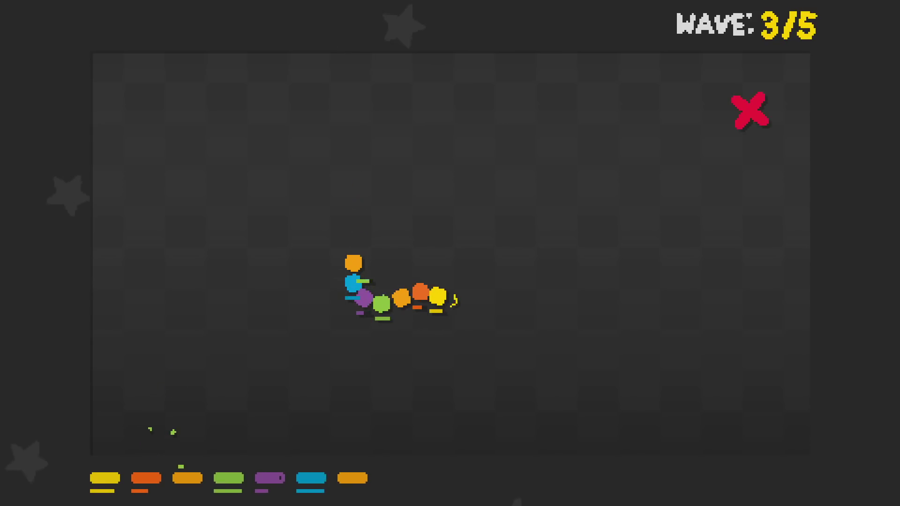
{"action": "key", "text": "Up"}
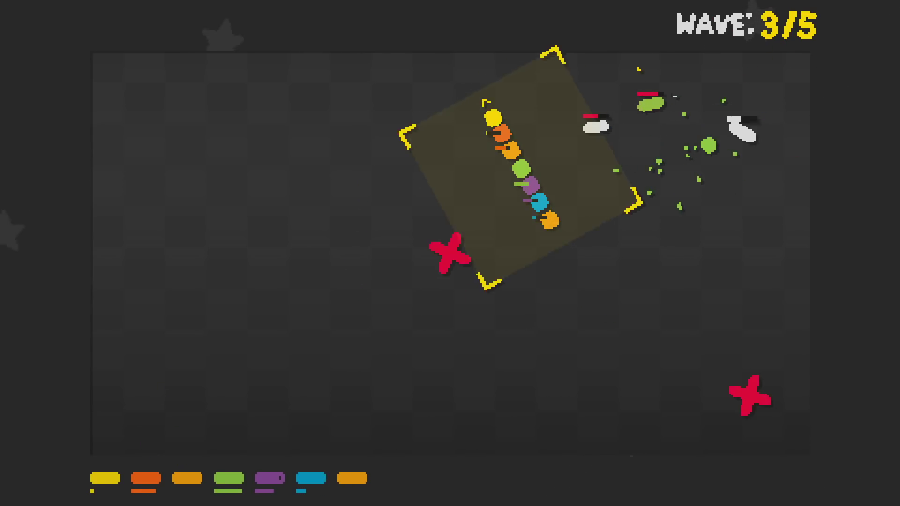
{"action": "key", "text": "Left"}
{"action": "key", "text": "Down"}
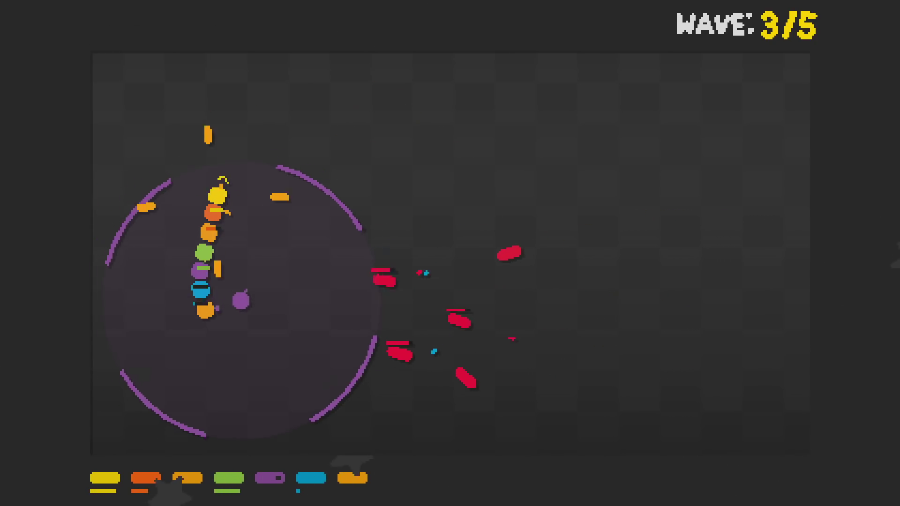
{"action": "key", "text": "Right"}
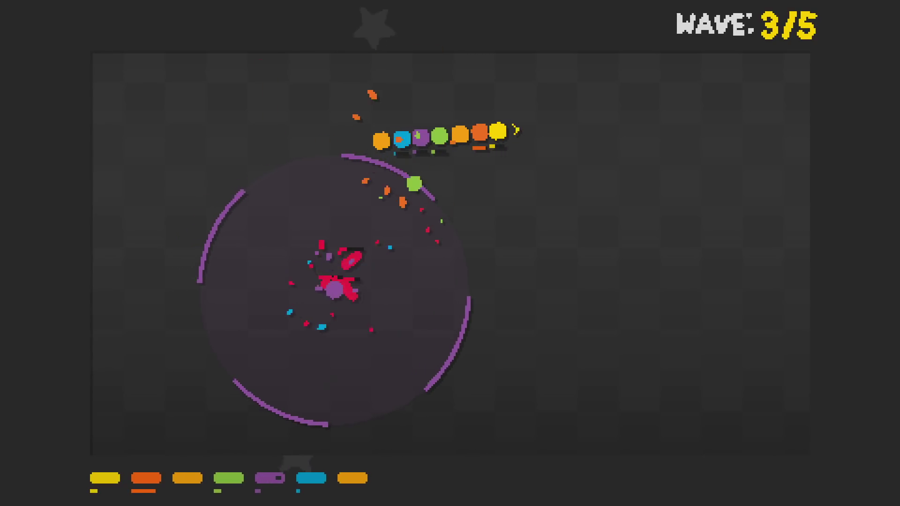
{"action": "key", "text": "Down"}
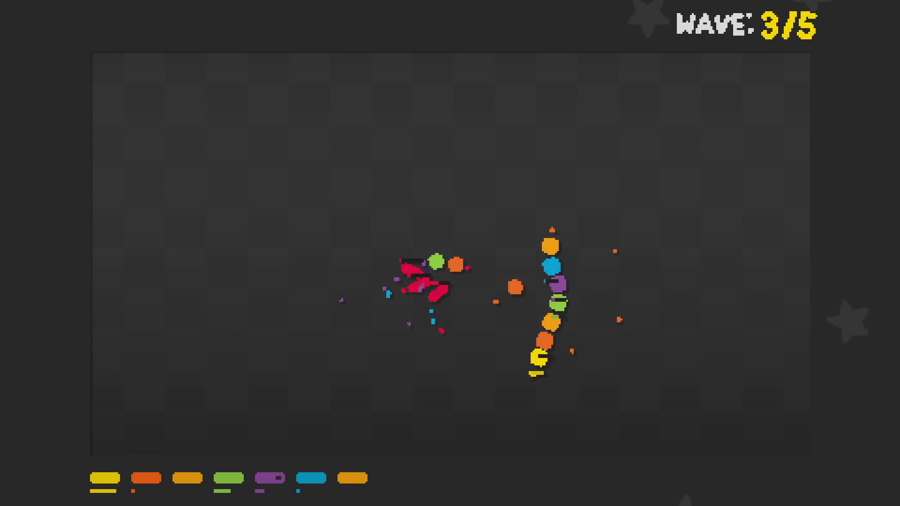
{"action": "key", "text": "Up"}
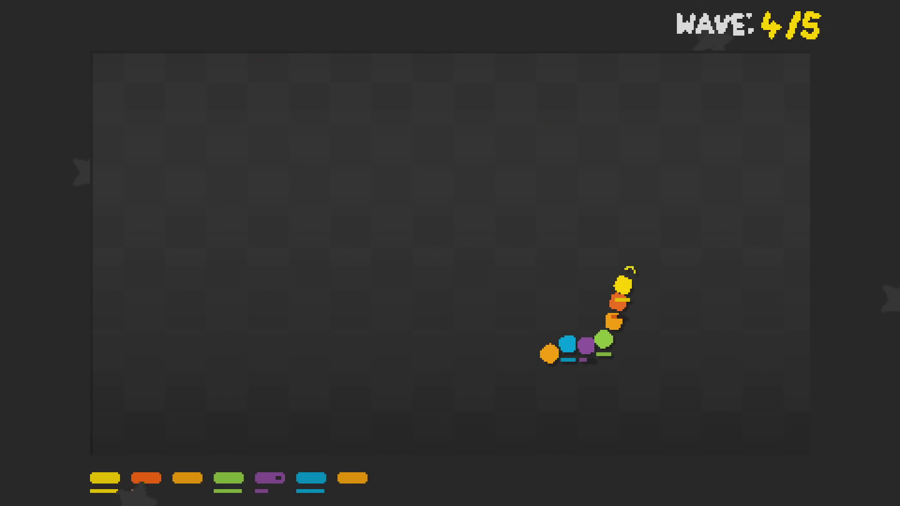
Weave the party up the left side and across the top, sweeping through enemies
{"action": "key", "text": "Left"}
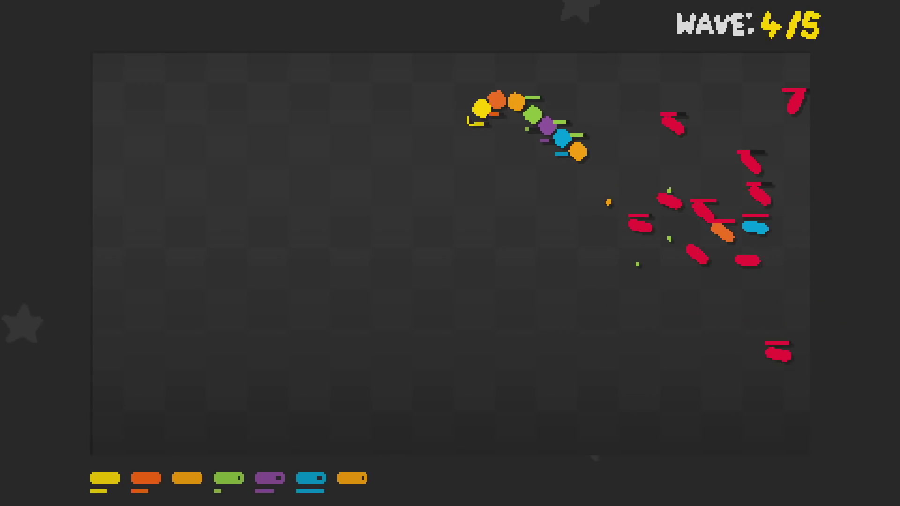
{"action": "key", "text": "Down"}
{"action": "key", "text": "Right"}
{"action": "key", "text": "Down"}
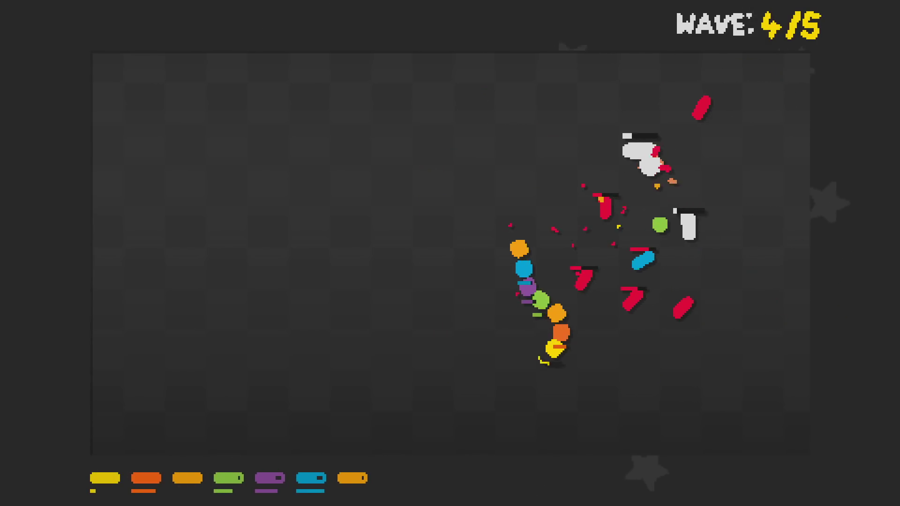
{"action": "key", "text": "Left"}
{"action": "key", "text": "Up"}
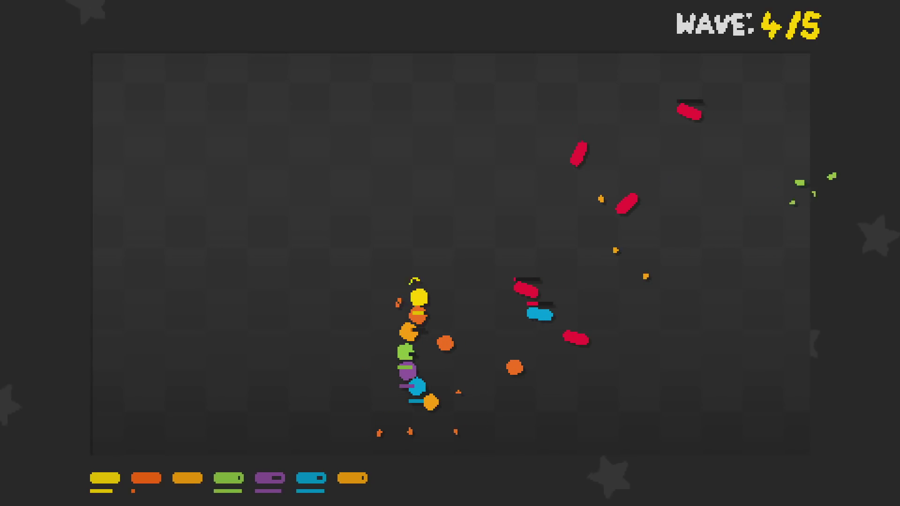
{"action": "key", "text": "Left"}
{"action": "key", "text": "Right"}
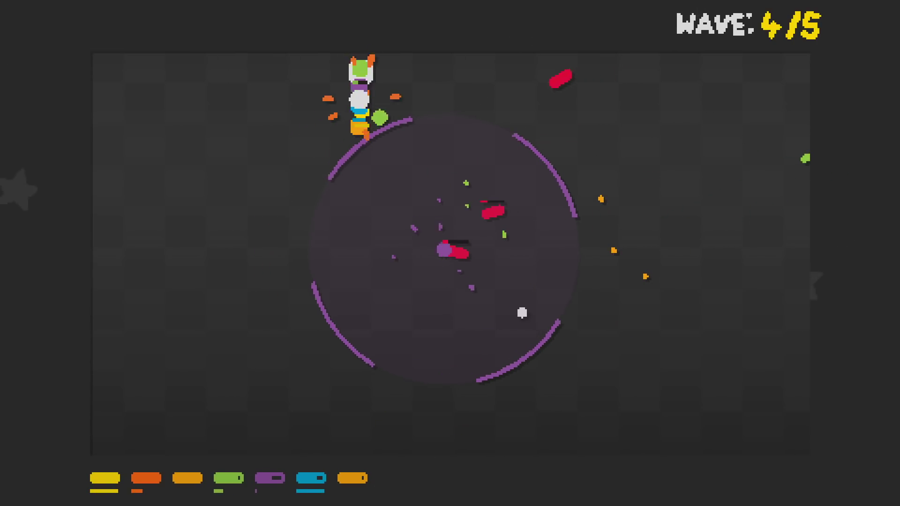
{"action": "key", "text": "Right"}
{"action": "key", "text": "Right"}
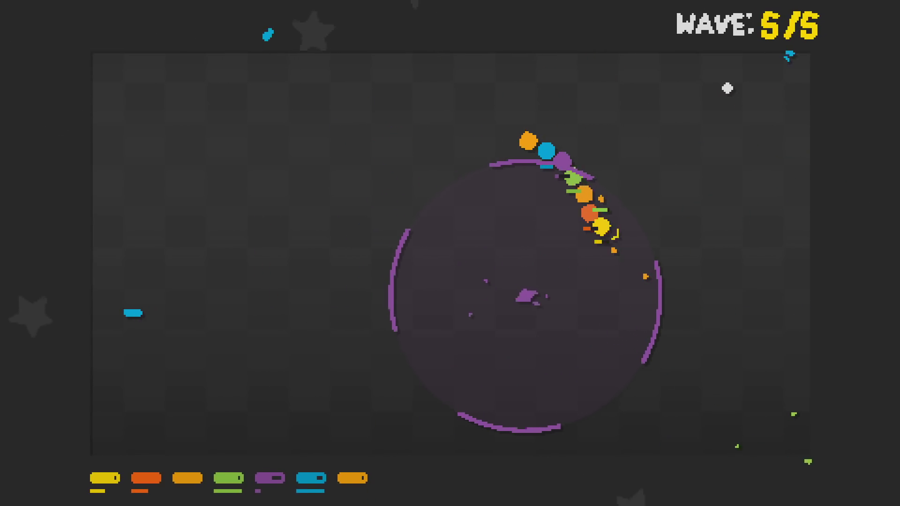
{"action": "key", "text": "Up"}
{"action": "key", "text": "Left"}
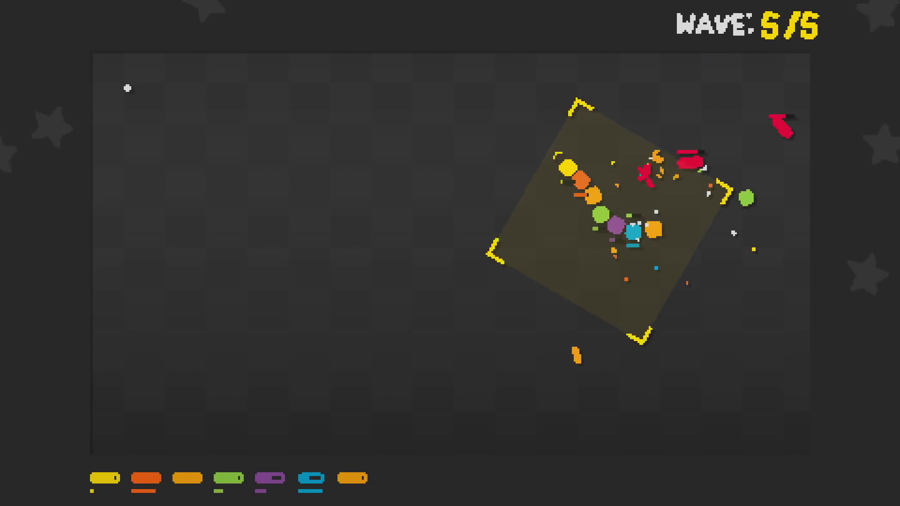
{"action": "key", "text": "Right"}
{"action": "key", "text": "Down"}
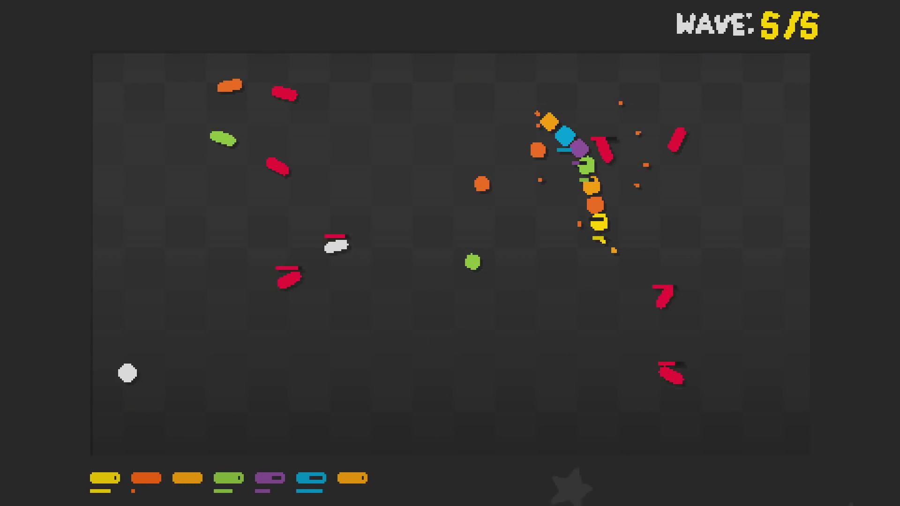
Zigzag the snake between top and bottom to destroy the remaining wave 5 enemies
{"action": "key", "text": "Left"}
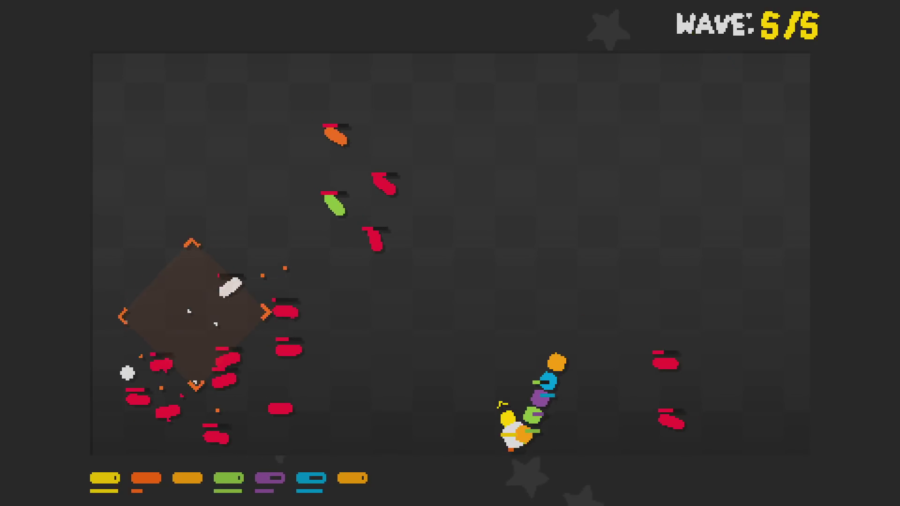
{"action": "key", "text": "Up"}
{"action": "key", "text": "Right"}
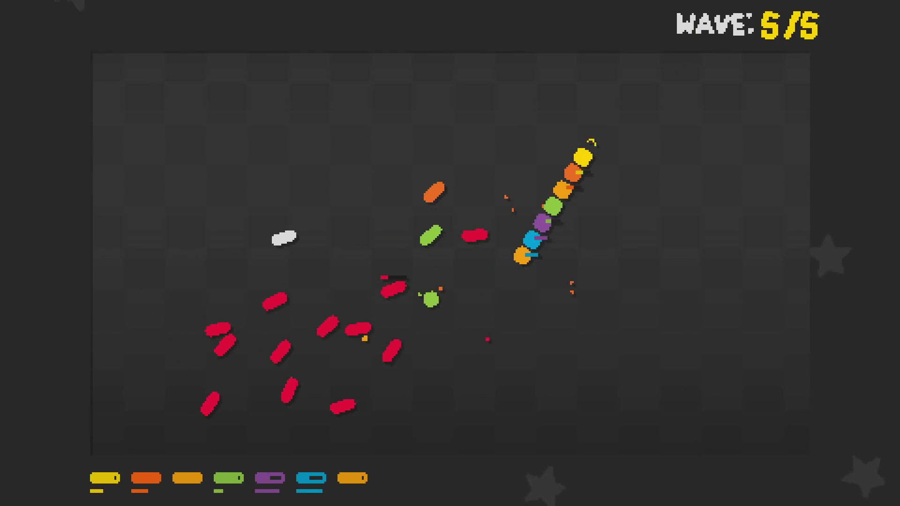
{"action": "key", "text": "Down"}
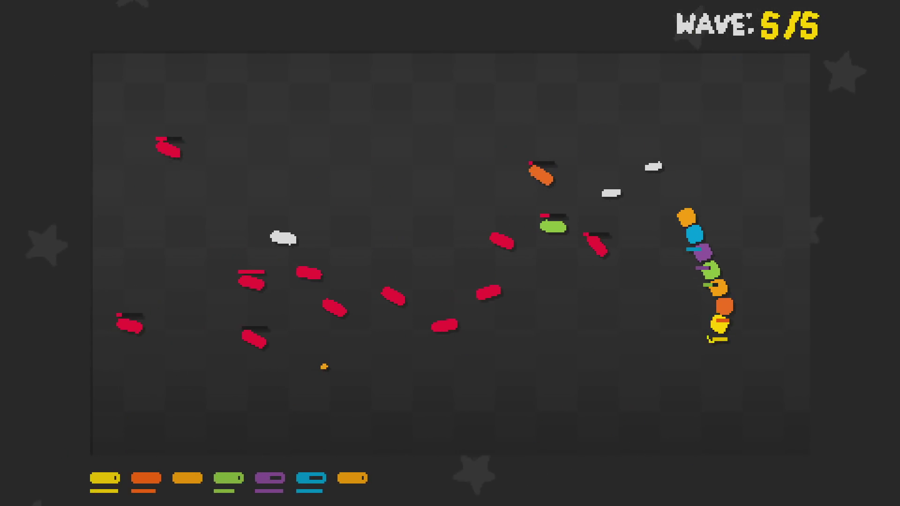
{"action": "key", "text": "Left"}
{"action": "key", "text": "Up"}
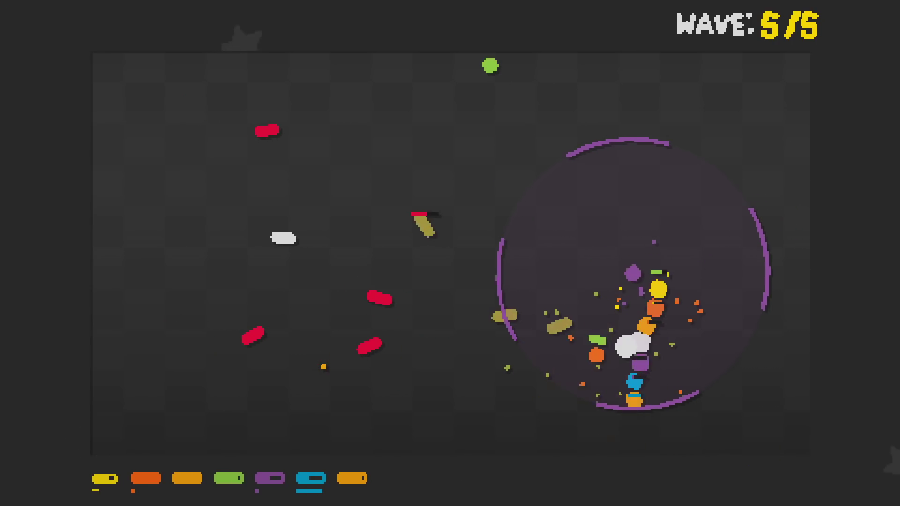
{"action": "key", "text": "Left"}
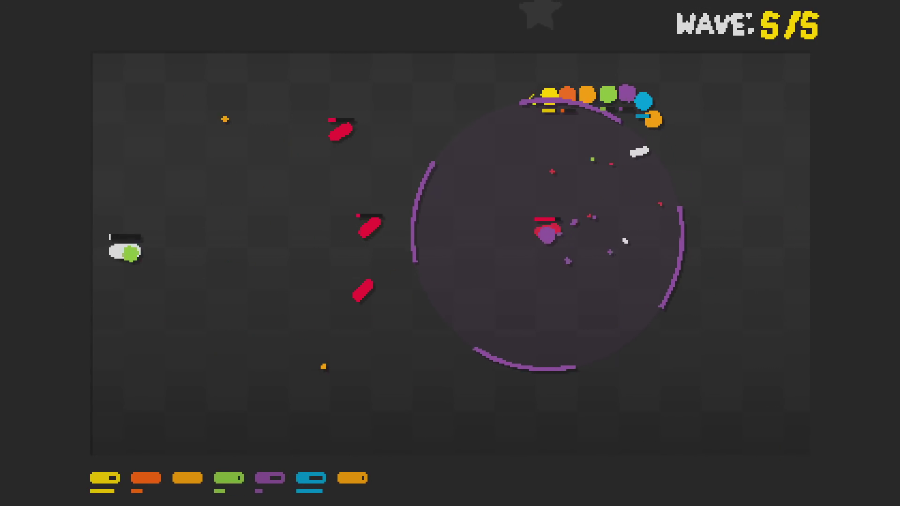
{"action": "key", "text": "Down"}
{"action": "key", "text": "Left"}
{"action": "key", "text": "Up"}
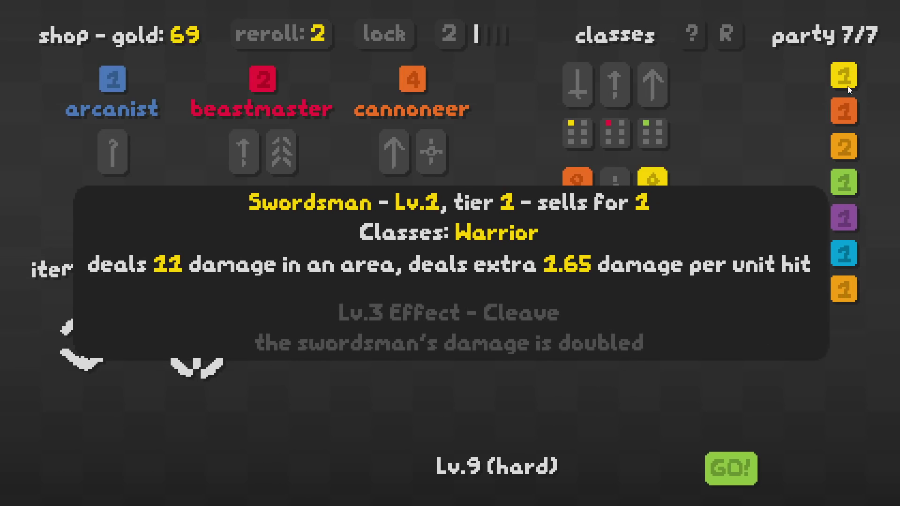
Sell the magician, buy a cannoneer, and spend gold on unit experience
{"action": "right_click", "coordinate": [846, 74]}
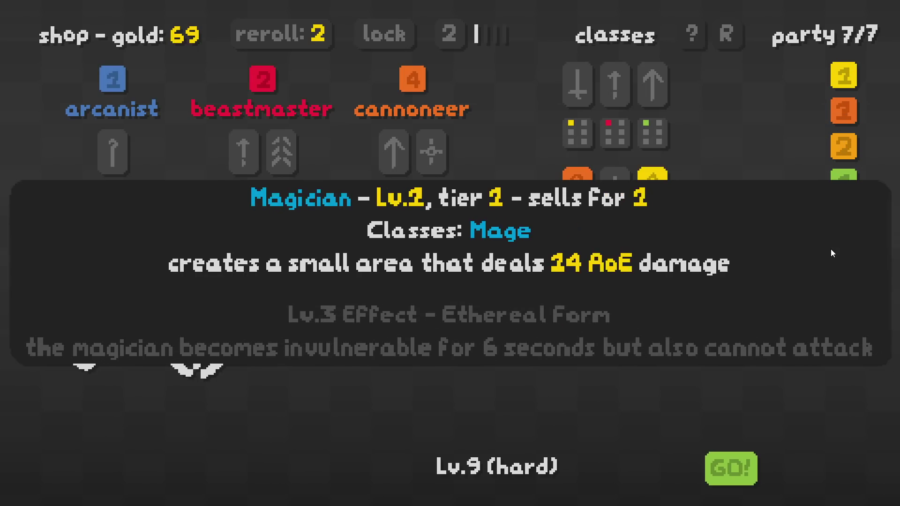
{"action": "left_click", "coordinate": [437, 164]}
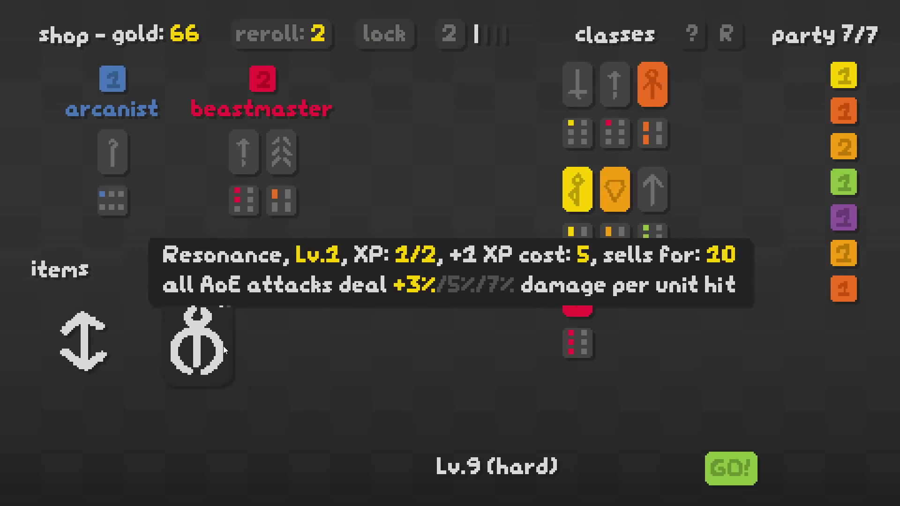
{"action": "left_click", "coordinate": [211, 345]}
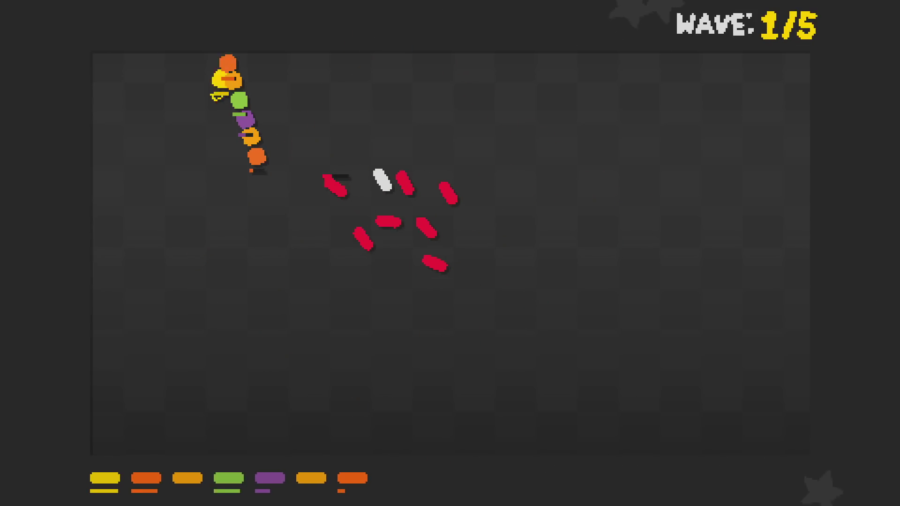
Steer the snake down the left edge and across the top through the opening waves
{"action": "key", "text": "Left"}
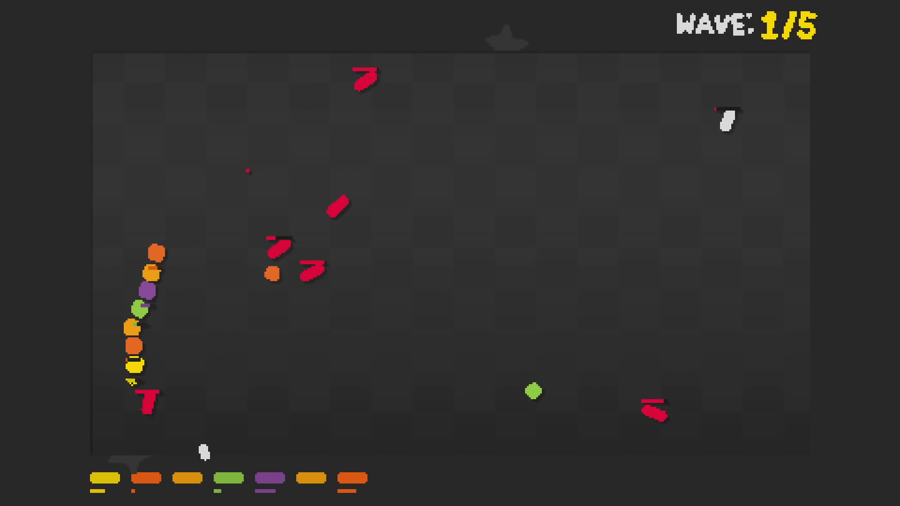
{"action": "key", "text": "Left"}
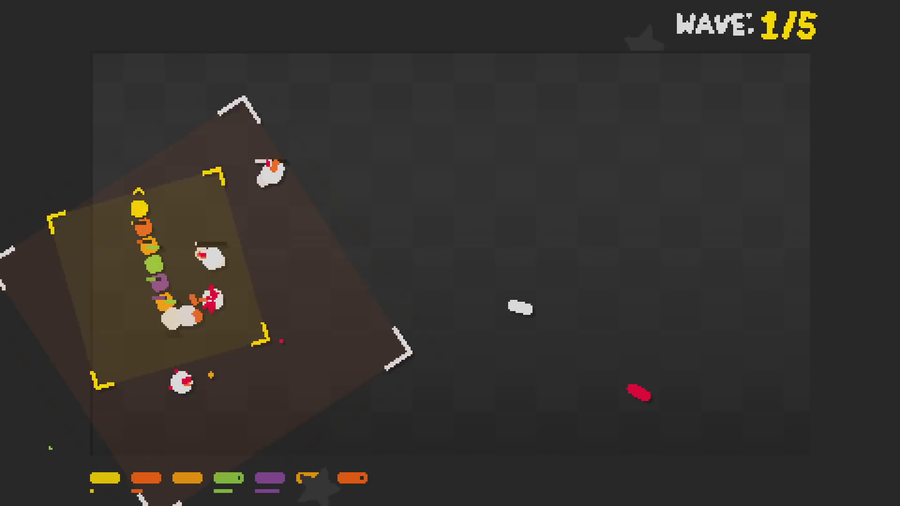
{"action": "key", "text": "Right"}
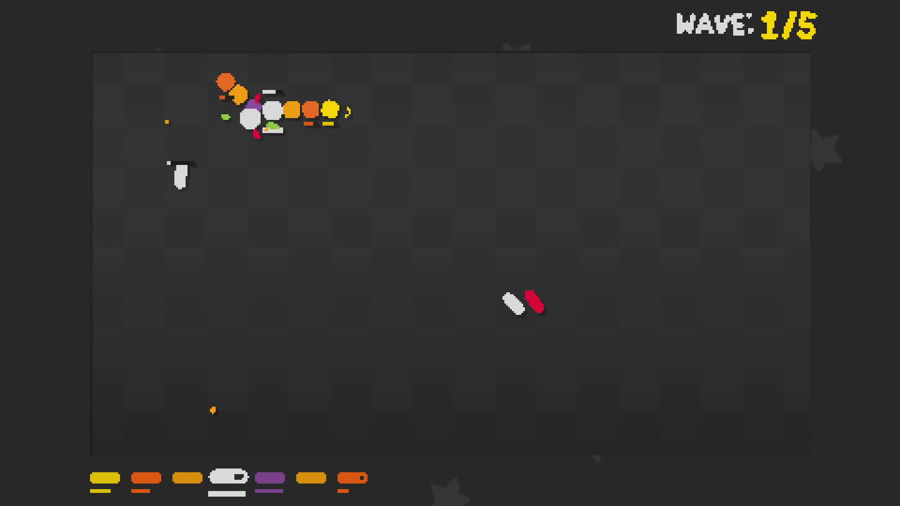
{"action": "key", "text": "Right"}
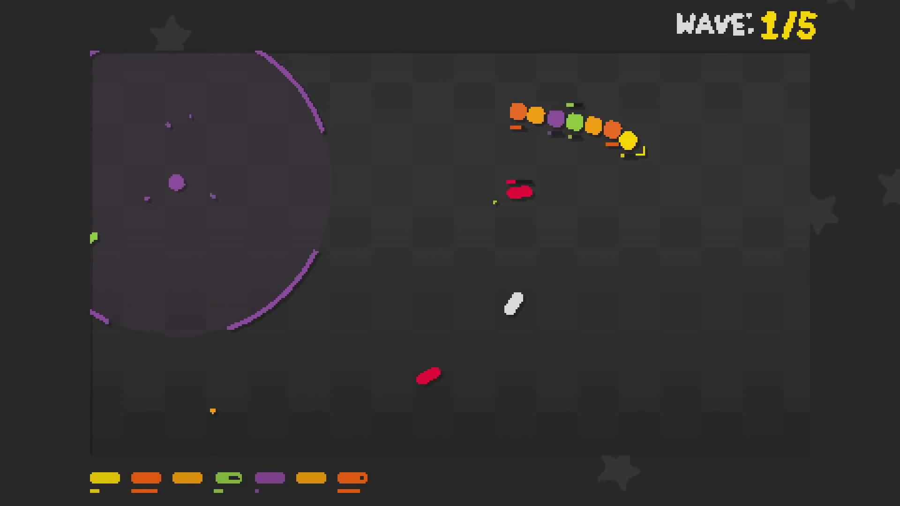
{"action": "key", "text": "Right"}
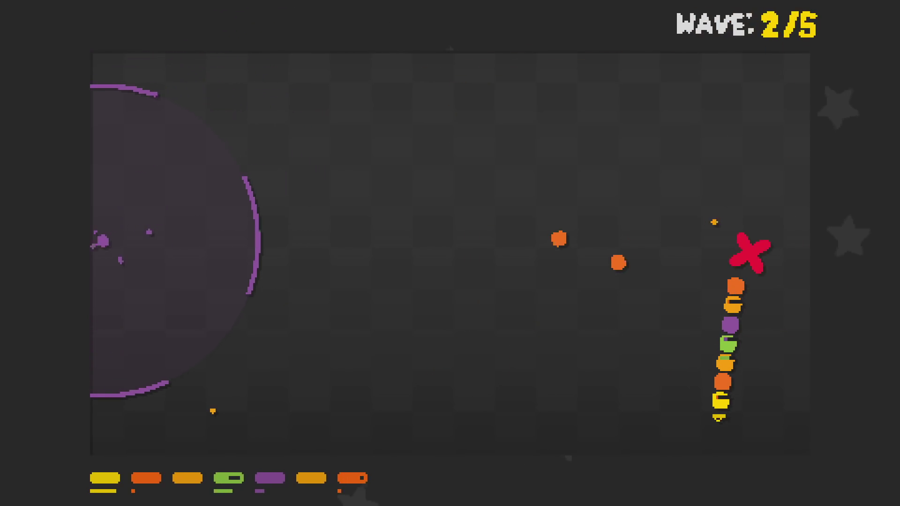
{"action": "key", "text": "Right"}
{"action": "key", "text": "Left"}
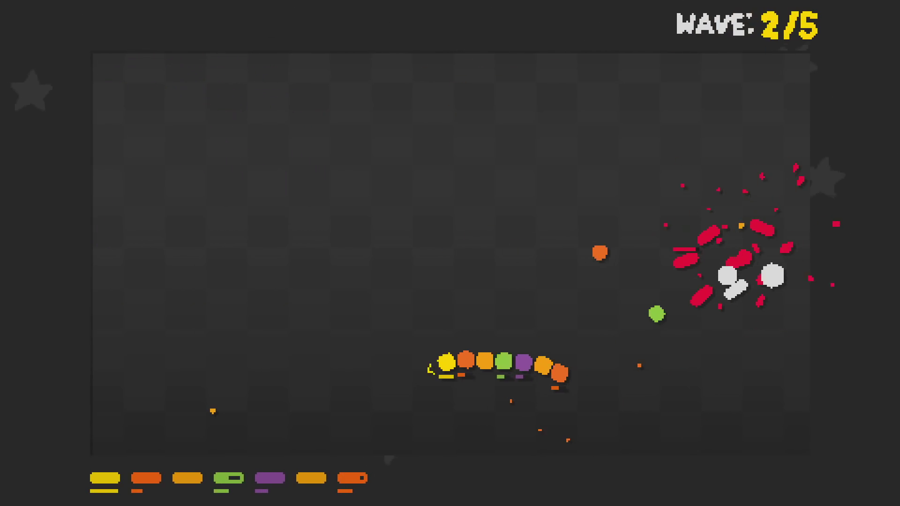
{"action": "key", "text": "Right"}
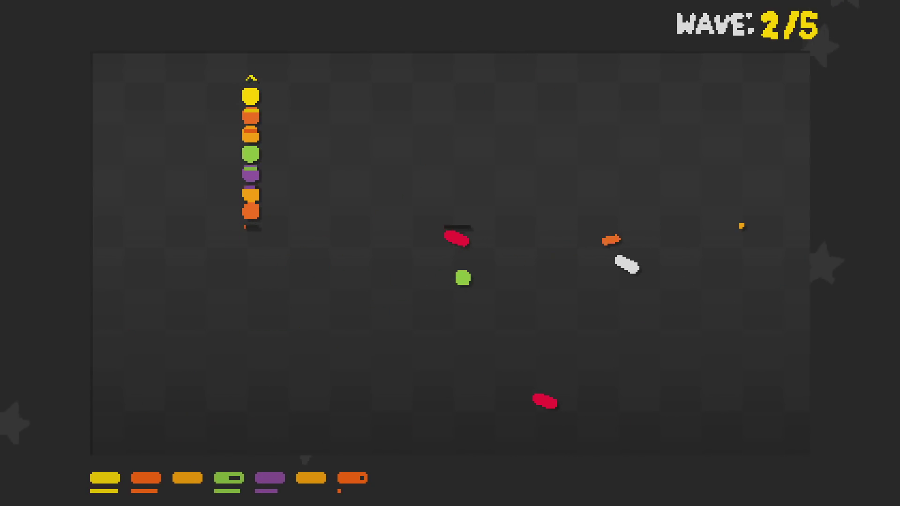
{"action": "key", "text": "Left"}
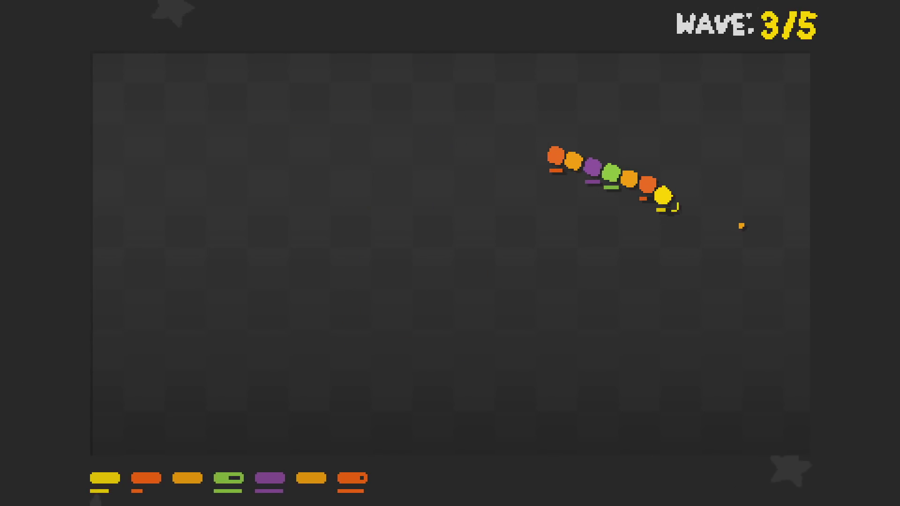
Curl the snake down the right wall and weave between the top and bottom walls
{"action": "key", "text": "Right"}
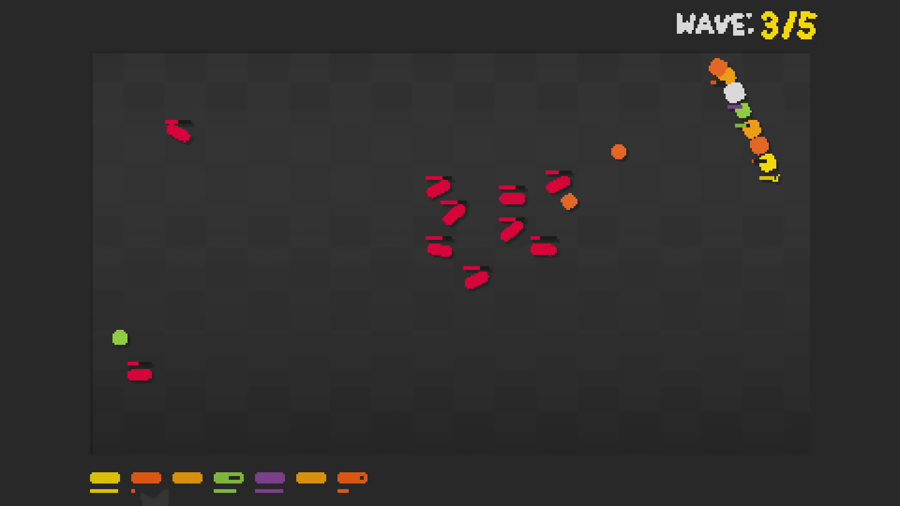
{"action": "key", "text": "Left"}
{"action": "key", "text": "Up"}
{"action": "key", "text": "Left"}
{"action": "key", "text": "Down"}
{"action": "key", "text": "Down"}
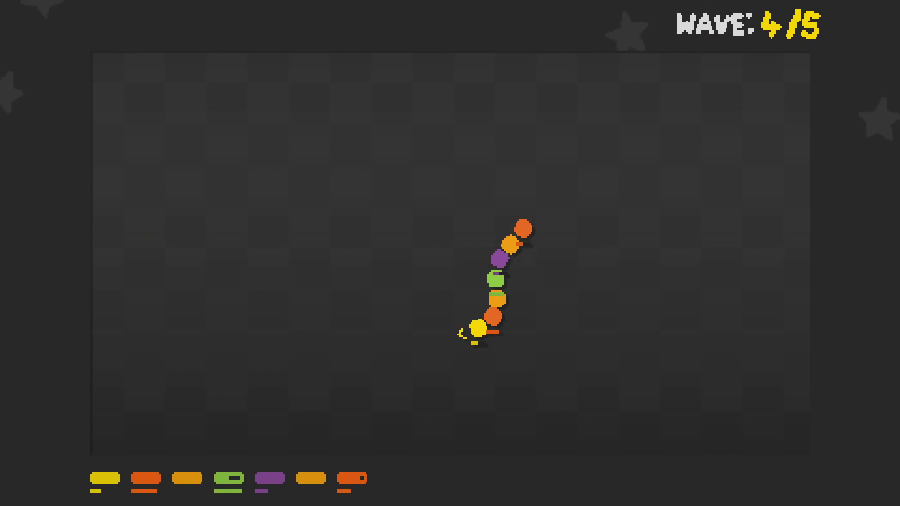
{"action": "key", "text": "Down"}
{"action": "key", "text": "Up"}
{"action": "key", "text": "Up"}
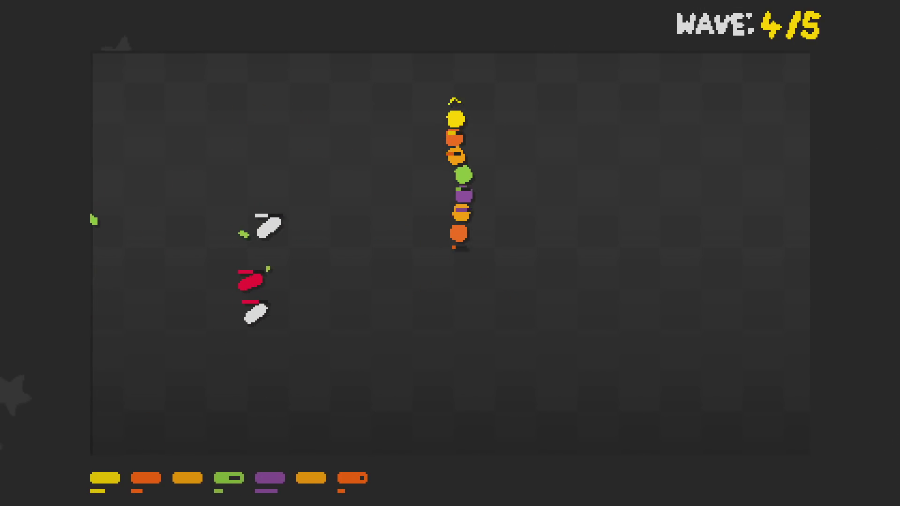
{"action": "key", "text": "Left"}
Sweep the snake through the remaining enemies until level 9's arena is clear
{"action": "key", "text": "Right"}
{"action": "key", "text": "Up"}
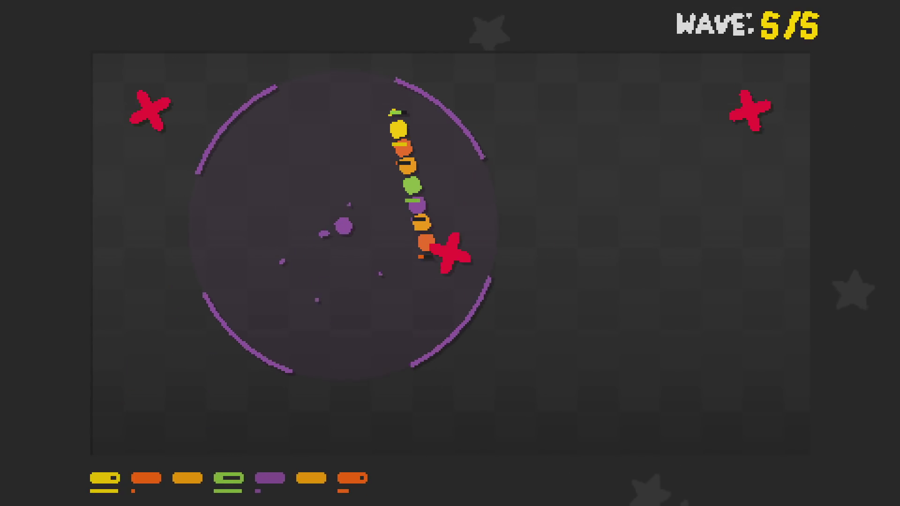
{"action": "key", "text": "Right"}
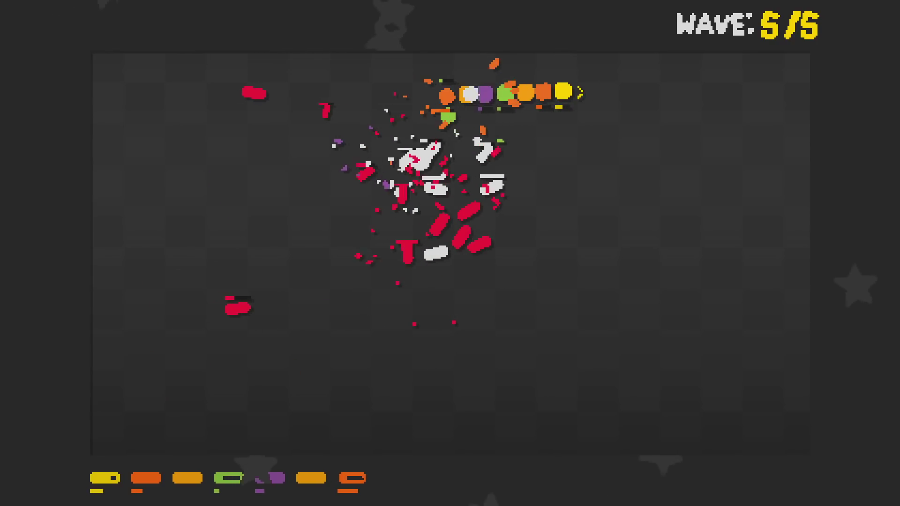
{"action": "key", "text": "Down"}
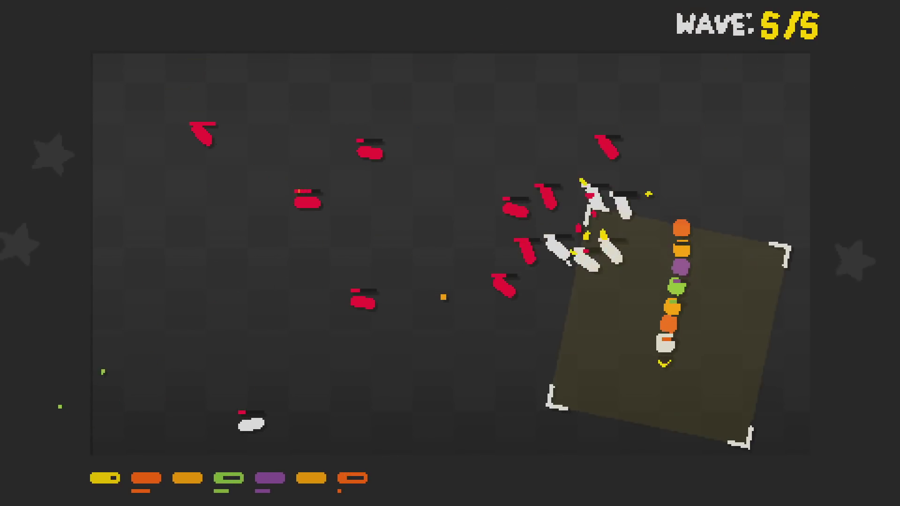
{"action": "key", "text": "Up"}
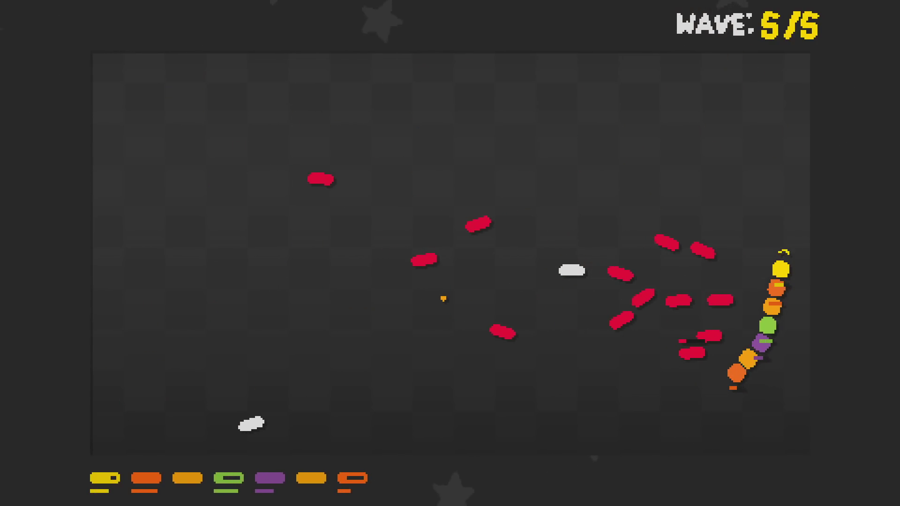
{"action": "key", "text": "Left"}
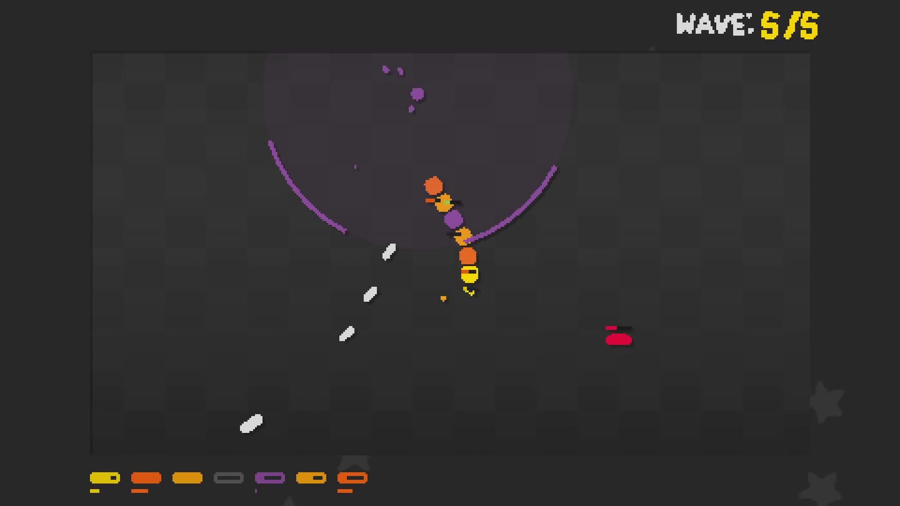
{"action": "key", "text": "Left"}
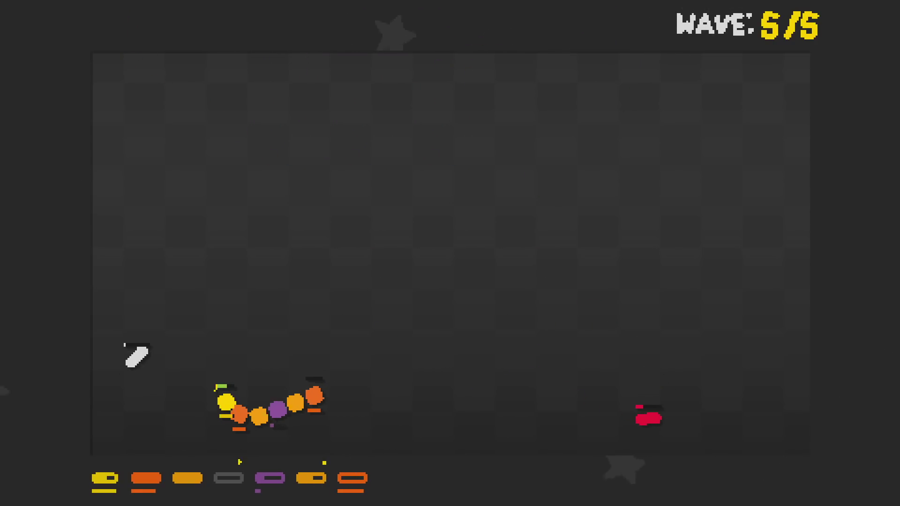
{"action": "key", "text": "Right"}
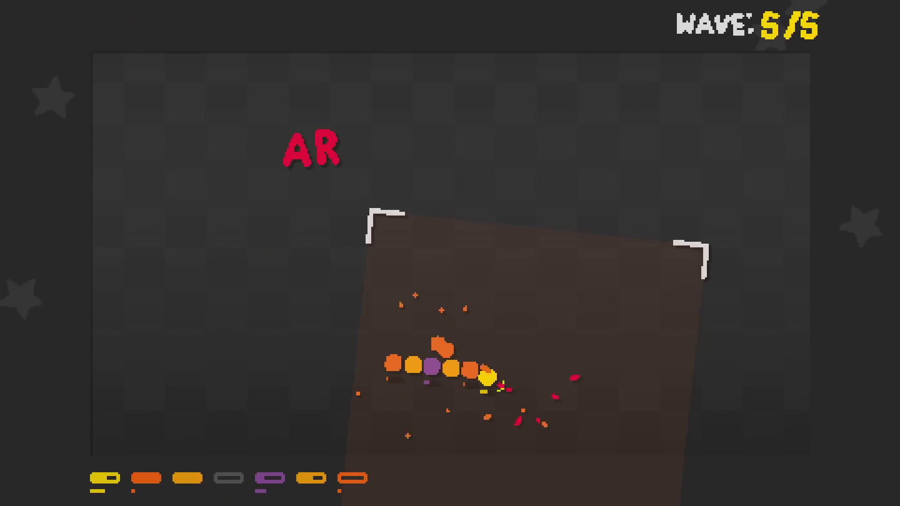
{"action": "key", "text": "Left"}
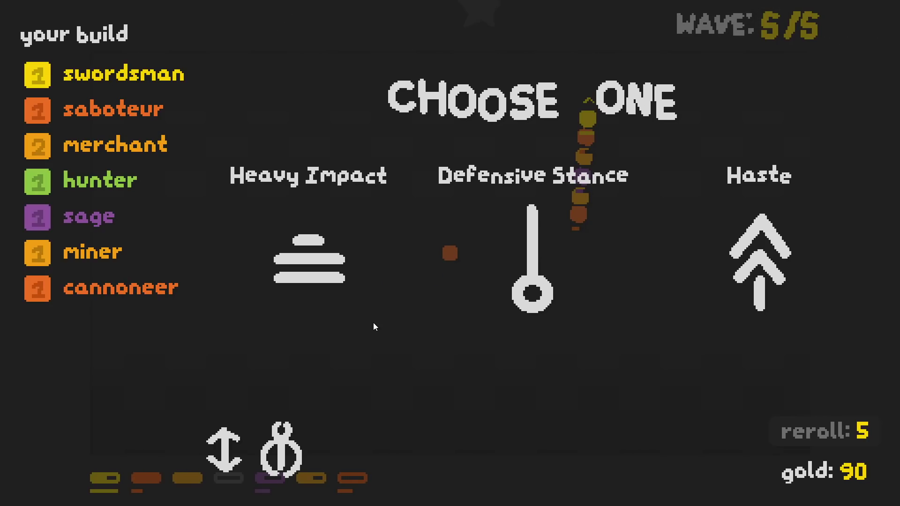
Reroll the upgrade offer three times for 15 gold, reaching Speed 3, Crucio and Magnetism
{"action": "left_click", "coordinate": [796, 450]}
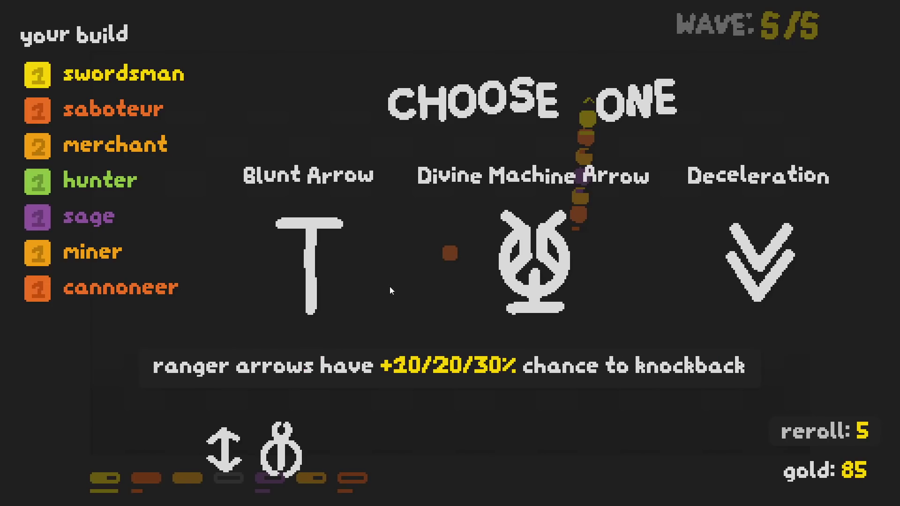
{"action": "left_click", "coordinate": [811, 431]}
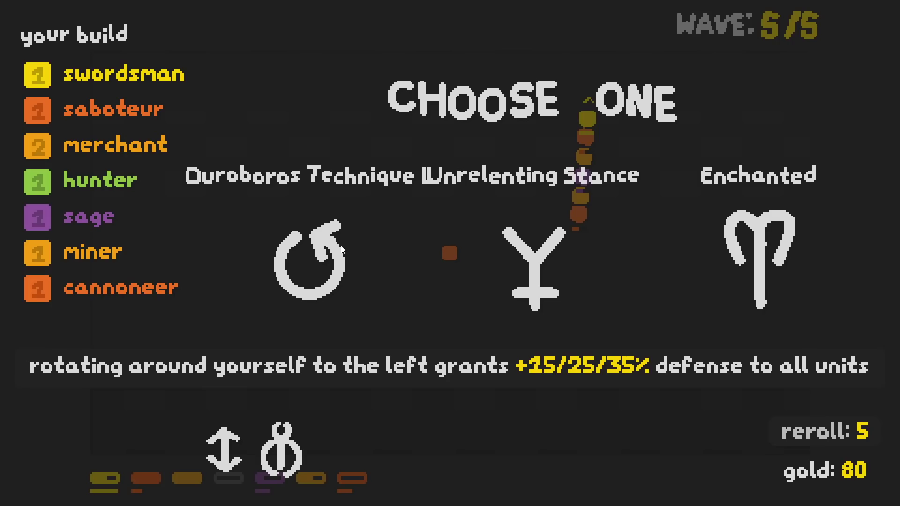
{"action": "mouse_move", "coordinate": [309, 260]}
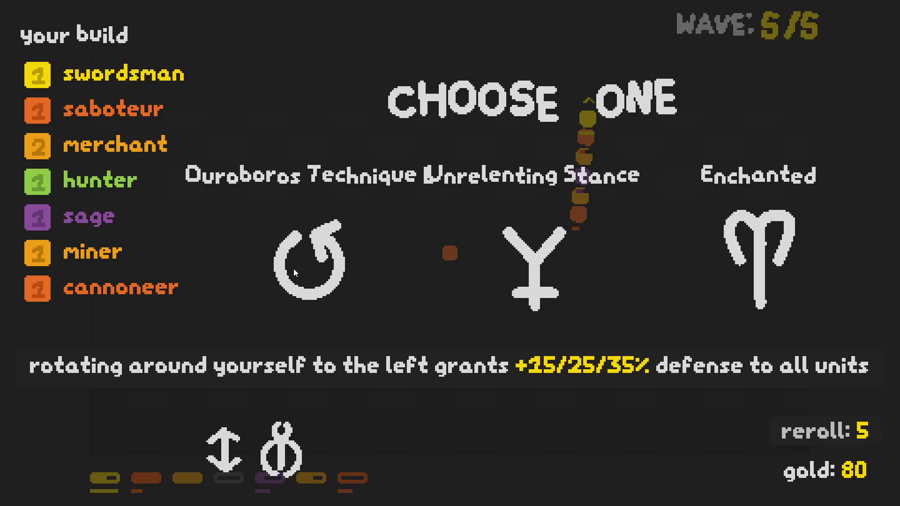
{"action": "left_click", "coordinate": [827, 436]}
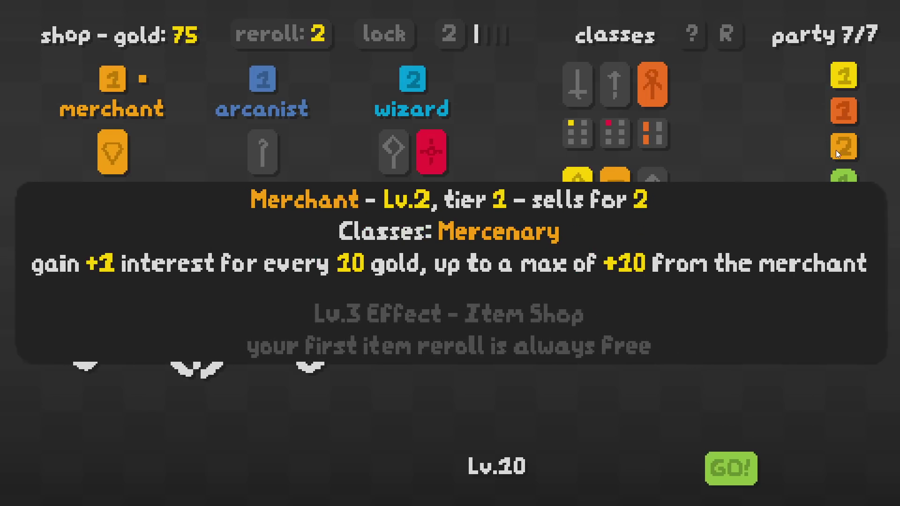
Drag the merchant into party slot 2, swapping places with the saboteur
{"action": "left_click_drag", "start_coordinate": [836, 150], "coordinate": [840, 116]}
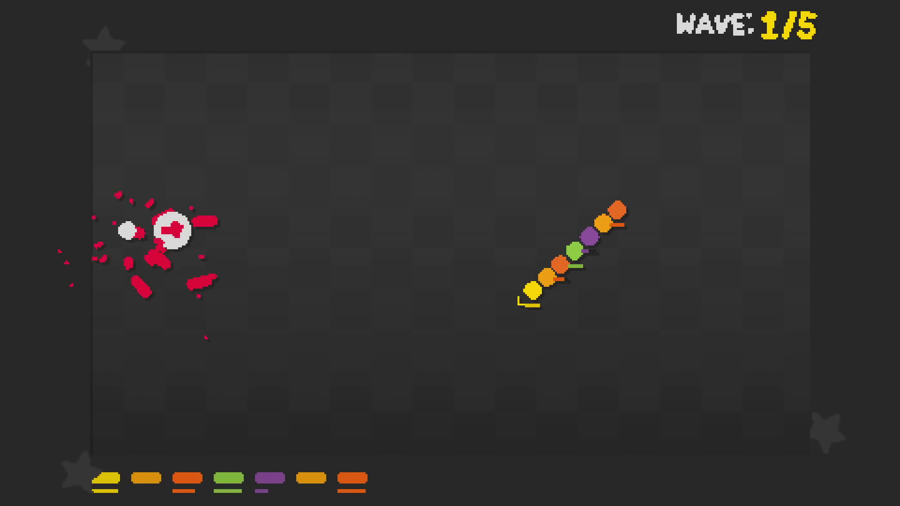
Steer the snake with sharp downward turns and U-turns through the early waves
{"action": "key", "text": "Down"}
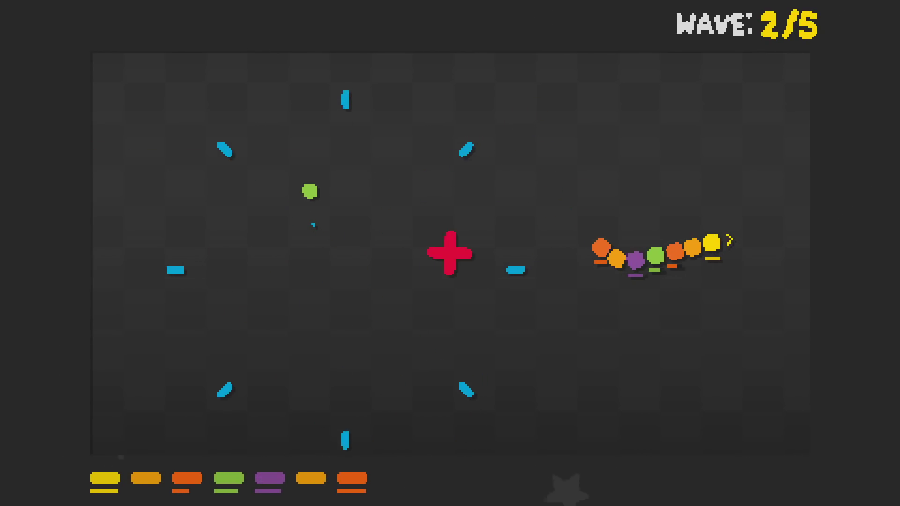
{"action": "key", "text": "Down"}
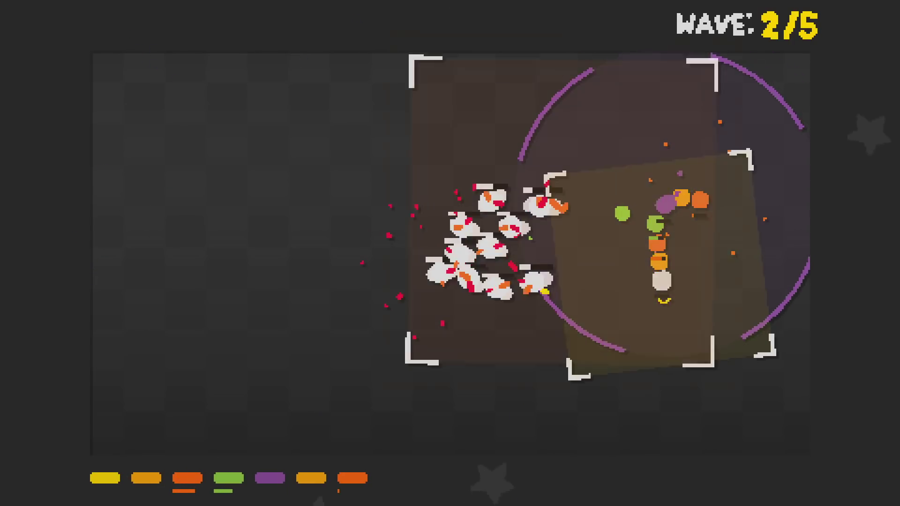
{"action": "key", "text": "Up"}
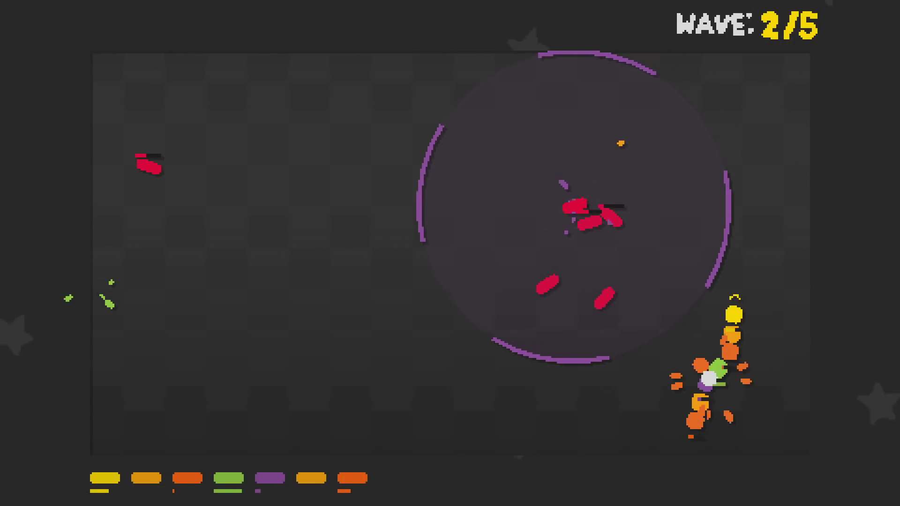
{"action": "key", "text": "Left"}
{"action": "key", "text": "Down"}
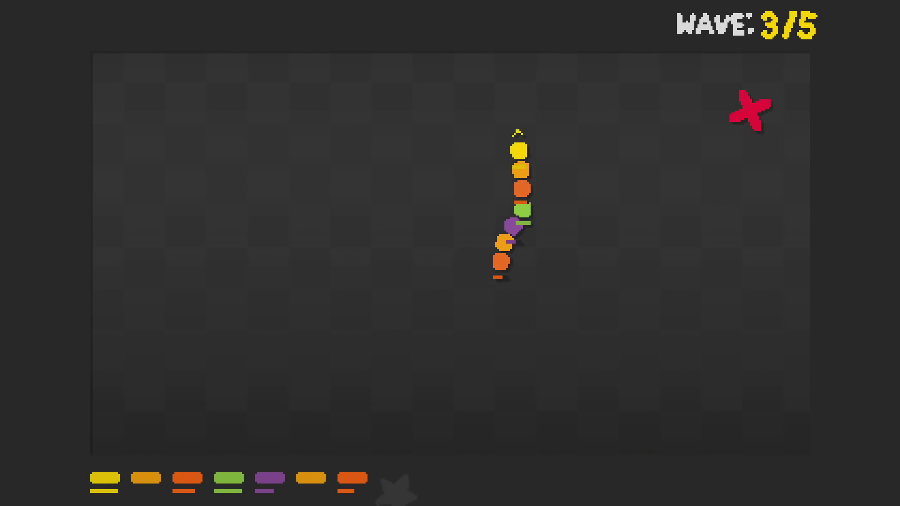
{"action": "key", "text": "Right"}
{"action": "key", "text": "Up"}
{"action": "key", "text": "Down"}
{"action": "key", "text": "Left"}
Weave the snake through repeated U-turns, looping right through the enemies
{"action": "key", "text": "Right"}
{"action": "key", "text": "Up"}
{"action": "key", "text": "Left"}
{"action": "key", "text": "Right"}
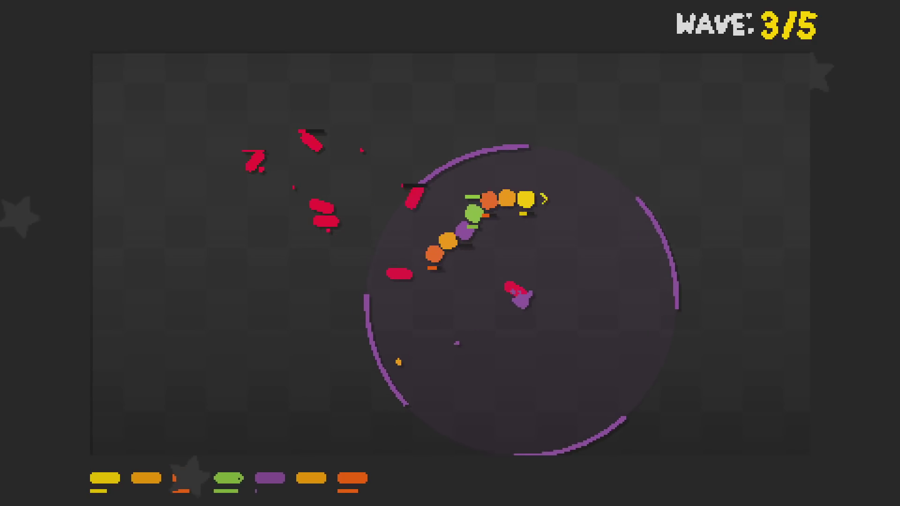
{"action": "key", "text": "Down"}
{"action": "key", "text": "Up"}
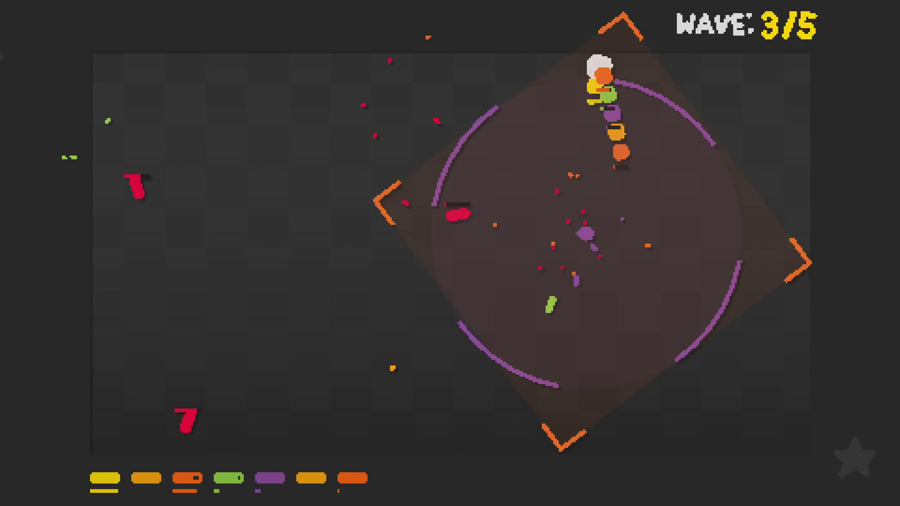
{"action": "key", "text": "Down"}
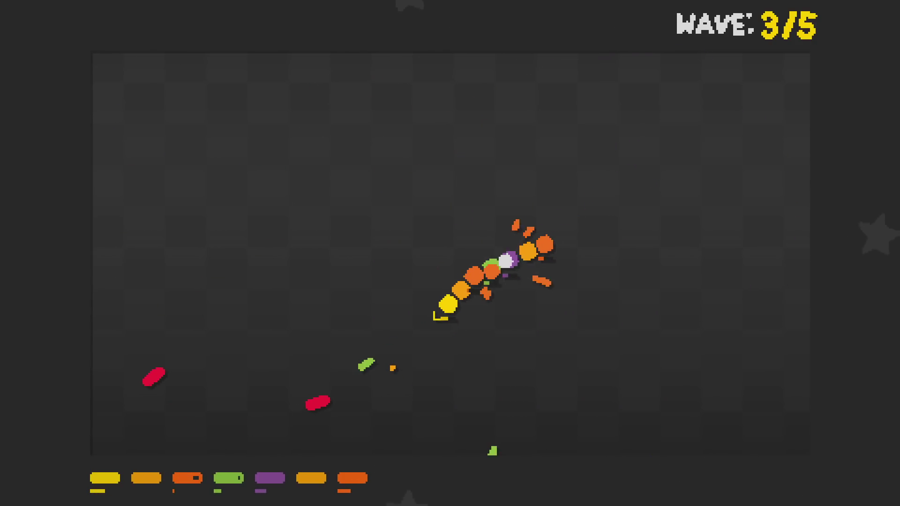
{"action": "key", "text": "Up"}
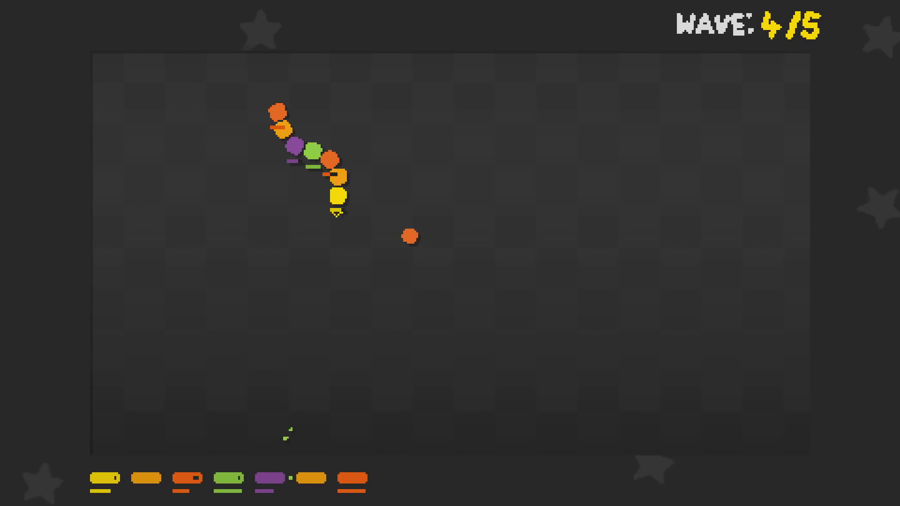
{"action": "key", "text": "Up"}
Sweep the snake up the right side and across the arena until wave 5 ends
{"action": "key", "text": "Right"}
{"action": "key", "text": "Down"}
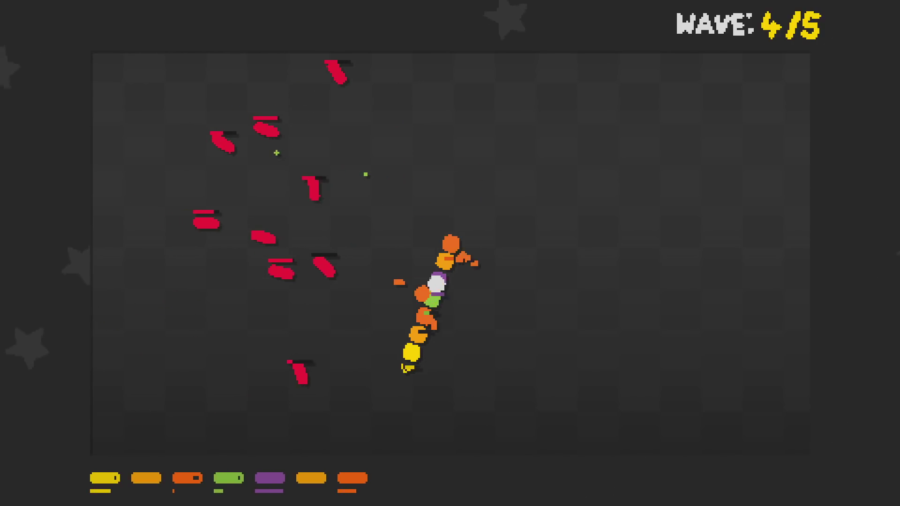
{"action": "key", "text": "Right"}
{"action": "key", "text": "Up"}
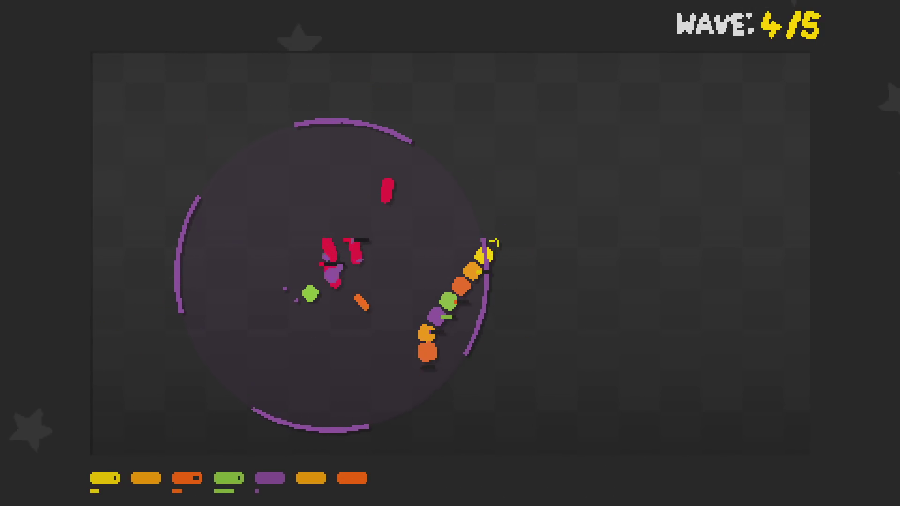
{"action": "key", "text": "Left"}
{"action": "key", "text": "Down"}
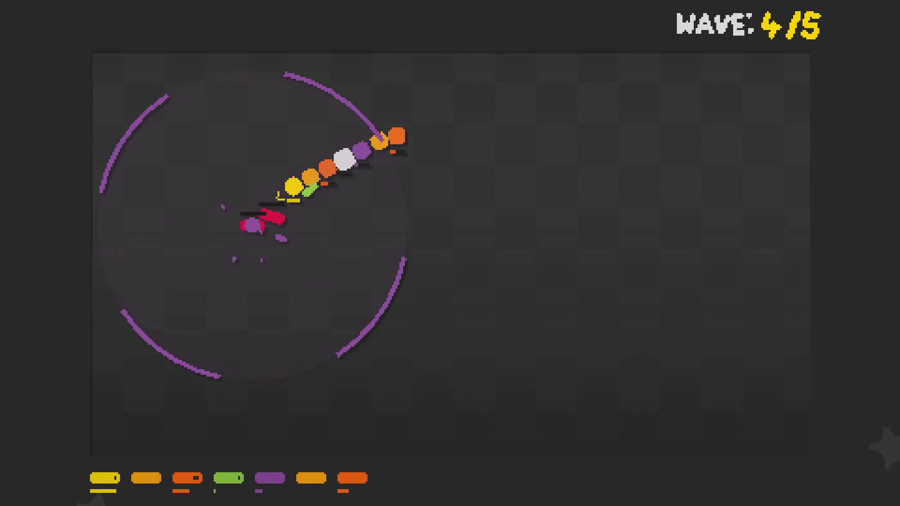
{"action": "key", "text": "Right"}
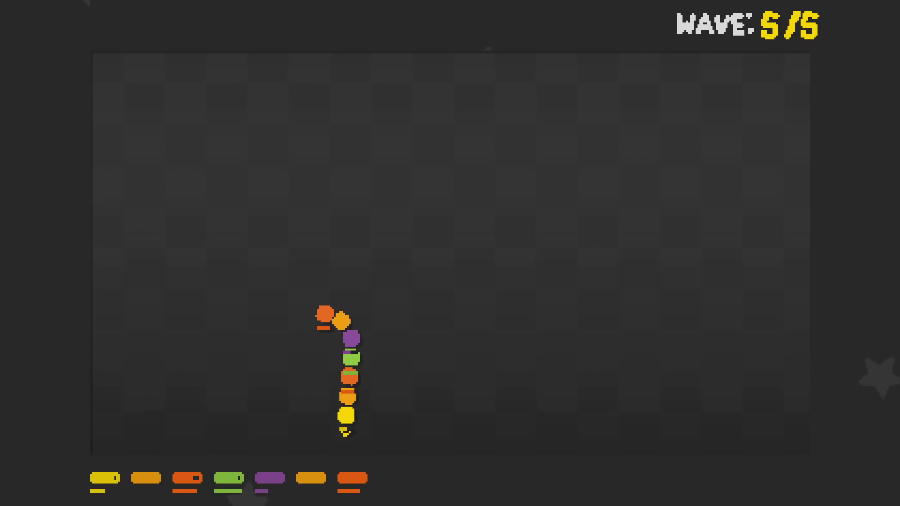
{"action": "key", "text": "Right"}
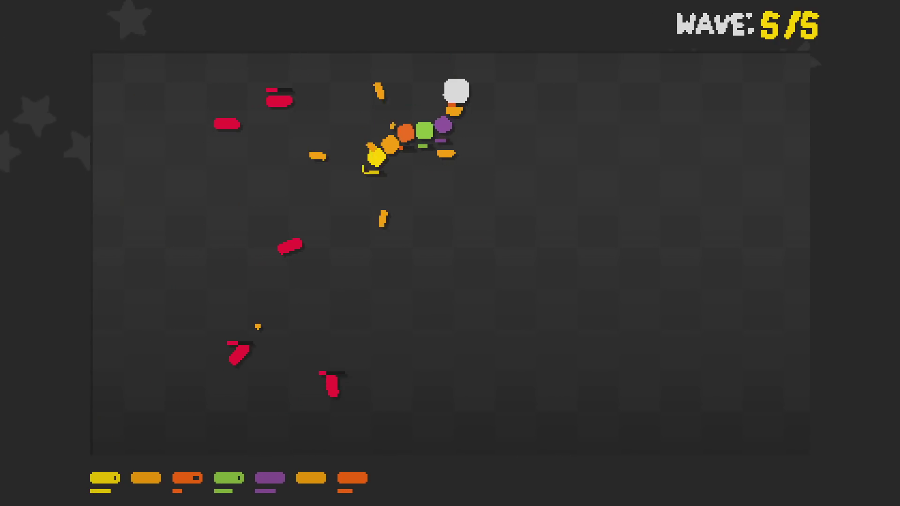
{"action": "key", "text": "Right"}
{"action": "key", "text": "Down"}
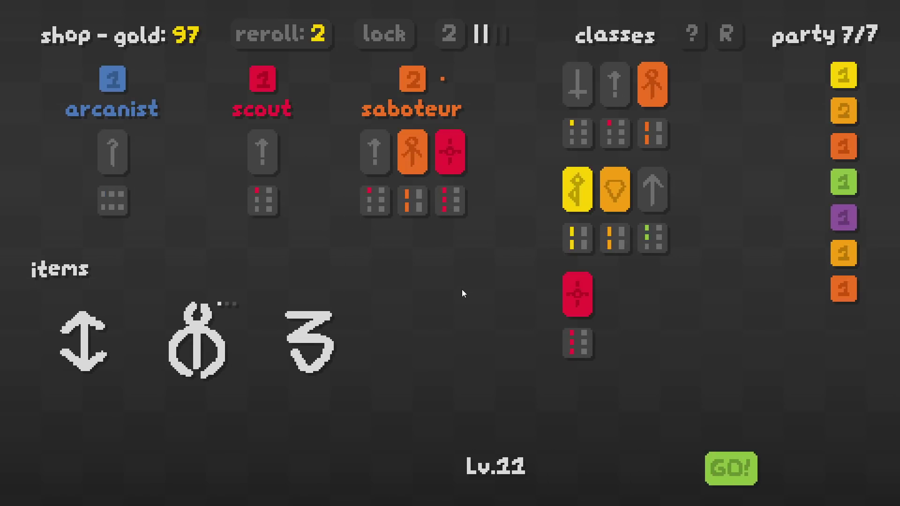
Buy a second saboteur card from the shop
{"action": "left_click", "coordinate": [445, 216]}
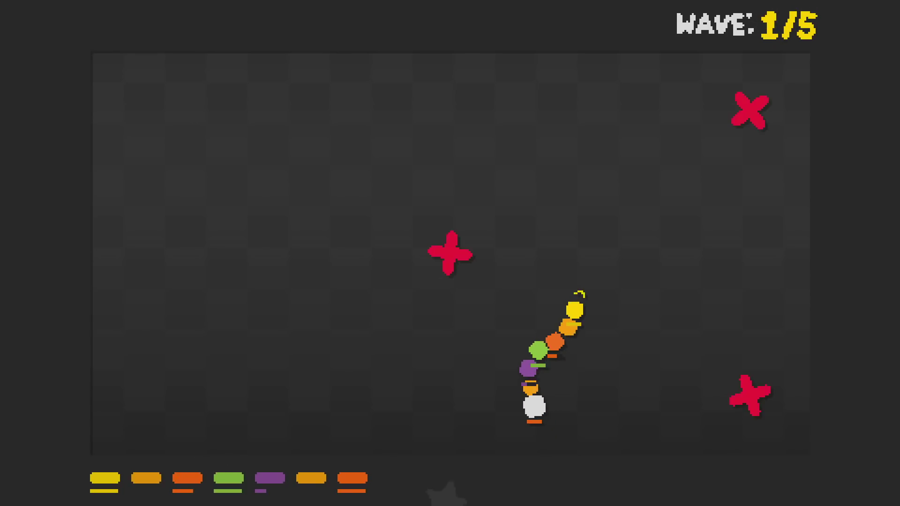
Weave the snake up and down the left edge, dodging wave 3 enemies
{"action": "key", "text": "Left"}
{"action": "key", "text": "Down"}
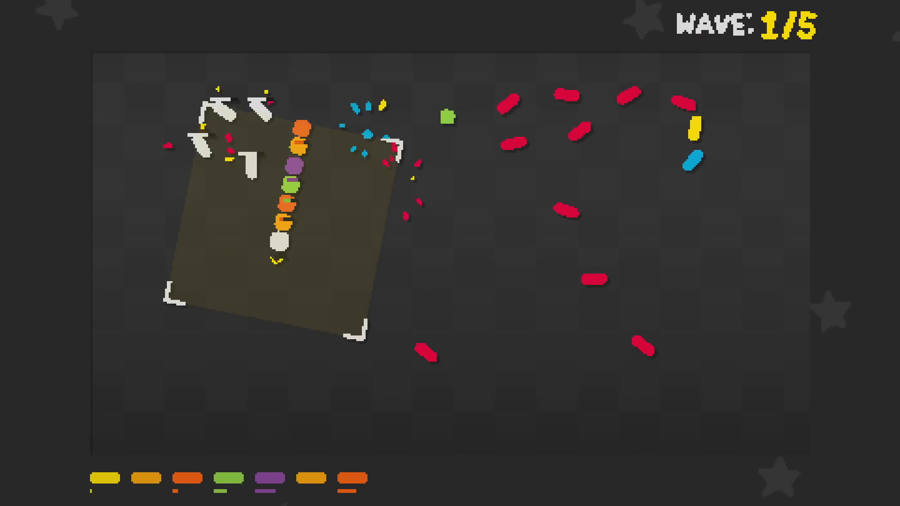
{"action": "key", "text": "Left"}
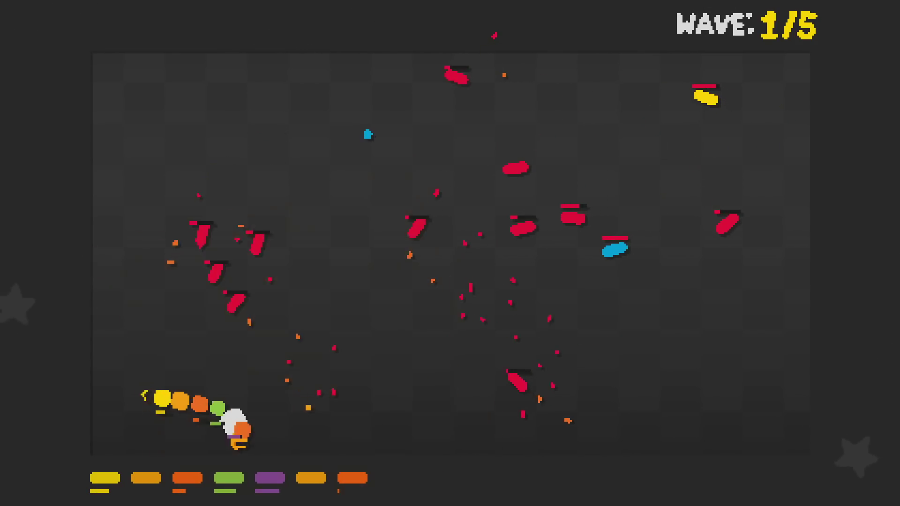
{"action": "key", "text": "Up"}
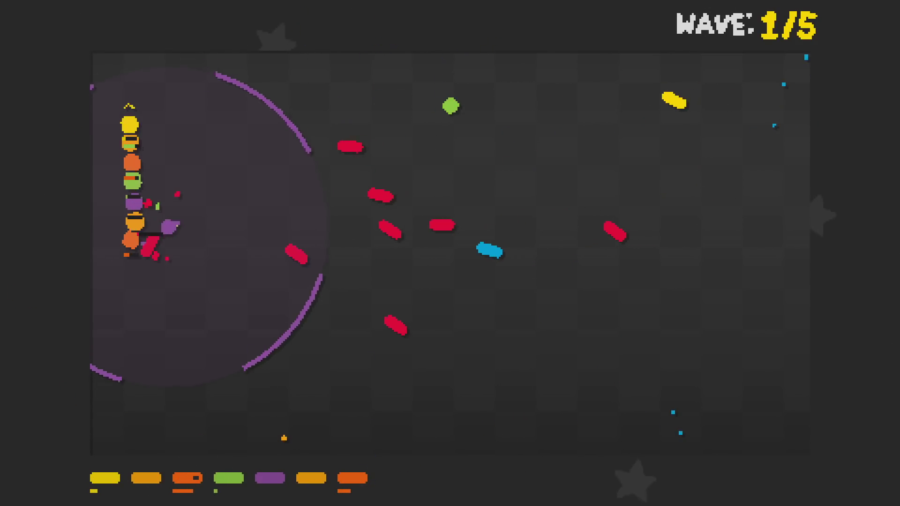
{"action": "key", "text": "Left"}
{"action": "key", "text": "Down"}
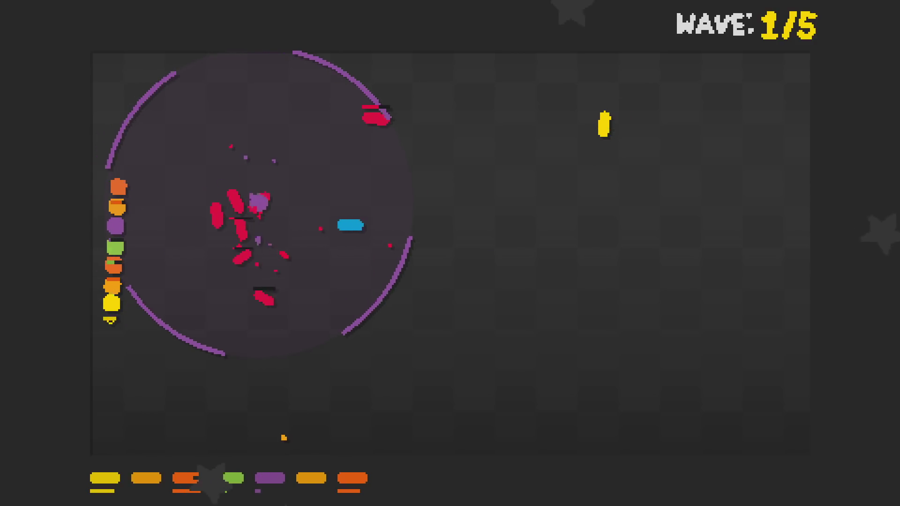
{"action": "key", "text": "Left"}
{"action": "key", "text": "Up"}
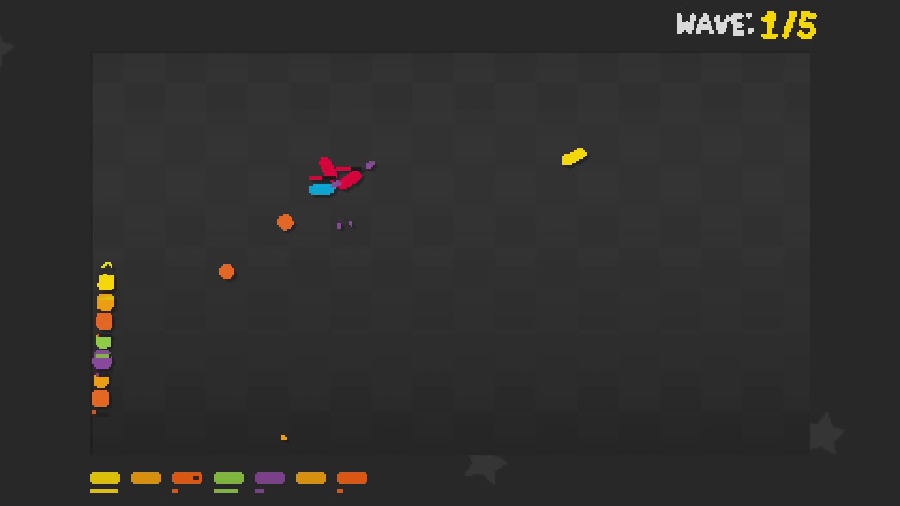
{"action": "key", "text": "Right"}
{"action": "key", "text": "Up"}
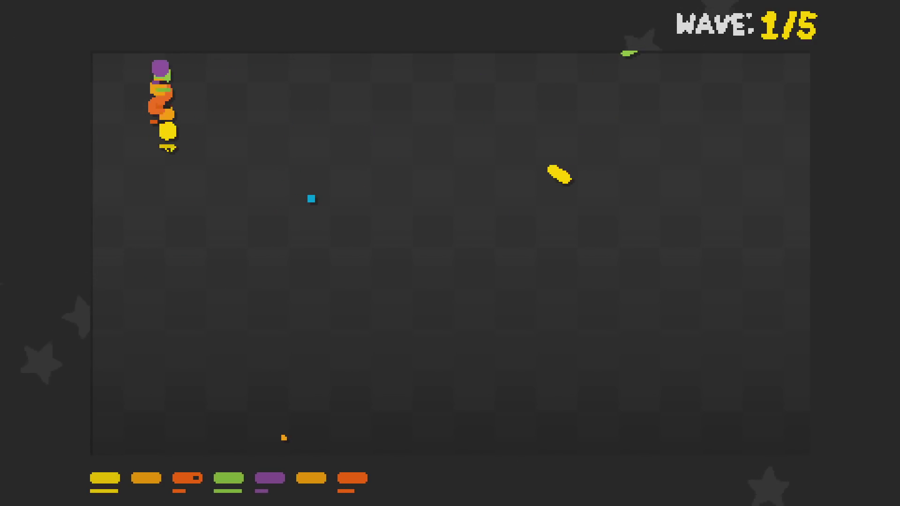
{"action": "key", "text": "Down"}
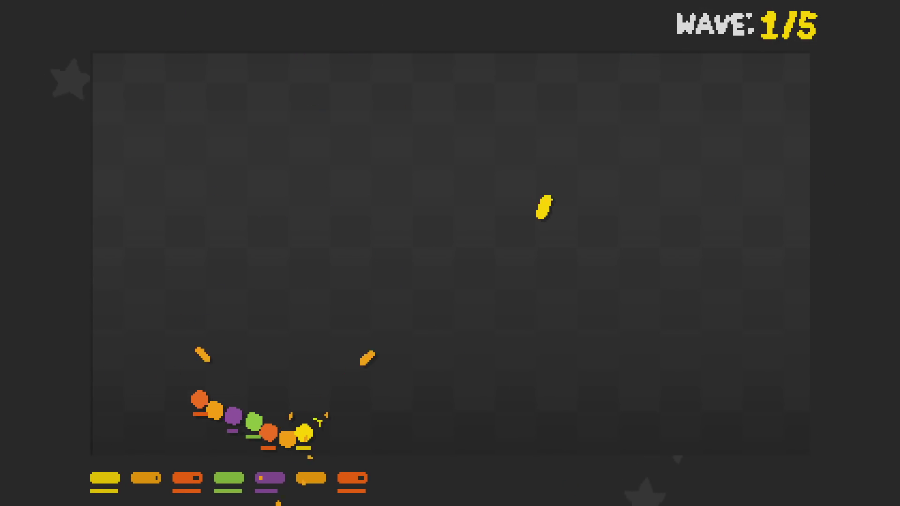
Curve the snake back and forth through the arena, cutting through enemies
{"action": "key", "text": "Up"}
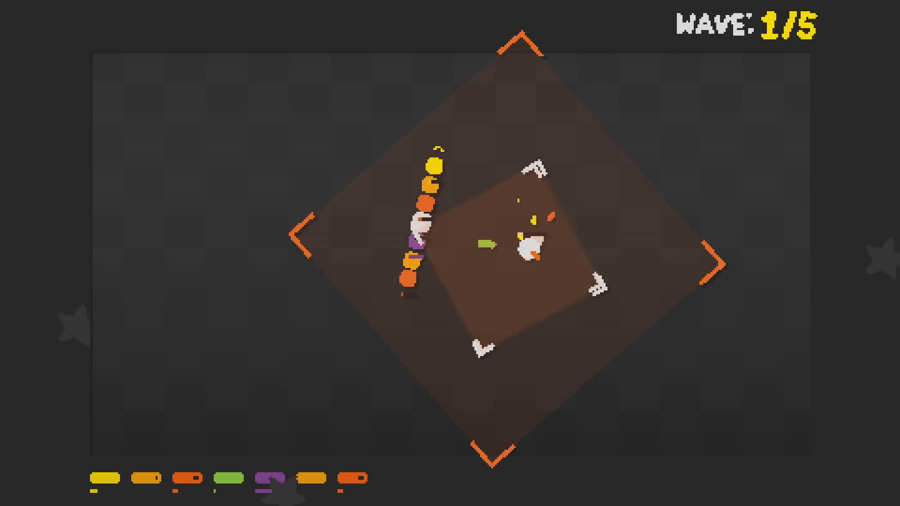
{"action": "key", "text": "Down"}
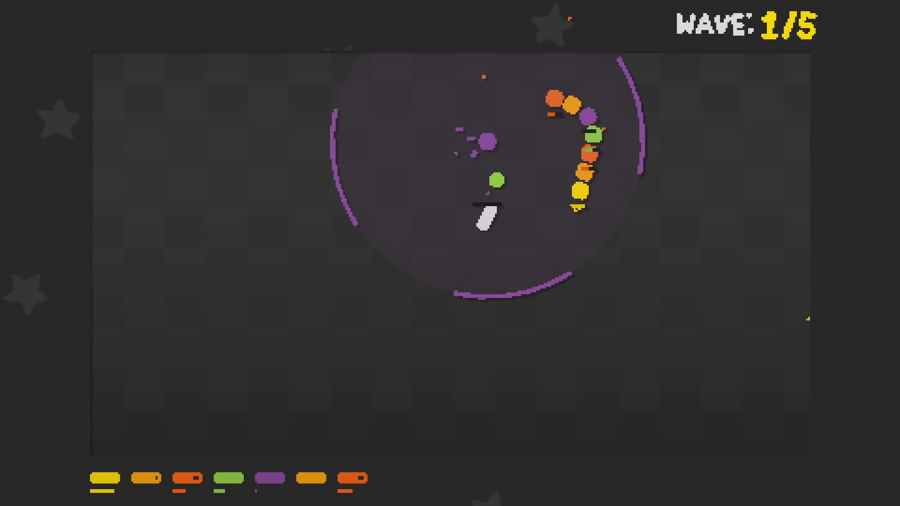
{"action": "key", "text": "Left"}
{"action": "key", "text": "Up"}
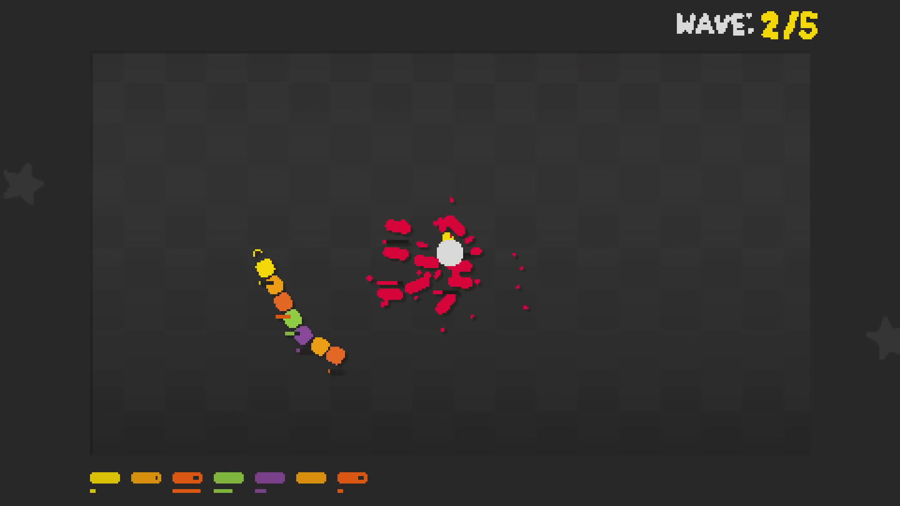
{"action": "key", "text": "Left"}
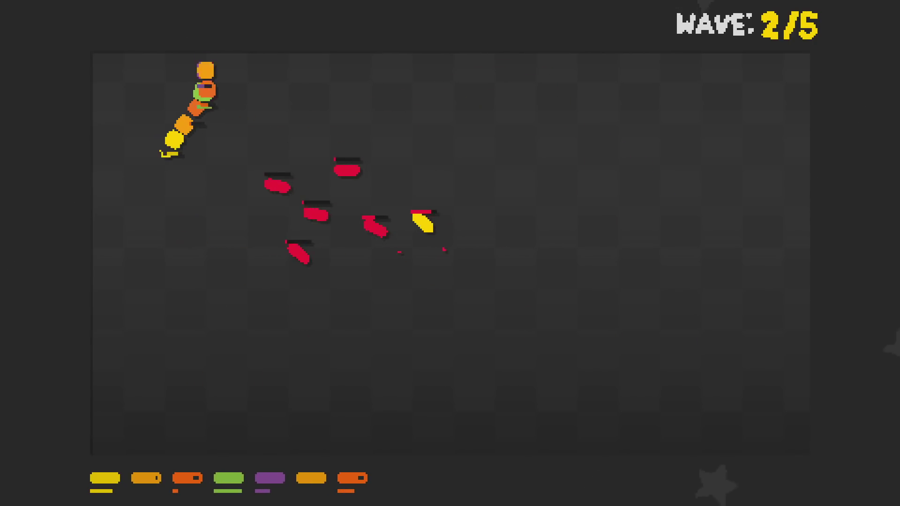
{"action": "key", "text": "Right"}
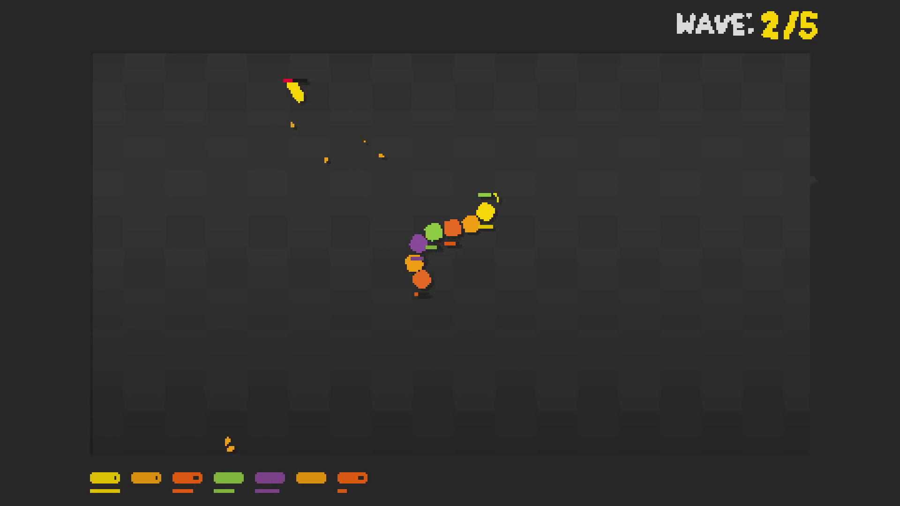
{"action": "key", "text": "Down"}
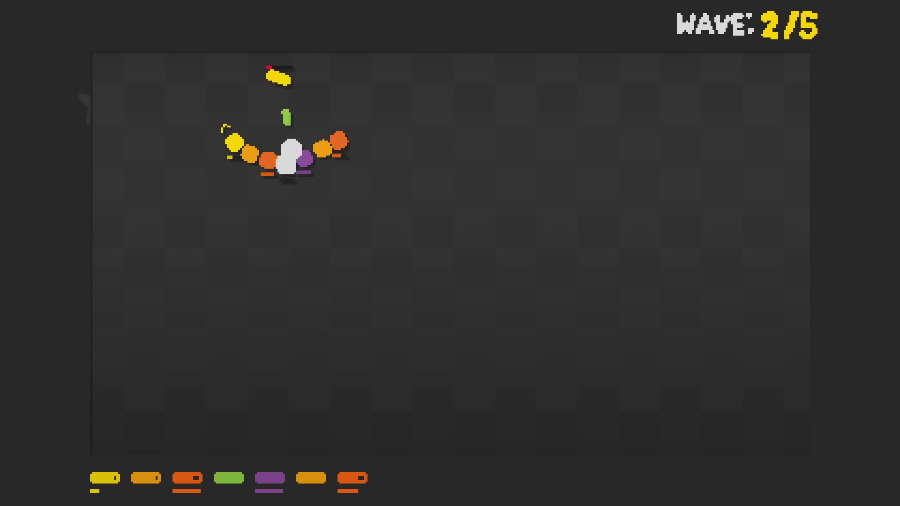
{"action": "key", "text": "Right"}
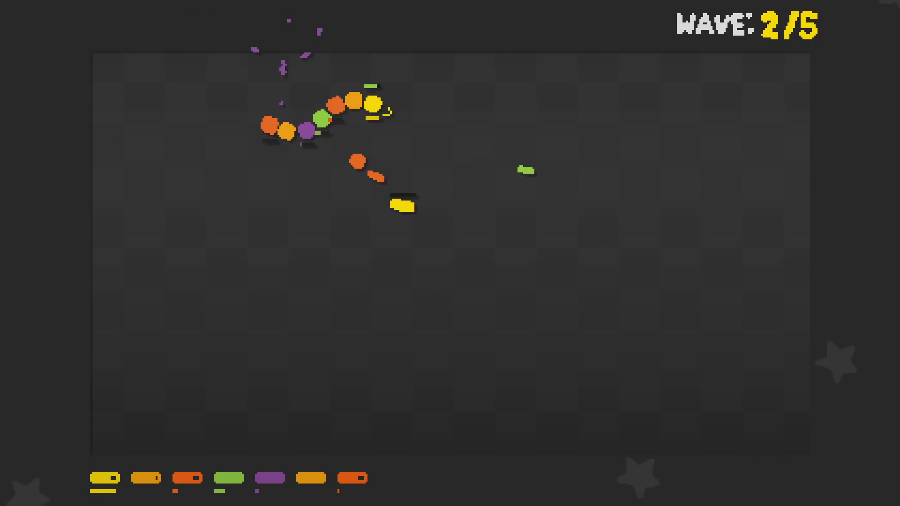
{"action": "key", "text": "Down"}
{"action": "key", "text": "Left"}
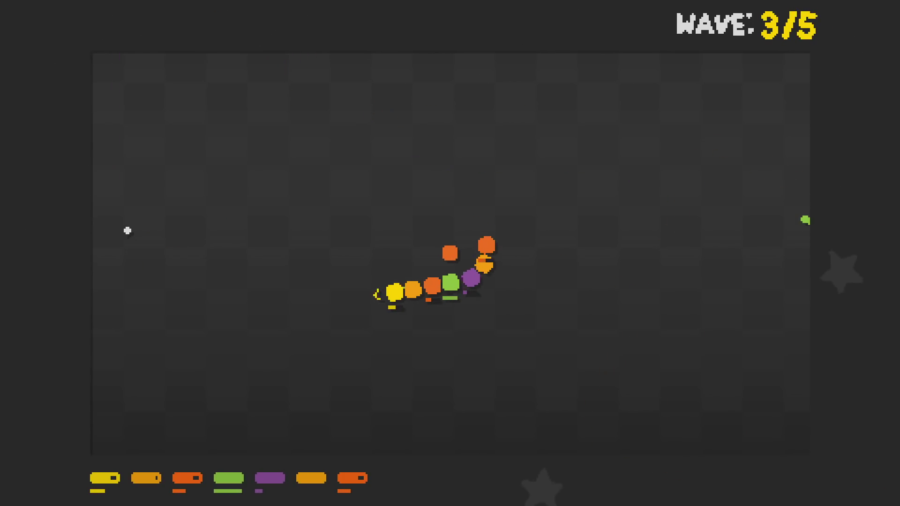
{"action": "key", "text": "Up"}
{"action": "key", "text": "Right"}
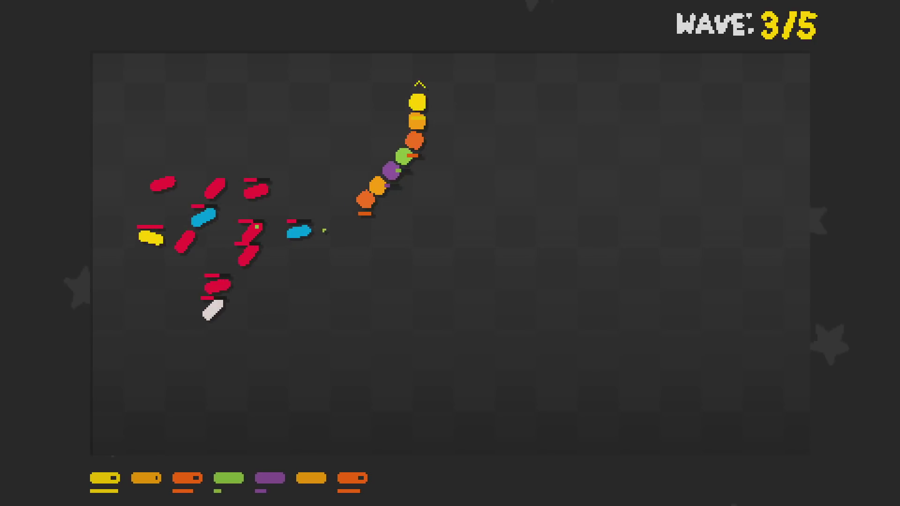
{"action": "key", "text": "Down"}
Loop the snake clockwise around the remaining enemies until wave 3 is cleared
{"action": "key", "text": "Right"}
{"action": "key", "text": "Down"}
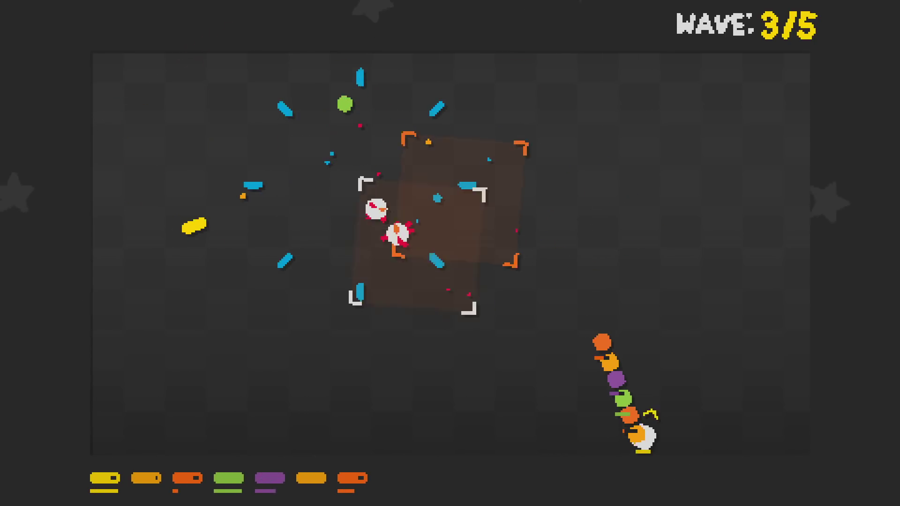
{"action": "key", "text": "Up"}
{"action": "key", "text": "Left"}
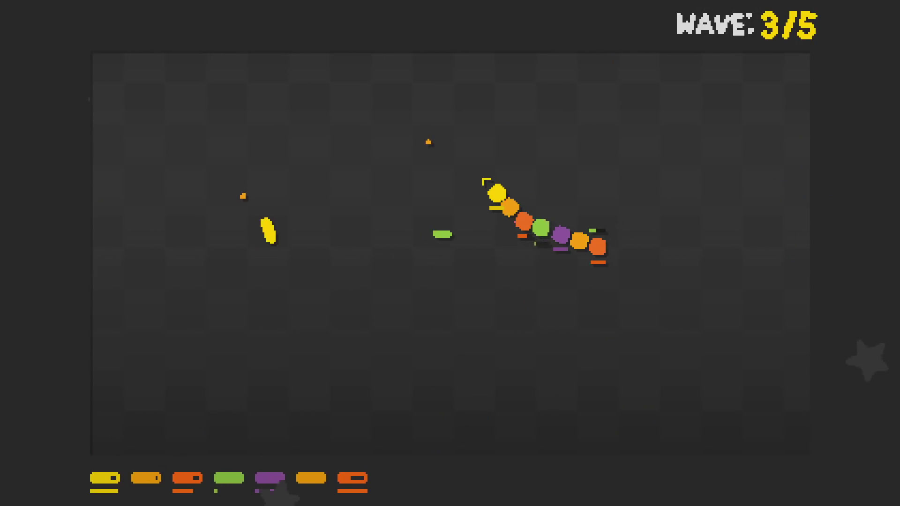
{"action": "key", "text": "Down"}
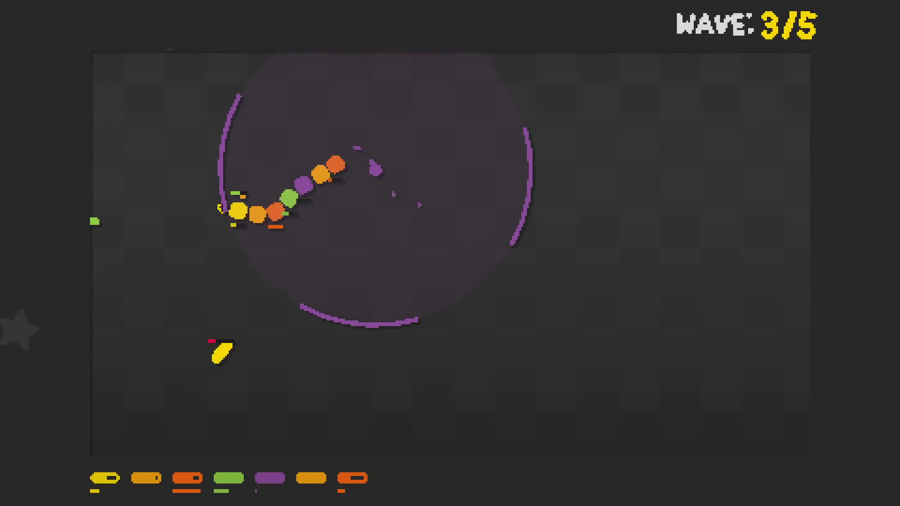
{"action": "key", "text": "Up"}
{"action": "key", "text": "Right"}
{"action": "key", "text": "Down"}
{"action": "key", "text": "Left"}
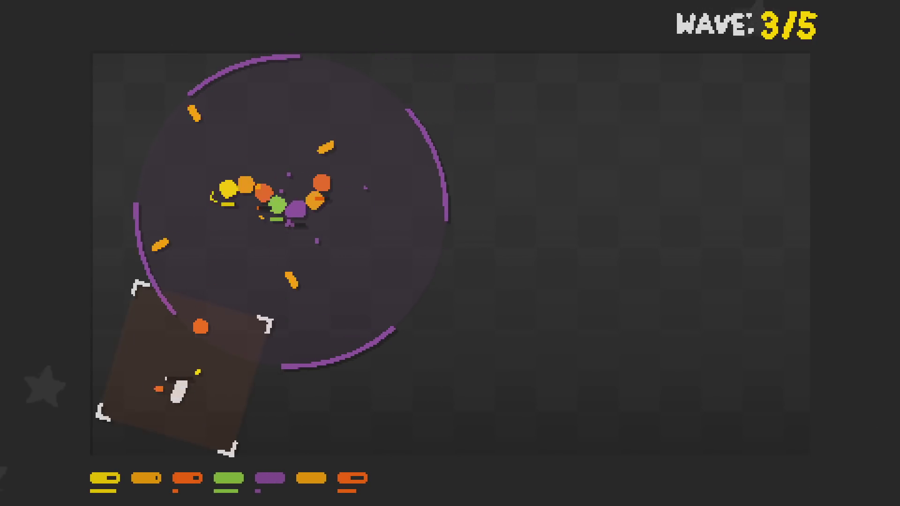
{"action": "key", "text": "Down"}
{"action": "key", "text": "Right"}
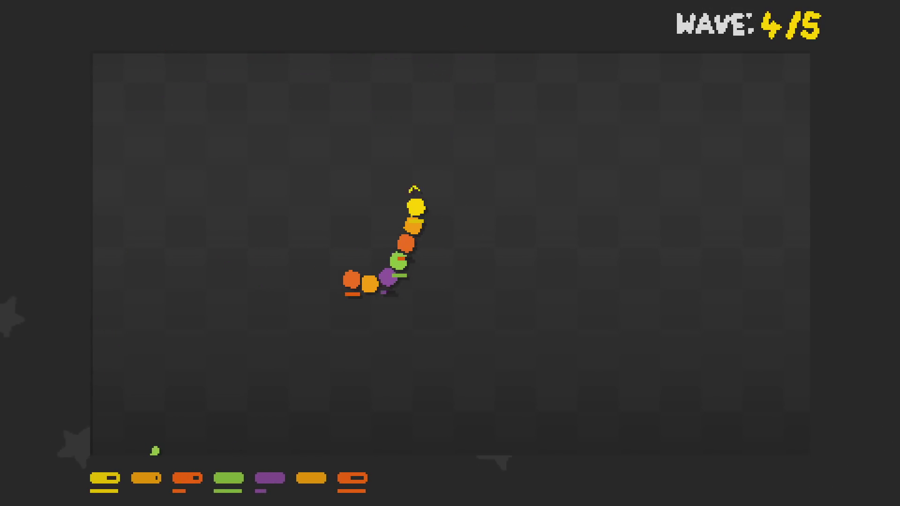
Steer the snake along the top and toward the wave 4 enemies
{"action": "key", "text": "Down"}
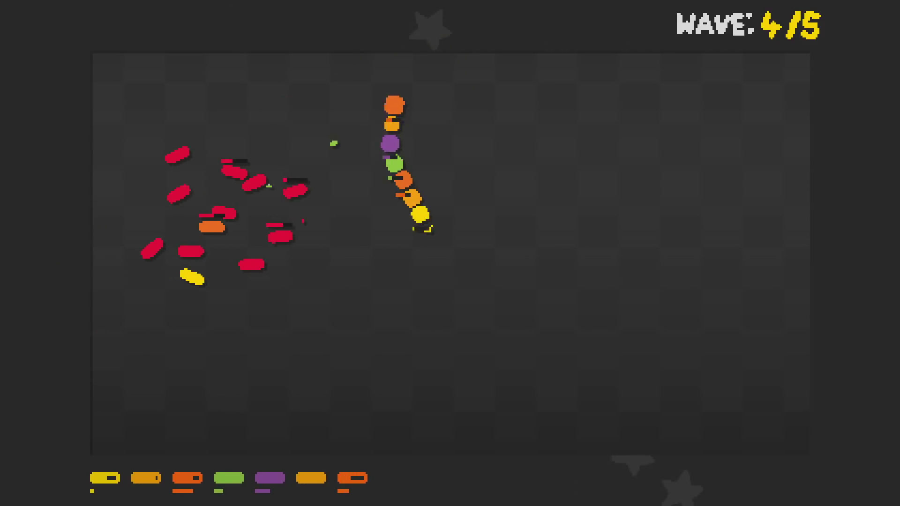
{"action": "key", "text": "Up"}
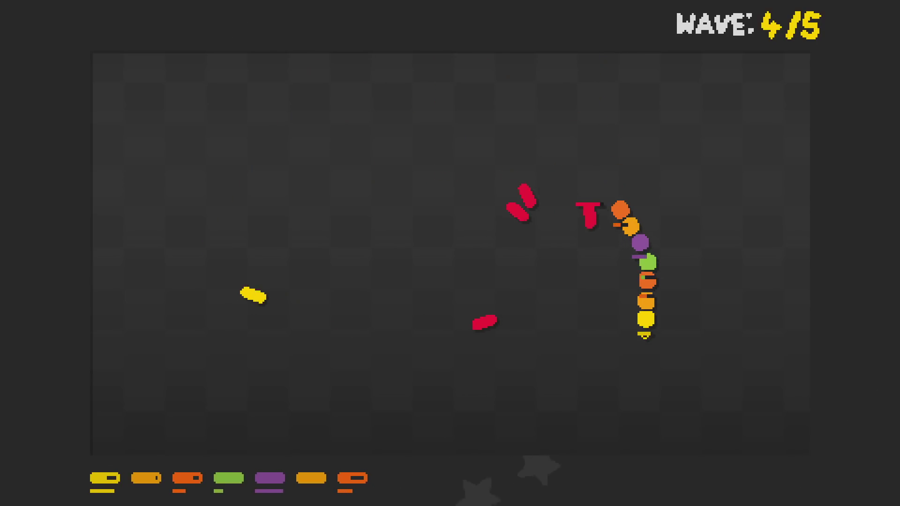
{"action": "key", "text": "Up"}
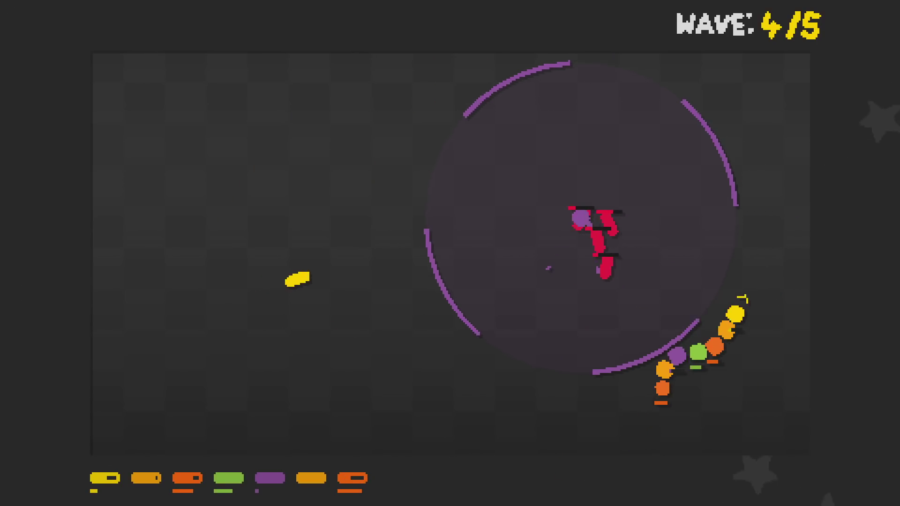
{"action": "key", "text": "Left"}
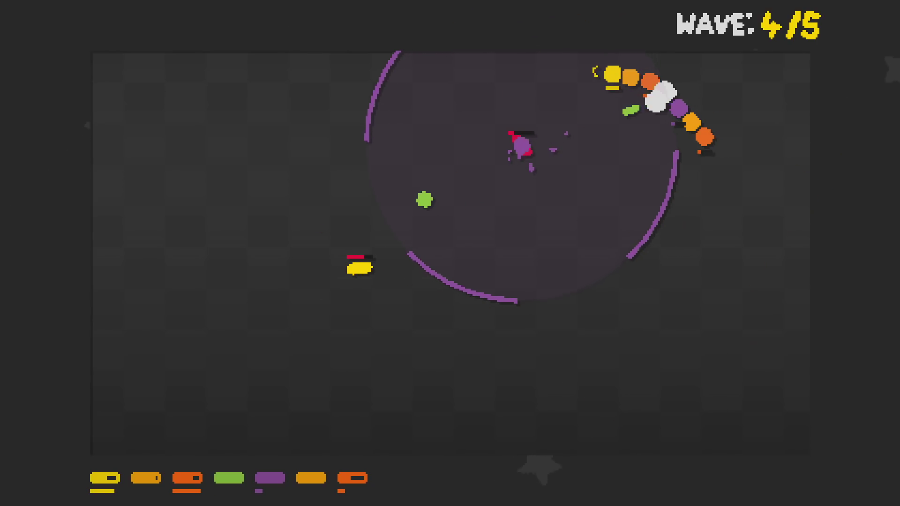
{"action": "key", "text": "Down"}
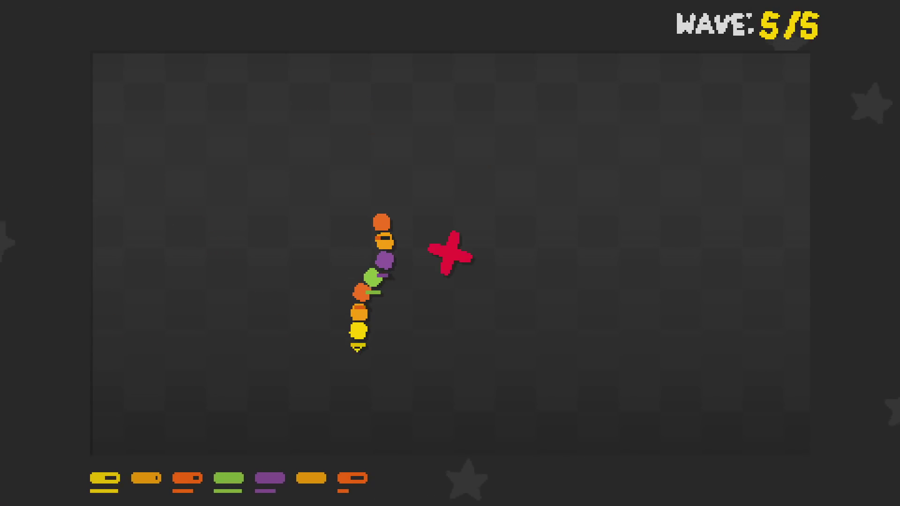
{"action": "key", "text": "Left"}
{"action": "key", "text": "Up"}
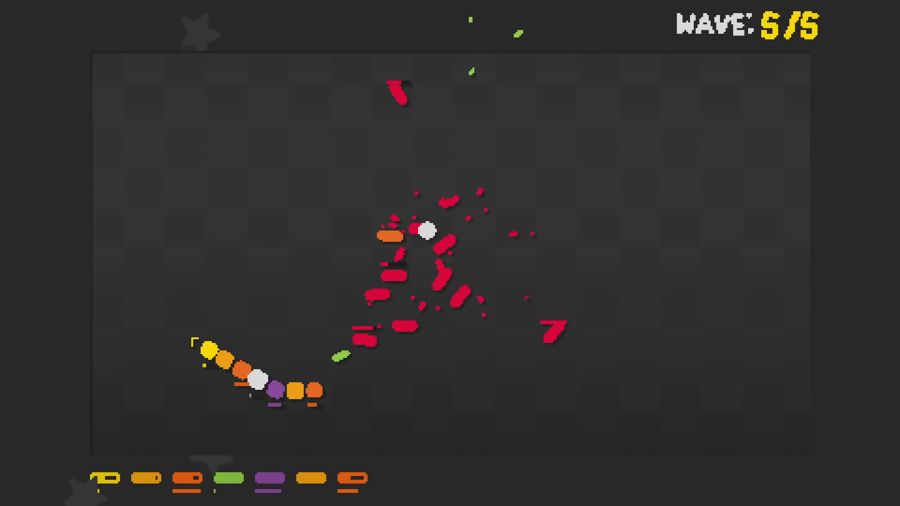
{"action": "key", "text": "Right"}
{"action": "key", "text": "Up"}
{"action": "key", "text": "Right"}
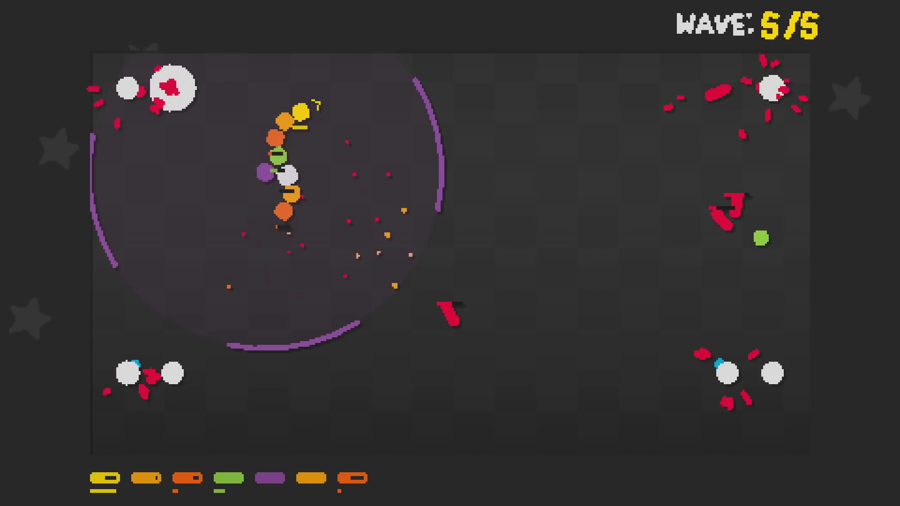
Circle the snake through the middle and right edge until the ARENA banner appears
{"action": "key", "text": "Down"}
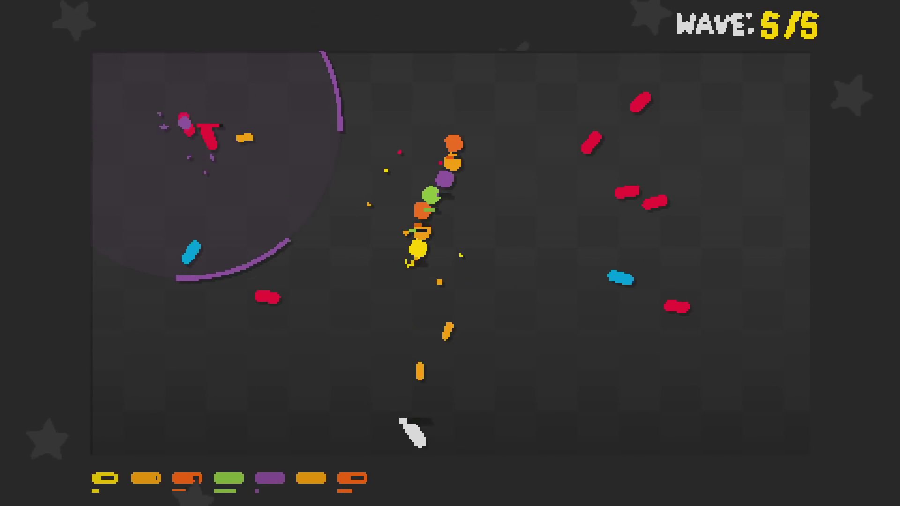
{"action": "key", "text": "Right"}
{"action": "key", "text": "Up"}
{"action": "key", "text": "Left"}
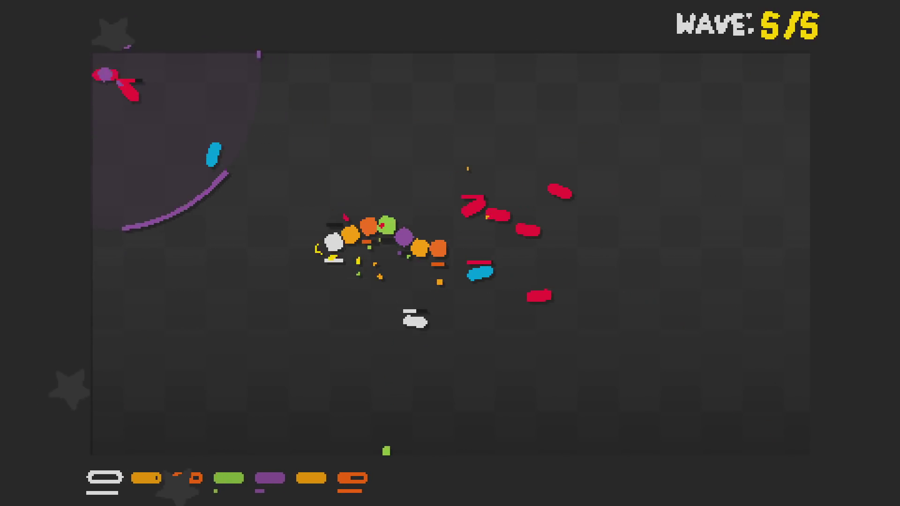
{"action": "key", "text": "Down"}
{"action": "key", "text": "Right"}
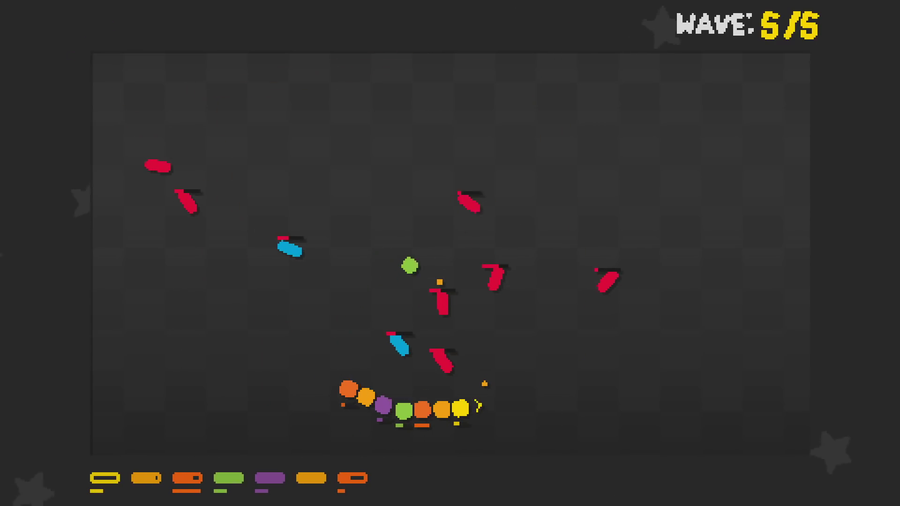
{"action": "key", "text": "Up"}
{"action": "key", "text": "Up"}
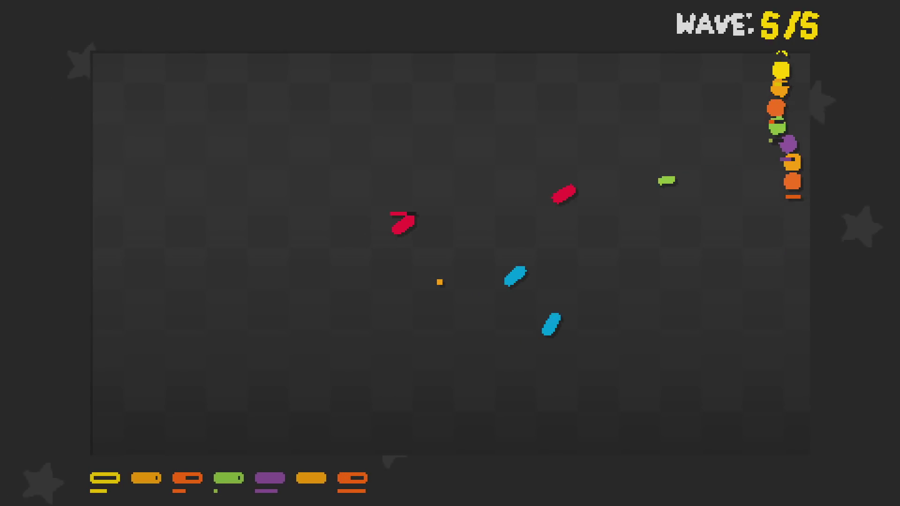
{"action": "key", "text": "Down"}
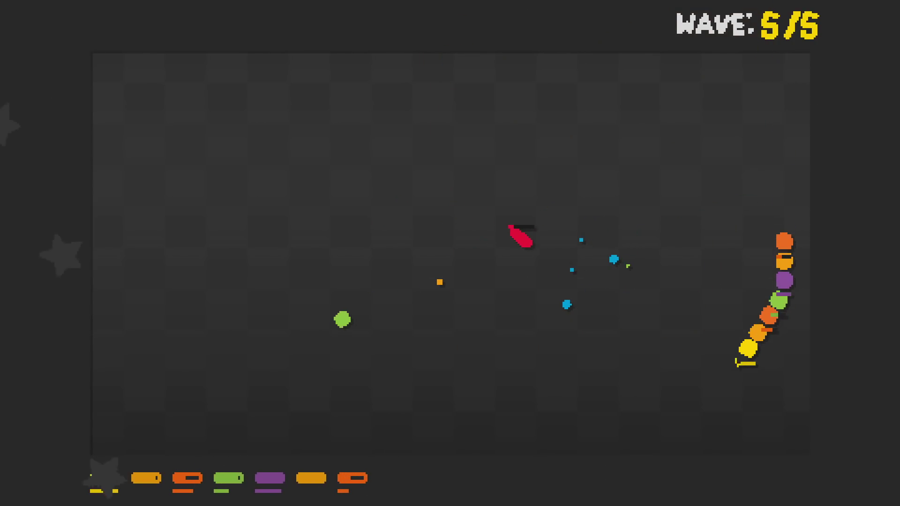
{"action": "key", "text": "Up"}
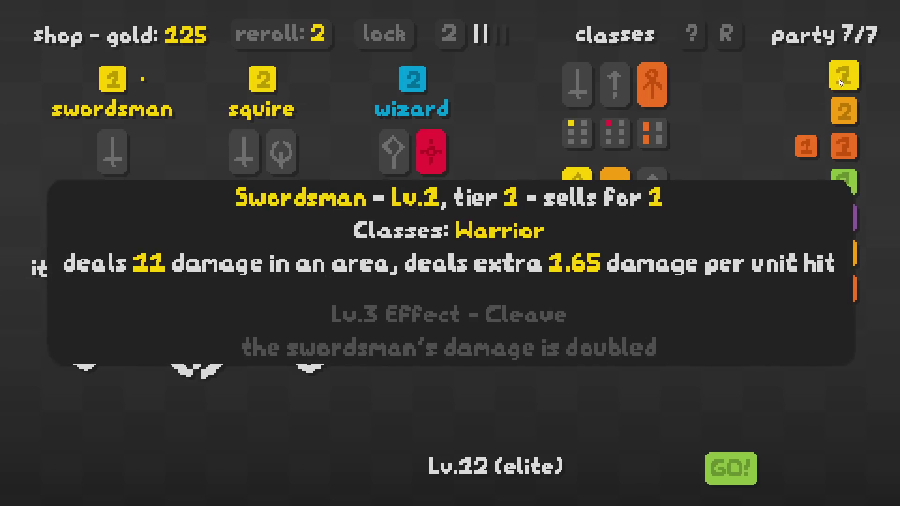
Sell the swordsman and place a newly bought squire at the front of the party
{"action": "left_click", "coordinate": [841, 75]}
{"action": "left_click", "coordinate": [262, 151]}
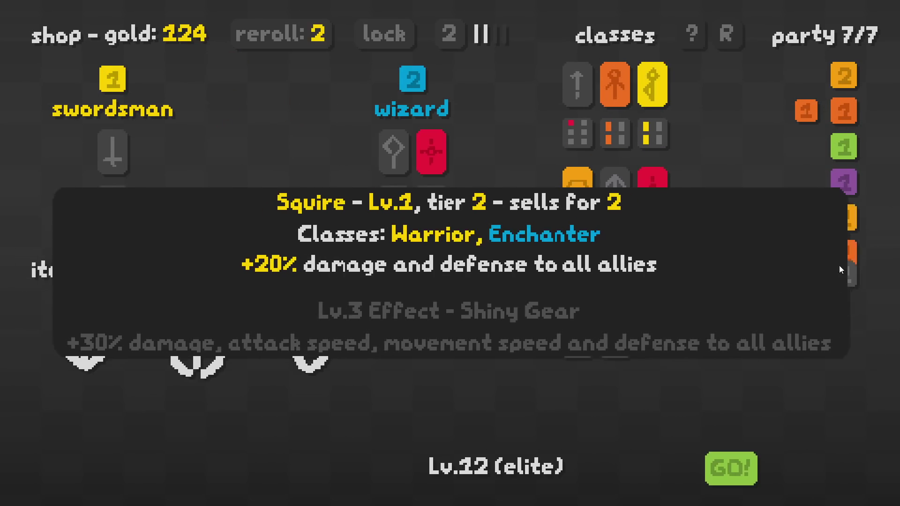
{"action": "left_click_drag", "start_coordinate": [842, 289], "coordinate": [843, 75]}
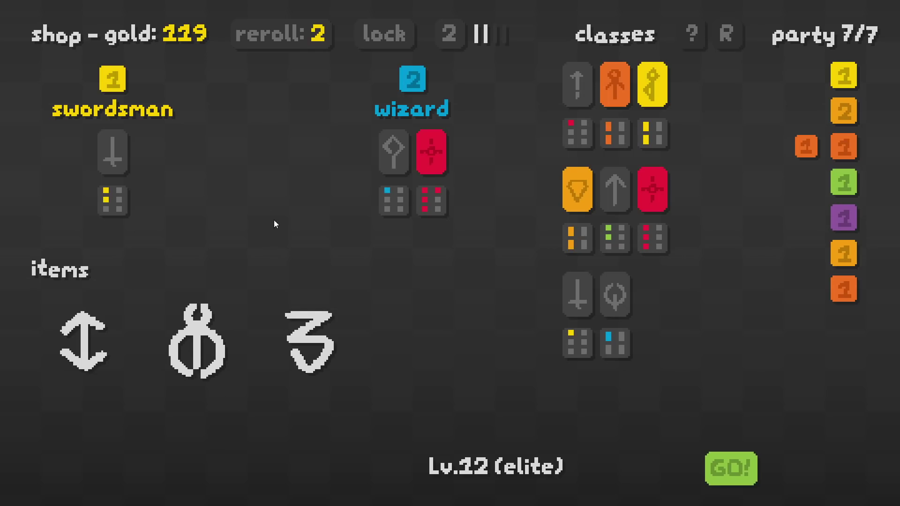
Reroll the shop and buy two miners to level the miner to 2
{"action": "left_click", "coordinate": [277, 42]}
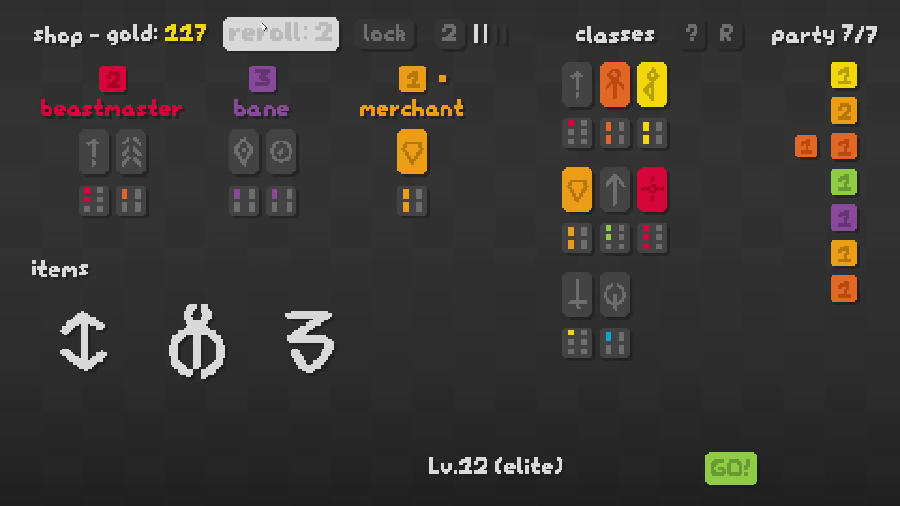
{"action": "left_click", "coordinate": [261, 23]}
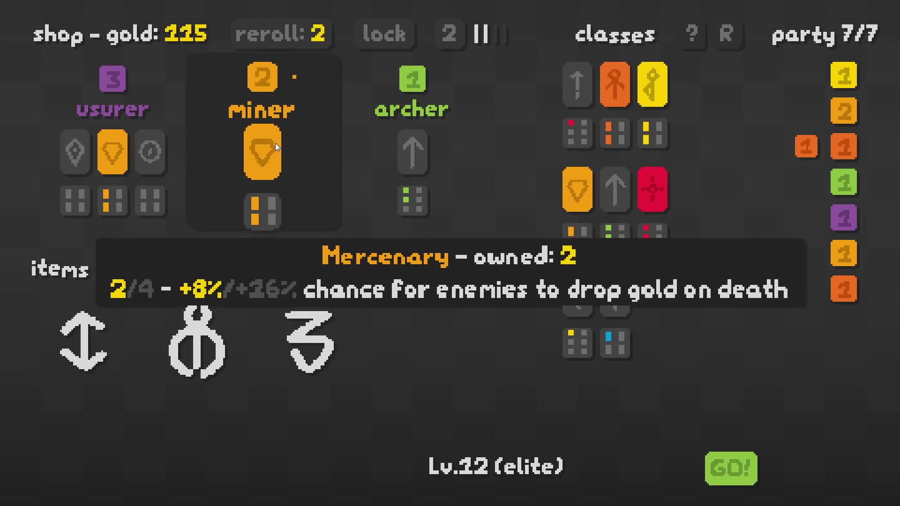
{"action": "left_click", "coordinate": [272, 146]}
{"action": "left_click", "coordinate": [267, 43]}
{"action": "left_click", "coordinate": [113, 151]}
Reroll the shop offers four more times
{"action": "left_click", "coordinate": [301, 30]}
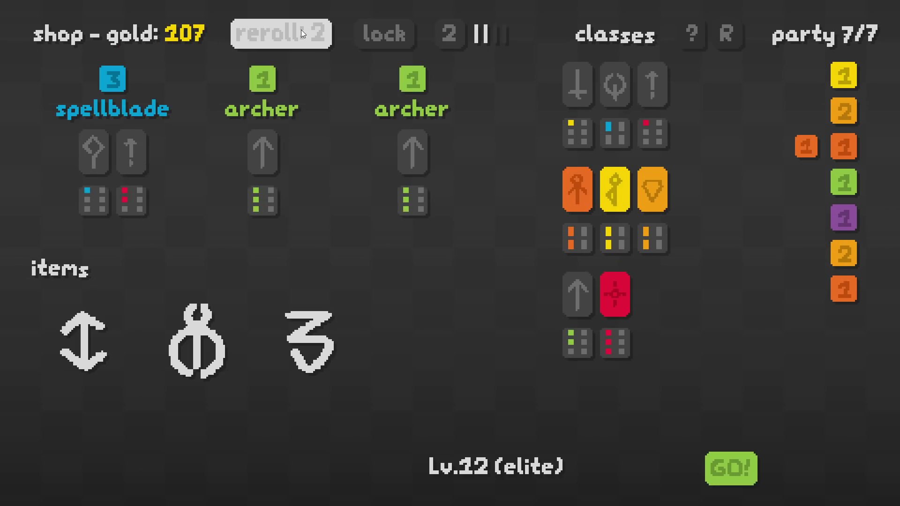
{"action": "left_click", "coordinate": [301, 29]}
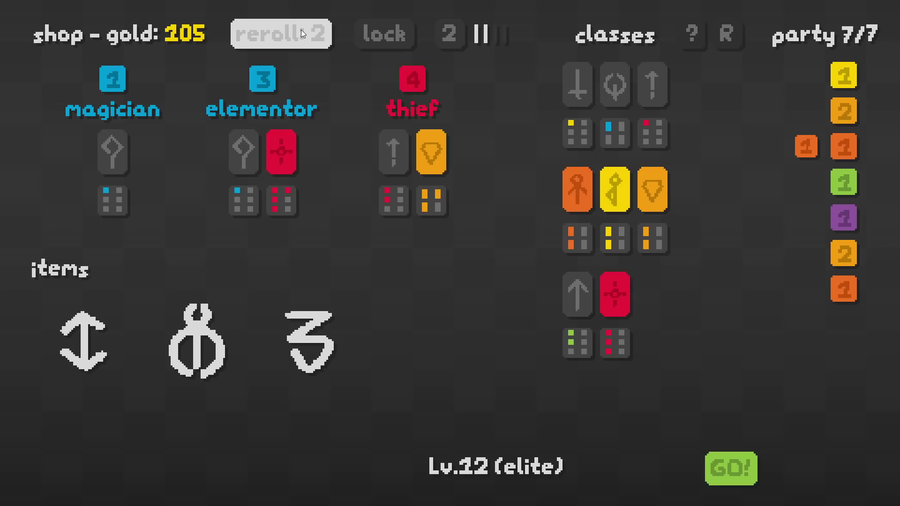
{"action": "left_click", "coordinate": [301, 30]}
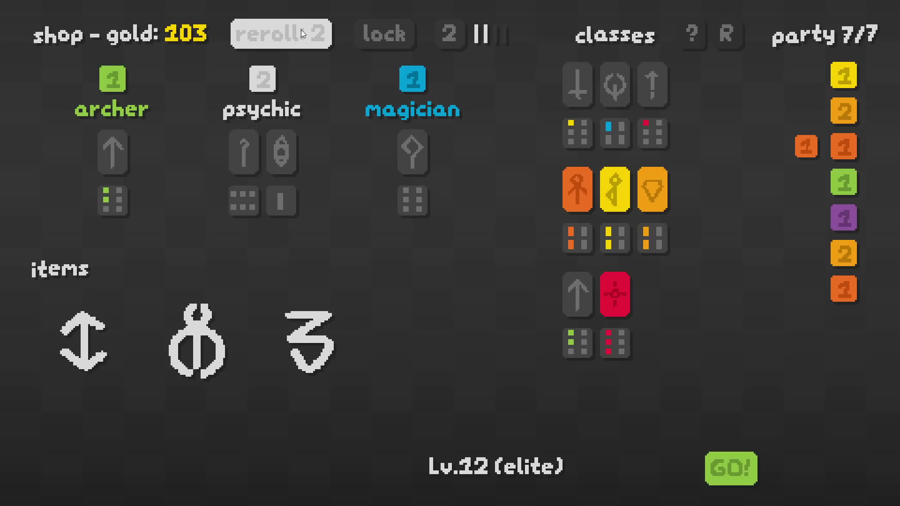
{"action": "left_click", "coordinate": [301, 29]}
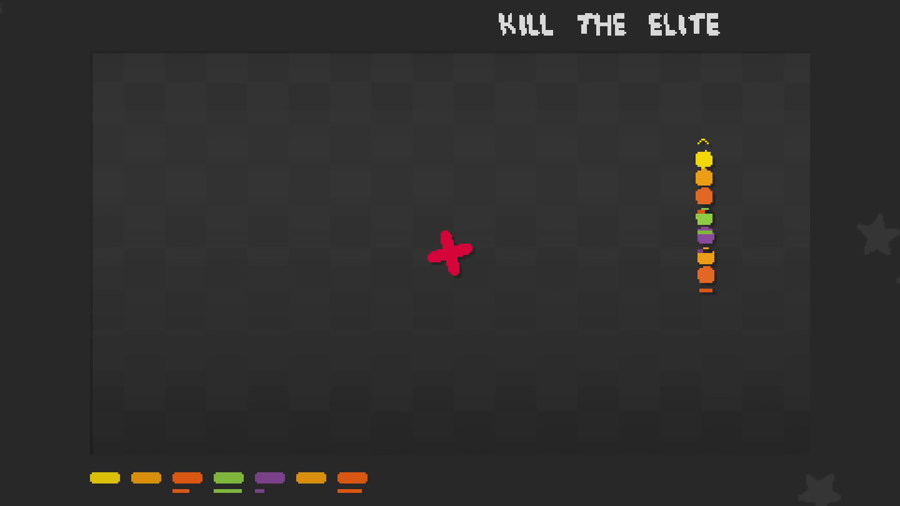
Zigzag the snake around the top and left side of the elite arena
{"action": "key", "text": "Left"}
{"action": "key", "text": "Right"}
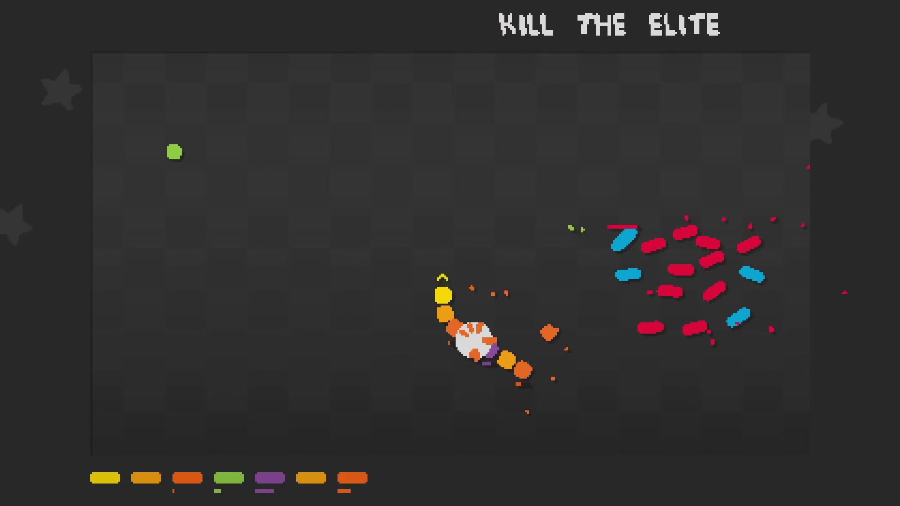
{"action": "key", "text": "Left"}
{"action": "key", "text": "Right"}
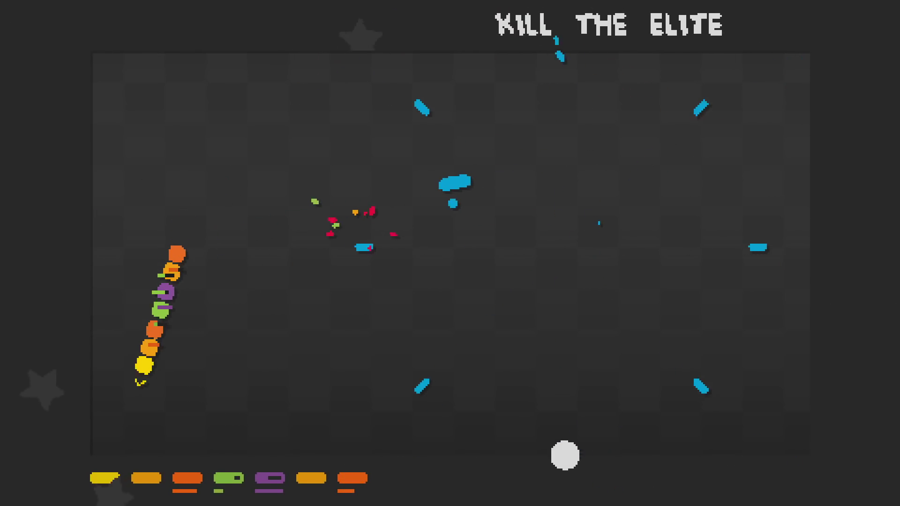
{"action": "key", "text": "Right"}
{"action": "key", "text": "Left"}
{"action": "key", "text": "Right"}
{"action": "key", "text": "Left"}
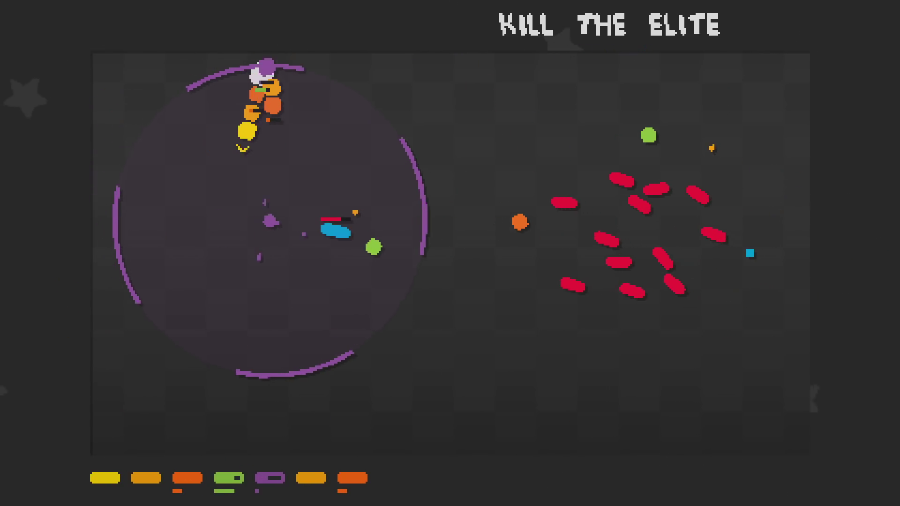
{"action": "key", "text": "Right"}
{"action": "key", "text": "Left"}
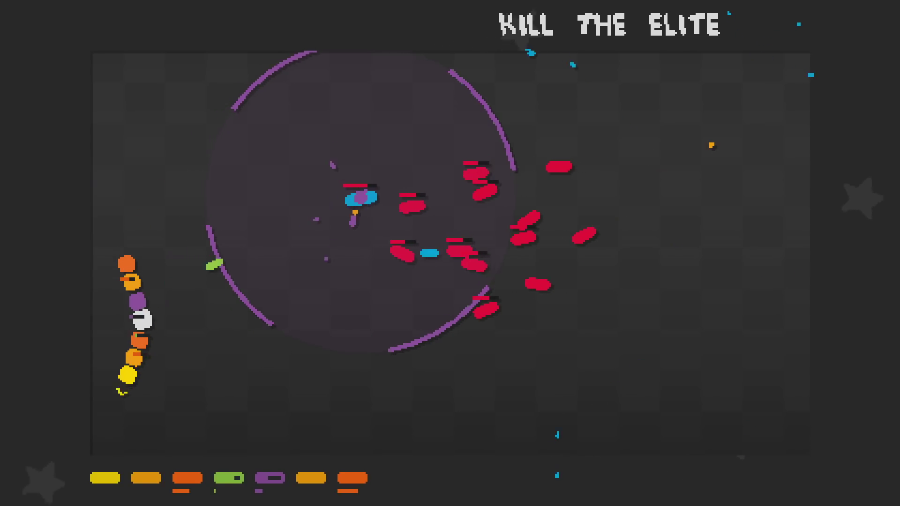
{"action": "key", "text": "Left"}
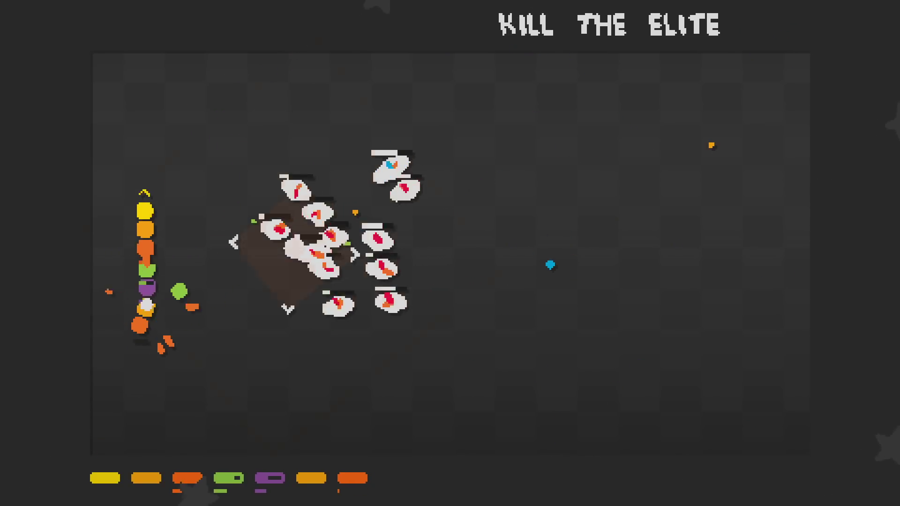
{"action": "key", "text": "Right"}
{"action": "key", "text": "Right"}
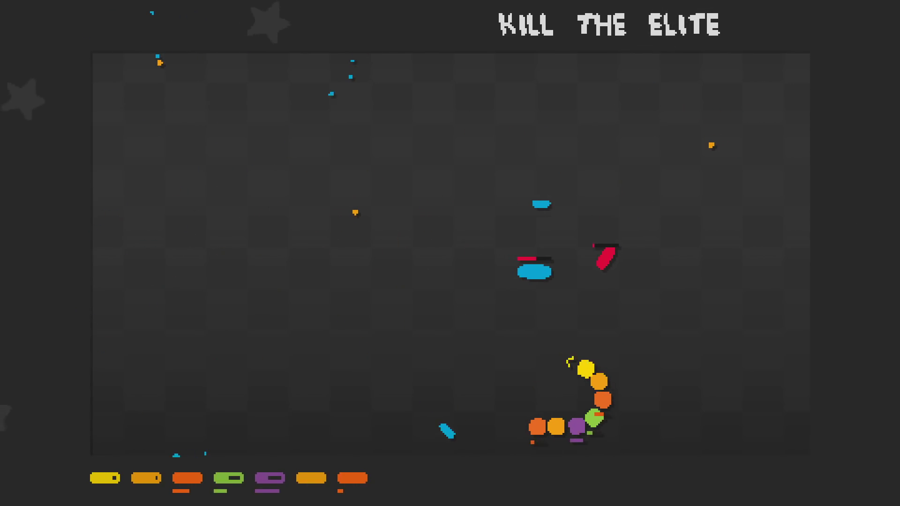
Run the snake diagonally to the top-left, then swing it down into the enemies
{"action": "key", "text": "Up"}
{"action": "key", "text": "Left"}
{"action": "key", "text": "Up"}
{"action": "key", "text": "Left"}
{"action": "key", "text": "Up"}
{"action": "key", "text": "Left"}
{"action": "key", "text": "Up"}
{"action": "key", "text": "Left"}
{"action": "key", "text": "Left"}
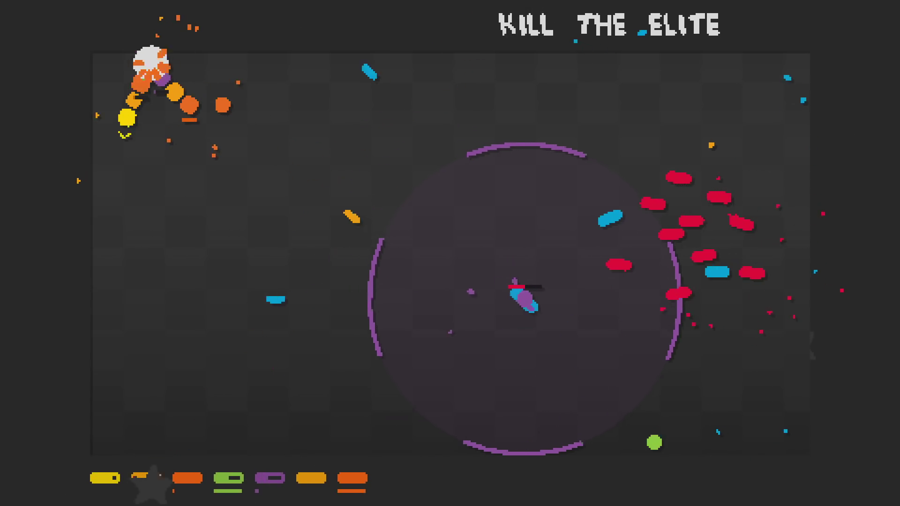
{"action": "key", "text": "Right"}
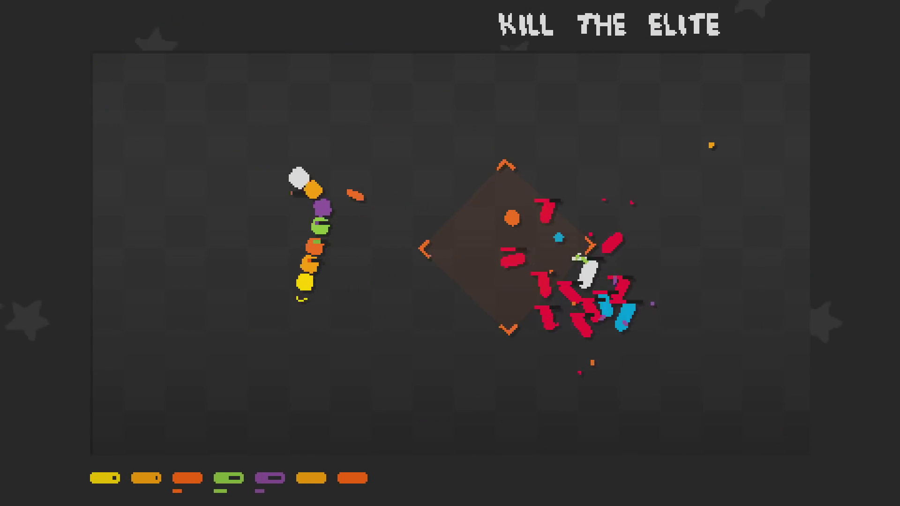
{"action": "key", "text": "Left"}
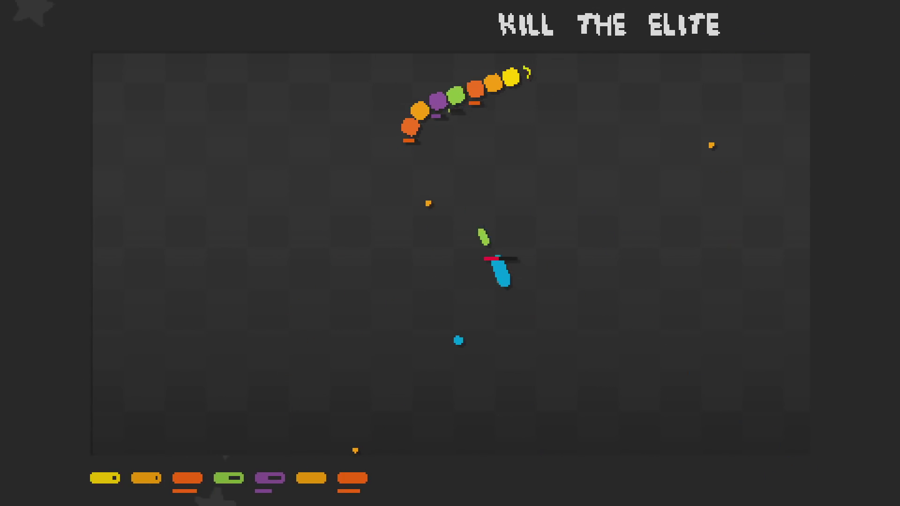
Curve the snake between the top and bottom-left, U-turning through the swarm
{"action": "key", "text": "Left"}
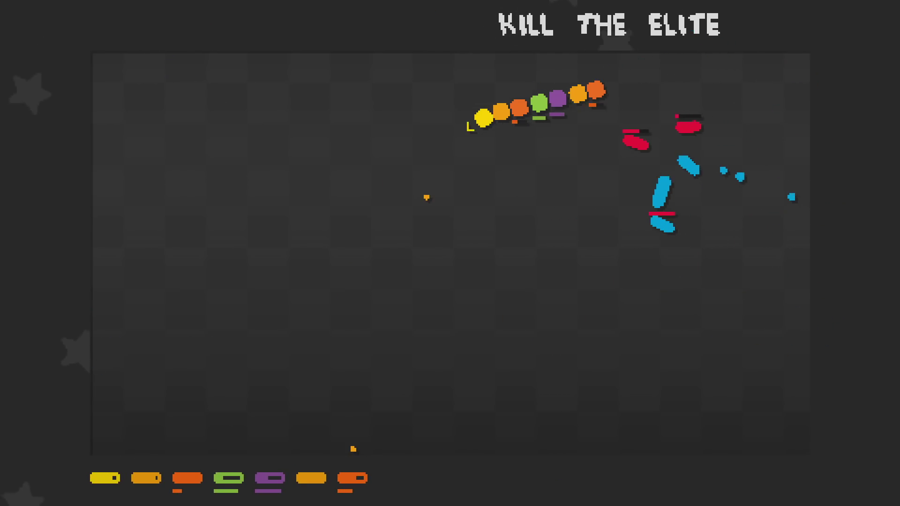
{"action": "key", "text": "Left"}
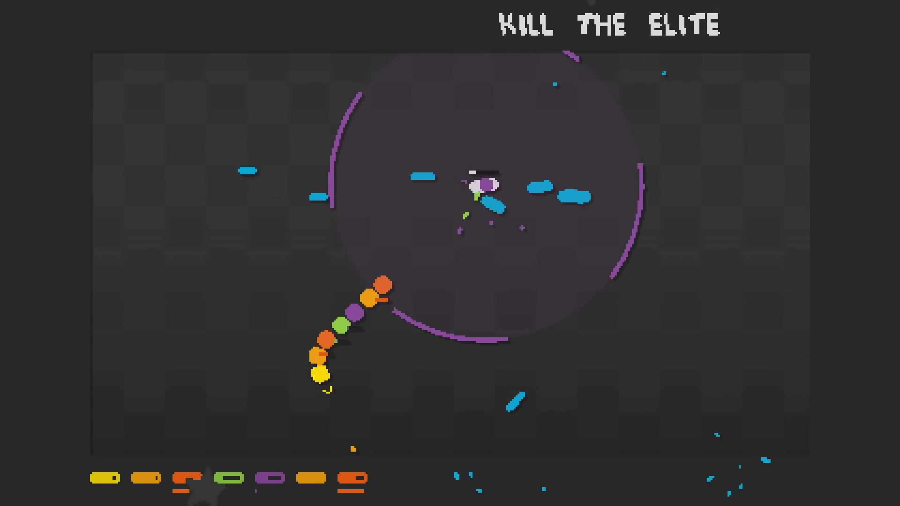
{"action": "key", "text": "Left"}
{"action": "key", "text": "Right"}
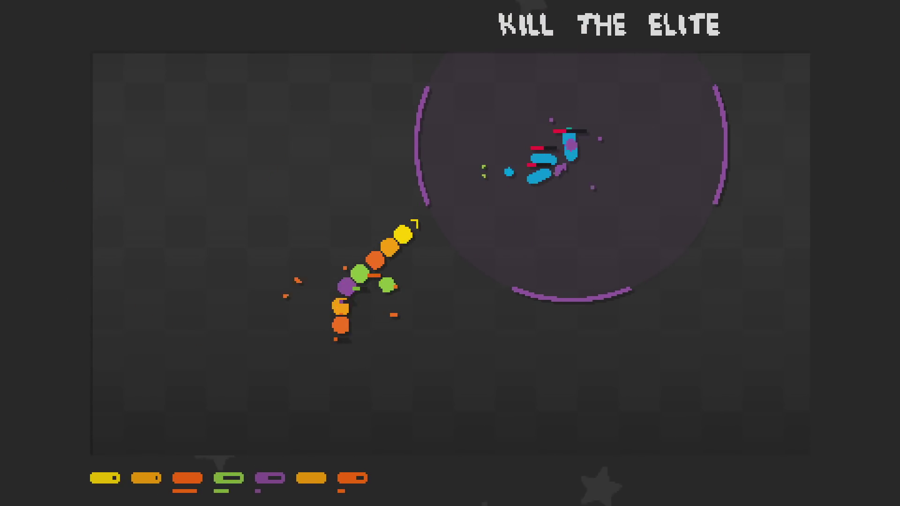
{"action": "key", "text": "Left"}
{"action": "key", "text": "Left"}
{"action": "key", "text": "Right"}
{"action": "key", "text": "Left"}
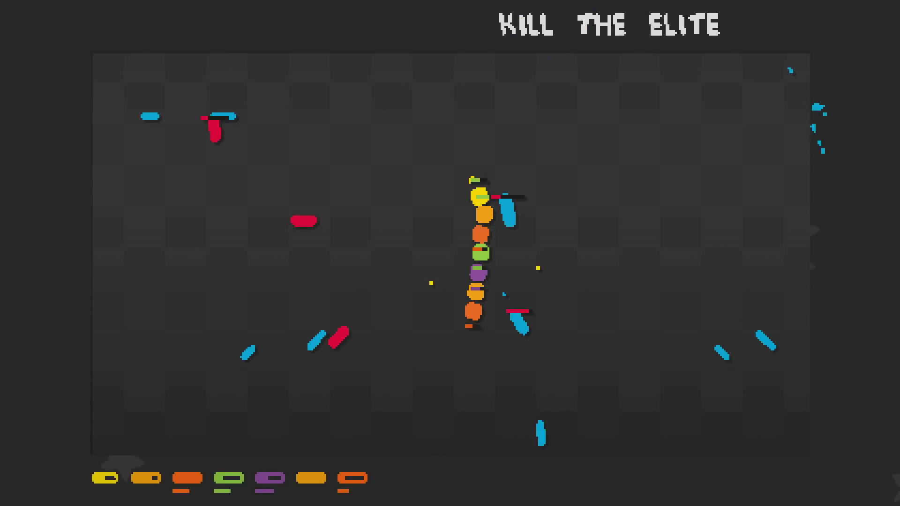
{"action": "key", "text": "Right"}
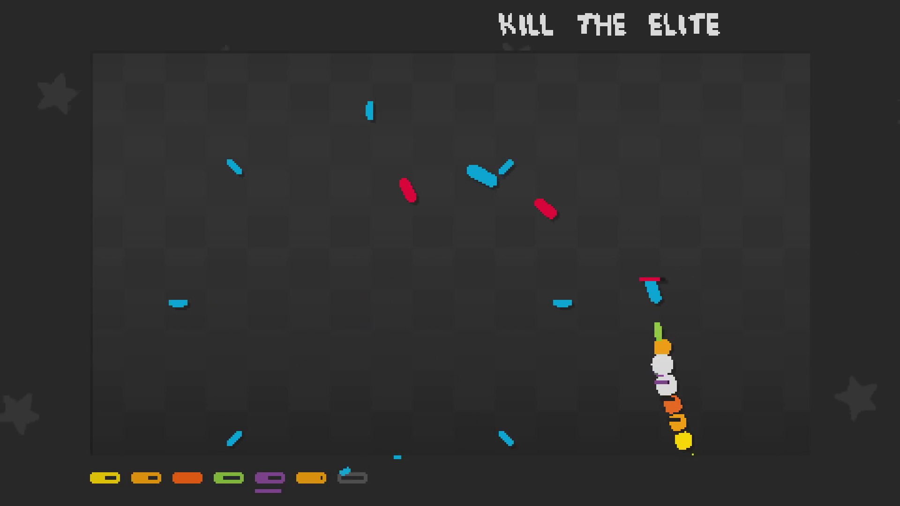
Steer the snake into the elite and along the bottom edge
{"action": "key", "text": "Right"}
{"action": "key", "text": "Right"}
{"action": "key", "text": "Right"}
{"action": "key", "text": "Left"}
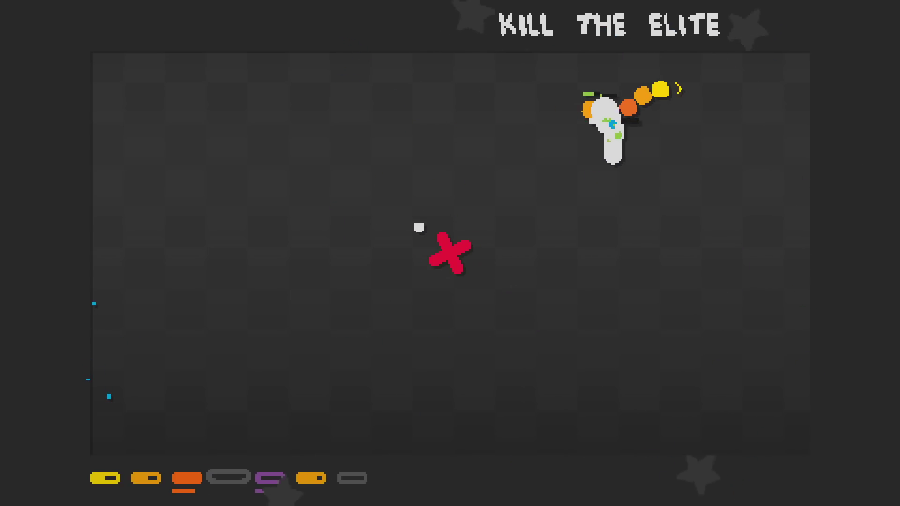
{"action": "key", "text": "Left"}
{"action": "key", "text": "Right"}
{"action": "key", "text": "Left"}
{"action": "key", "text": "Right"}
{"action": "key", "text": "Right"}
{"action": "key", "text": "Left"}
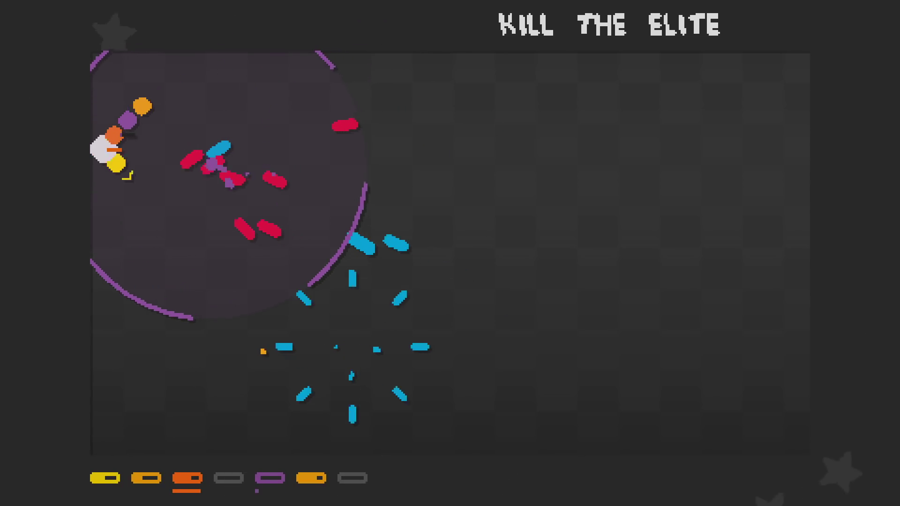
Swing the snake around the arena, steering clear of surrounding enemies
{"action": "key", "text": "Left"}
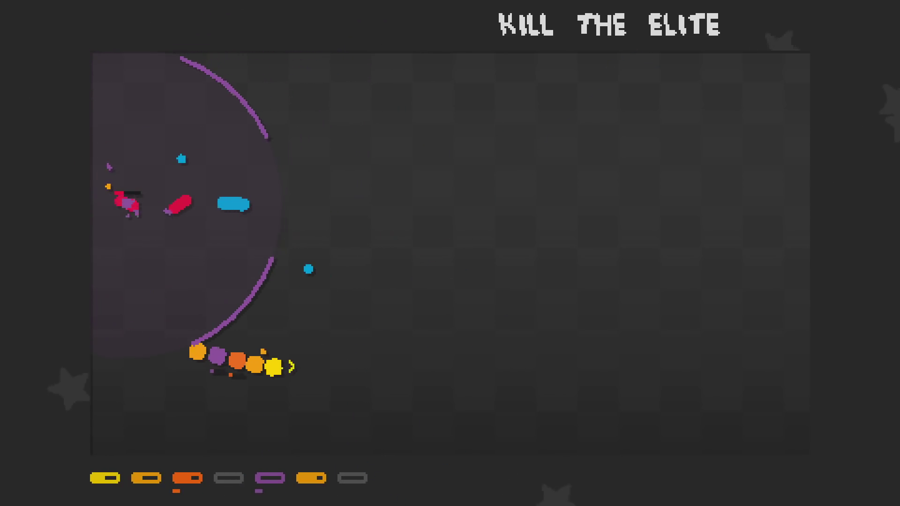
{"action": "key", "text": "Left"}
{"action": "key", "text": "Right"}
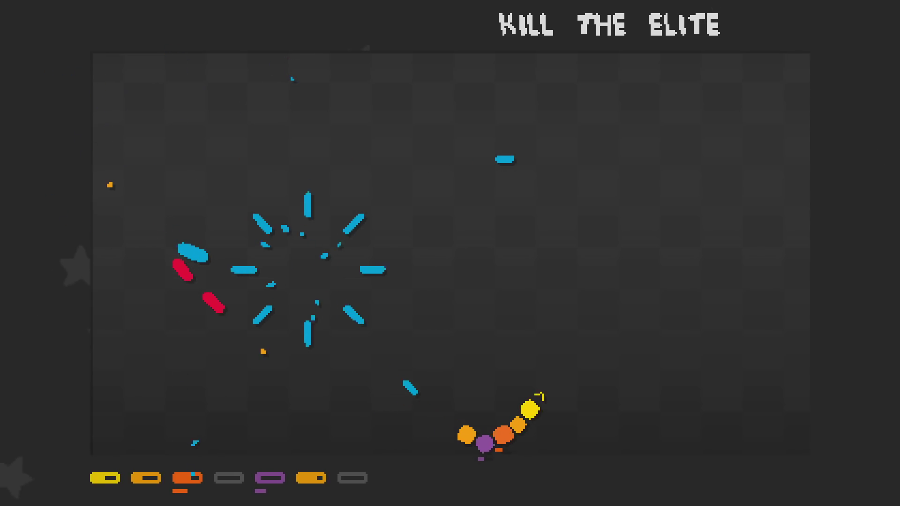
{"action": "key", "text": "Left"}
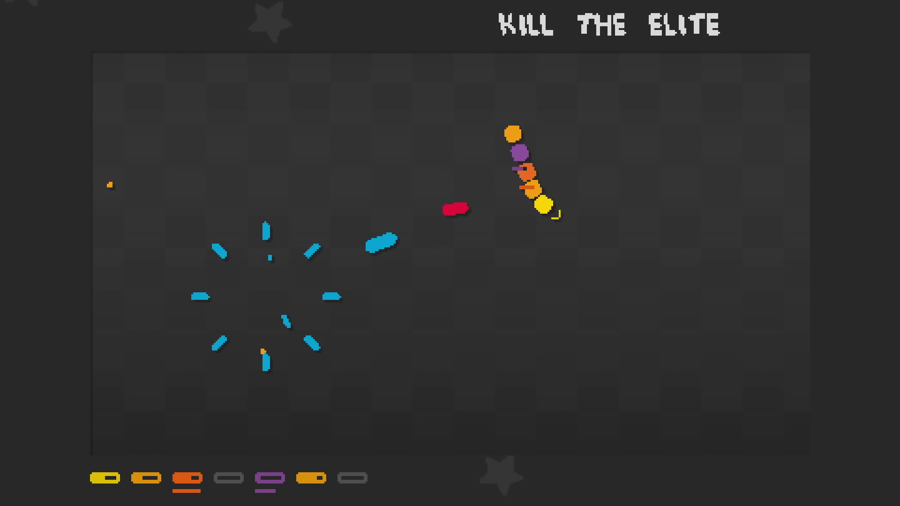
{"action": "key", "text": "Right"}
{"action": "key", "text": "Right"}
{"action": "key", "text": "Right"}
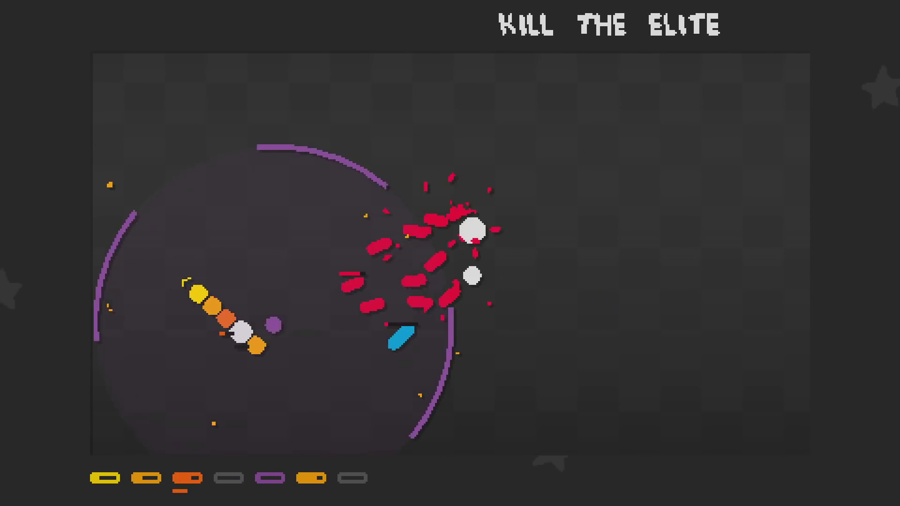
{"action": "key", "text": "Right"}
{"action": "key", "text": "Right"}
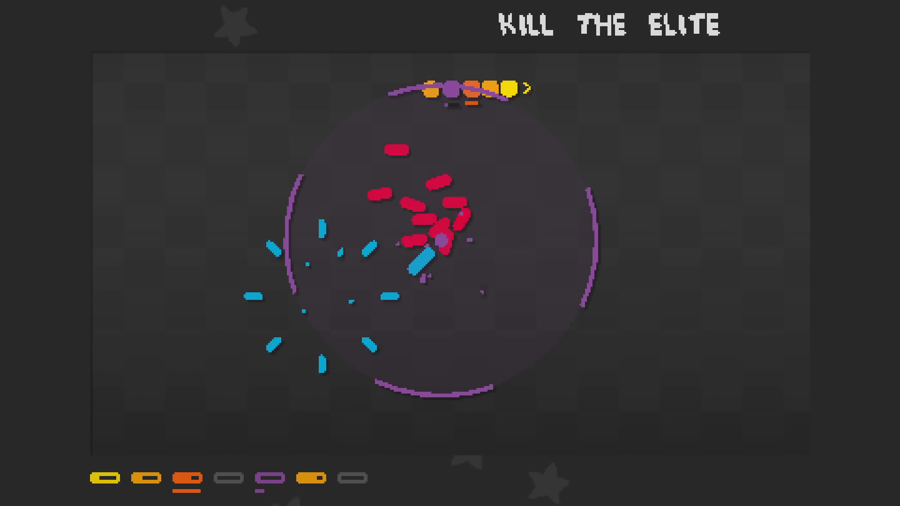
{"action": "key", "text": "Right"}
{"action": "key", "text": "Right"}
{"action": "key", "text": "Right"}
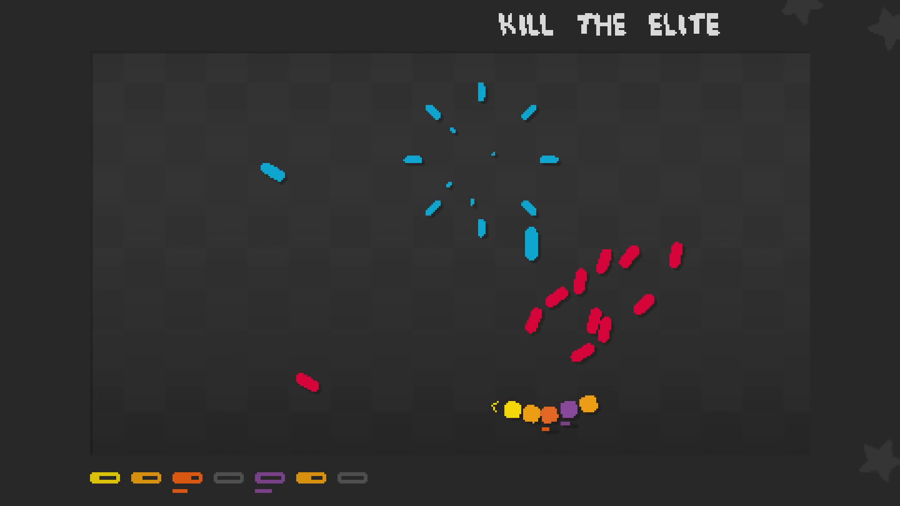
{"action": "key", "text": "Right"}
{"action": "key", "text": "Left"}
{"action": "key", "text": "Right"}
{"action": "key", "text": "Right"}
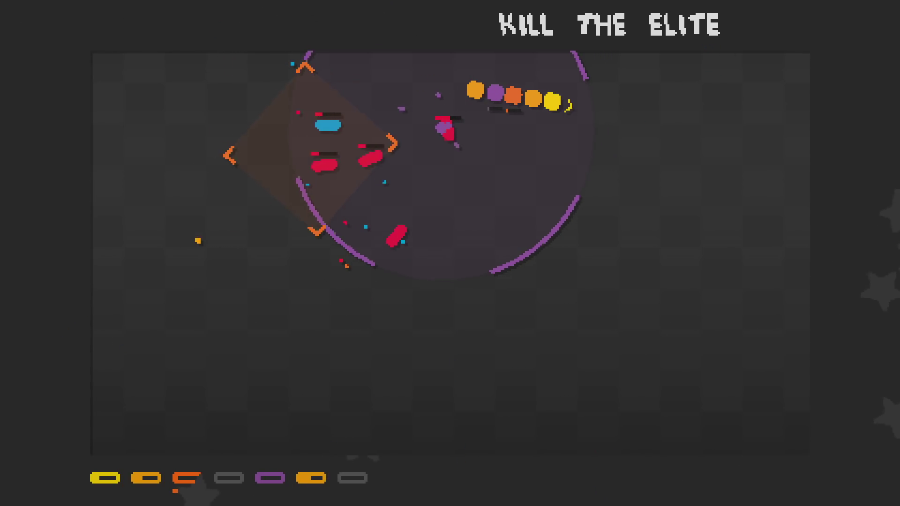
Curve the snake into the red enemies until the elite dies and passives are offered
{"action": "key", "text": "Right"}
{"action": "key", "text": "Right"}
{"action": "key", "text": "Left"}
{"action": "key", "text": "Right"}
{"action": "key", "text": "Right"}
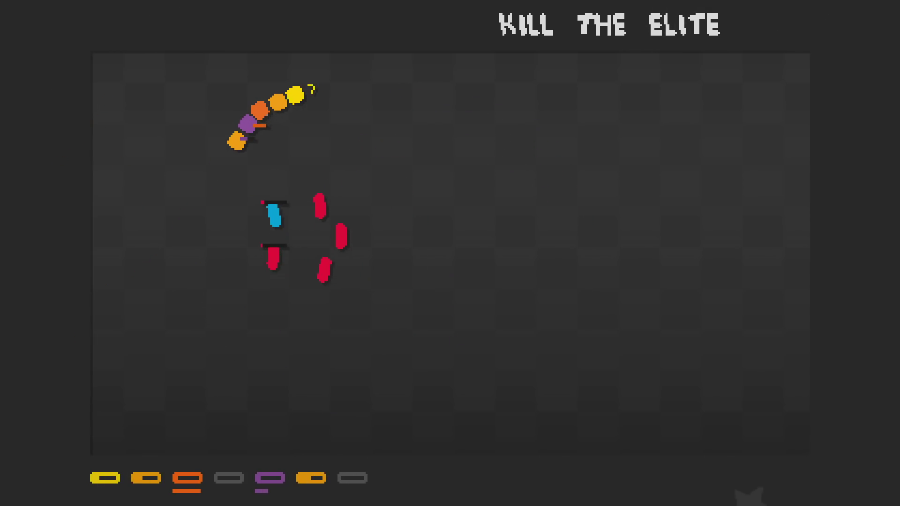
{"action": "key", "text": "Right"}
{"action": "key", "text": "Left"}
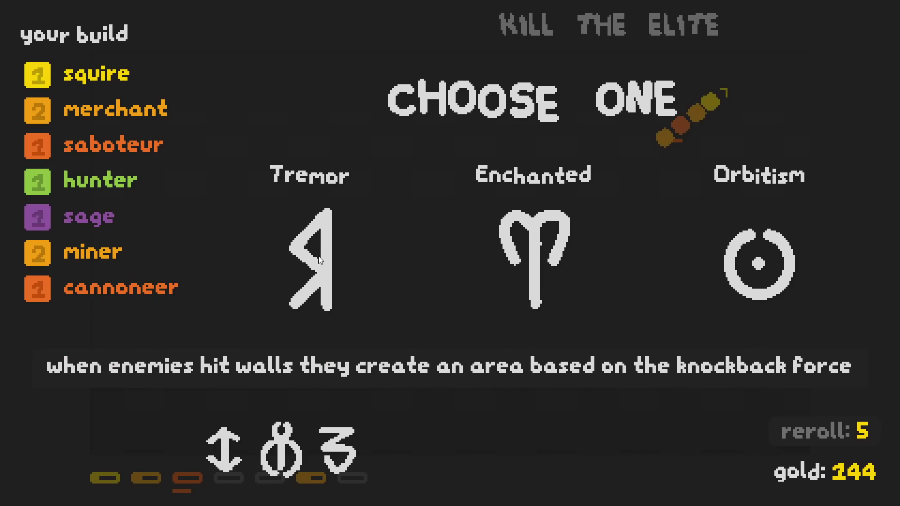
Reroll the passive offers three times and take Summon Instability
{"action": "left_click", "coordinate": [763, 430]}
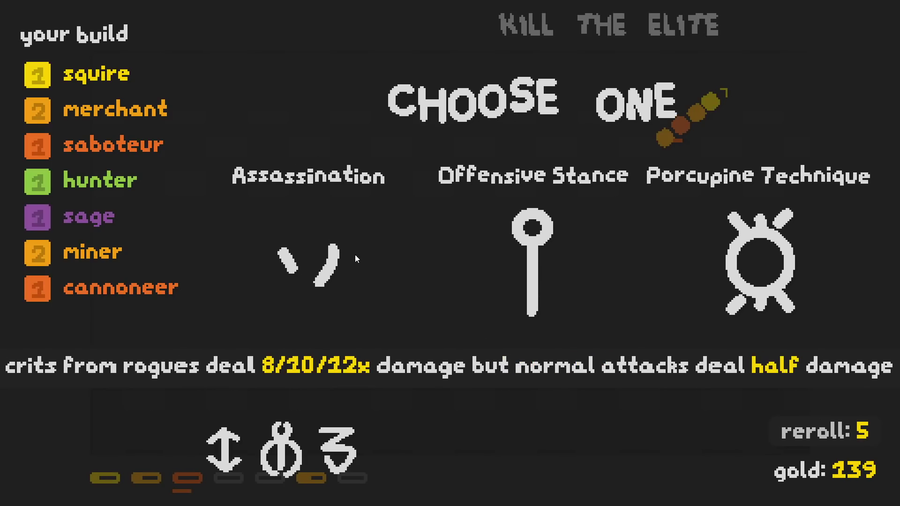
{"action": "left_click", "coordinate": [802, 429]}
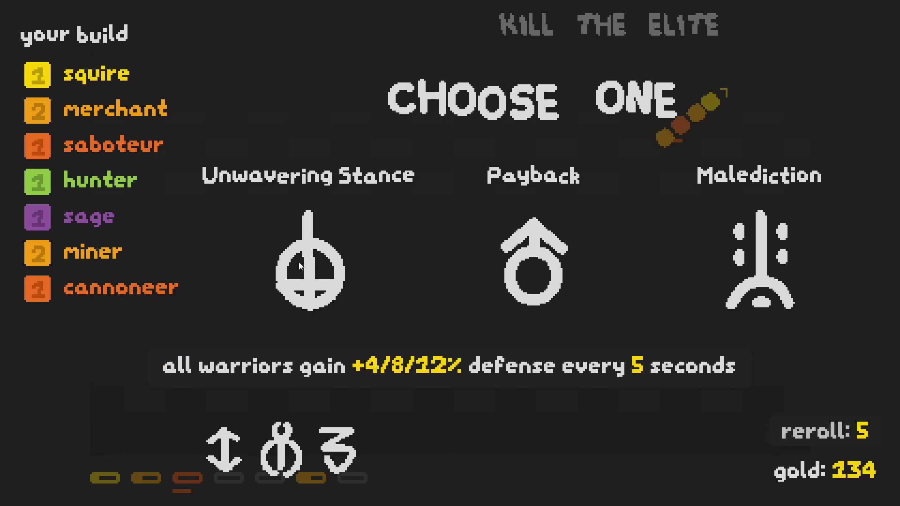
{"action": "left_click", "coordinate": [810, 430]}
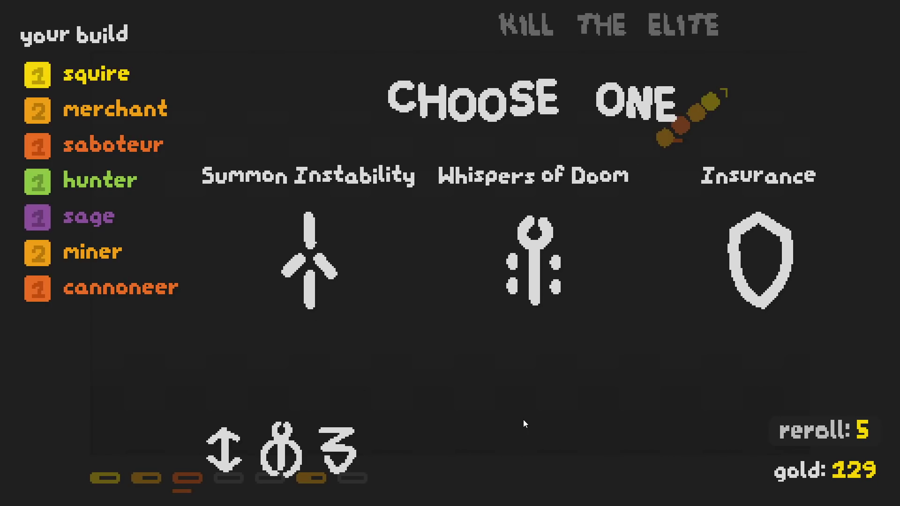
{"action": "mouse_move", "coordinate": [309, 260]}
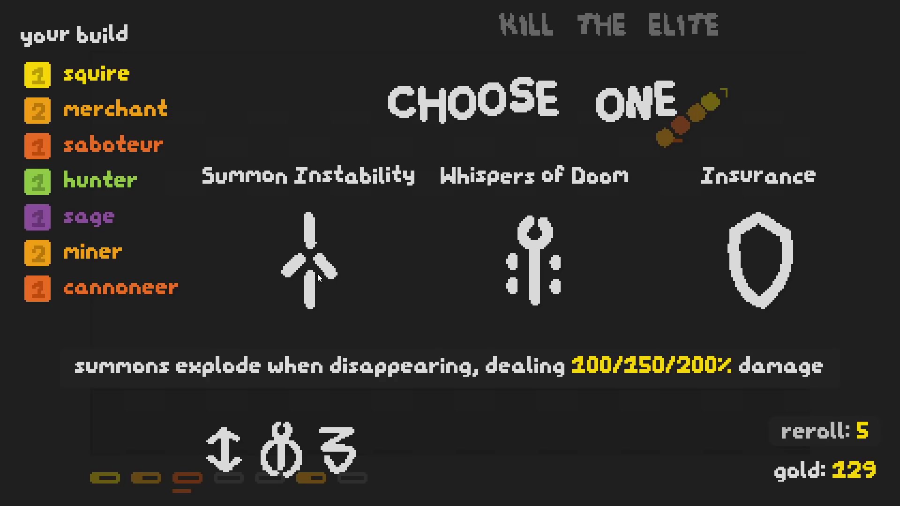
{"action": "left_click", "coordinate": [317, 273]}
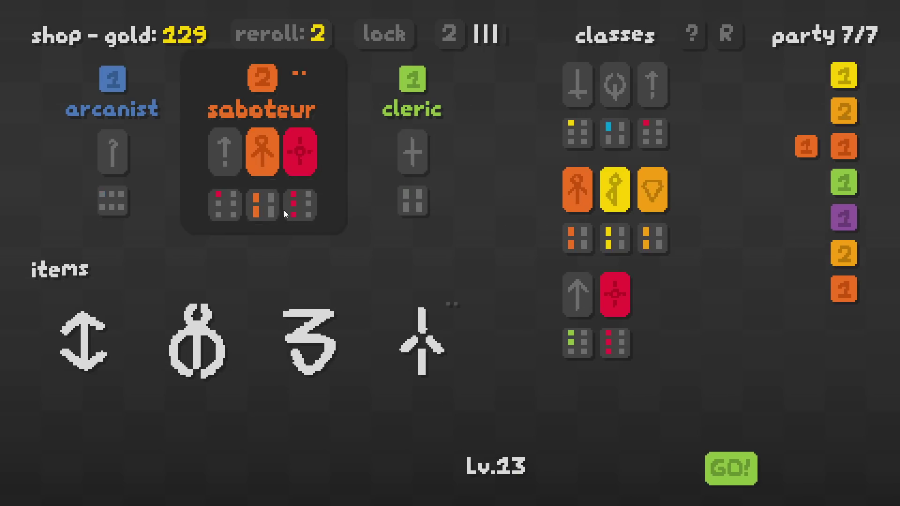
Buy another saboteur and upgrade Summon Instability to level 3
{"action": "left_click", "coordinate": [308, 221]}
{"action": "left_click", "coordinate": [430, 341]}
{"action": "left_click", "coordinate": [430, 342]}
{"action": "left_click", "coordinate": [431, 341]}
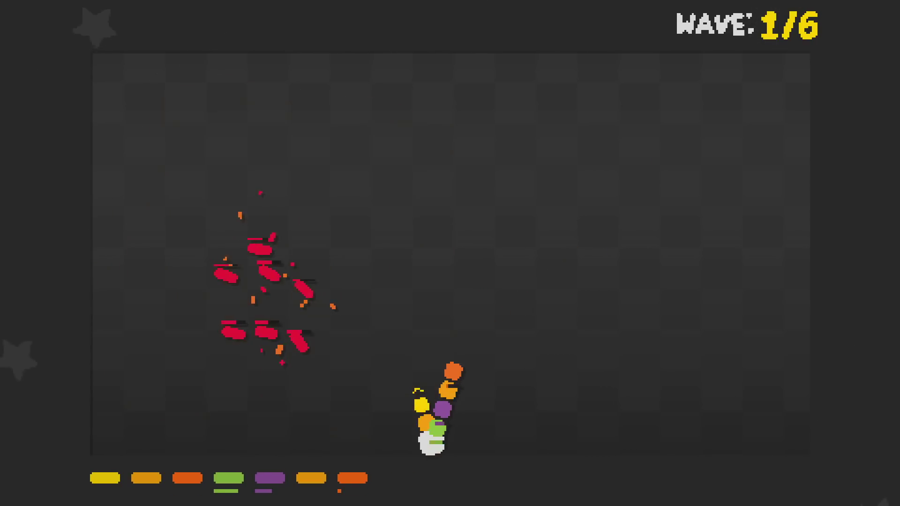
Weave the snake up and down through level 13's waves, grabbing the green pickup
{"action": "key", "text": "Right"}
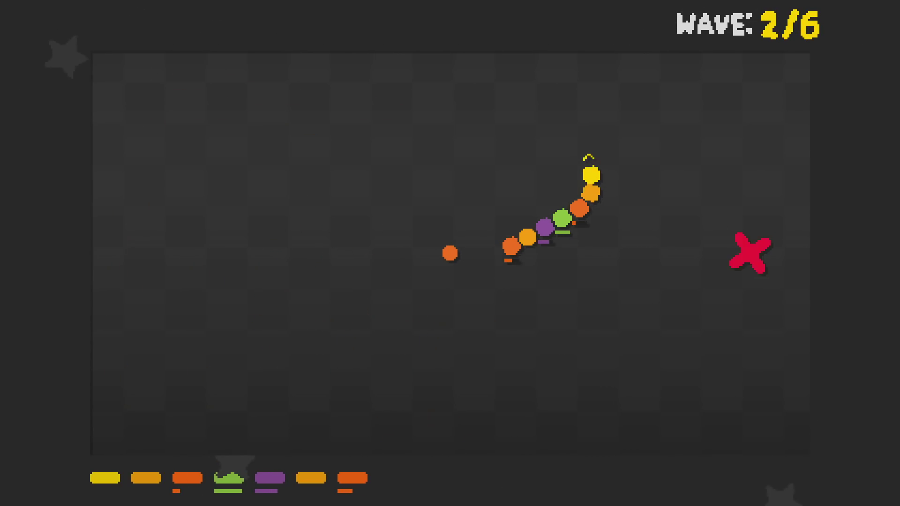
{"action": "key", "text": "Right"}
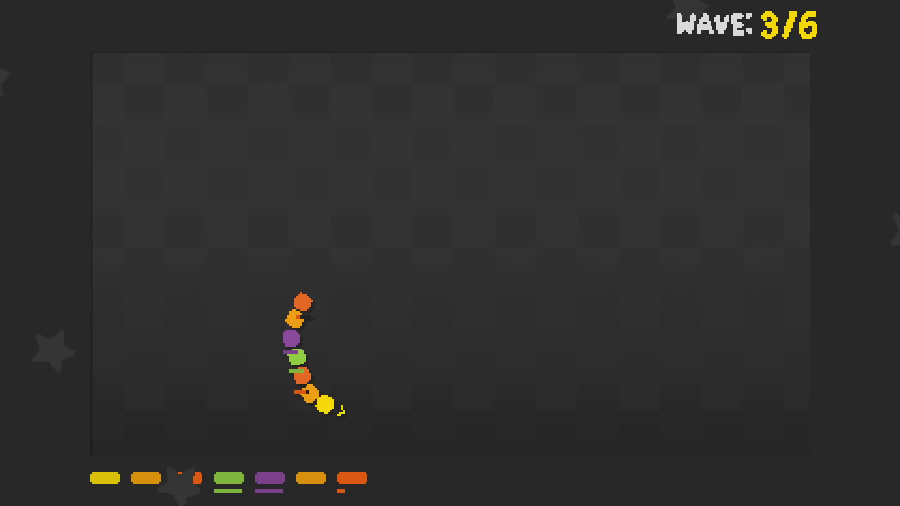
{"action": "key", "text": "Left"}
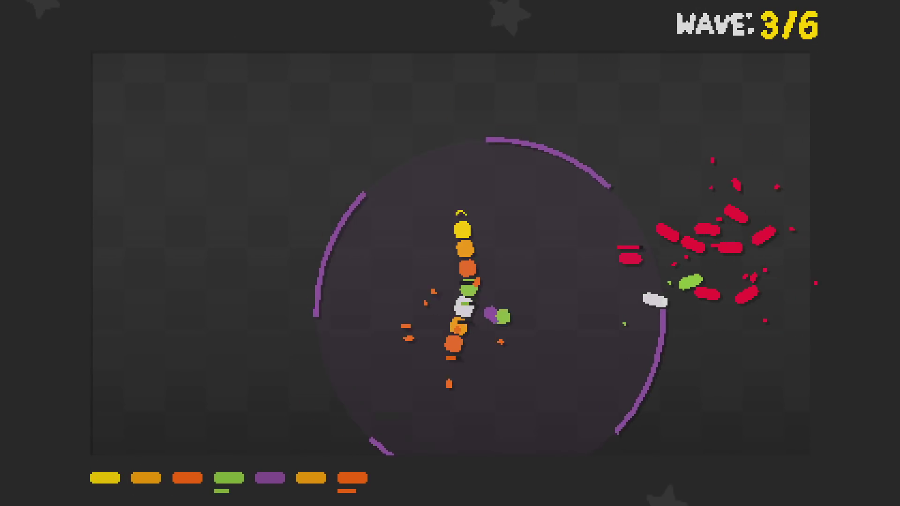
{"action": "key", "text": "Left"}
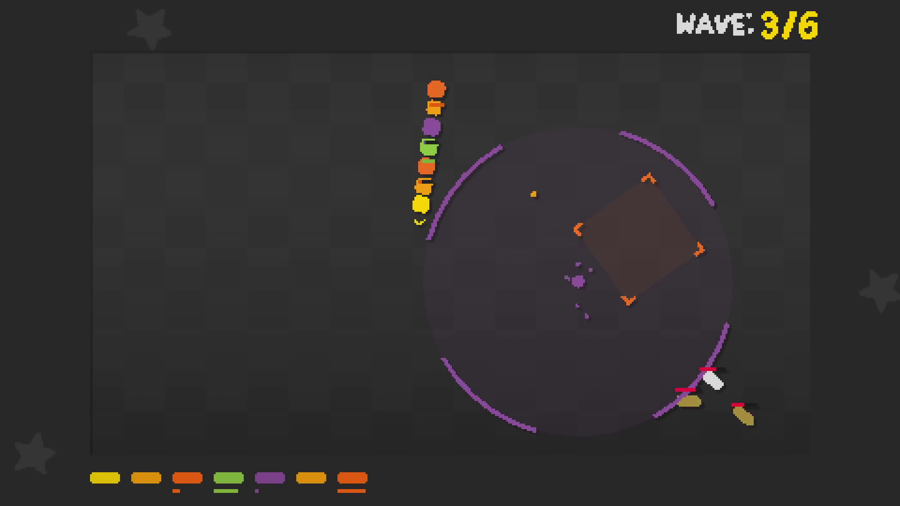
{"action": "key", "text": "Right"}
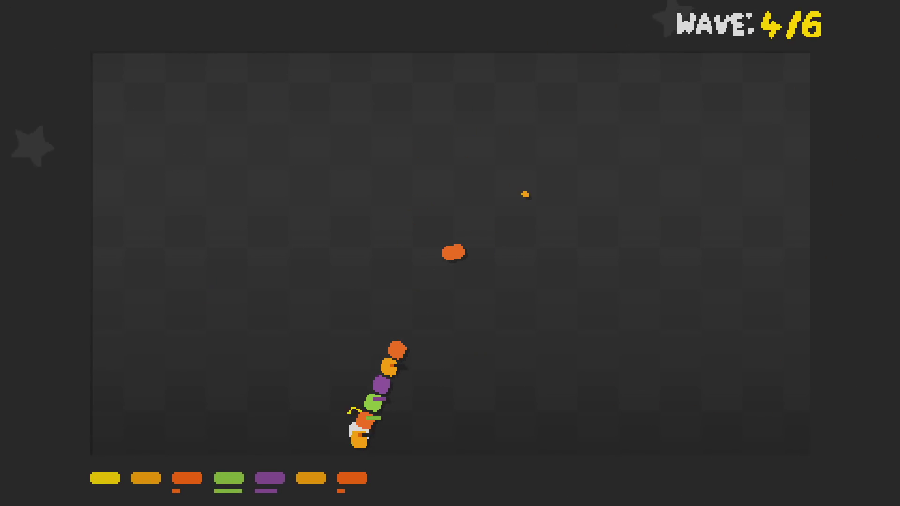
{"action": "key", "text": "Left"}
{"action": "key", "text": "Right"}
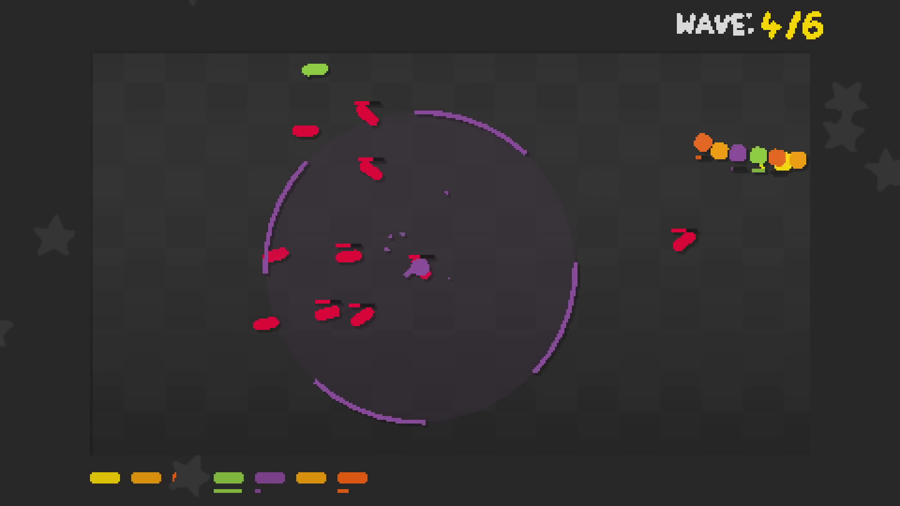
{"action": "key", "text": "Left"}
{"action": "key", "text": "Right"}
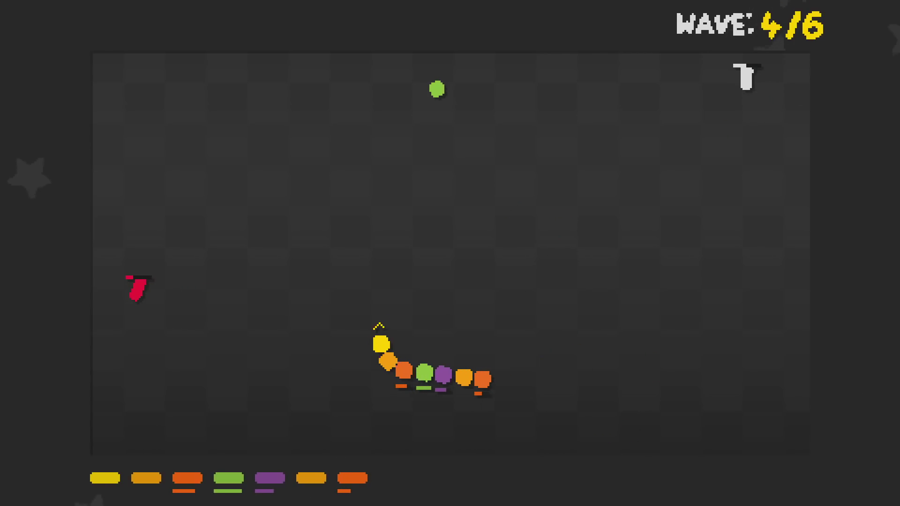
{"action": "key", "text": "Left"}
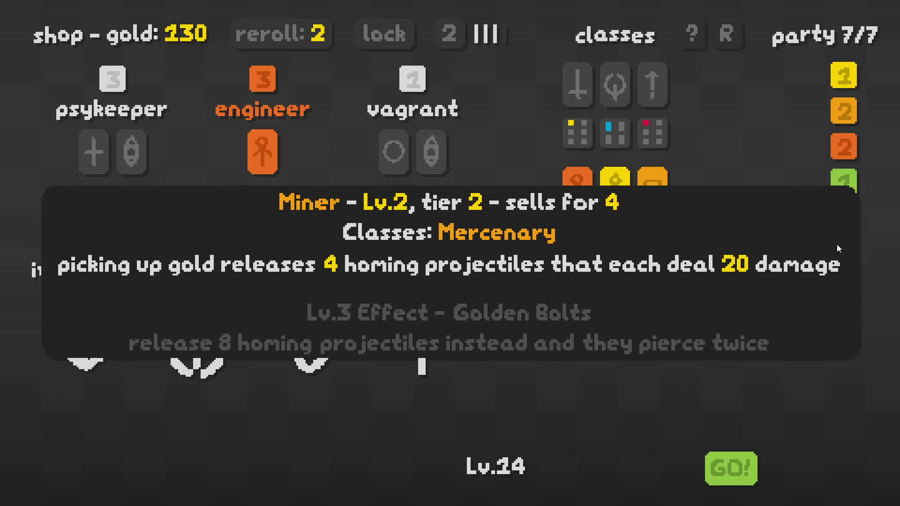
Sell the miner, buy the engineer, and move the orange unit to third in the party
{"action": "left_click", "coordinate": [836, 244]}
{"action": "left_click", "coordinate": [260, 100]}
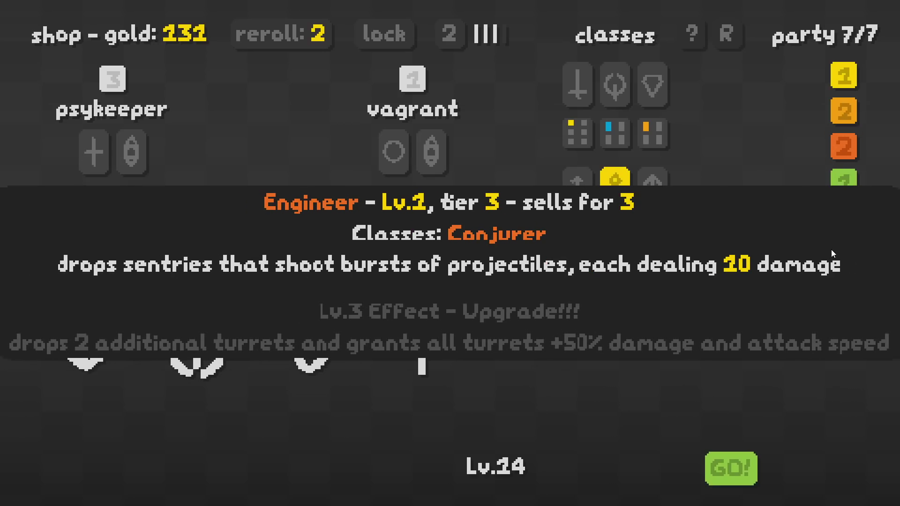
{"action": "left_click_drag", "start_coordinate": [843, 253], "coordinate": [844, 146]}
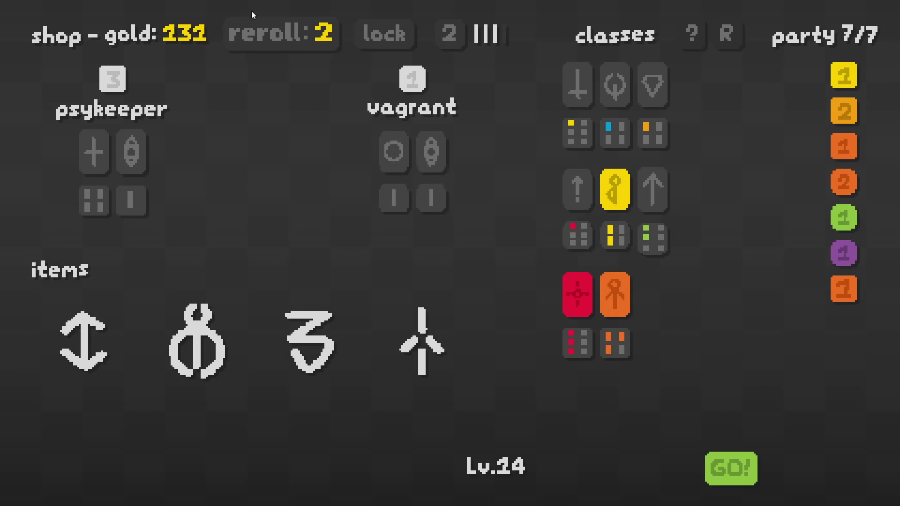
Reroll the level 14 shop to find and buy a hunter and a saboteur
{"action": "left_click", "coordinate": [281, 35]}
{"action": "left_click", "coordinate": [281, 35]}
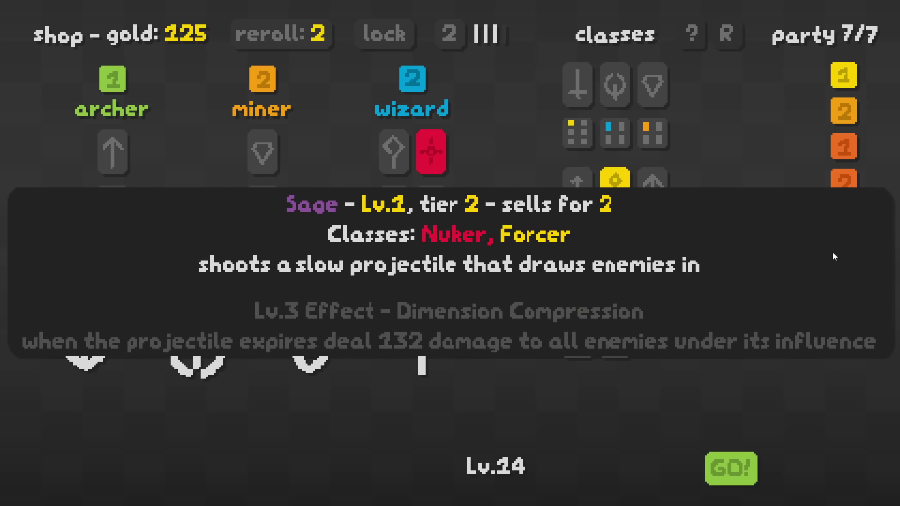
{"action": "mouse_move", "coordinate": [844, 288]}
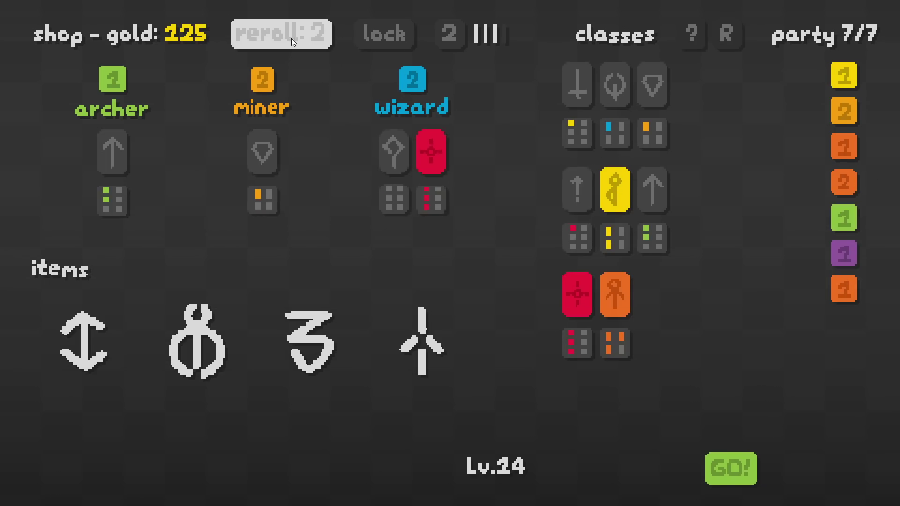
{"action": "left_click", "coordinate": [292, 37]}
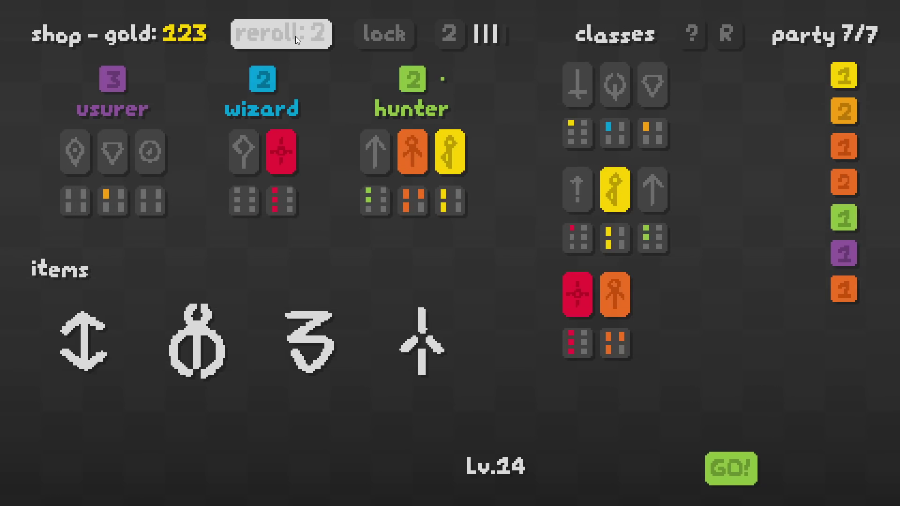
{"action": "left_click", "coordinate": [415, 158]}
{"action": "left_click", "coordinate": [296, 44]}
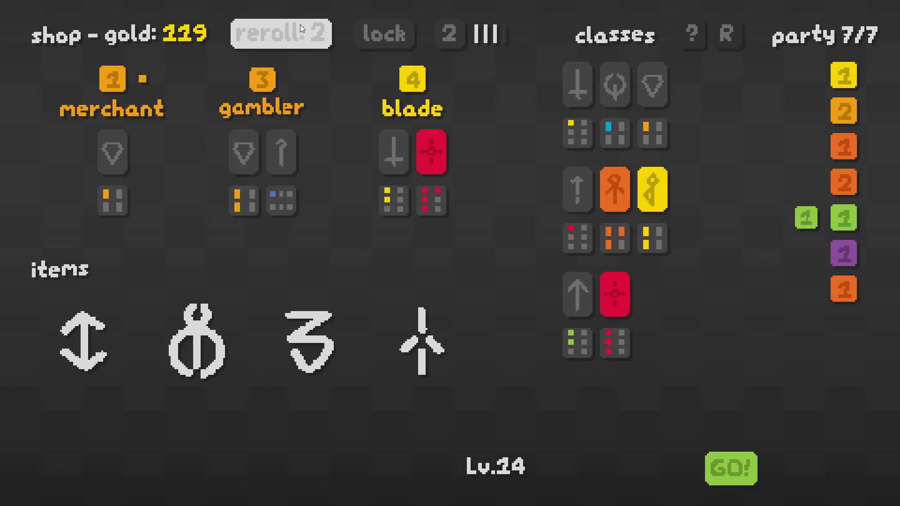
{"action": "left_click", "coordinate": [292, 29]}
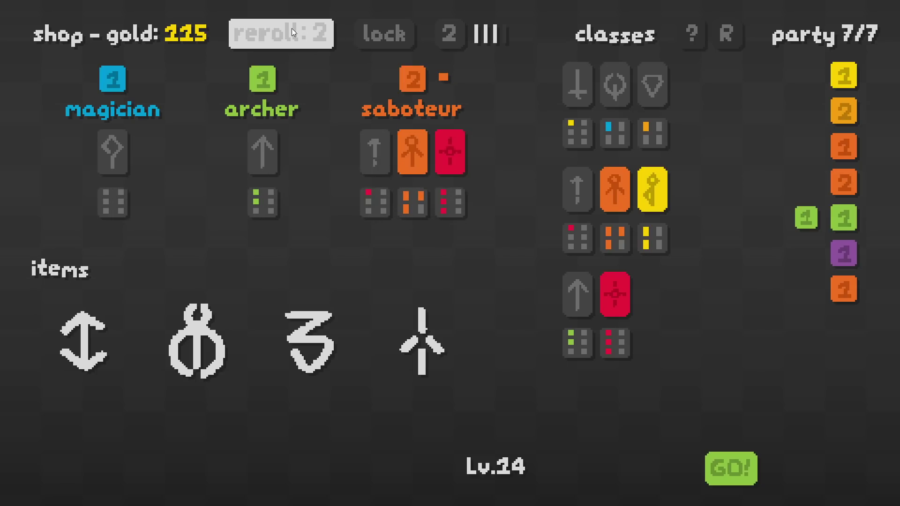
{"action": "left_click", "coordinate": [413, 152]}
Reroll the shop four more times, then start the level 14 fight with GO!
{"action": "left_click", "coordinate": [283, 37]}
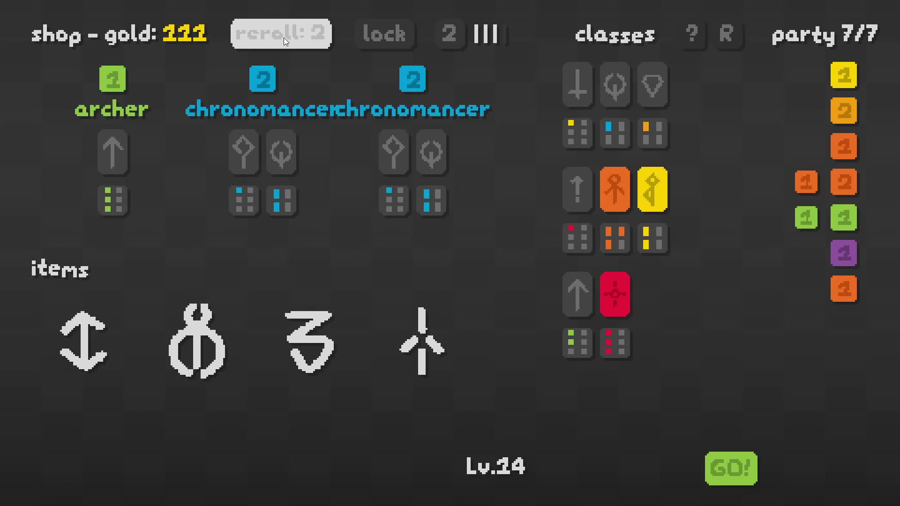
{"action": "left_click", "coordinate": [283, 38]}
{"action": "left_click", "coordinate": [283, 37]}
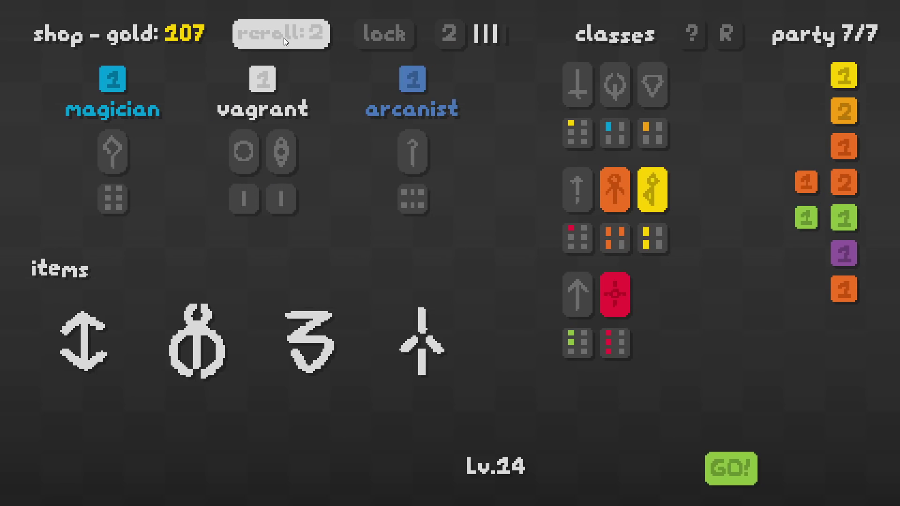
{"action": "left_click", "coordinate": [284, 38]}
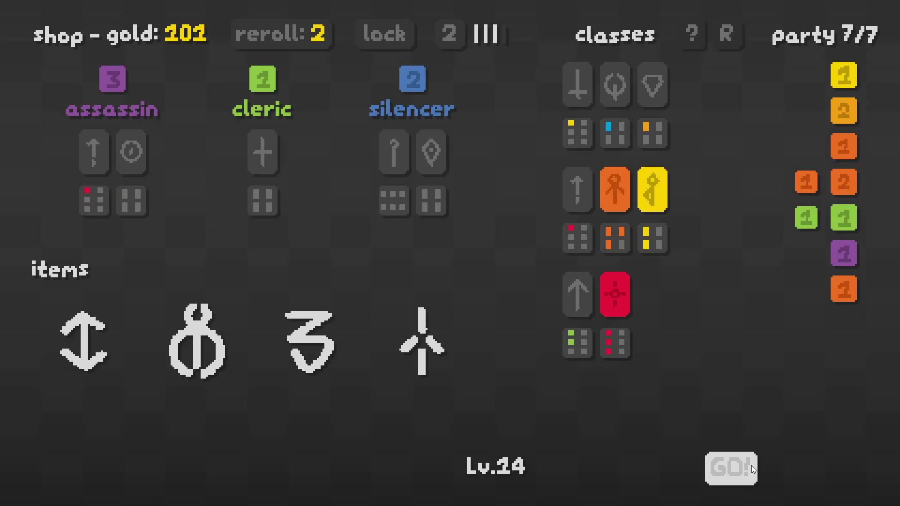
{"action": "left_click", "coordinate": [751, 466]}
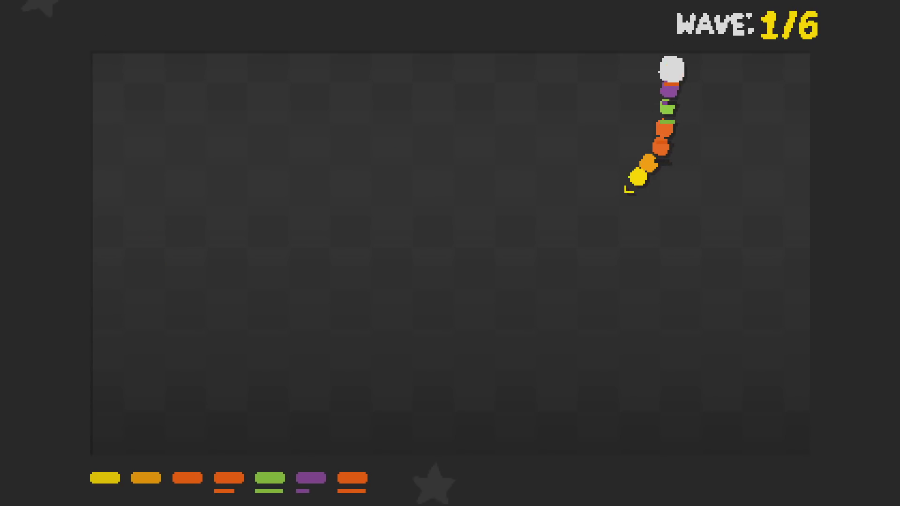
Weave the snake left and right toward nearby enemies in the early level 14 waves
{"action": "key", "text": "Left"}
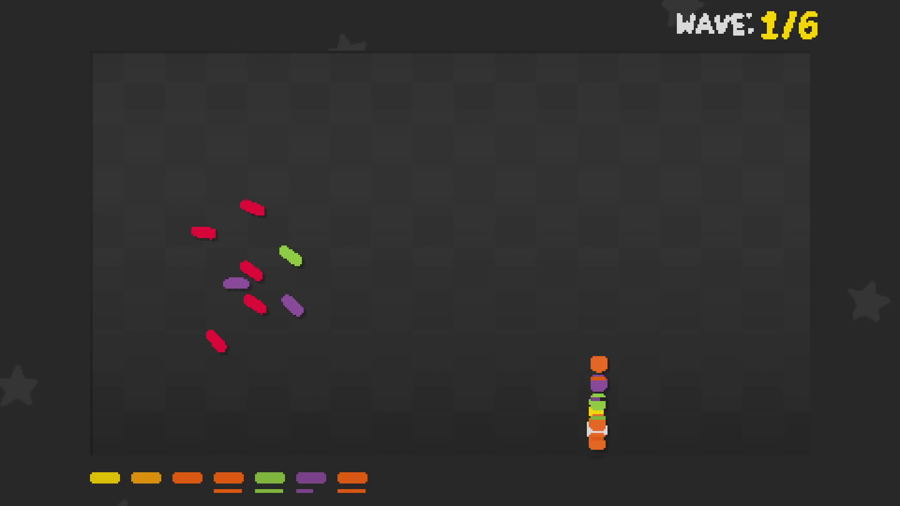
{"action": "key", "text": "Right"}
{"action": "key", "text": "Left"}
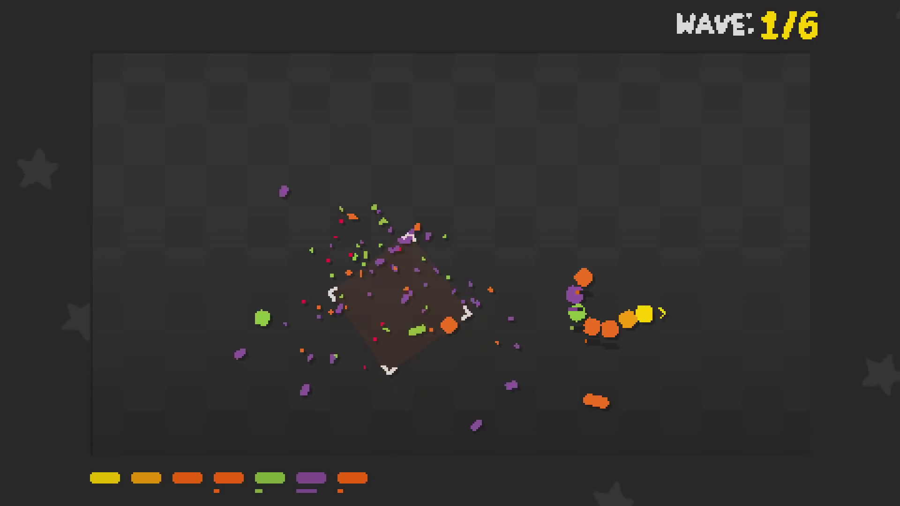
{"action": "key", "text": "Right"}
{"action": "key", "text": "Left"}
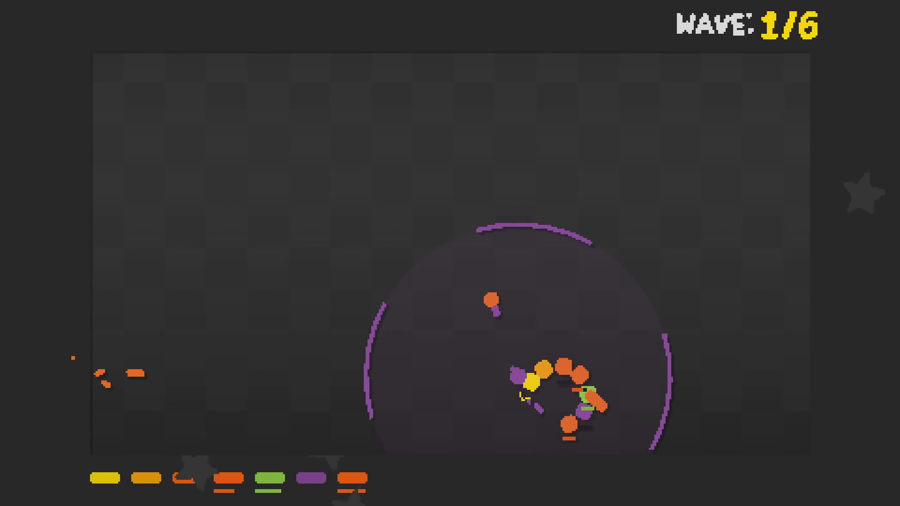
{"action": "key", "text": "Left"}
{"action": "key", "text": "Left"}
{"action": "key", "text": "Left"}
{"action": "key", "text": "Left"}
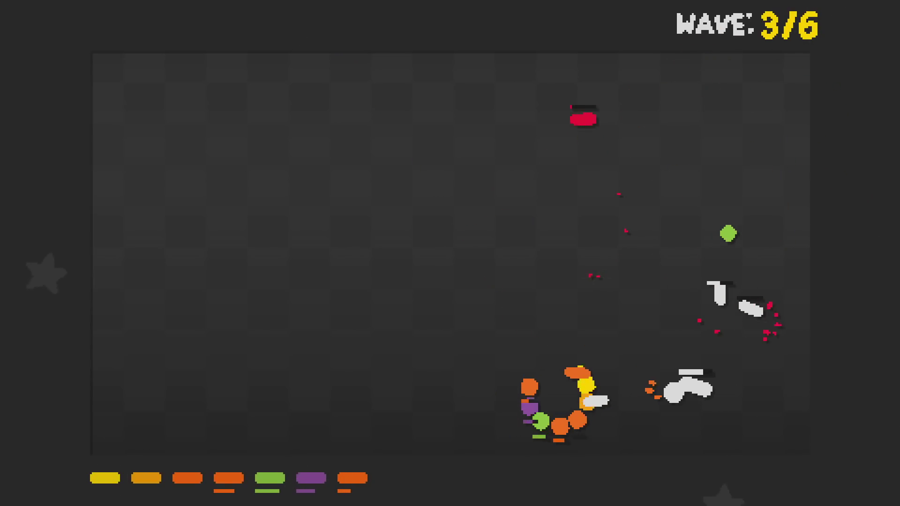
Keep the snake looping counter-clockwise in the lower right while the remaining waves clear
{"action": "key", "text": "Left"}
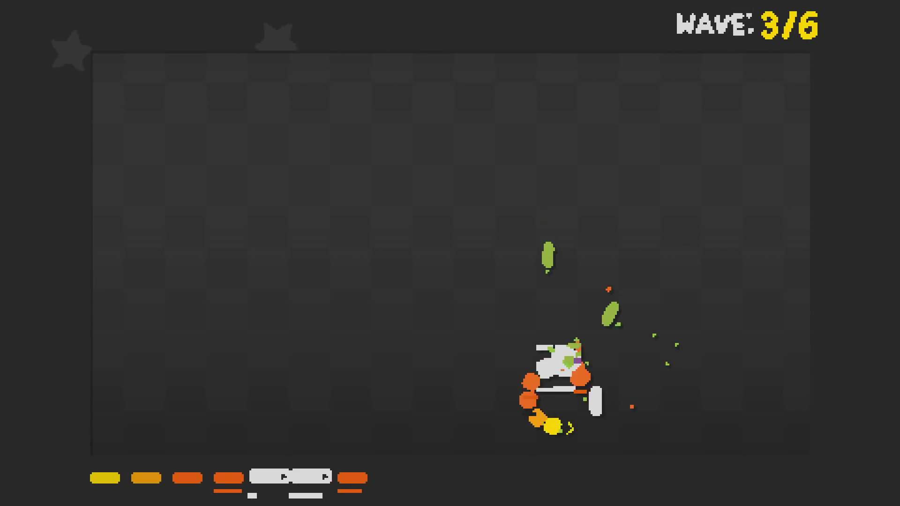
{"action": "key", "text": "Left"}
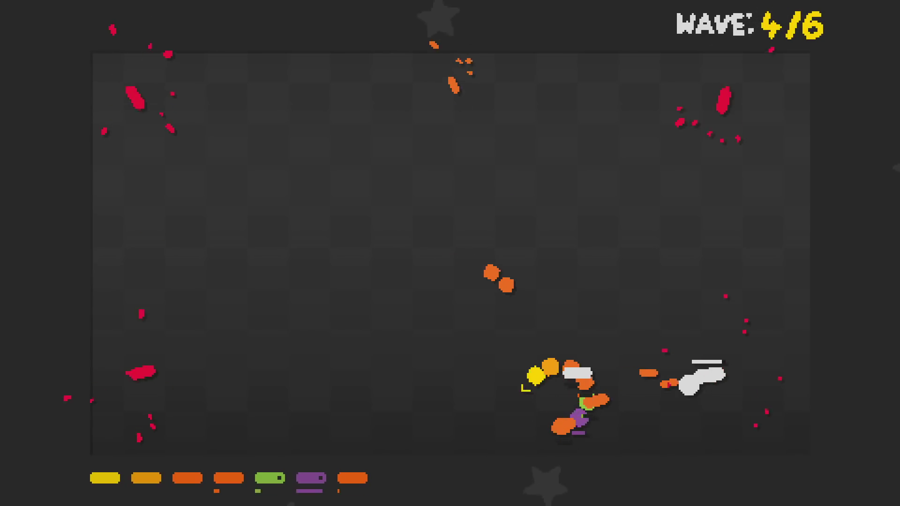
{"action": "key", "text": "Left"}
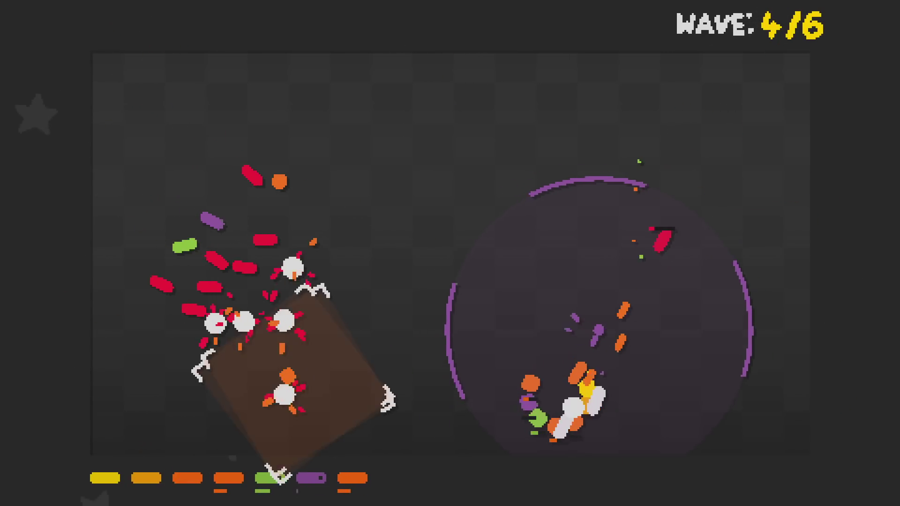
{"action": "key", "text": "Left"}
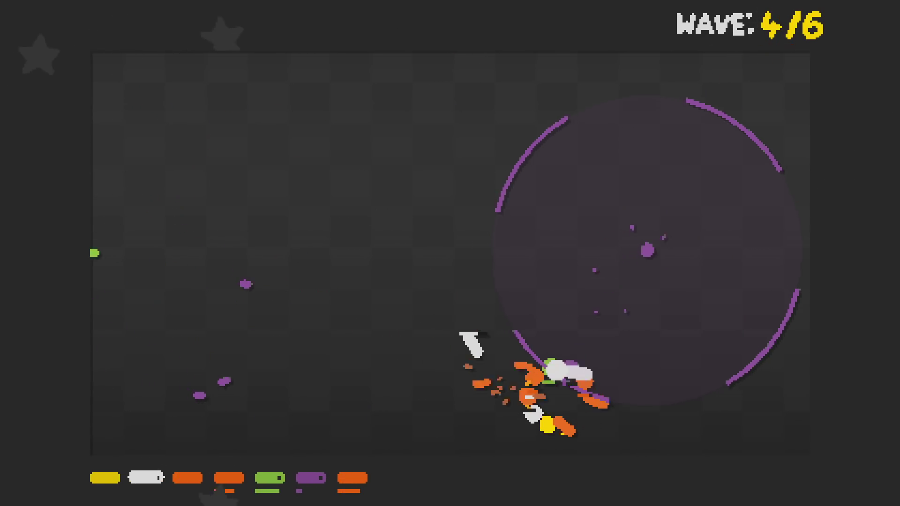
{"action": "key", "text": "Left"}
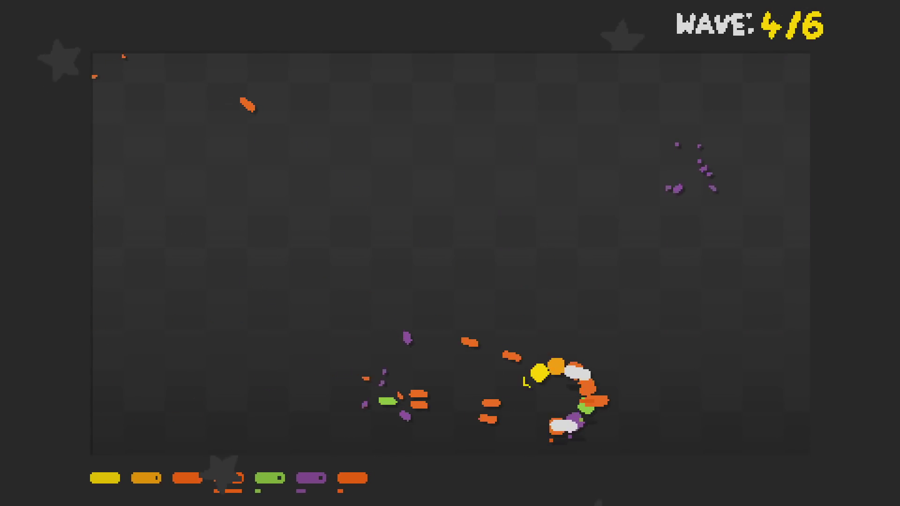
{"action": "key", "text": "Left"}
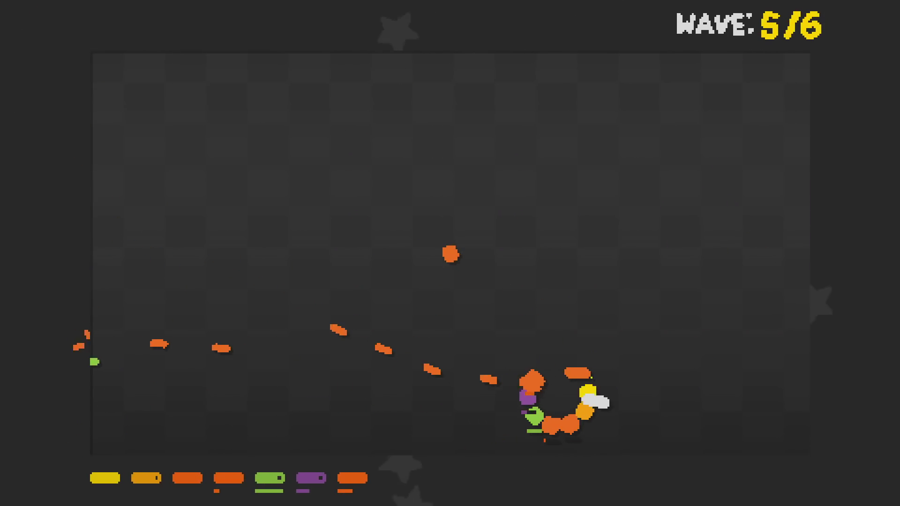
{"action": "key", "text": "Left"}
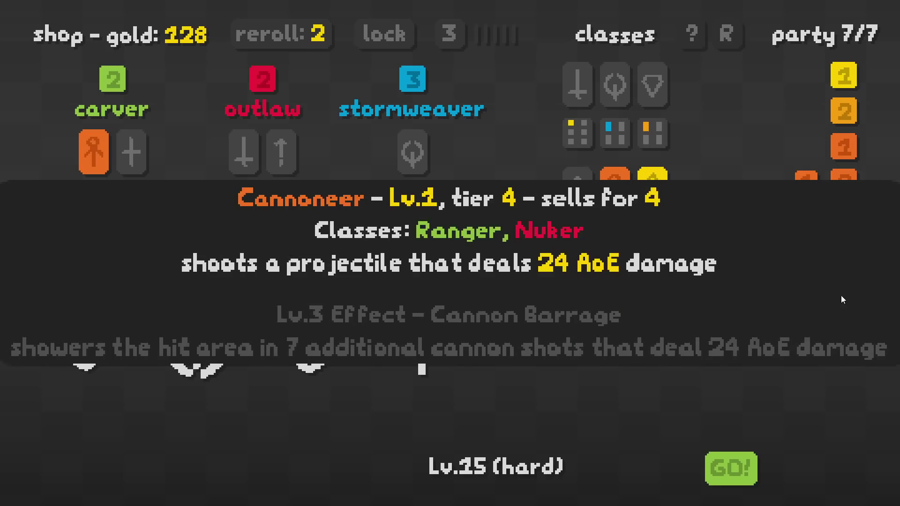
Sell the orange and purple units, buy a stormweaver and carver, and swap the green and blue units
{"action": "right_click", "coordinate": [841, 295]}
{"action": "right_click", "coordinate": [846, 261]}
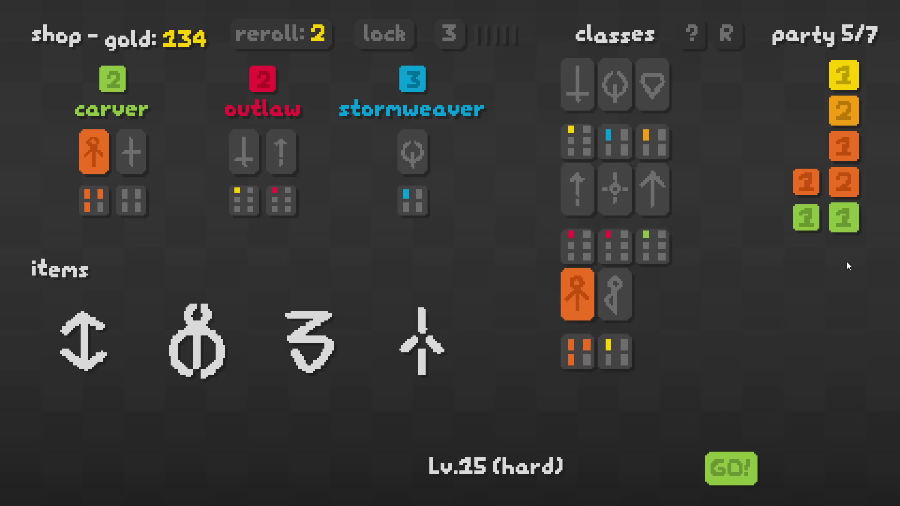
{"action": "left_click", "coordinate": [435, 144]}
{"action": "left_click", "coordinate": [106, 141]}
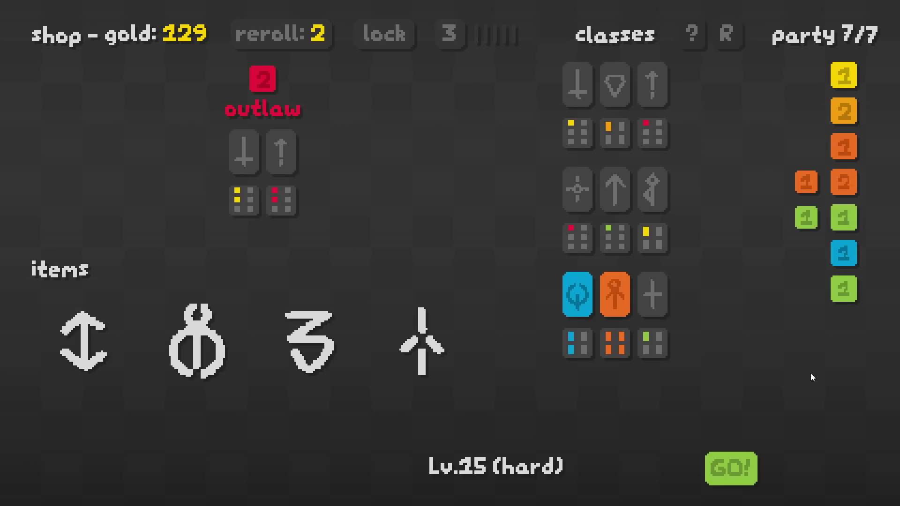
{"action": "left_click_drag", "start_coordinate": [851, 278], "coordinate": [851, 254]}
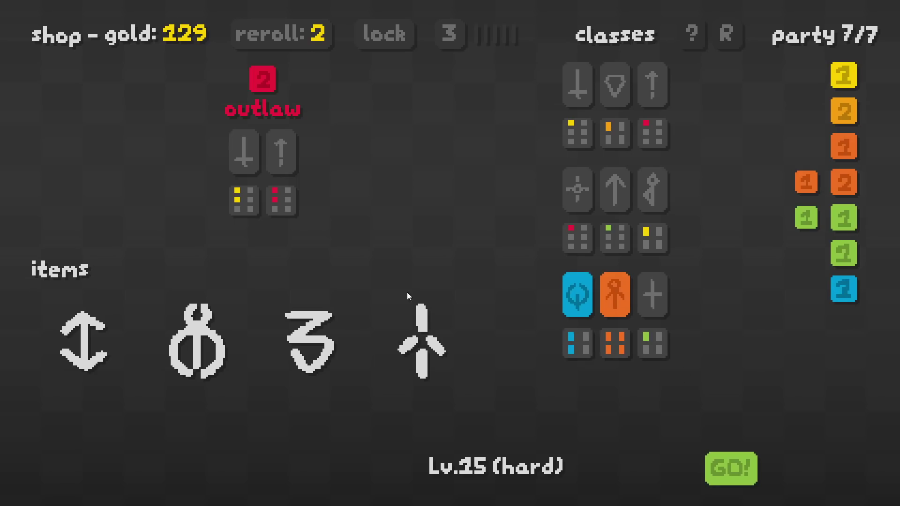
Reroll the shop and buy a hunter, carver, saboteur and squire
{"action": "left_click", "coordinate": [262, 24]}
{"action": "left_click", "coordinate": [262, 103]}
{"action": "left_click", "coordinate": [263, 24]}
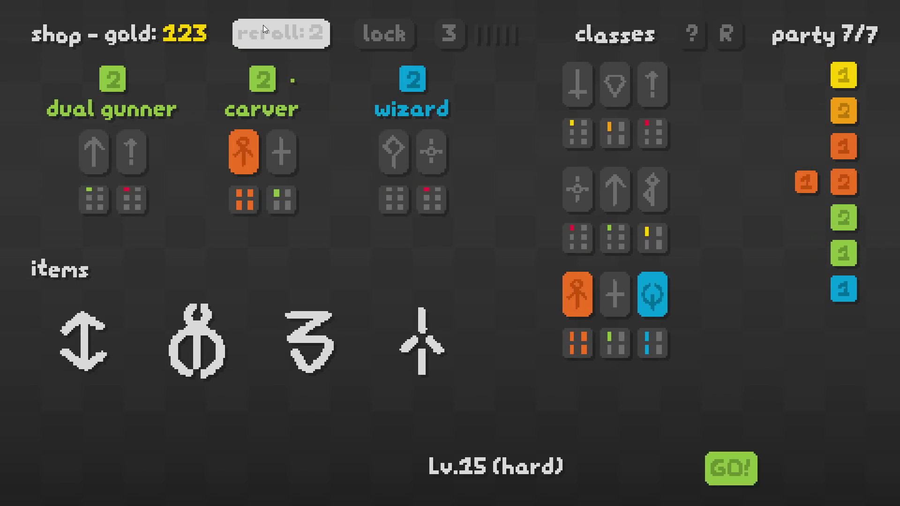
{"action": "left_click", "coordinate": [263, 105]}
{"action": "left_click", "coordinate": [271, 35]}
{"action": "left_click", "coordinate": [272, 35]}
{"action": "left_click", "coordinate": [271, 153]}
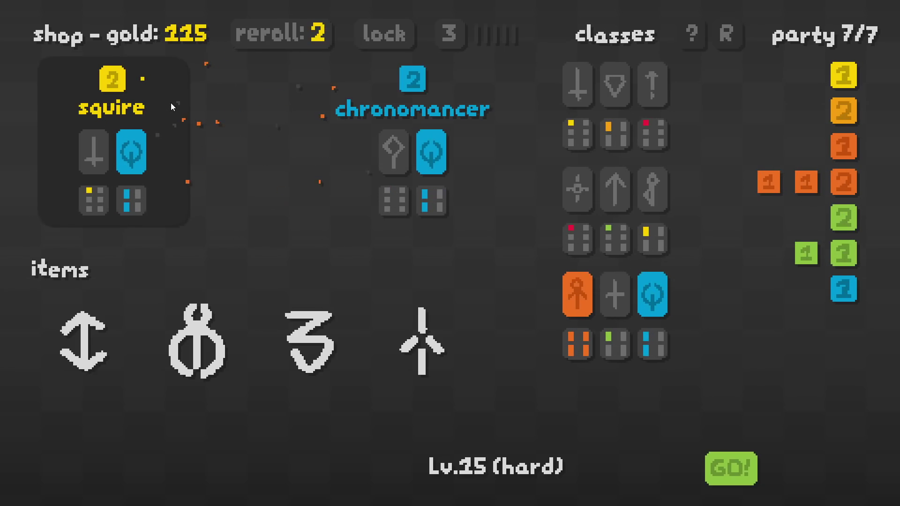
{"action": "left_click", "coordinate": [171, 103]}
Reroll for two more carvers and a hunter, then move the engineer one row down
{"action": "left_click", "coordinate": [271, 35]}
{"action": "left_click", "coordinate": [403, 125]}
{"action": "left_click", "coordinate": [262, 33]}
{"action": "left_click", "coordinate": [263, 133]}
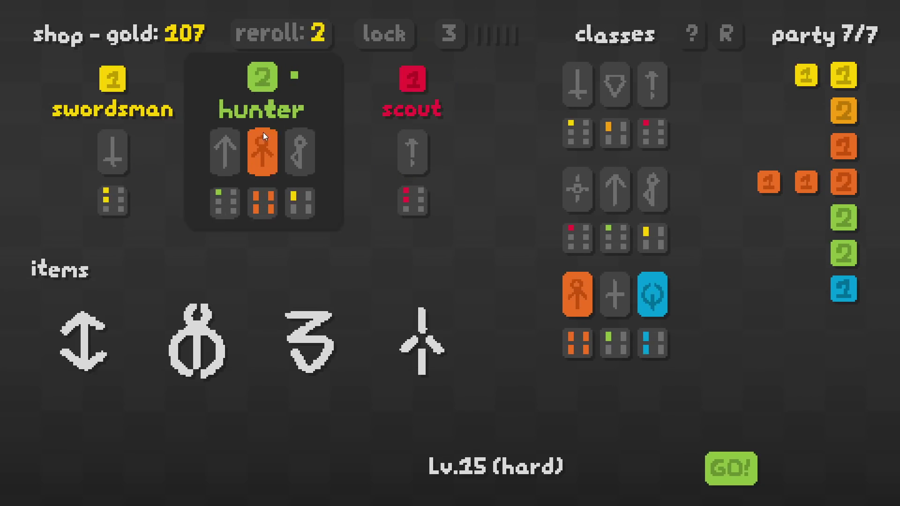
{"action": "left_click", "coordinate": [274, 30]}
{"action": "left_click", "coordinate": [412, 141]}
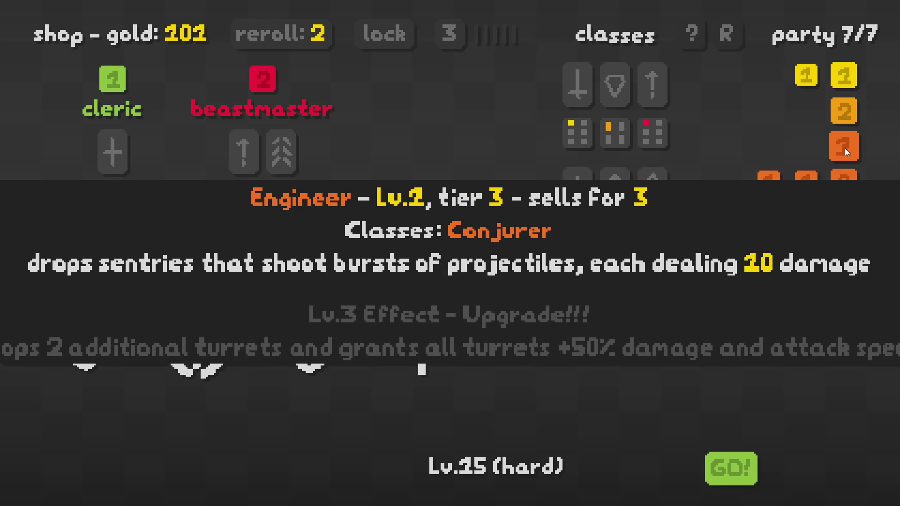
{"action": "left_click_drag", "start_coordinate": [845, 148], "coordinate": [843, 187]}
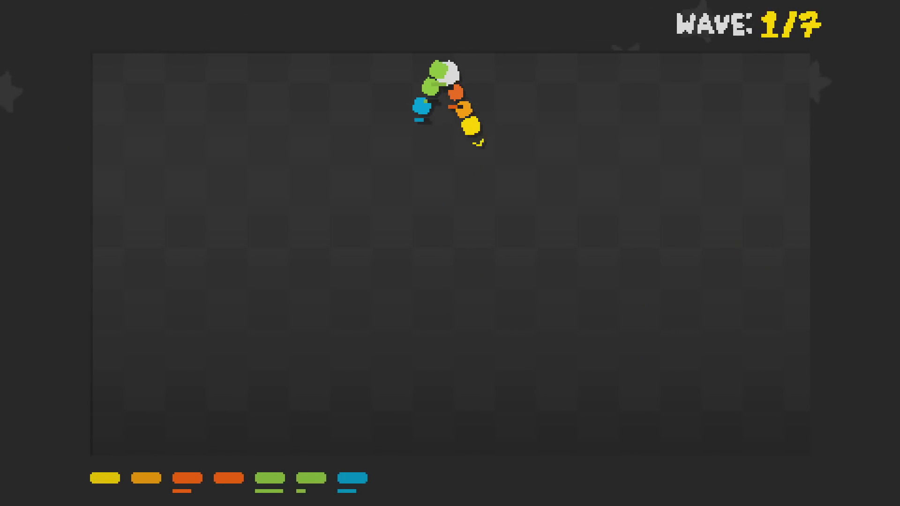
Swing the snake out of the enemy bunch with A/D turns through the green area
{"action": "key", "text": "d"}
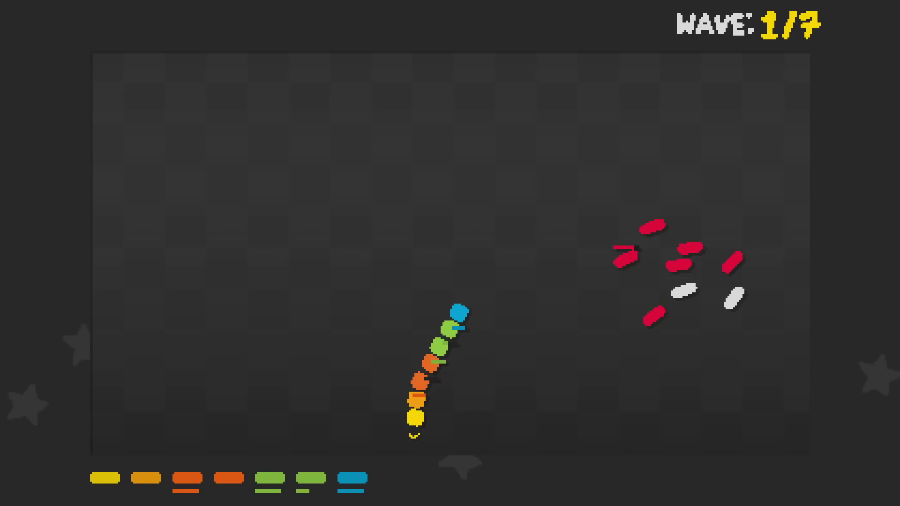
{"action": "key", "text": "a"}
{"action": "key", "text": "d"}
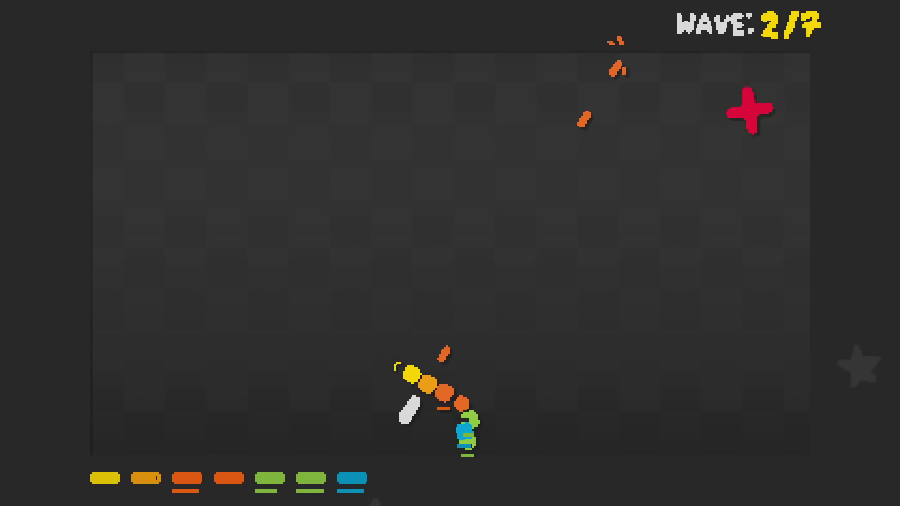
{"action": "key", "text": "d"}
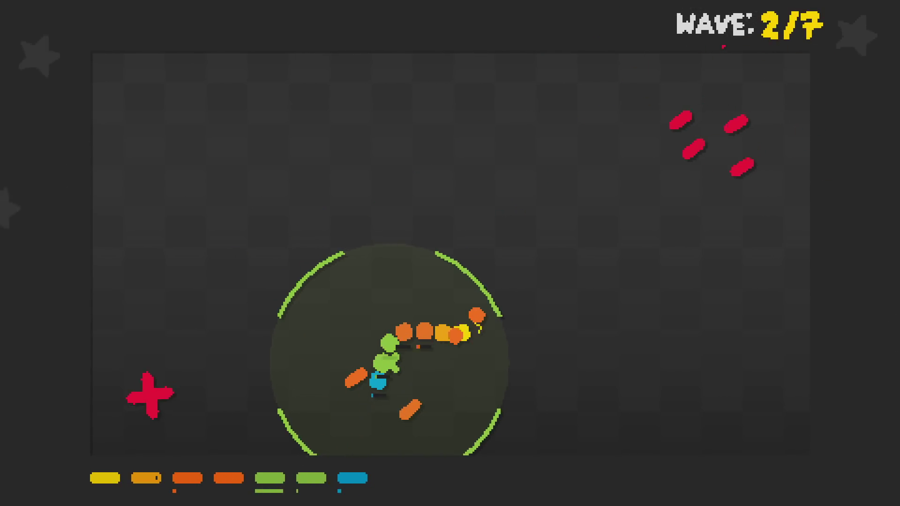
{"action": "key", "text": "a"}
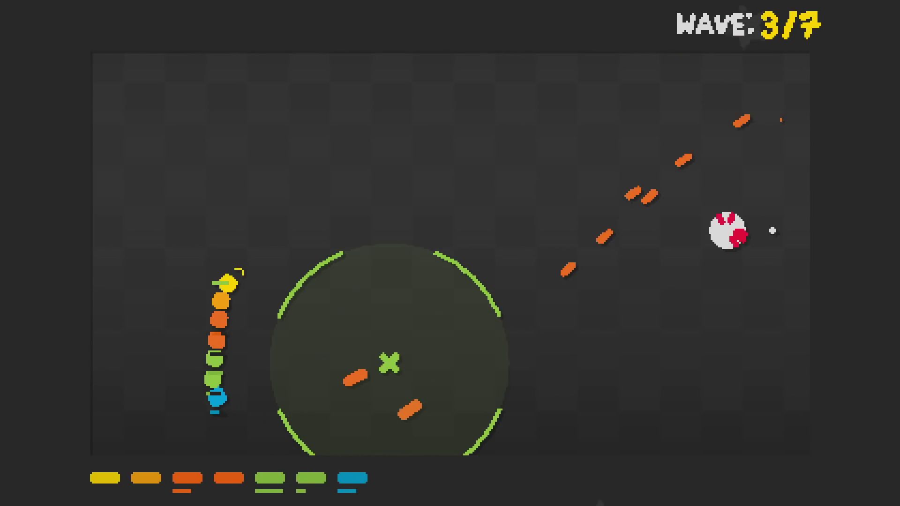
{"action": "key", "text": "d"}
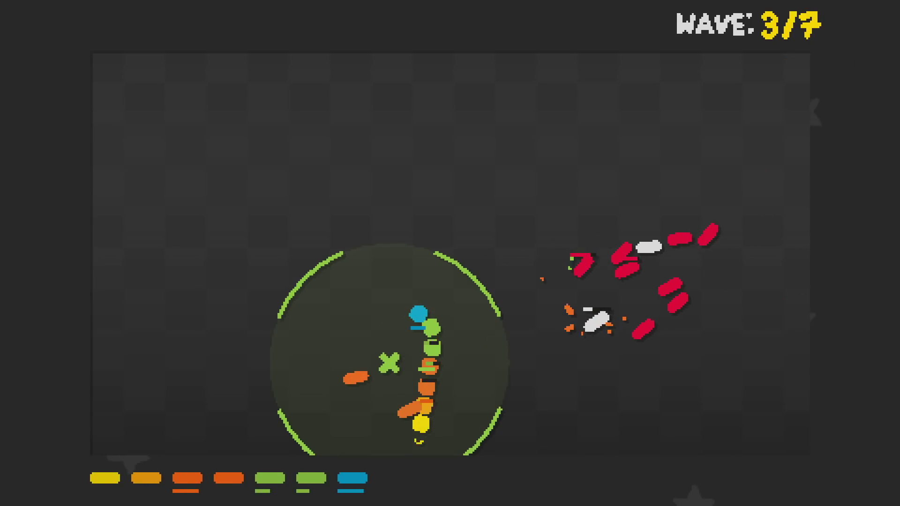
{"action": "key", "text": "d"}
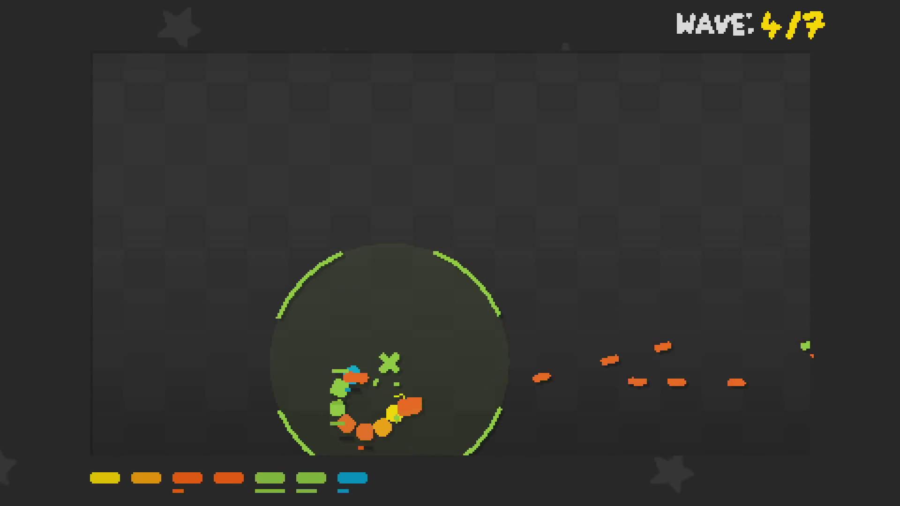
Keep the snake circling in a tight ring inside the range zone while enemies are shot
{"action": "key", "text": "a"}
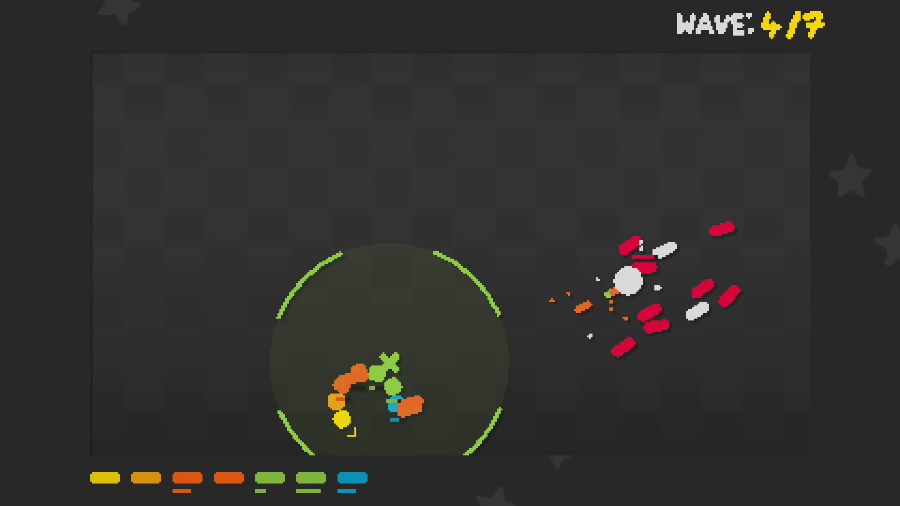
{"action": "key", "text": "a"}
{"action": "key", "text": "a"}
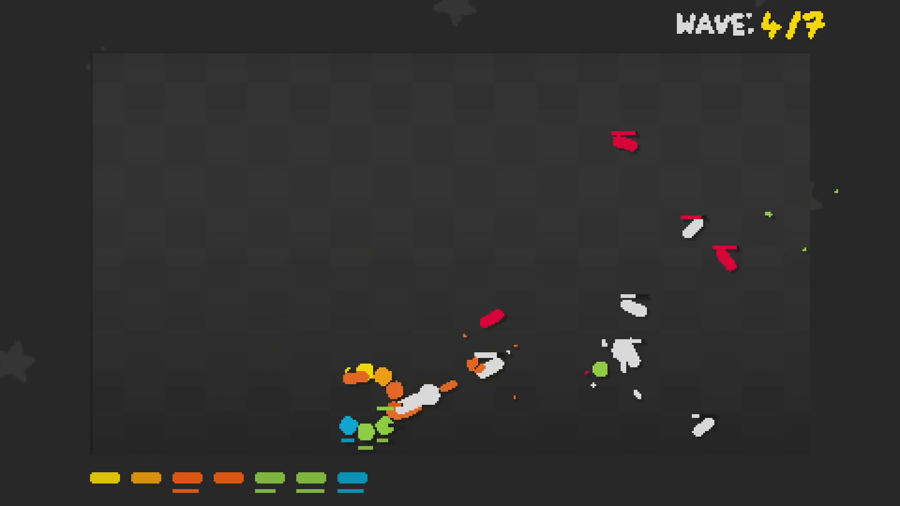
{"action": "key", "text": "a"}
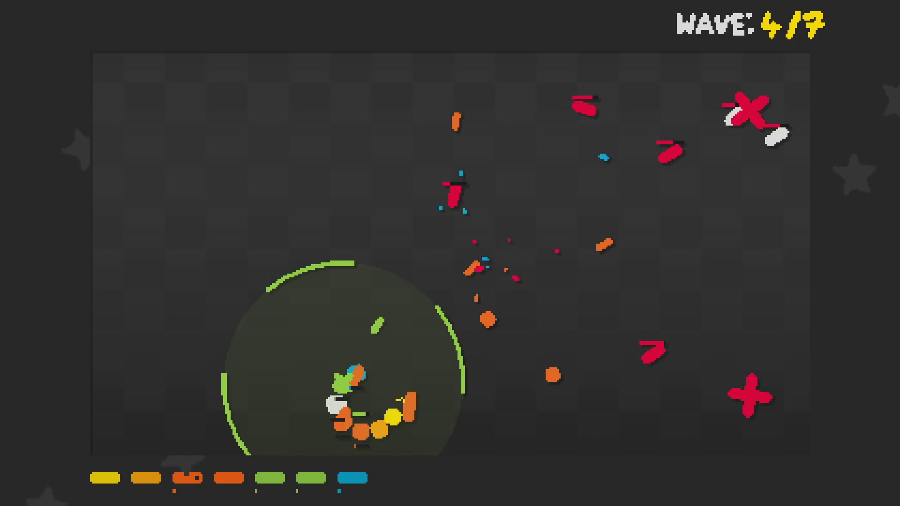
{"action": "key", "text": "a"}
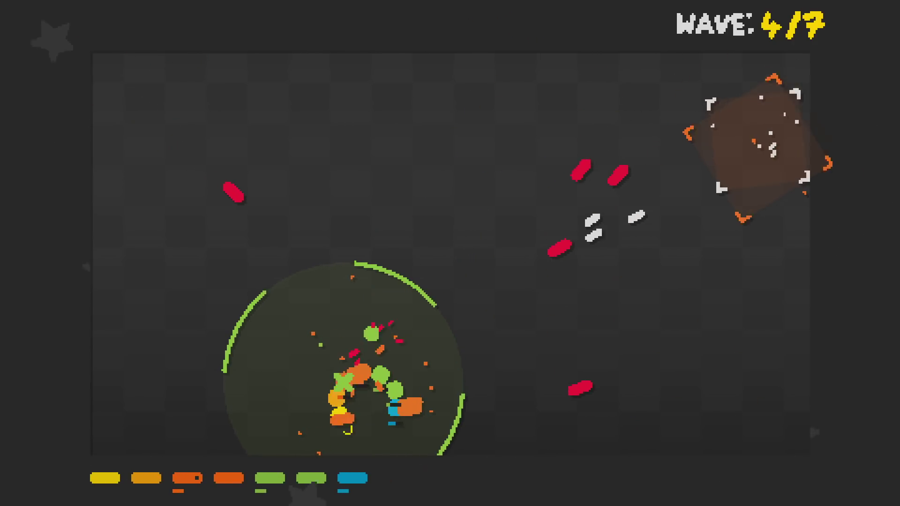
{"action": "key", "text": "a"}
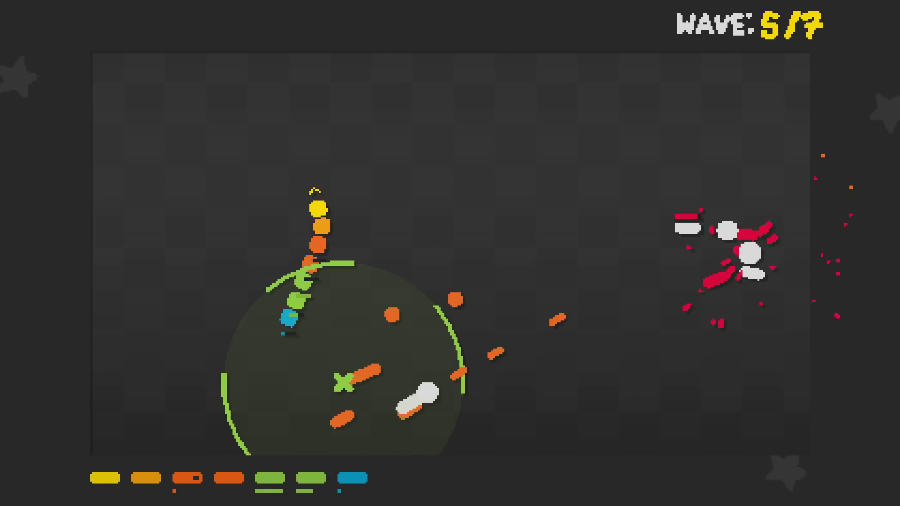
{"action": "key", "text": "a"}
{"action": "key", "text": "a"}
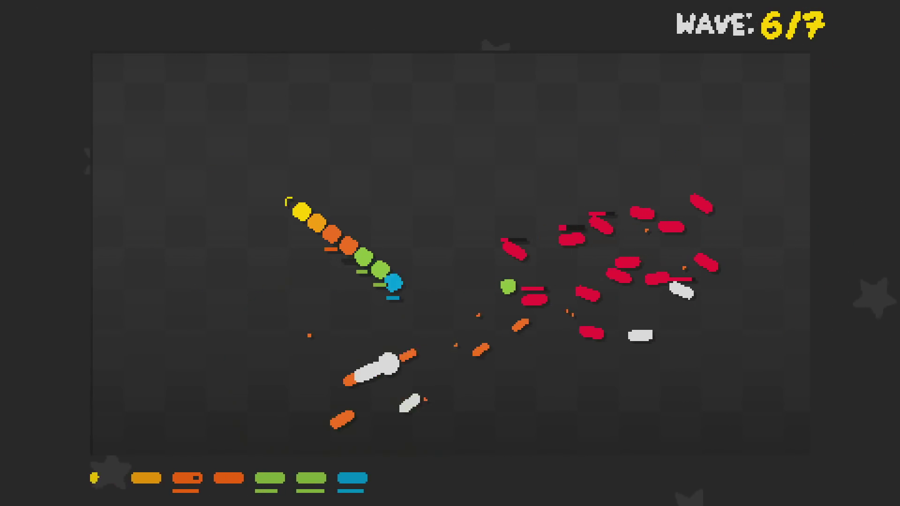
Steer the snake around the zone with the arrow keys through wave 7 to the item choice
{"action": "key", "text": "Right"}
{"action": "key", "text": "Right"}
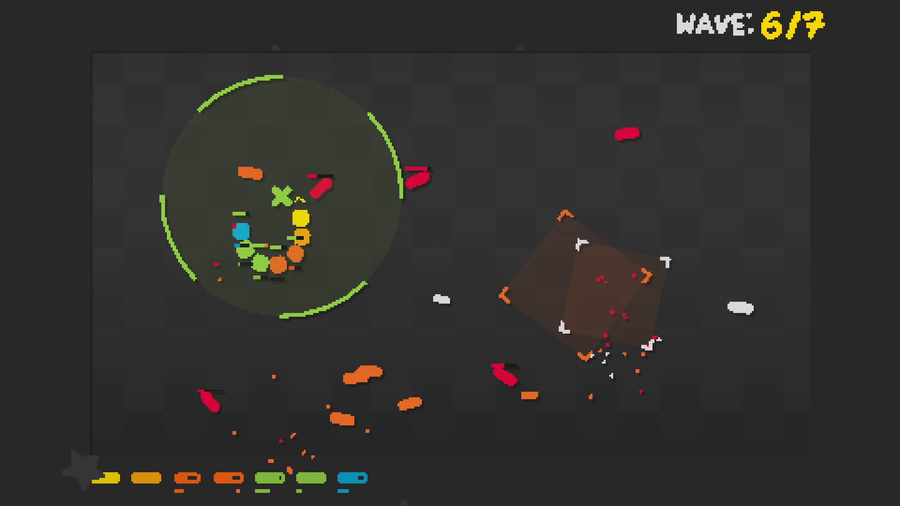
{"action": "key", "text": "Right"}
{"action": "key", "text": "Down"}
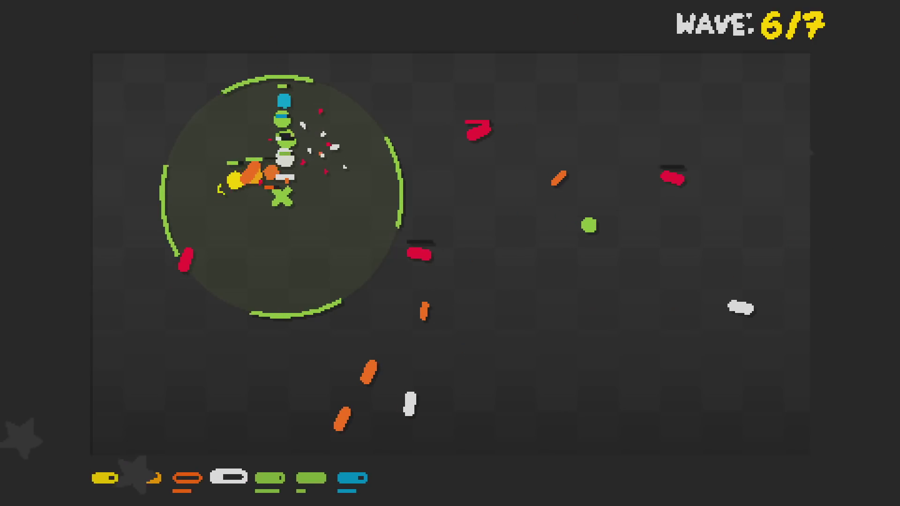
{"action": "key", "text": "Left"}
{"action": "key", "text": "Left"}
{"action": "key", "text": "Up"}
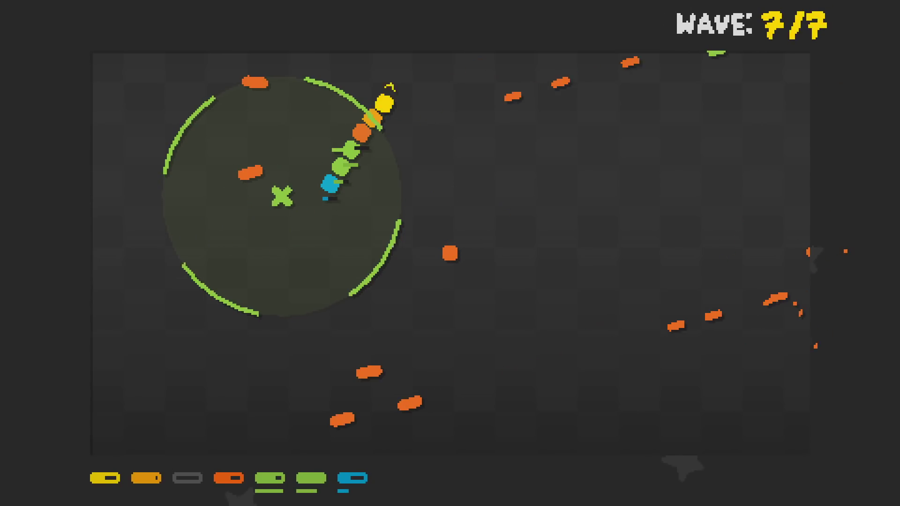
{"action": "key", "text": "Left"}
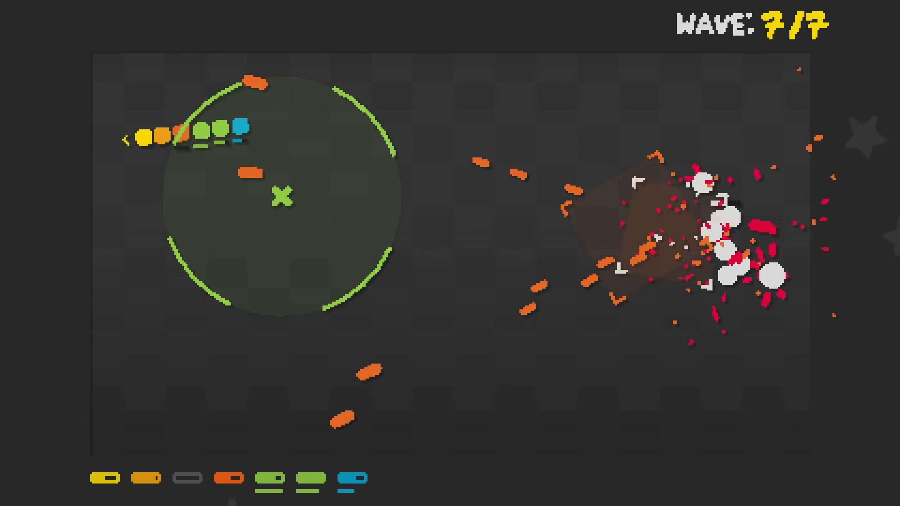
{"action": "key", "text": "Right"}
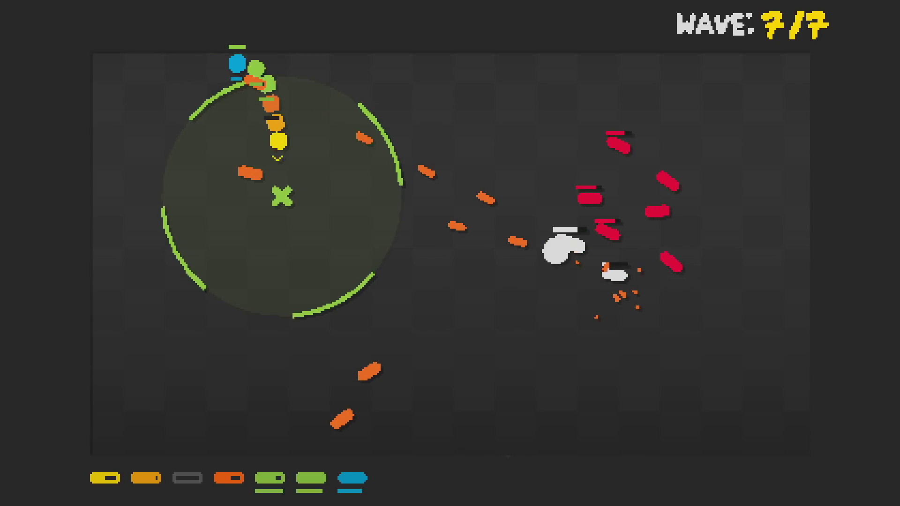
{"action": "key", "text": "Left"}
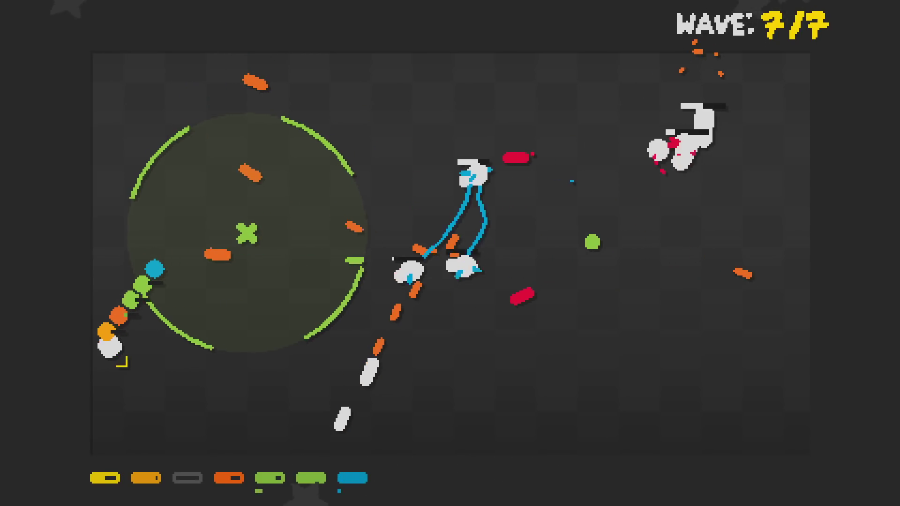
{"action": "key", "text": "Left"}
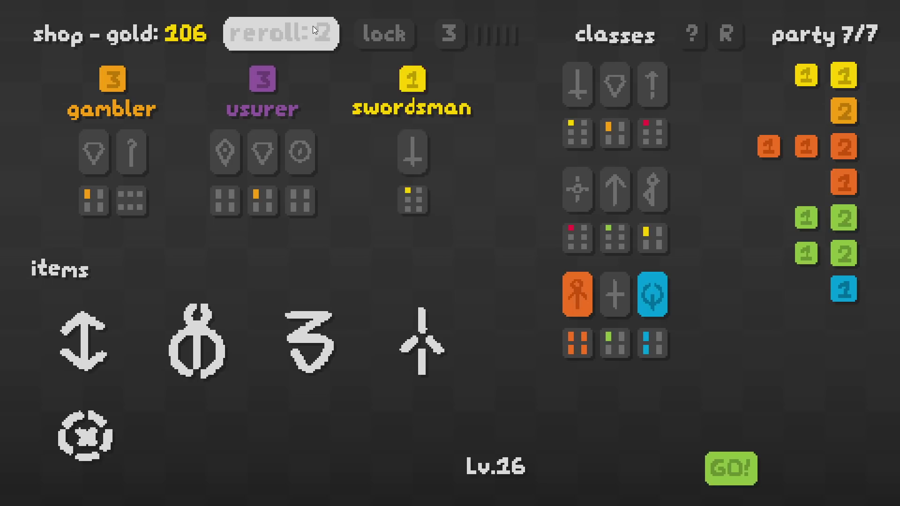
Reroll the level 16 shop and buy the carver into the party
{"action": "left_click", "coordinate": [311, 29]}
{"action": "left_click", "coordinate": [309, 106]}
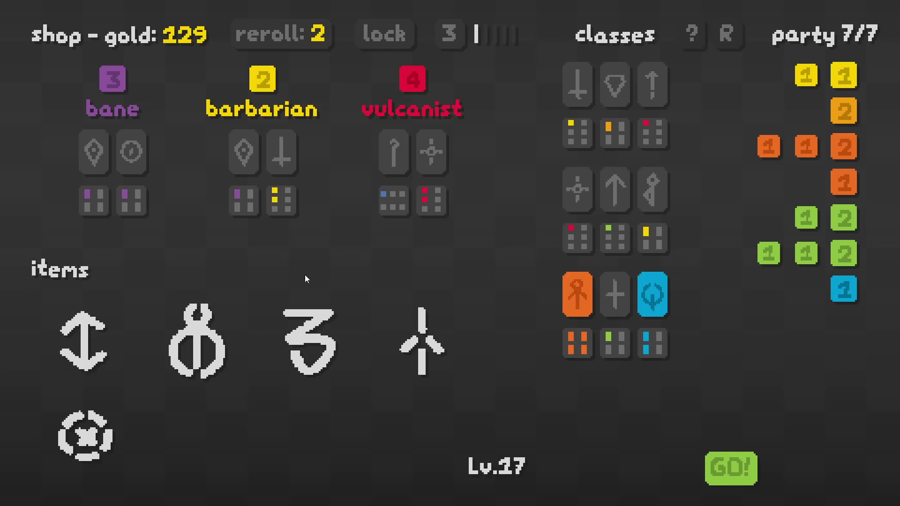
Reroll once, sell the merchant, and buy the illusionist into the party
{"action": "left_click", "coordinate": [277, 41]}
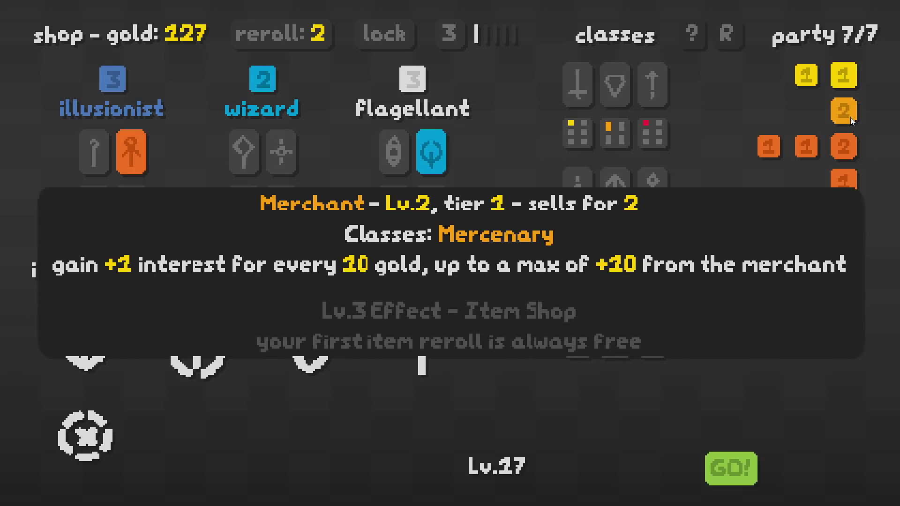
{"action": "left_click", "coordinate": [849, 117]}
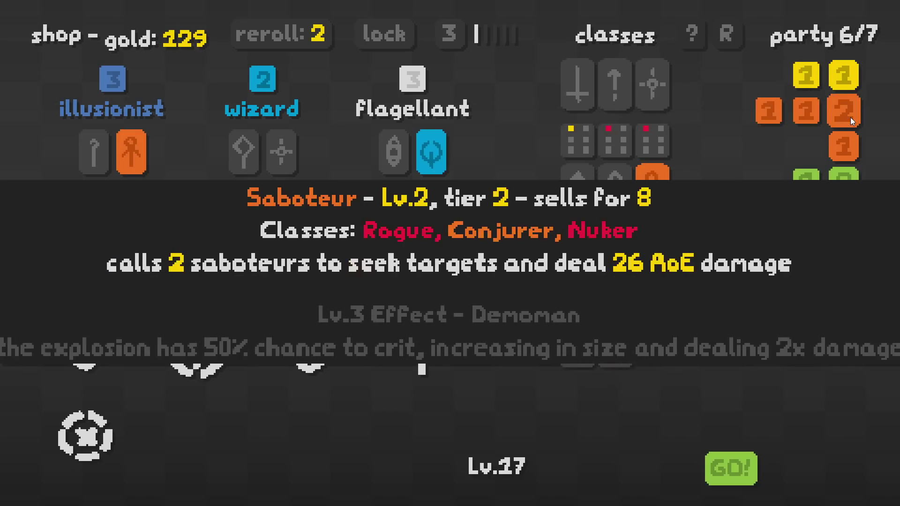
{"action": "left_click", "coordinate": [95, 151]}
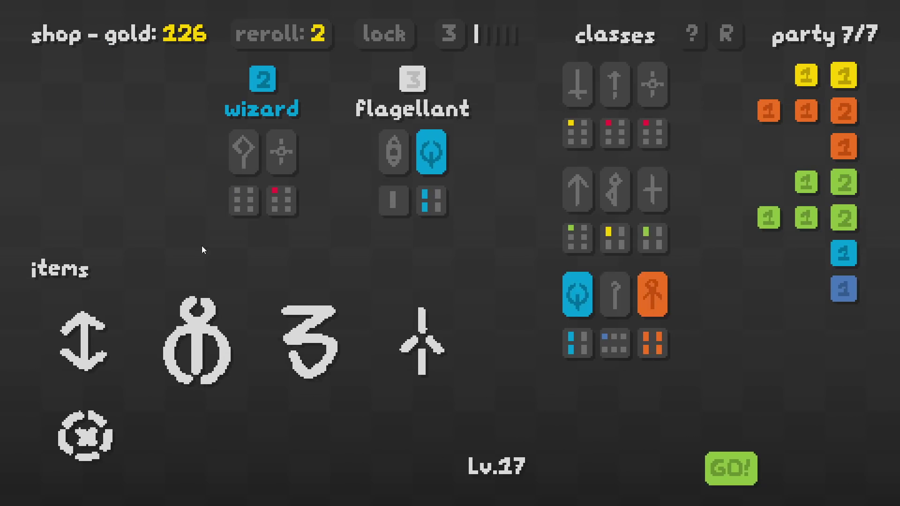
Reroll the shop several times to buy a carver, an engineer and a hunter
{"action": "left_click", "coordinate": [258, 40]}
{"action": "left_click", "coordinate": [258, 39]}
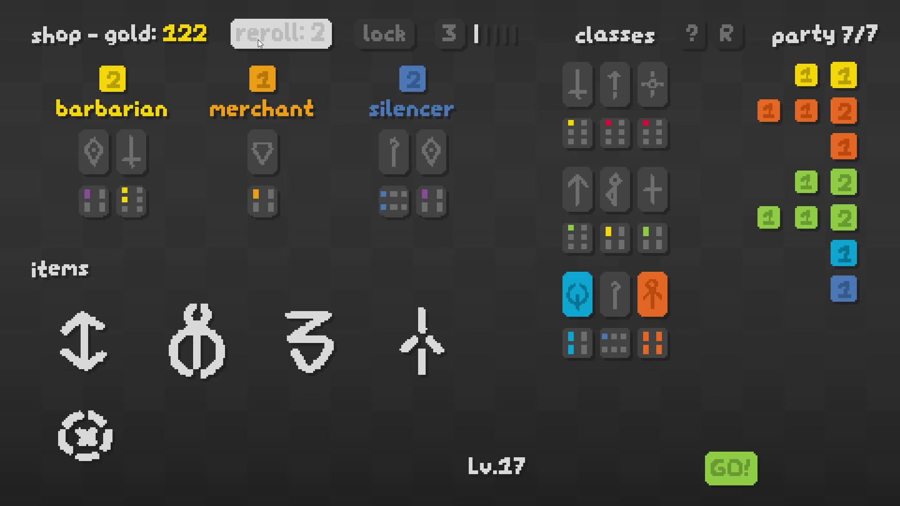
{"action": "left_click", "coordinate": [258, 39]}
{"action": "key", "text": "1"}
{"action": "left_click", "coordinate": [258, 33]}
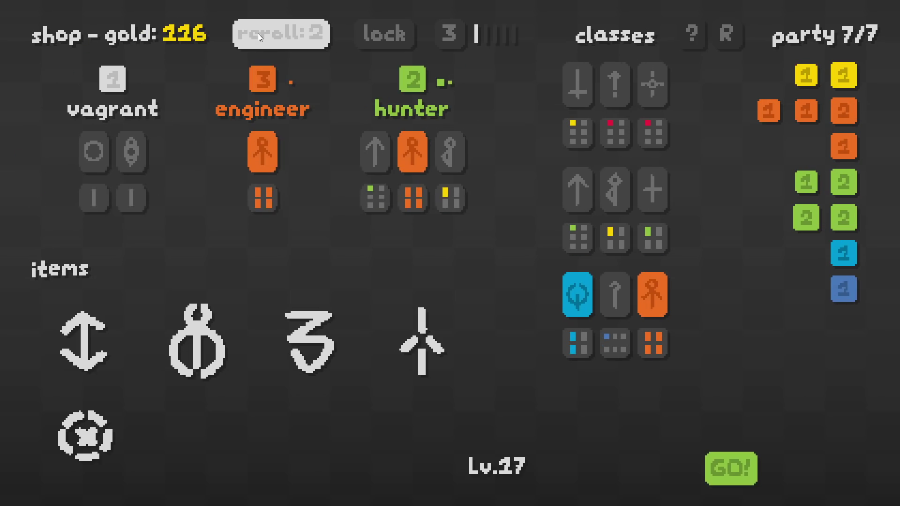
{"action": "left_click", "coordinate": [263, 149]}
{"action": "left_click", "coordinate": [380, 141]}
Buy two saboteurs, then reroll repeatedly and pick up another illusionist
{"action": "left_click", "coordinate": [300, 42]}
{"action": "left_click", "coordinate": [301, 43]}
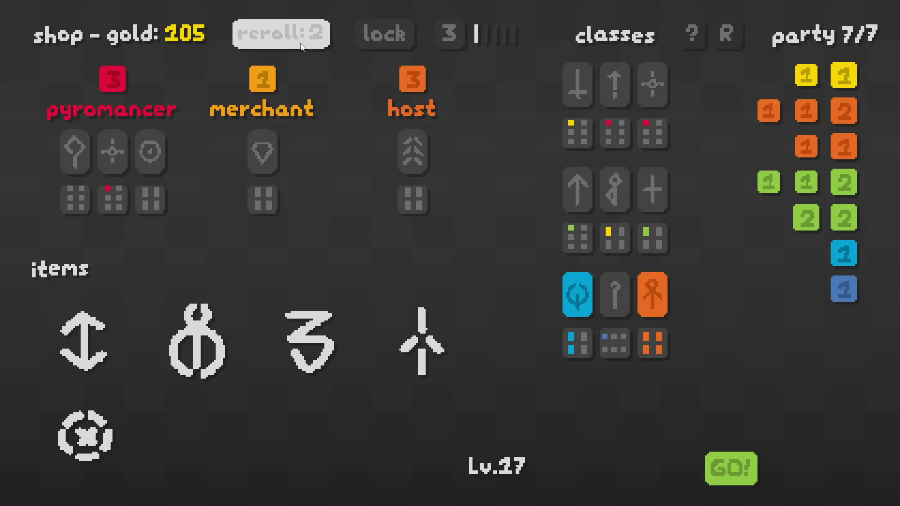
{"action": "left_click", "coordinate": [297, 133]}
{"action": "left_click", "coordinate": [413, 147]}
{"action": "left_click", "coordinate": [308, 39]}
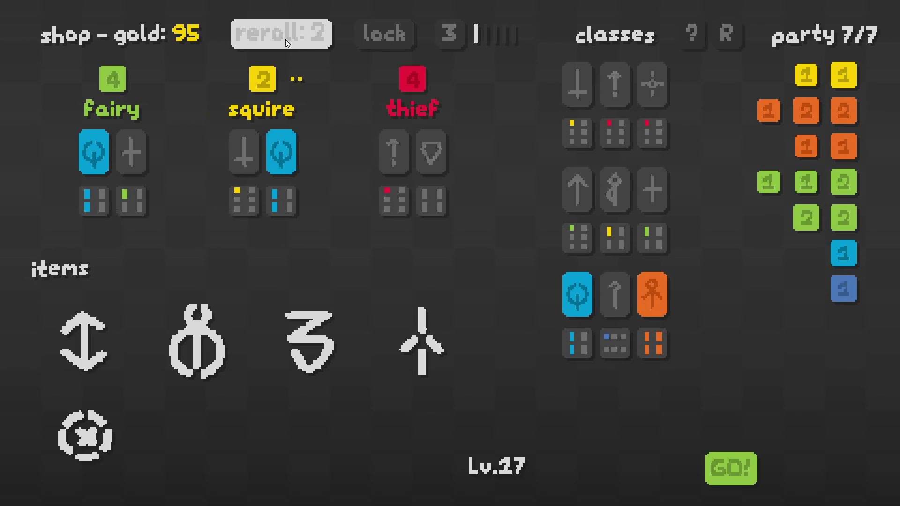
{"action": "left_click", "coordinate": [289, 37]}
{"action": "left_click", "coordinate": [412, 151]}
{"action": "left_click", "coordinate": [317, 30]}
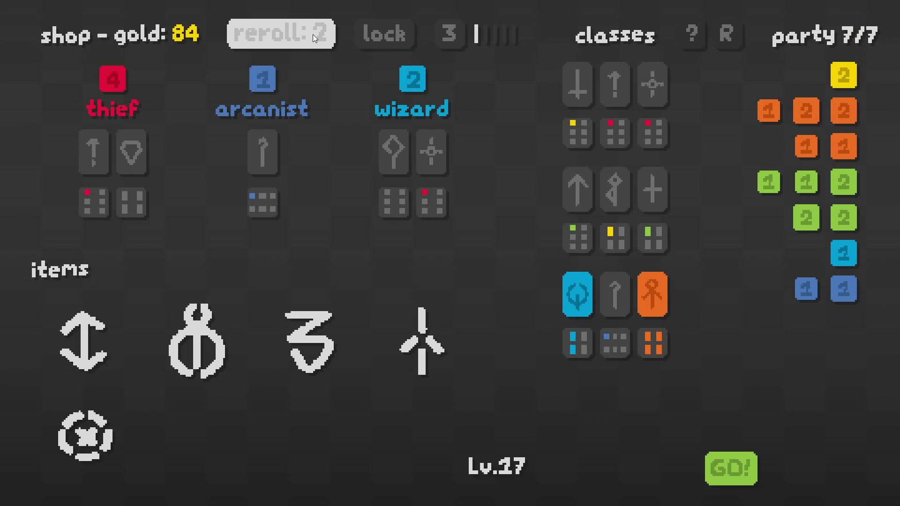
Reroll for two more carvers and two saboteurs to merge upgrades
{"action": "left_click", "coordinate": [312, 34]}
{"action": "left_click", "coordinate": [313, 35]}
{"action": "left_click", "coordinate": [93, 149]}
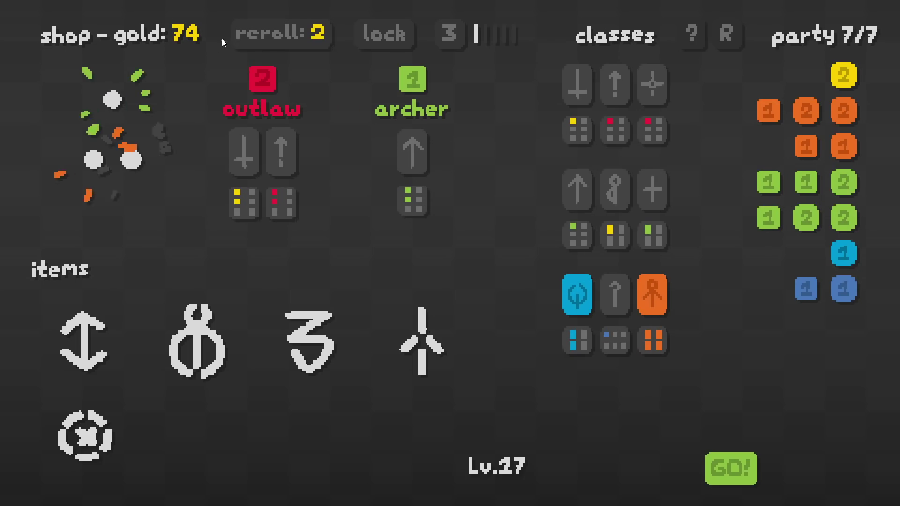
{"action": "left_click", "coordinate": [263, 34]}
{"action": "left_click", "coordinate": [412, 150]}
{"action": "left_click", "coordinate": [308, 34]}
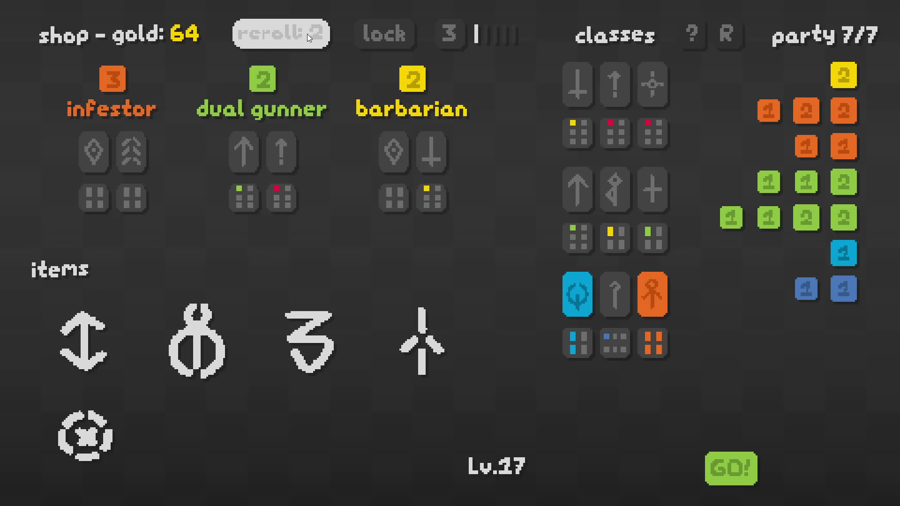
{"action": "left_click", "coordinate": [413, 152]}
{"action": "left_click", "coordinate": [301, 34]}
{"action": "left_click", "coordinate": [275, 93]}
Reroll to buy a squire, an illusionist and one more offered unit
{"action": "left_click", "coordinate": [292, 30]}
{"action": "left_click", "coordinate": [245, 152]}
{"action": "left_click", "coordinate": [286, 29]}
{"action": "left_click", "coordinate": [287, 29]}
{"action": "left_click", "coordinate": [105, 151]}
{"action": "left_click", "coordinate": [279, 25]}
{"action": "left_click", "coordinate": [279, 28]}
{"action": "left_click", "coordinate": [123, 141]}
Reroll the shop and buy a stormweaver into the party
{"action": "left_click", "coordinate": [260, 39]}
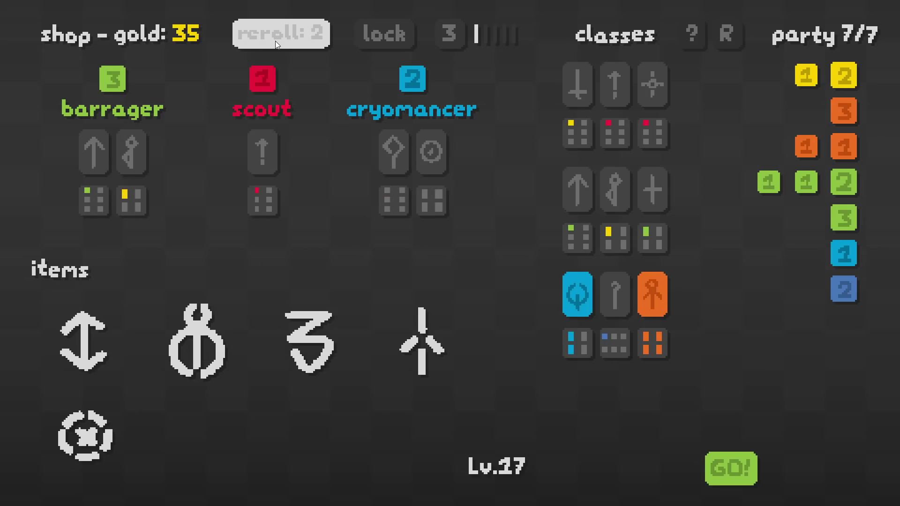
{"action": "left_click", "coordinate": [275, 42]}
{"action": "left_click", "coordinate": [429, 157]}
{"action": "left_click", "coordinate": [290, 35]}
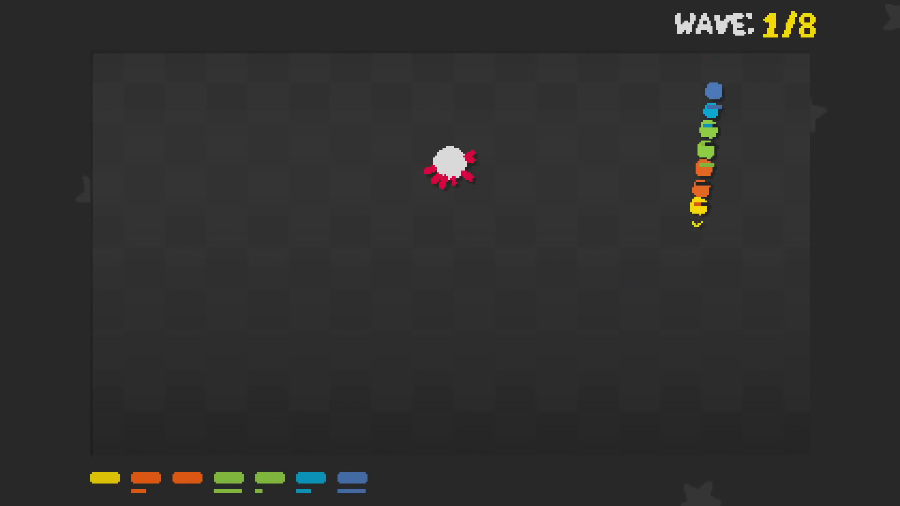
Pause and resume the game, then steer the snake up and down around the enemies
{"action": "key", "text": "Escape"}
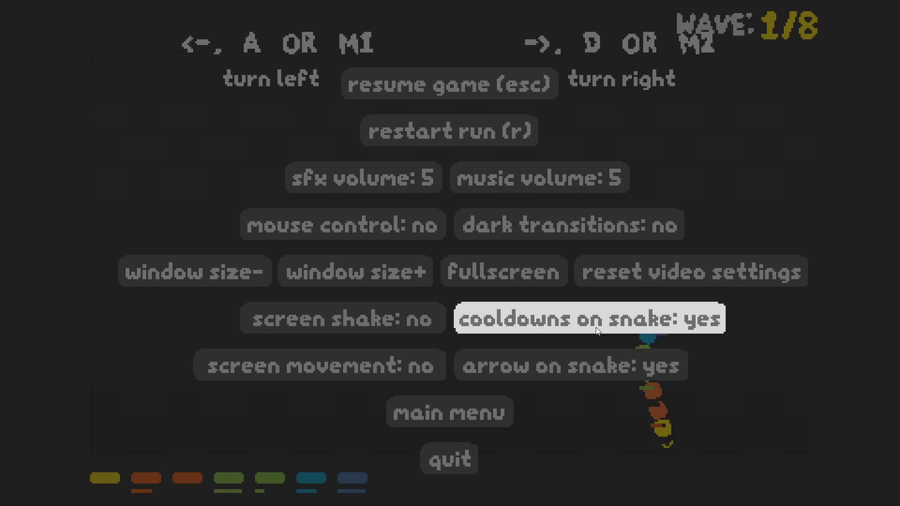
{"action": "left_click", "coordinate": [517, 88]}
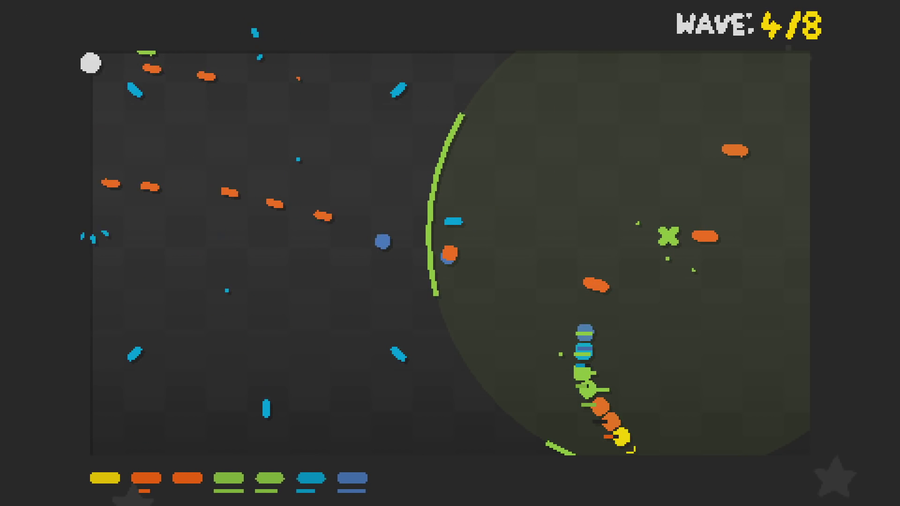
{"action": "key", "text": "Up"}
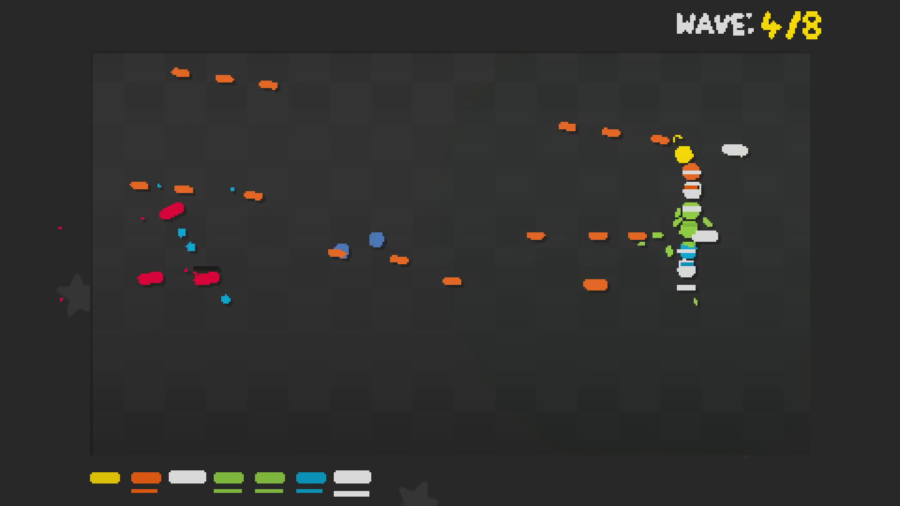
{"action": "key", "text": "Down"}
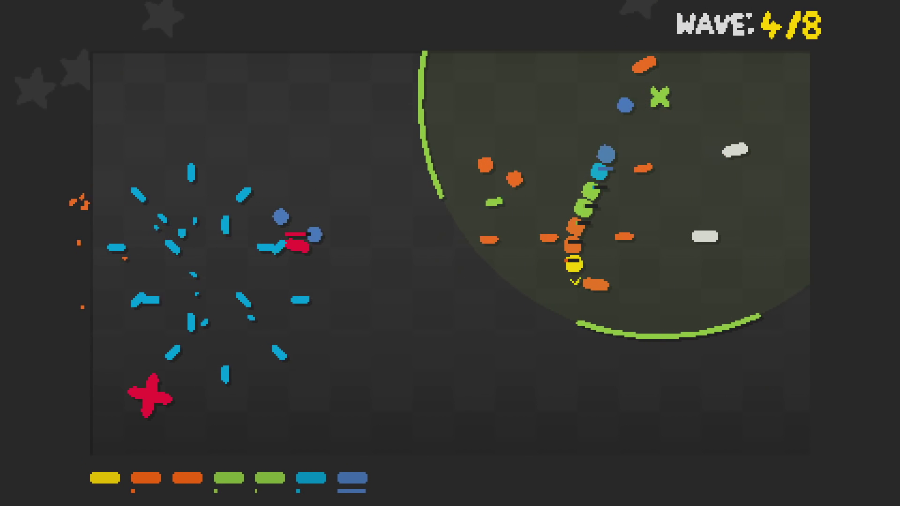
{"action": "key", "text": "Up"}
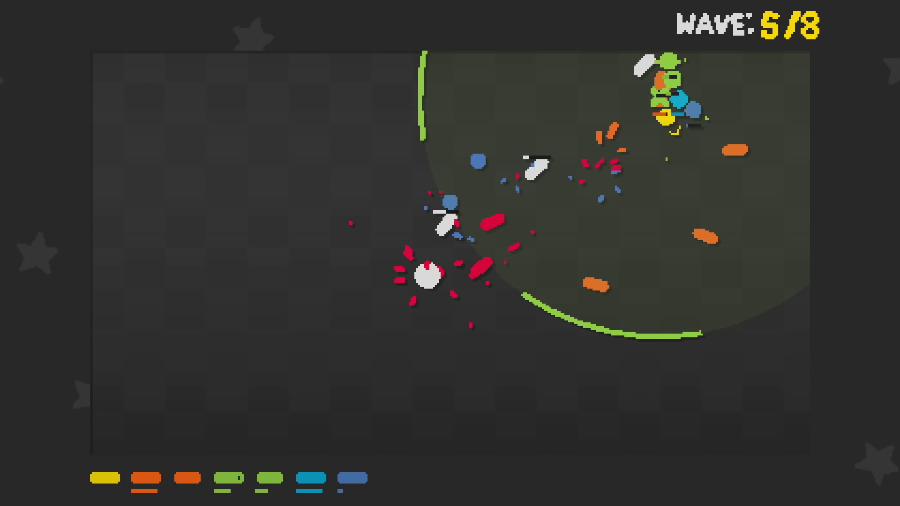
{"action": "key", "text": "Right"}
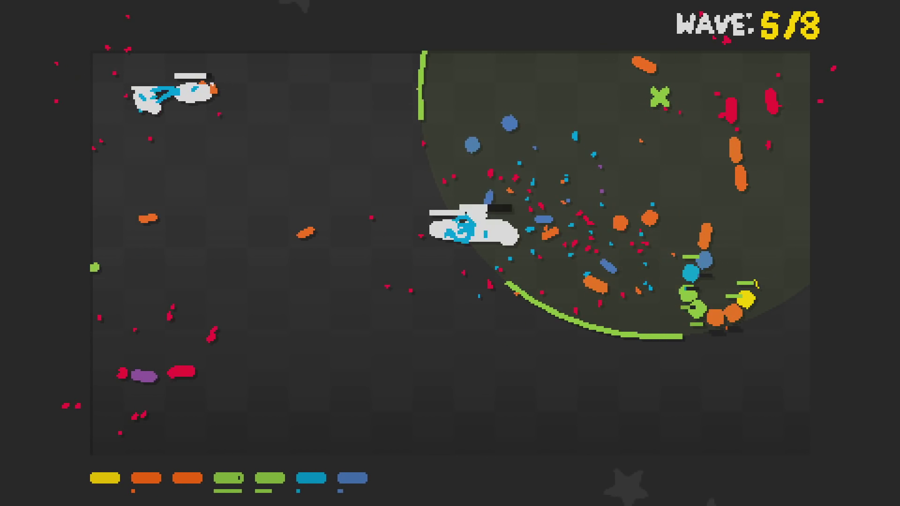
{"action": "key", "text": "Up"}
{"action": "key", "text": "Left"}
{"action": "key", "text": "Up"}
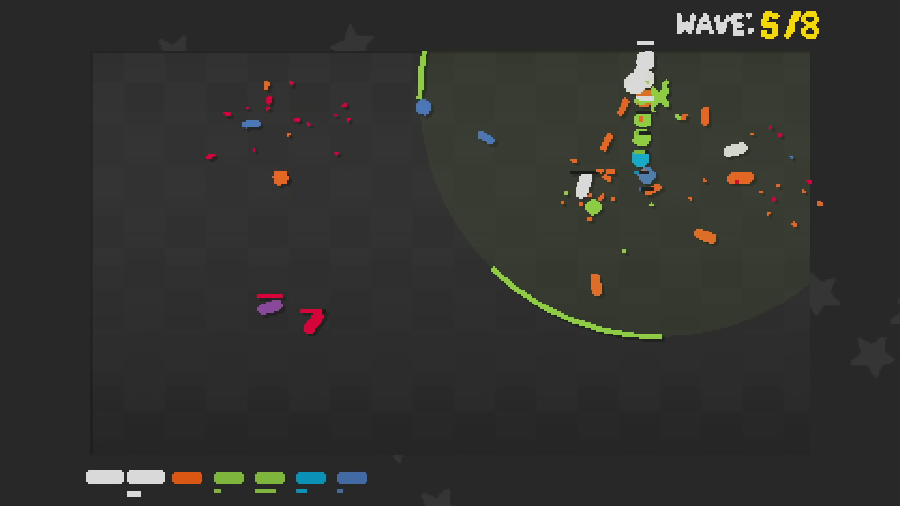
Zigzag the snake toward the top centre, dodging enemies to finish wave 6
{"action": "key", "text": "Down"}
{"action": "key", "text": "Down"}
{"action": "key", "text": "Right"}
{"action": "key", "text": "Left"}
{"action": "key", "text": "Down"}
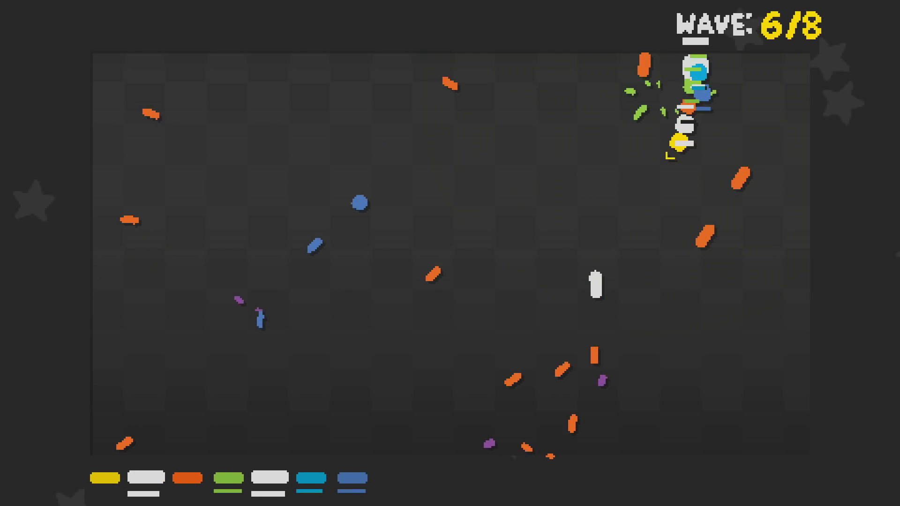
{"action": "key", "text": "Left"}
{"action": "key", "text": "Up"}
{"action": "key", "text": "Left"}
{"action": "key", "text": "Down"}
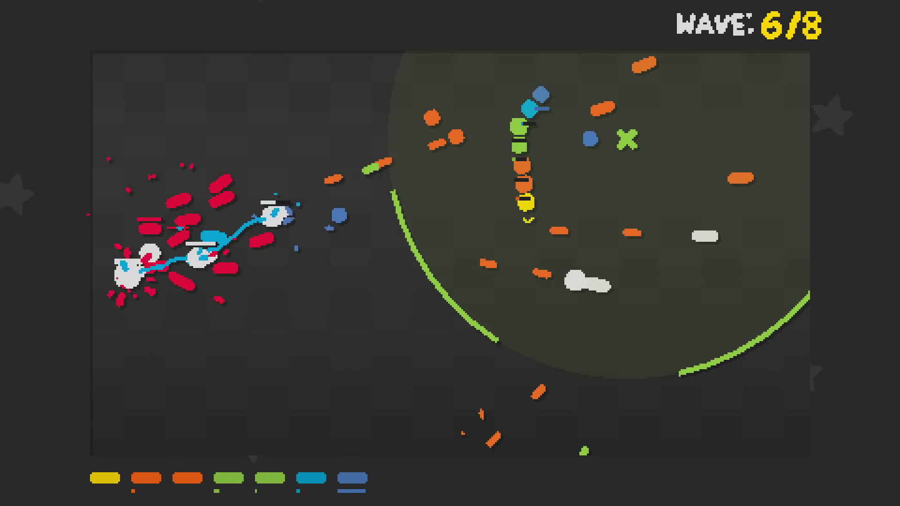
{"action": "key", "text": "Right"}
Circle and sweep the snake through the final waves until the arena clears
{"action": "key", "text": "Up"}
{"action": "key", "text": "Left"}
{"action": "key", "text": "Left"}
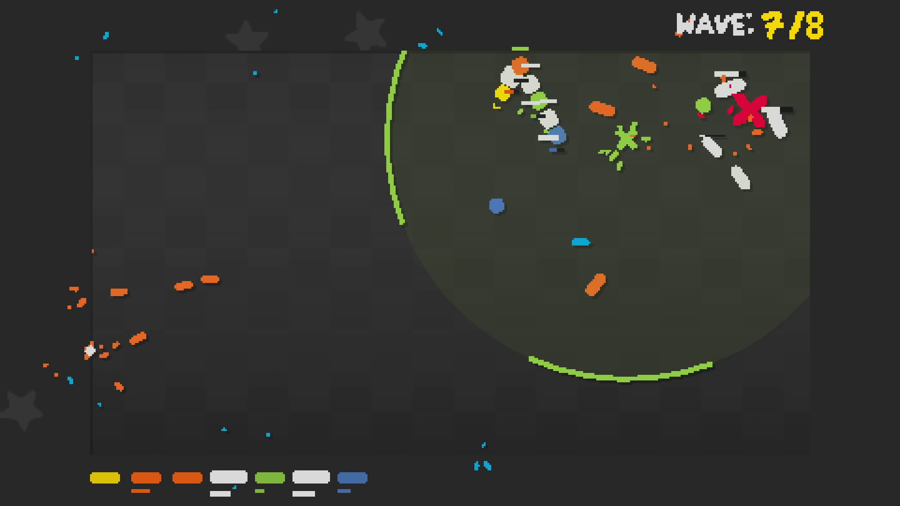
{"action": "key", "text": "Left"}
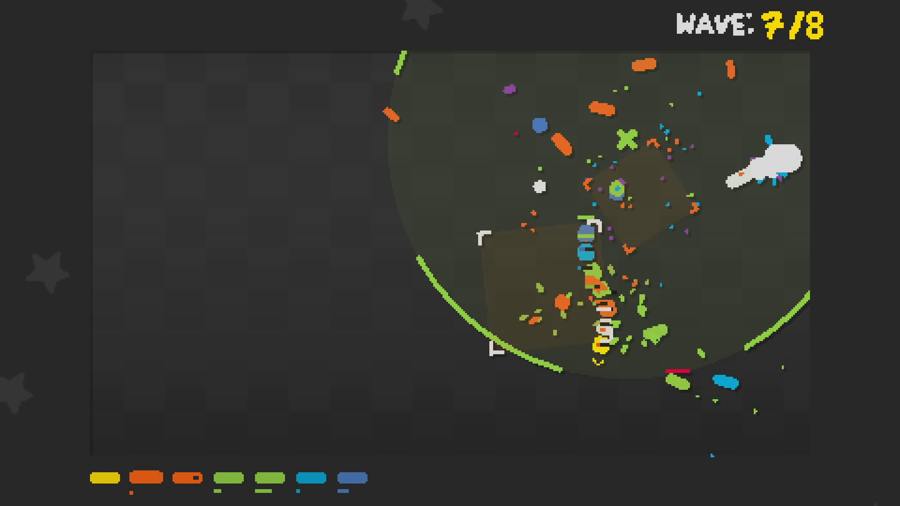
{"action": "key", "text": "Left"}
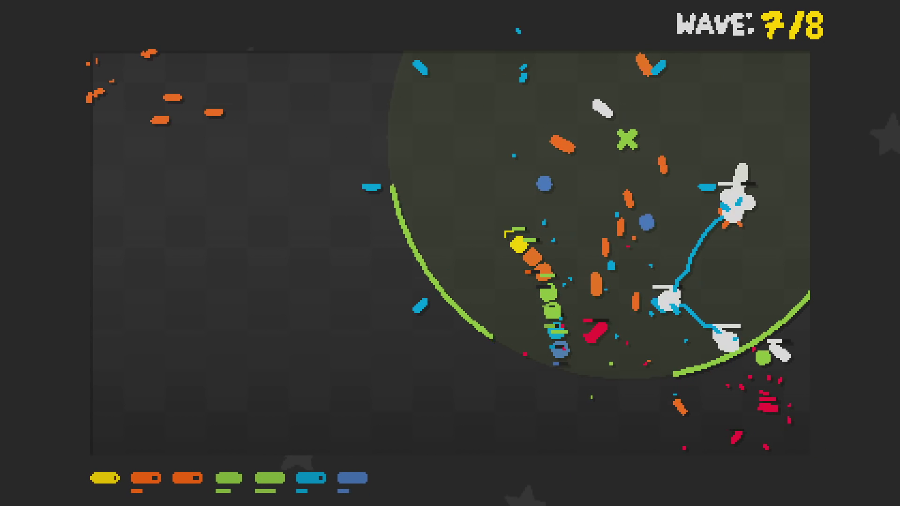
{"action": "key", "text": "Right"}
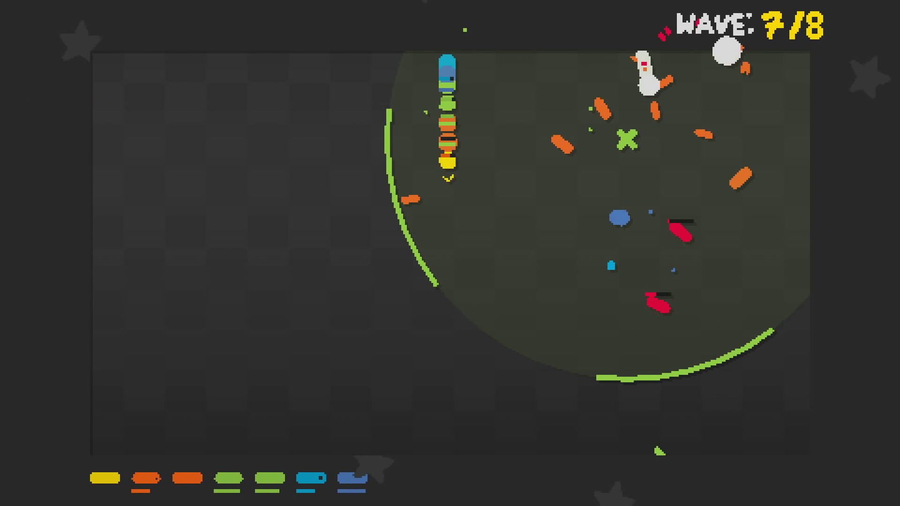
{"action": "key", "text": "Left"}
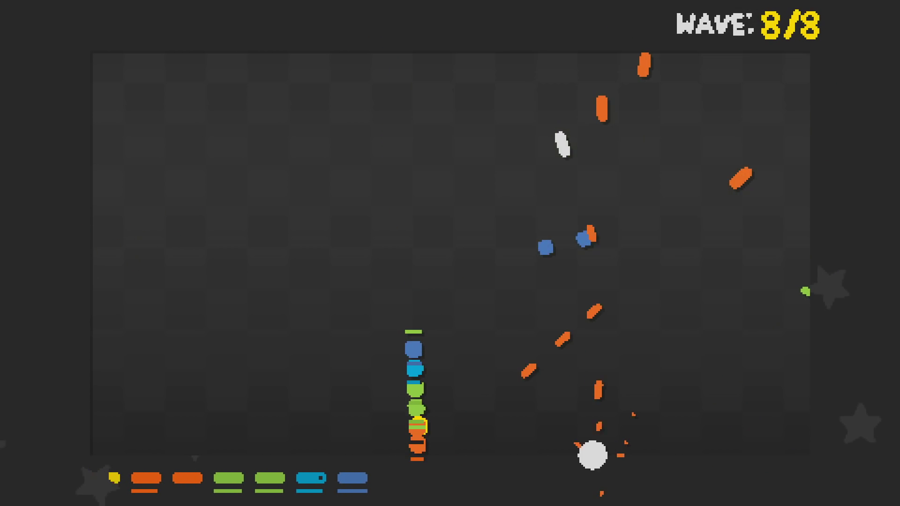
{"action": "key", "text": "Right"}
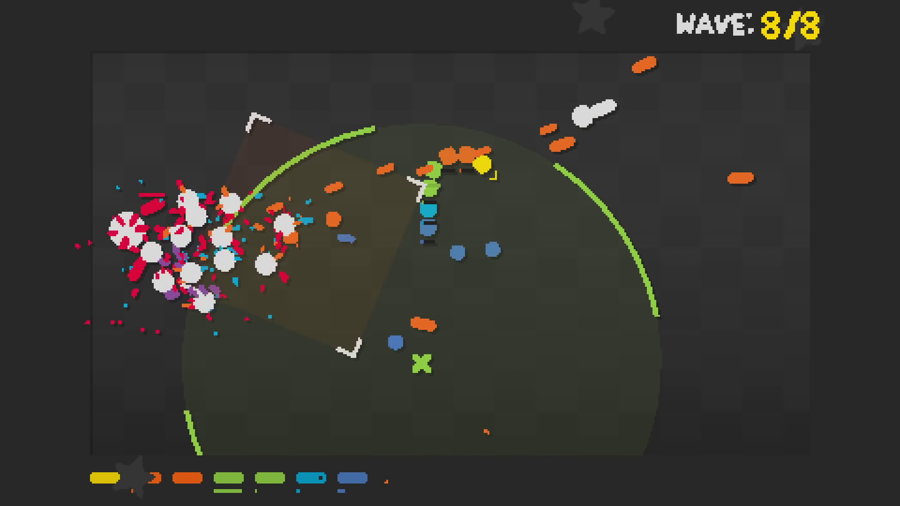
{"action": "key", "text": "Right"}
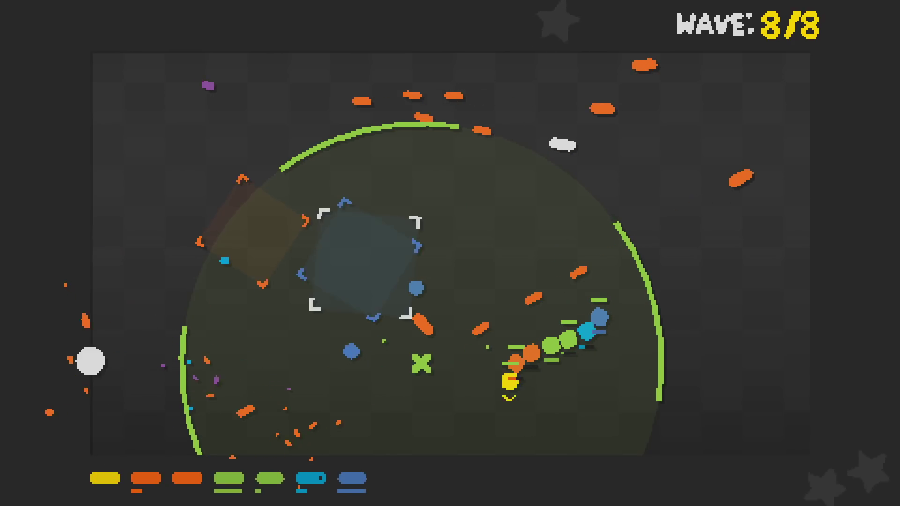
{"action": "key", "text": "Left"}
{"action": "key", "text": "Right"}
{"action": "key", "text": "Left"}
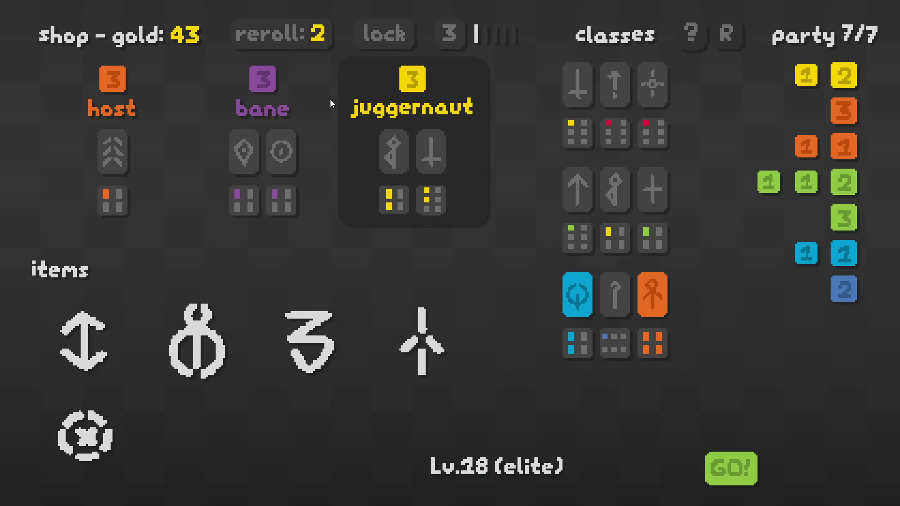
Reroll the shop twice and buy an illusionist for the party
{"action": "left_click", "coordinate": [257, 41]}
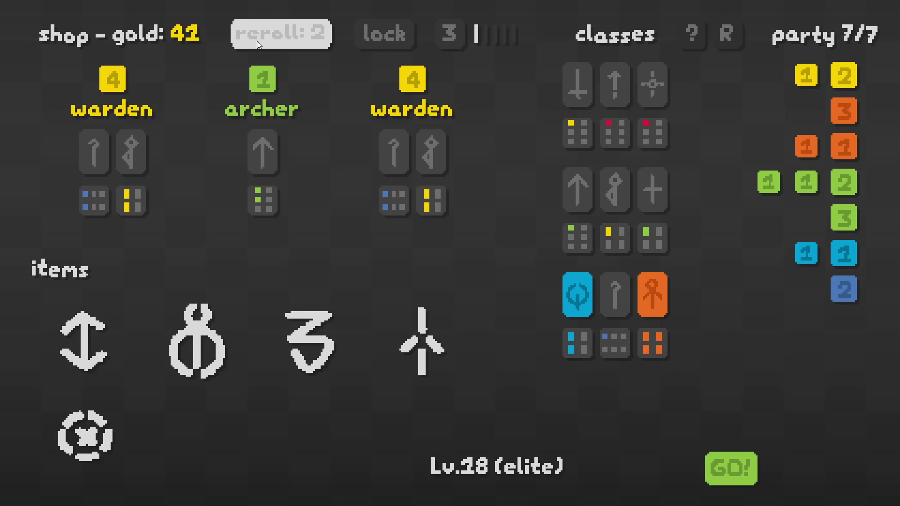
{"action": "left_click", "coordinate": [256, 41]}
{"action": "left_click", "coordinate": [134, 149]}
Reroll the shop twice more and start the level-18 elite fight
{"action": "left_click", "coordinate": [306, 32]}
{"action": "left_click", "coordinate": [306, 32]}
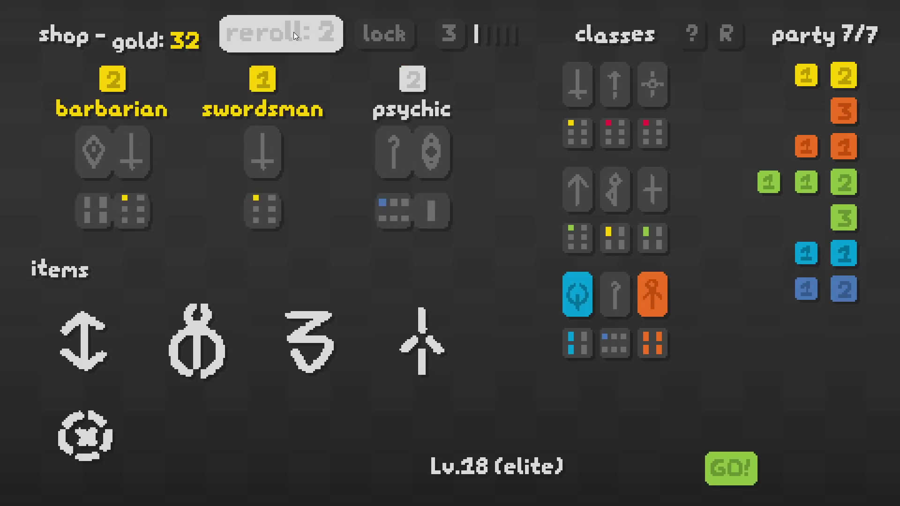
{"action": "left_click", "coordinate": [293, 32]}
{"action": "left_click", "coordinate": [293, 32]}
{"action": "left_click", "coordinate": [734, 455]}
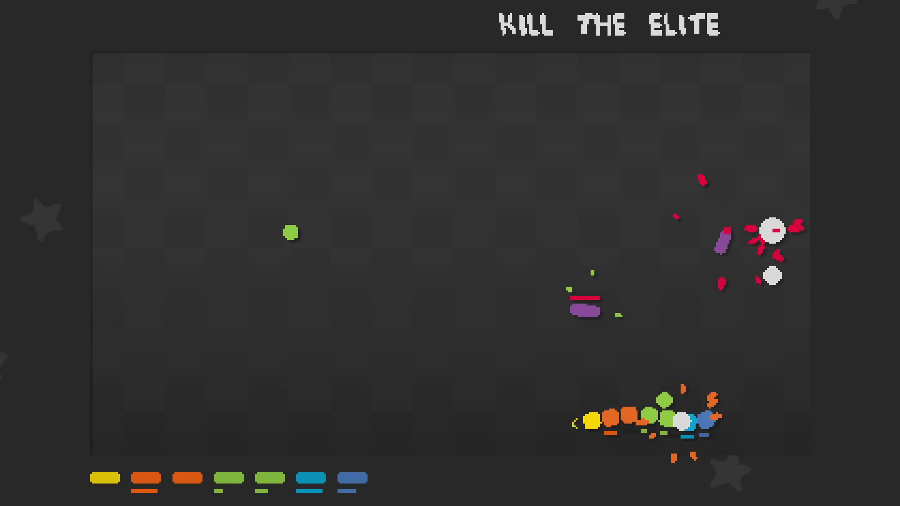
Steer the snake up from the bottom and swing it toward the level-18 elite
{"action": "key", "text": "d"}
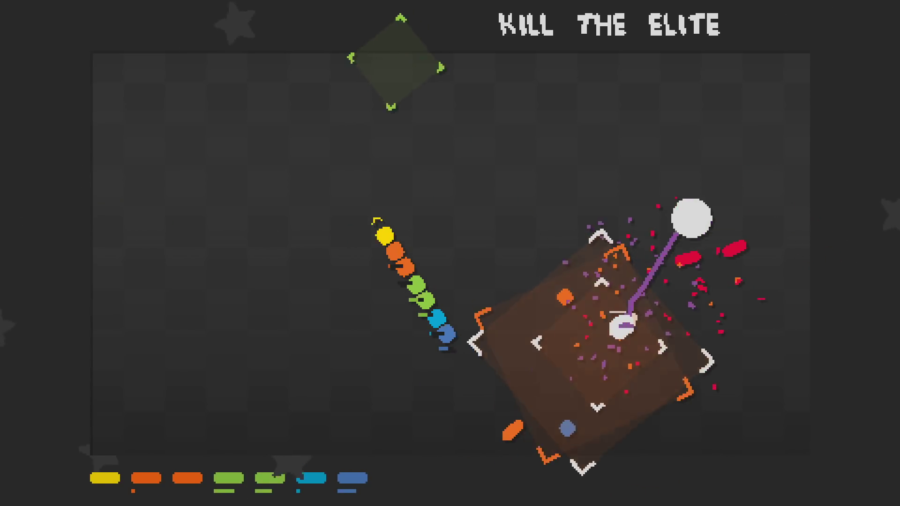
{"action": "key", "text": "d"}
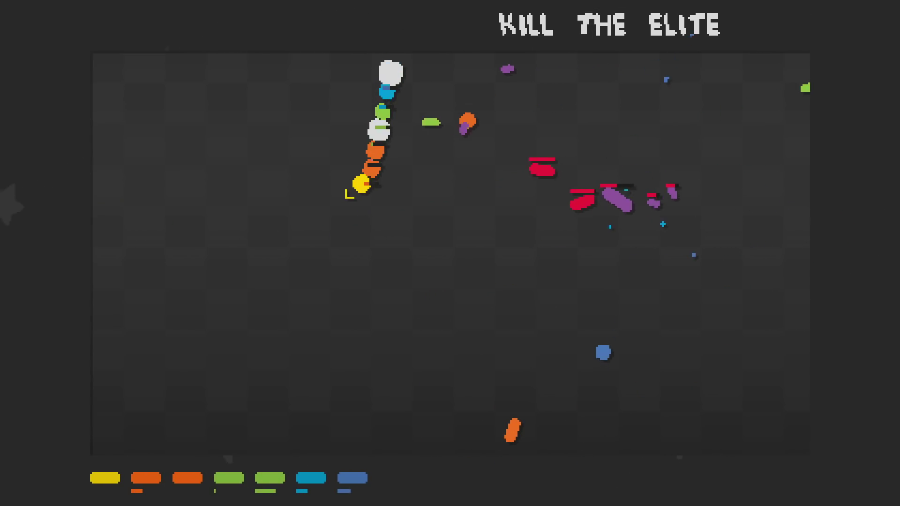
{"action": "key", "text": "d"}
{"action": "key", "text": "a"}
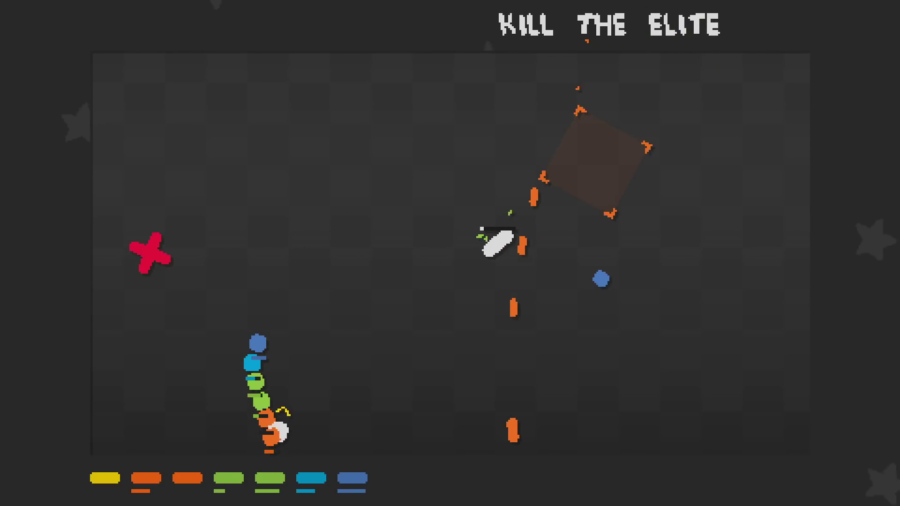
{"action": "key", "text": "d"}
{"action": "key", "text": "a"}
{"action": "key", "text": "d"}
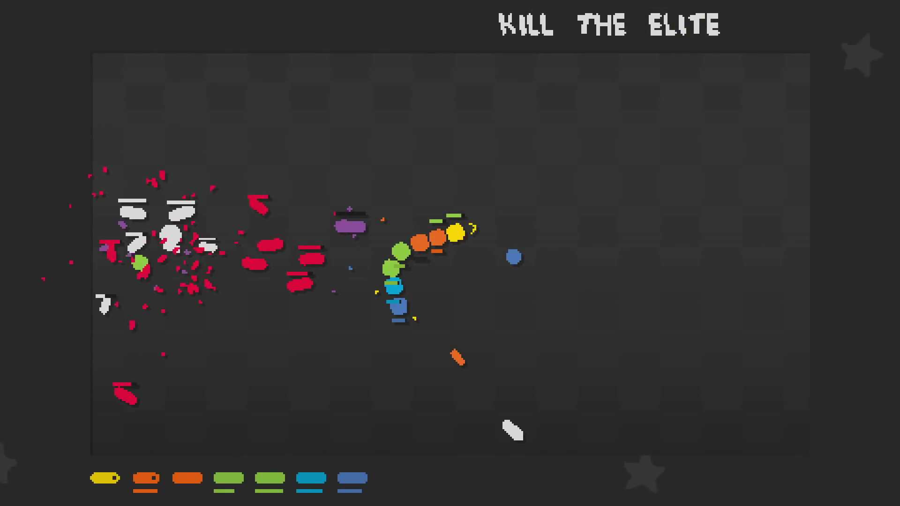
{"action": "key", "text": "a"}
{"action": "key", "text": "d"}
Circle the snake down the right side and along the top until the elite dies
{"action": "key", "text": "d"}
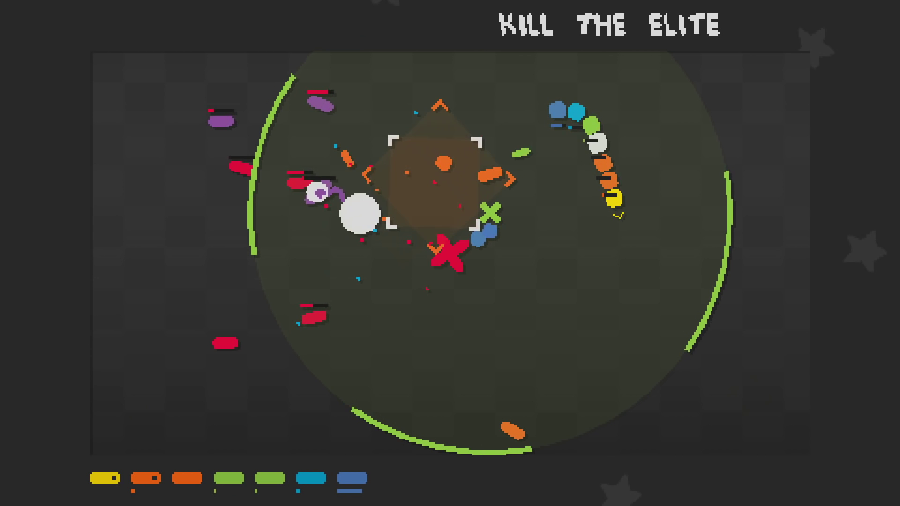
{"action": "key", "text": "d"}
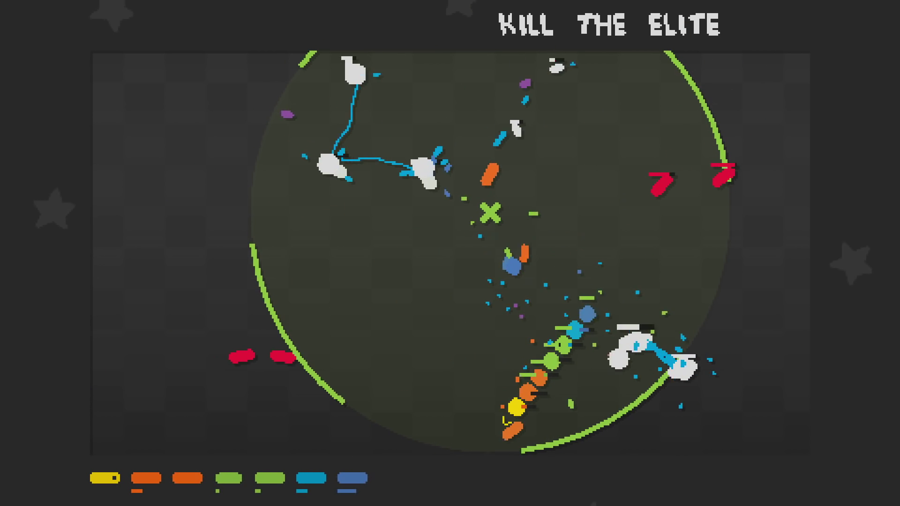
{"action": "key", "text": "d"}
{"action": "key", "text": "d"}
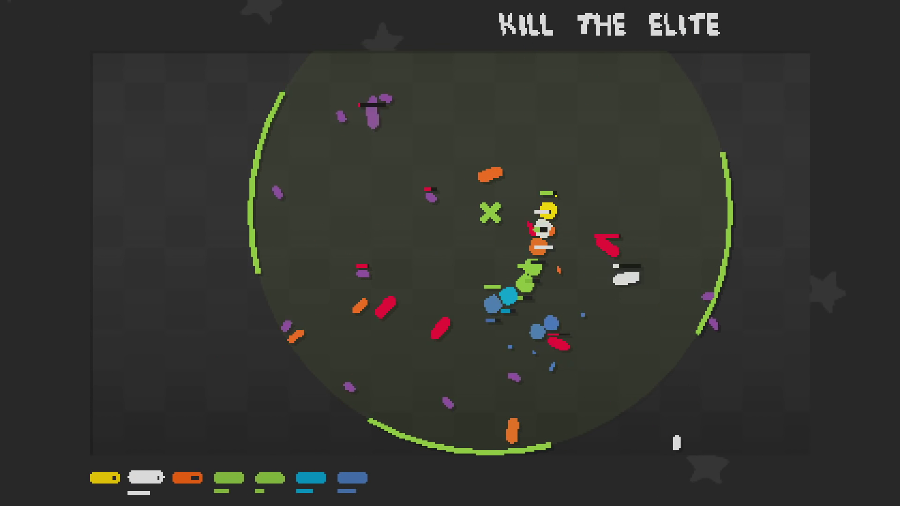
{"action": "key", "text": "a"}
{"action": "key", "text": "d"}
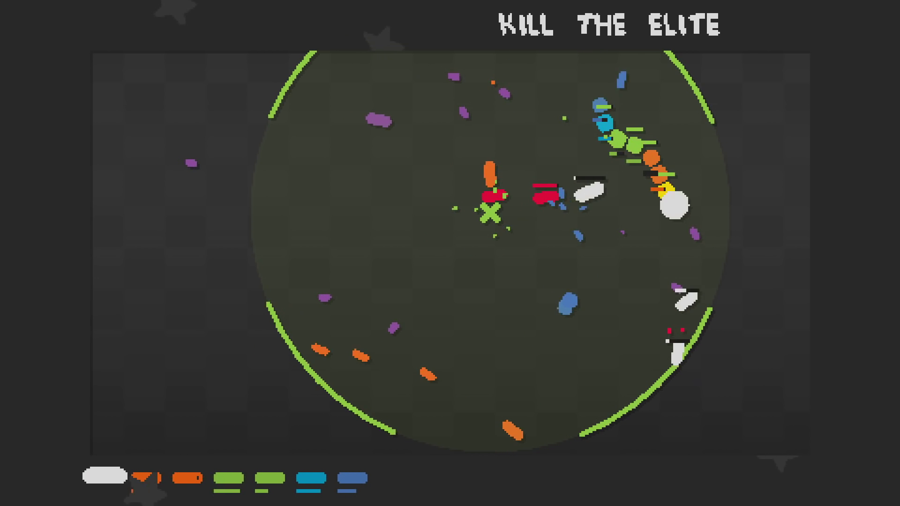
{"action": "key", "text": "d"}
{"action": "key", "text": "d"}
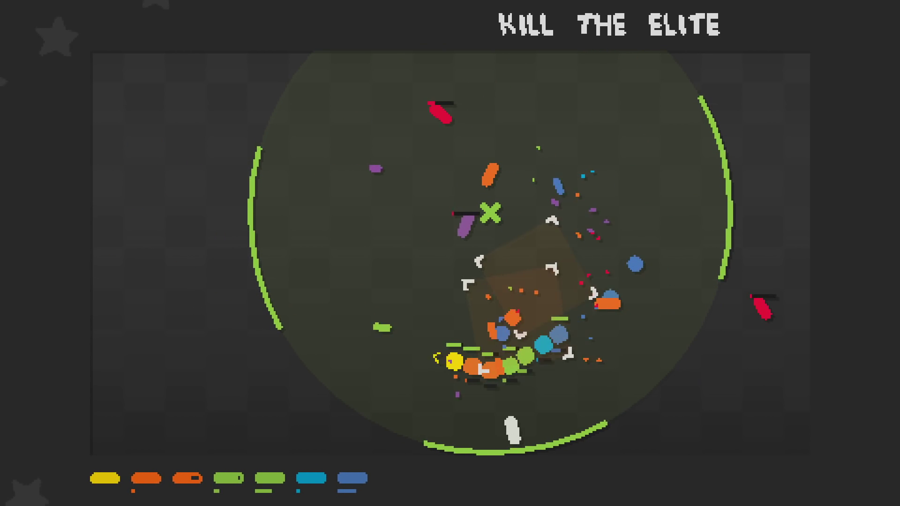
{"action": "key", "text": "d"}
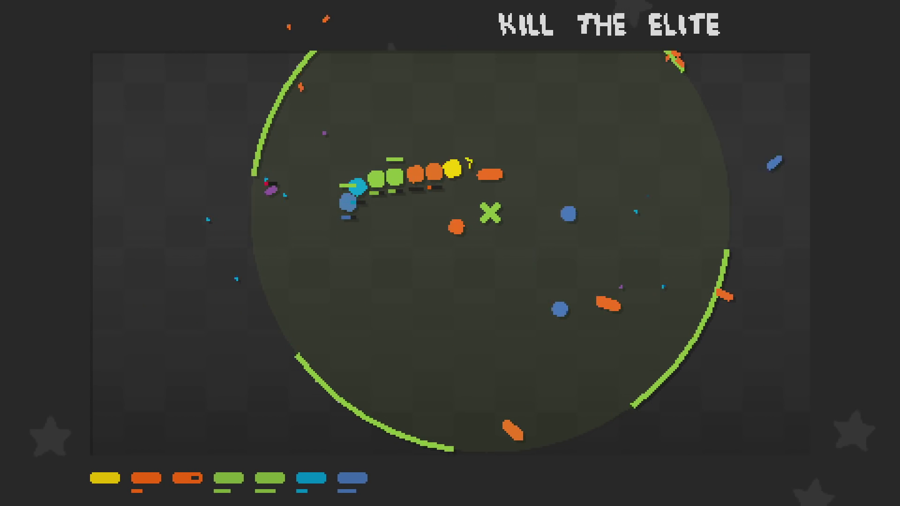
{"action": "key", "text": "a"}
{"action": "key", "text": "d"}
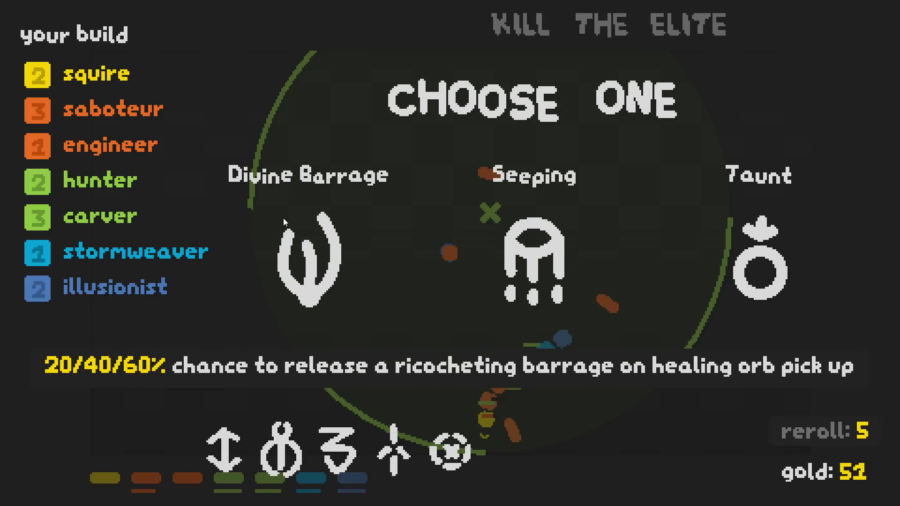
Pick the Taunt item, then upgrade it twice to level 2 in the shop
{"action": "left_click", "coordinate": [718, 232]}
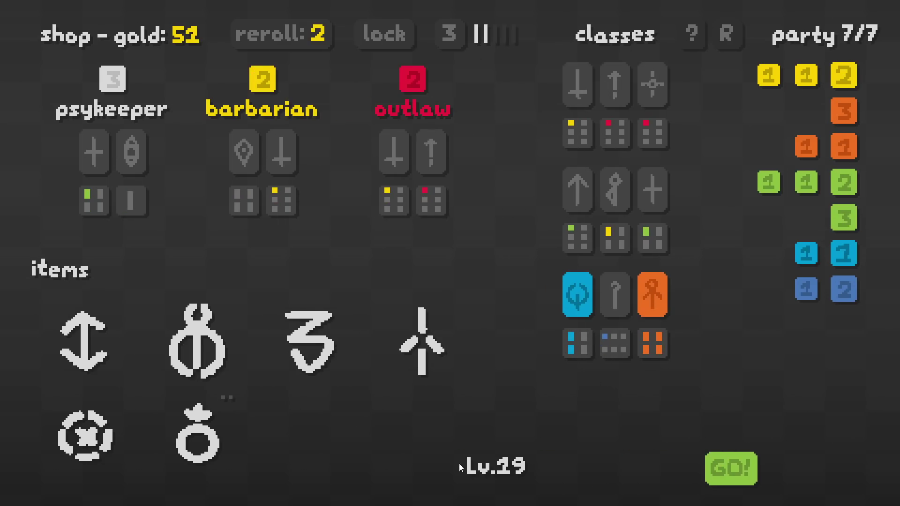
{"action": "left_click", "coordinate": [222, 442]}
{"action": "left_click", "coordinate": [222, 439]}
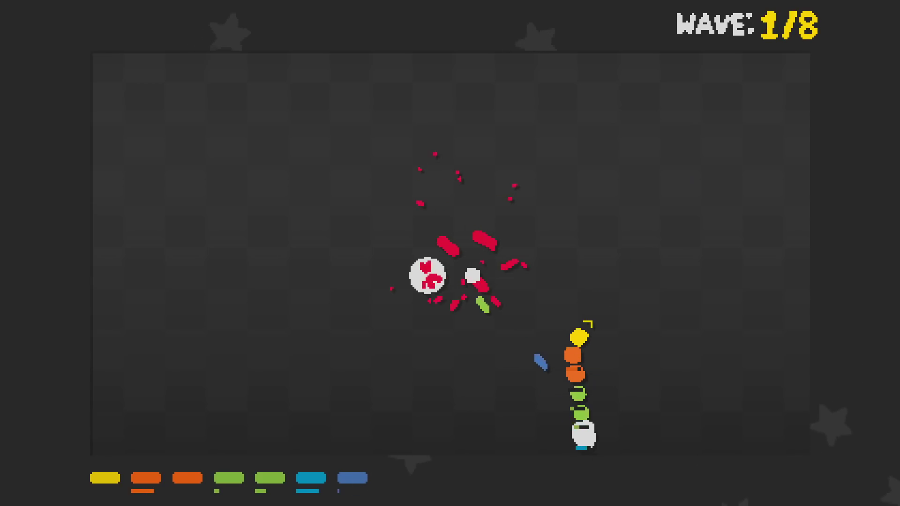
Steer the snake back and forth along the top of the level-19 arena
{"action": "key", "text": "d"}
{"action": "key", "text": "a"}
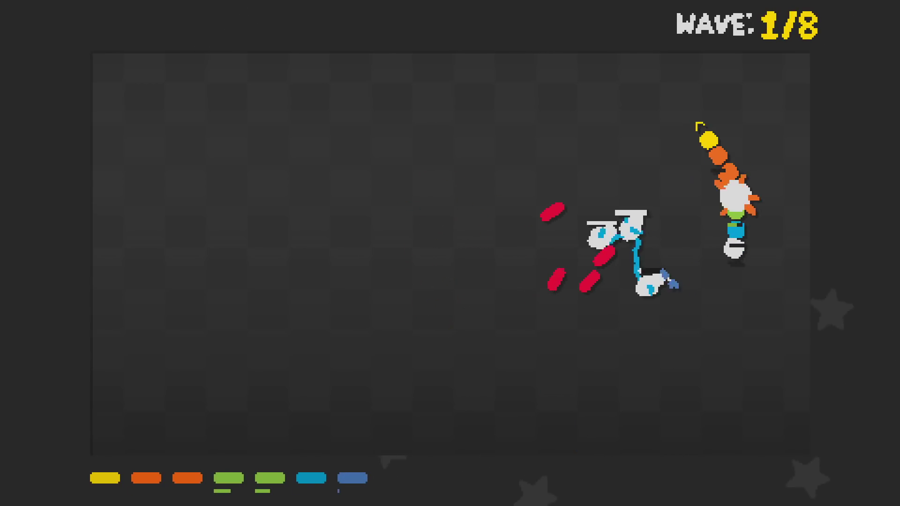
{"action": "key", "text": "a"}
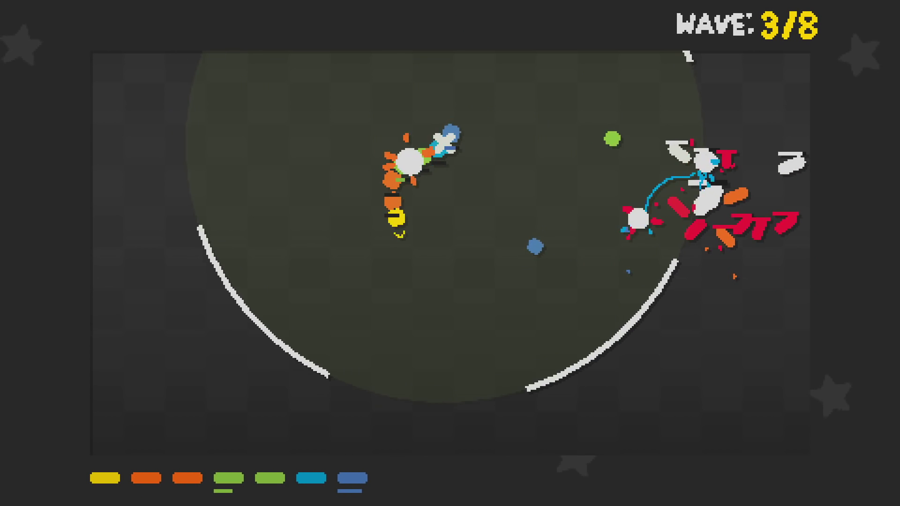
{"action": "key", "text": "a"}
{"action": "key", "text": "w"}
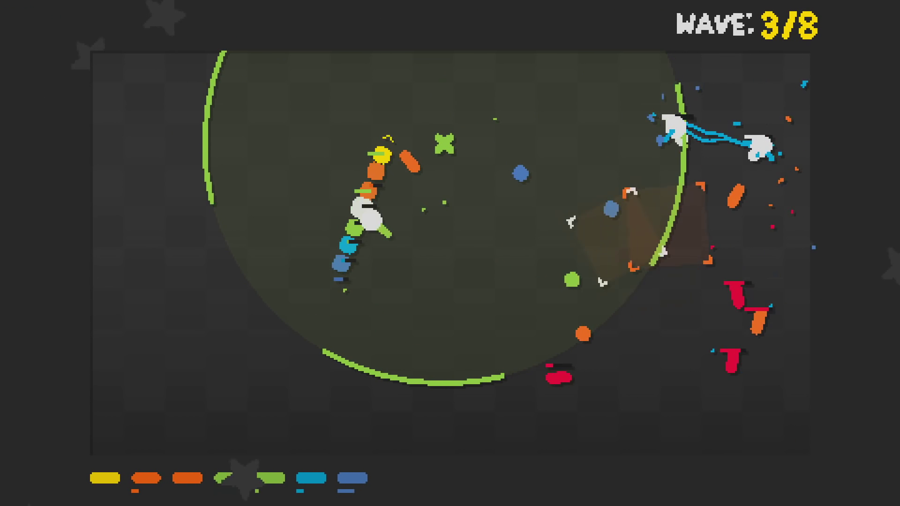
{"action": "key", "text": "d"}
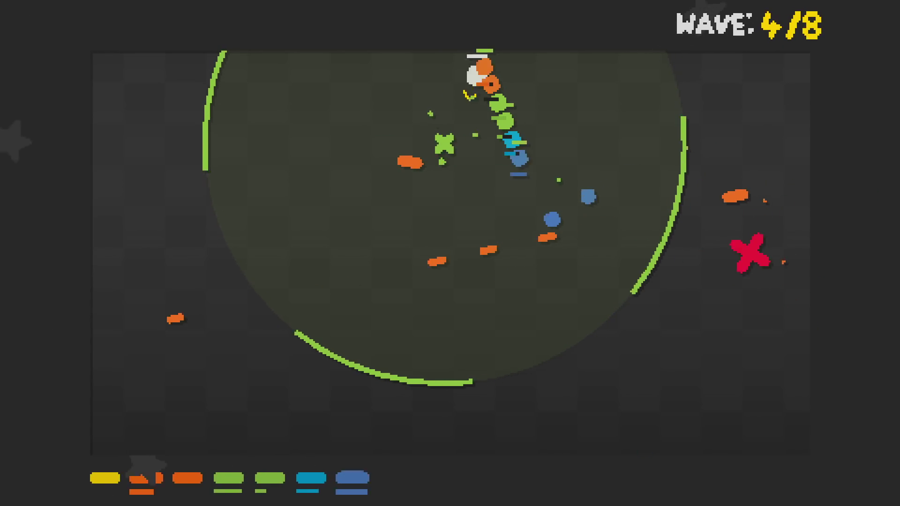
{"action": "key", "text": "d"}
{"action": "key", "text": "w"}
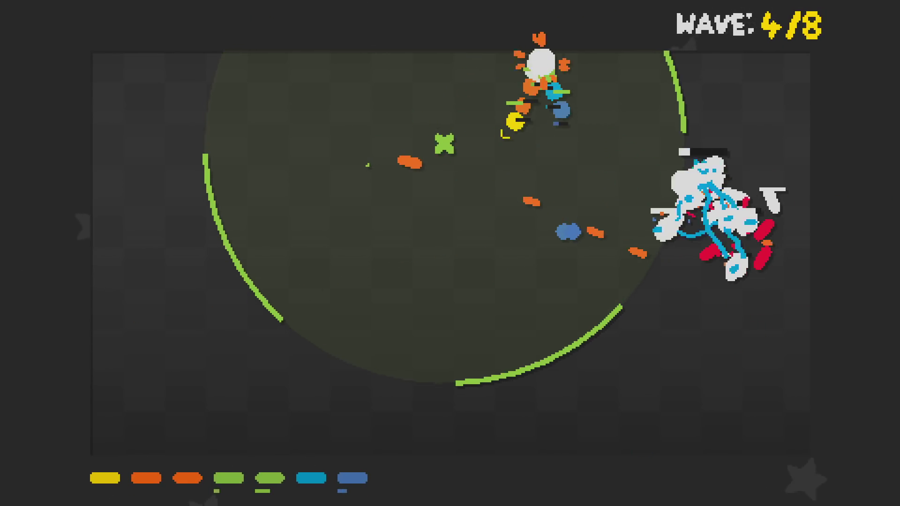
{"action": "key", "text": "d"}
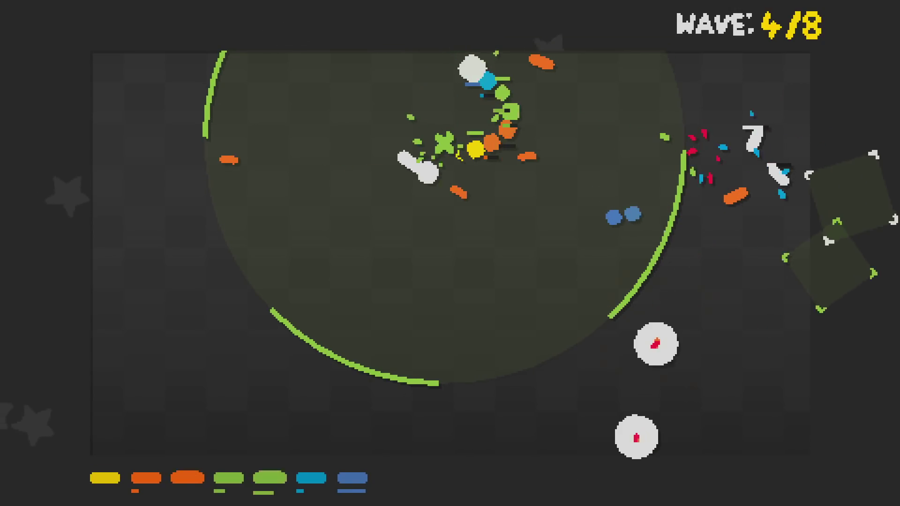
Weave the snake between the top and lower right, dodging enemies
{"action": "key", "text": "d"}
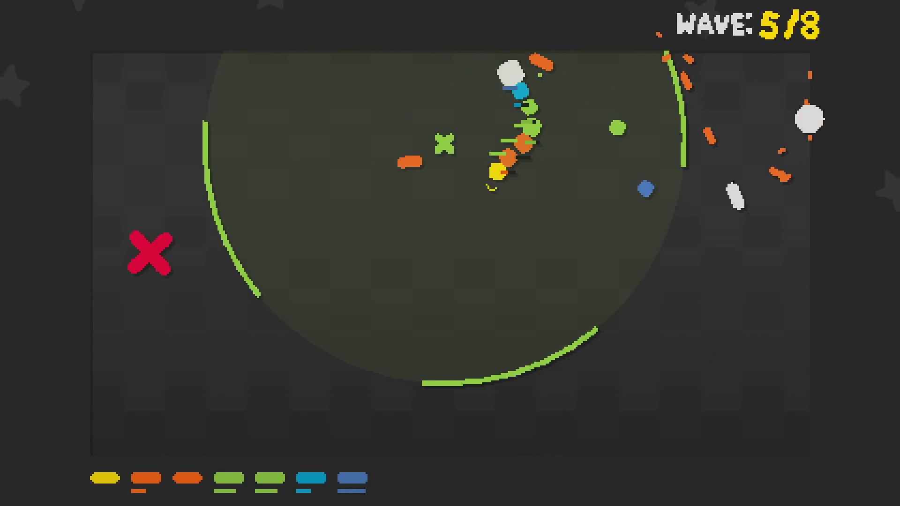
{"action": "key", "text": "a"}
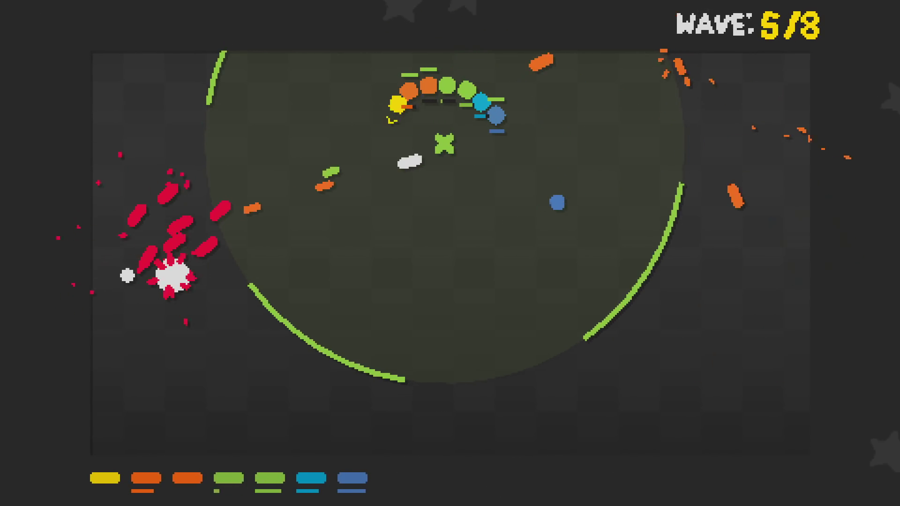
{"action": "key", "text": "a"}
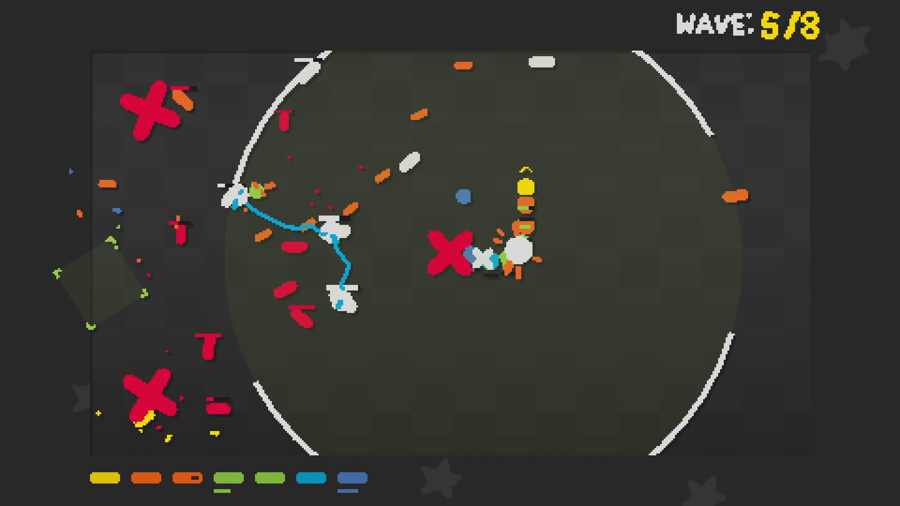
{"action": "key", "text": "d"}
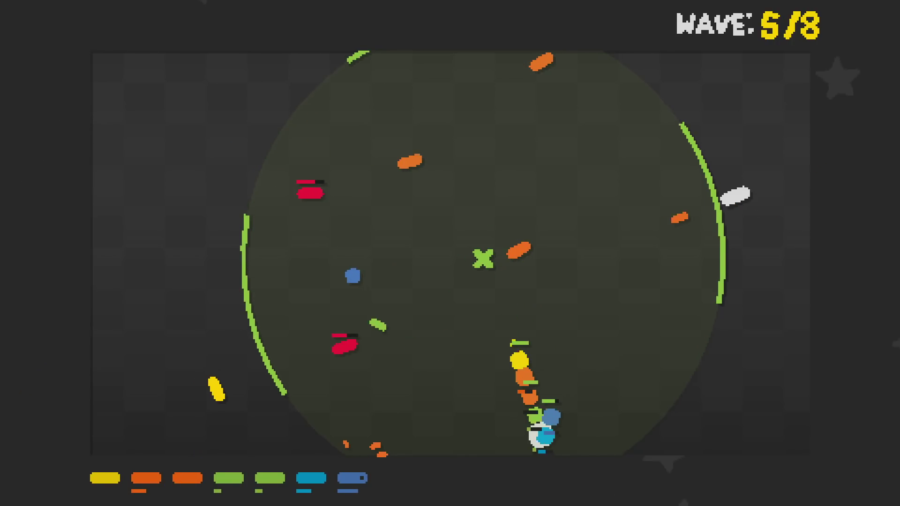
{"action": "key", "text": "d"}
{"action": "key", "text": "a"}
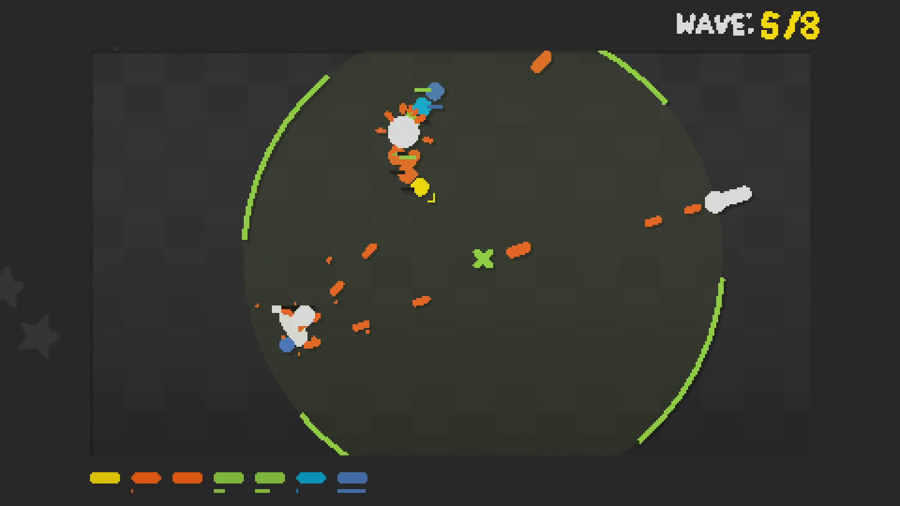
{"action": "key", "text": "a"}
{"action": "key", "text": "d"}
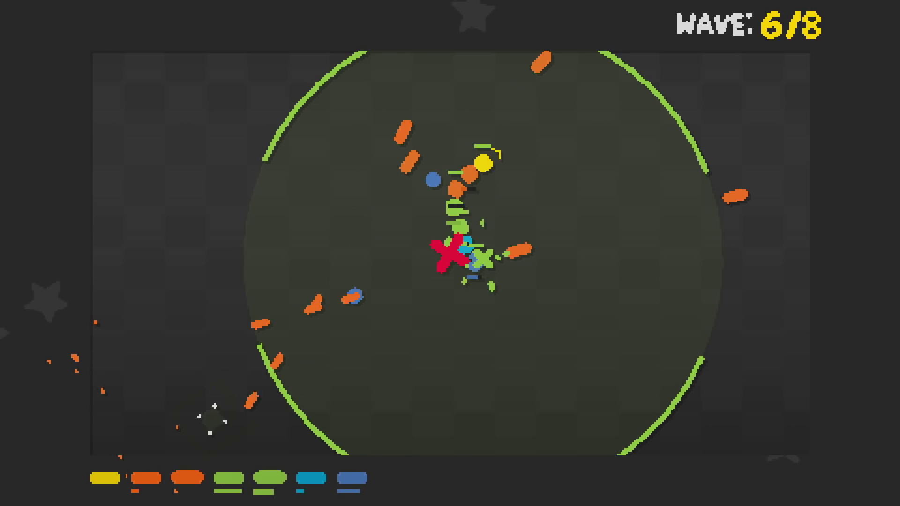
{"action": "key", "text": "d"}
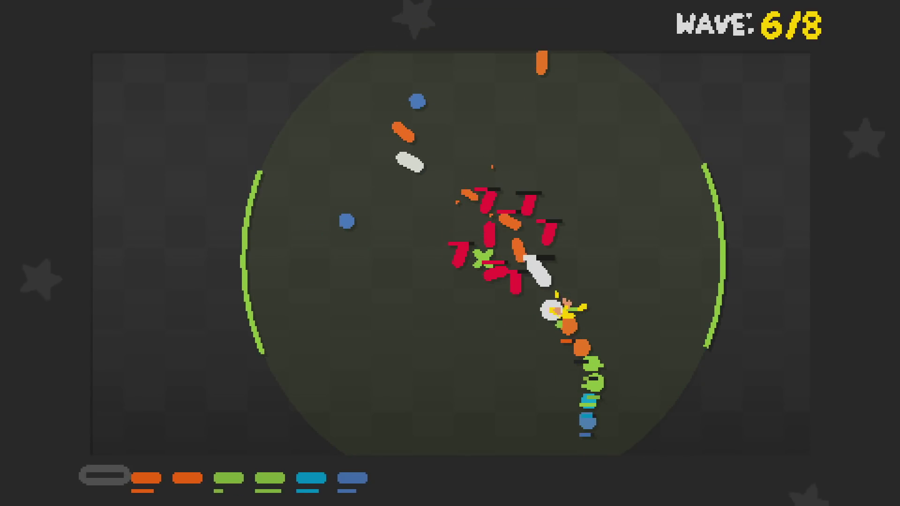
Circle the snake around the enemies until wave 8 of 8 is cleared
{"action": "key", "text": "d"}
{"action": "key", "text": "a"}
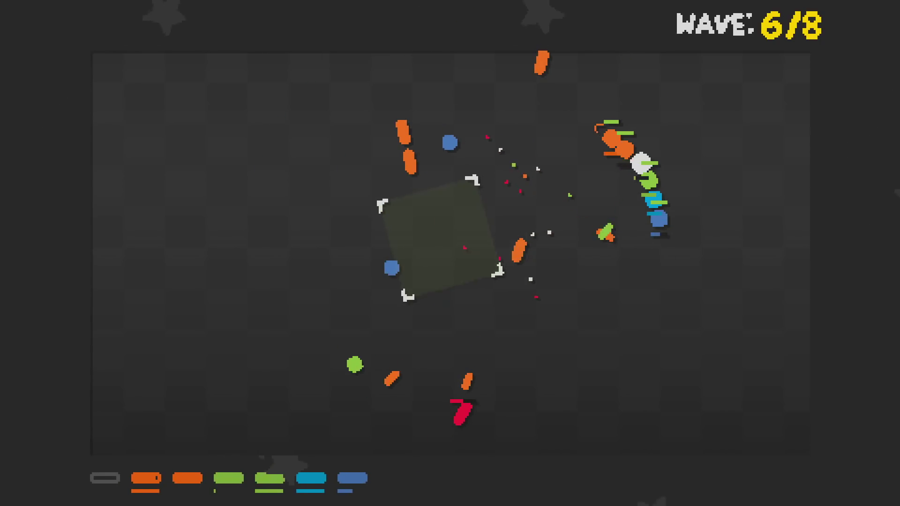
{"action": "key", "text": "a"}
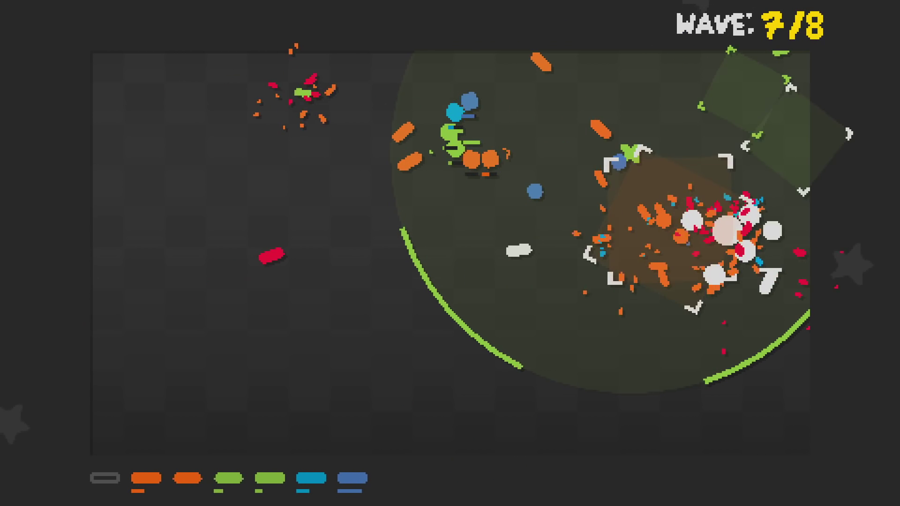
{"action": "key", "text": "a"}
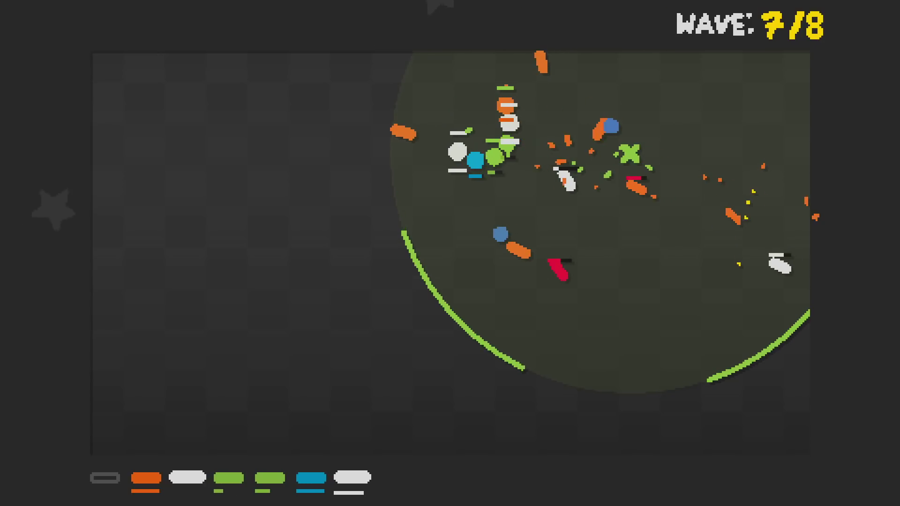
{"action": "key", "text": "d"}
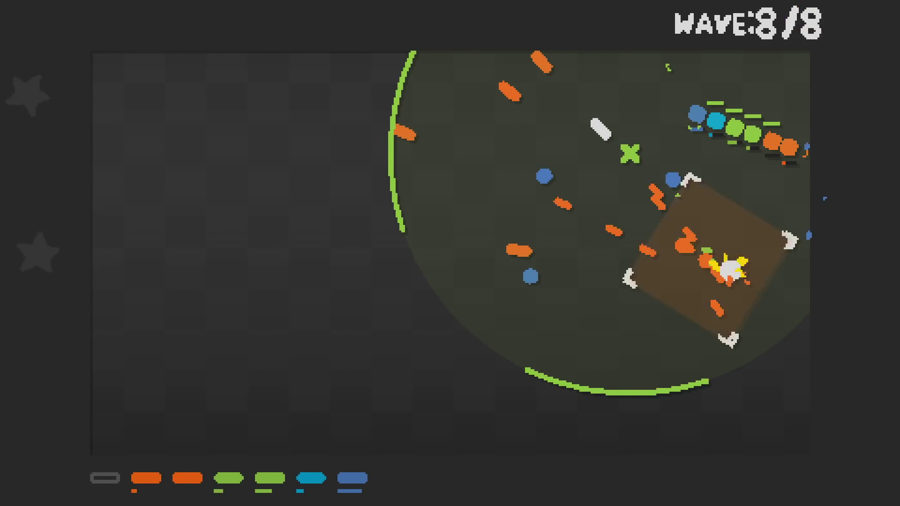
{"action": "key", "text": "a"}
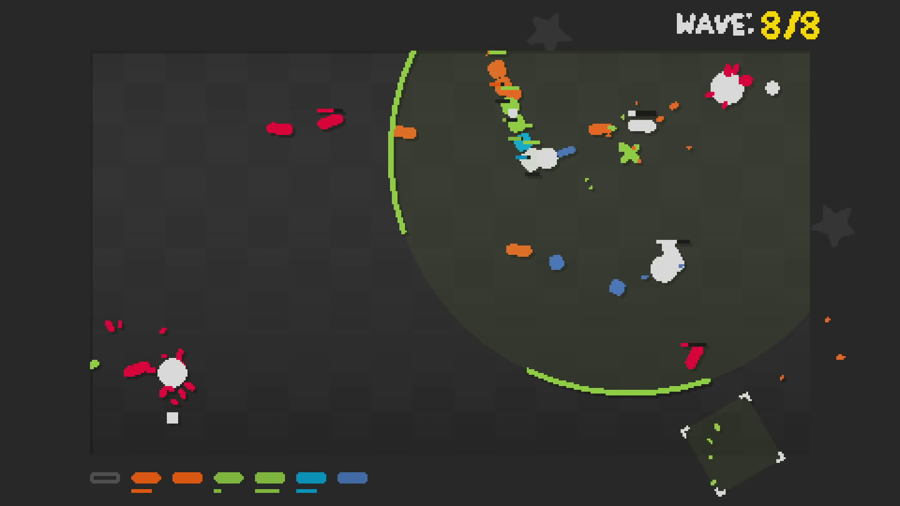
{"action": "key", "text": "a"}
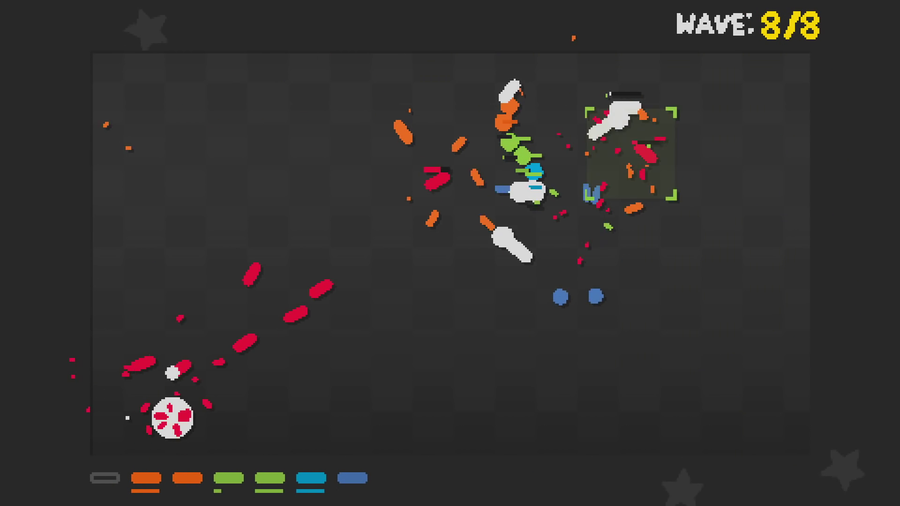
{"action": "key", "text": "d"}
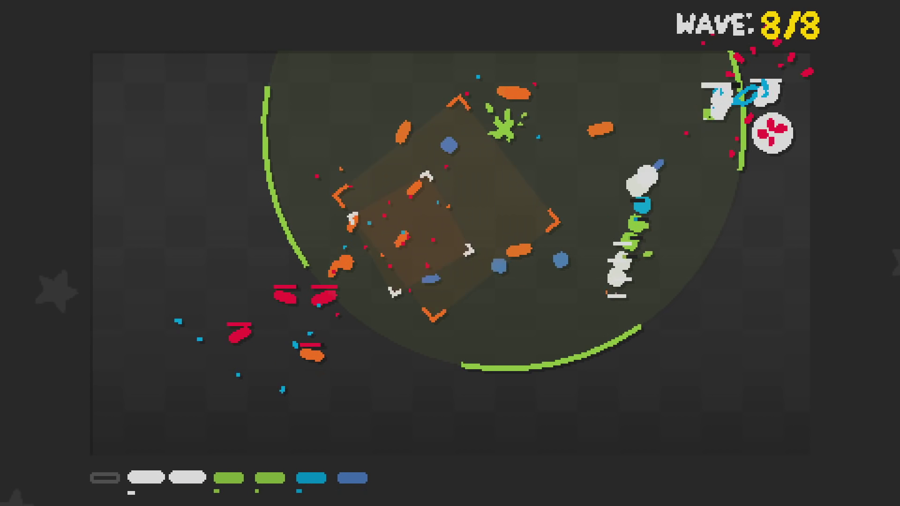
{"action": "key", "text": "d"}
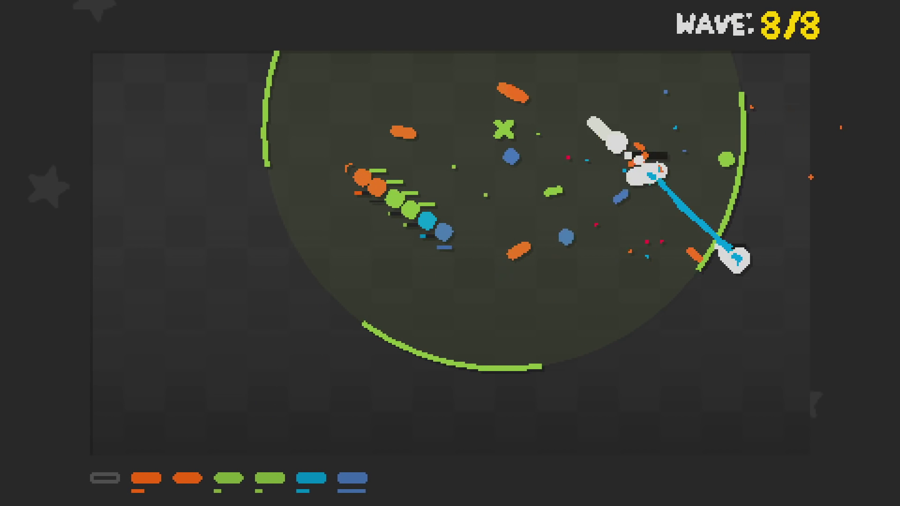
{"action": "key", "text": "d"}
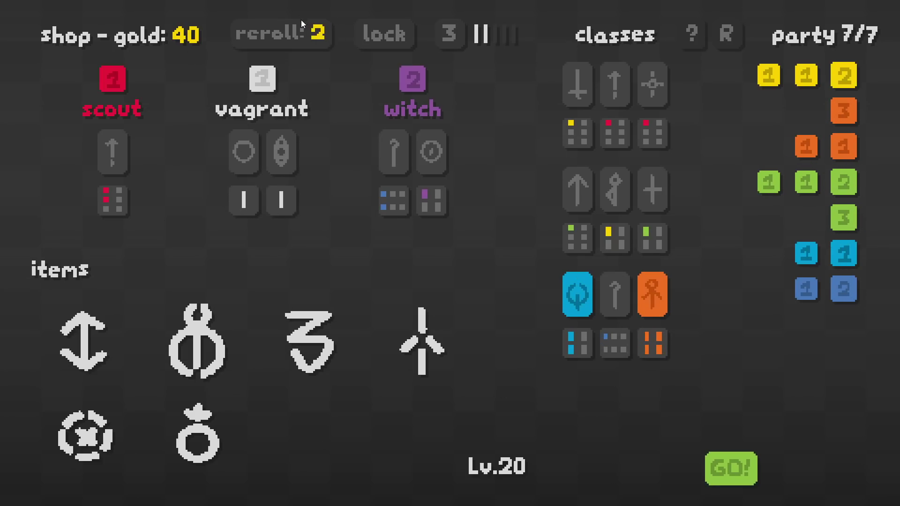
Reroll the level-20 shop repeatedly until miner, psykeeper and vagrant are offered
{"action": "left_click", "coordinate": [298, 21]}
{"action": "left_click", "coordinate": [297, 23]}
{"action": "left_click", "coordinate": [295, 26]}
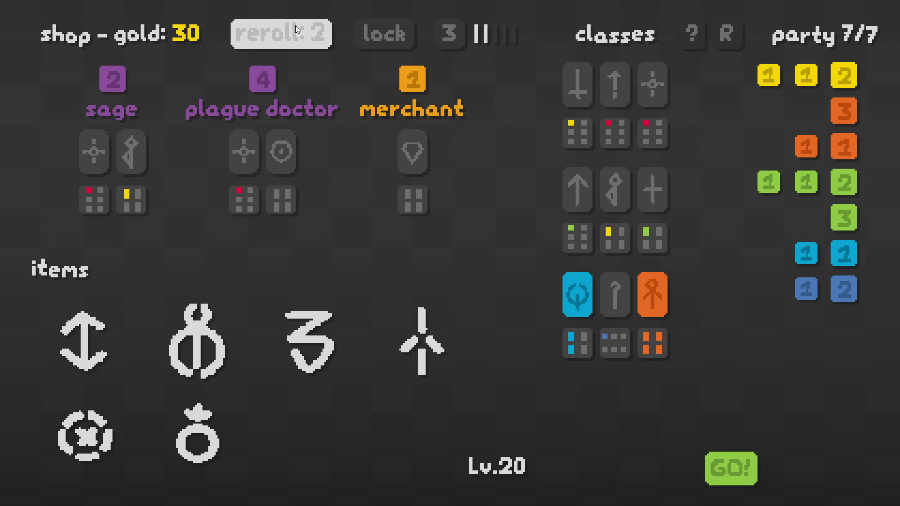
{"action": "left_click", "coordinate": [295, 26]}
{"action": "left_click", "coordinate": [295, 26]}
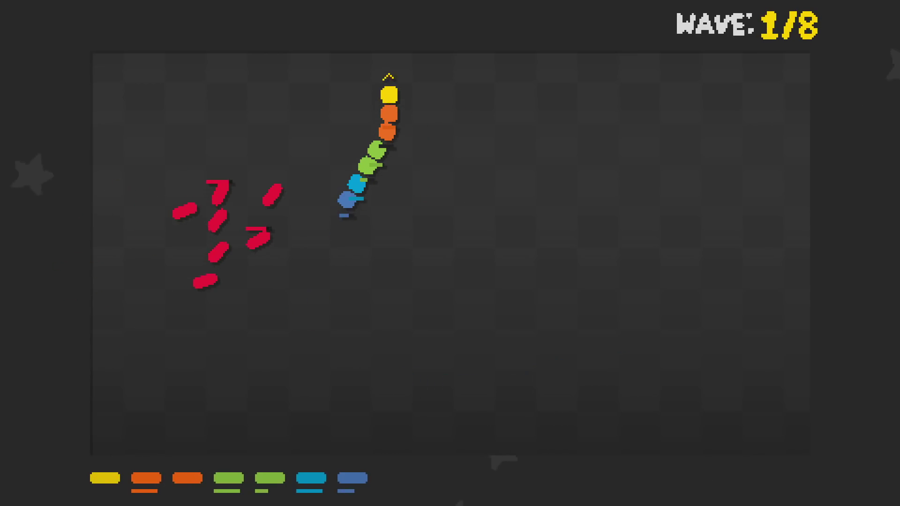
Steer the snake through level 20's waves 1–8 until the arena is cleared
{"action": "key", "text": "Left"}
{"action": "key", "text": "Right"}
{"action": "key", "text": "Right"}
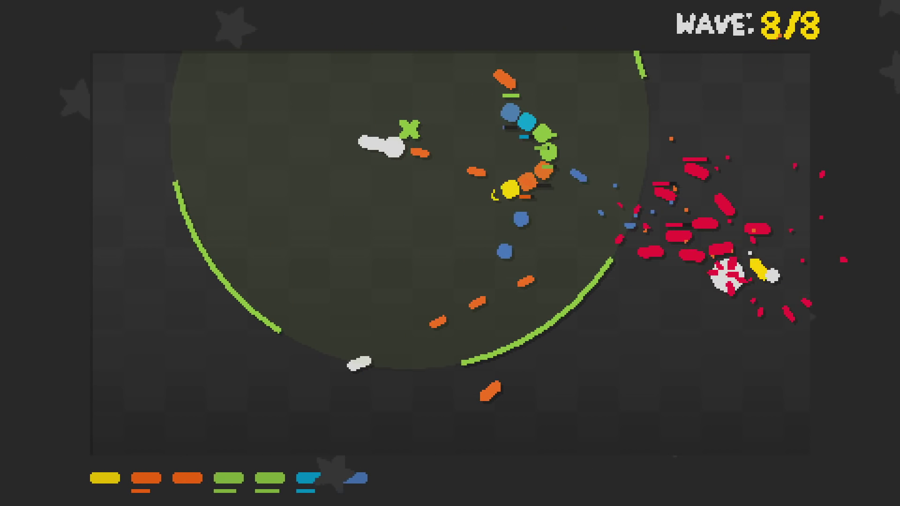
{"action": "key", "text": "Left"}
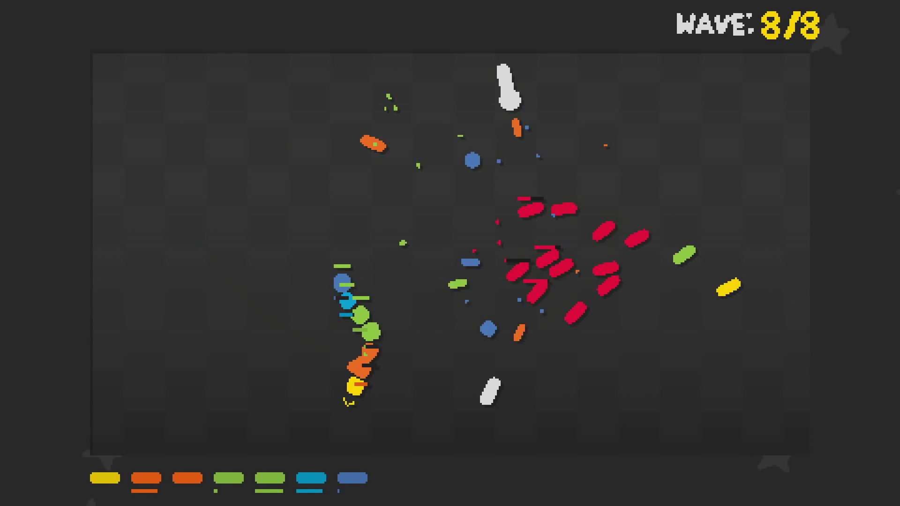
{"action": "key", "text": "Right"}
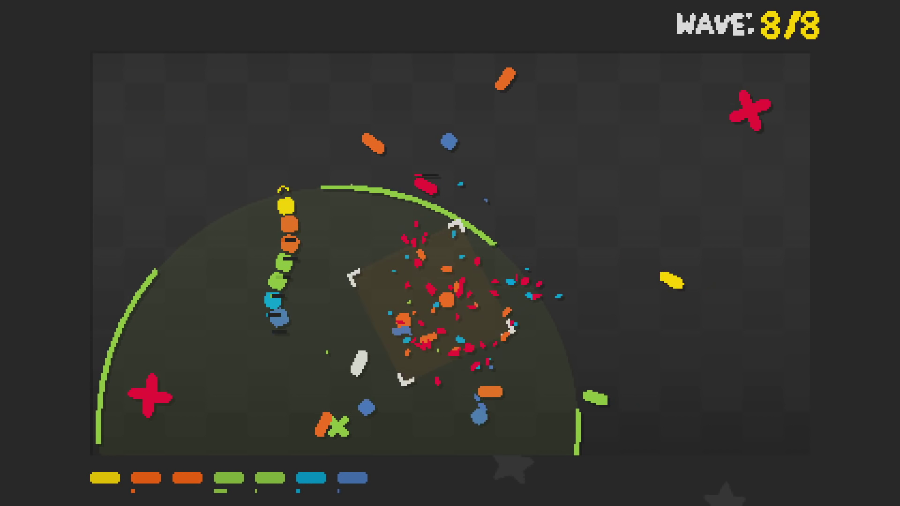
{"action": "key", "text": "Right"}
{"action": "key", "text": "Down"}
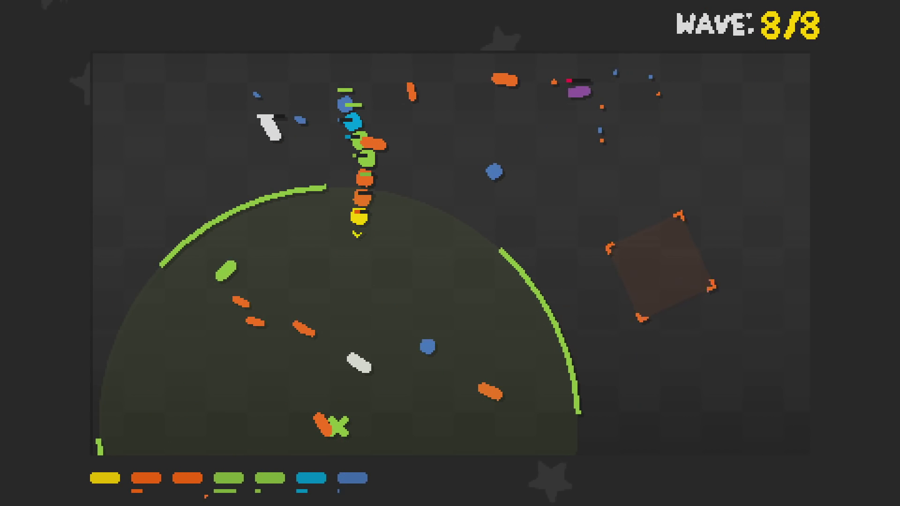
{"action": "key", "text": "Left"}
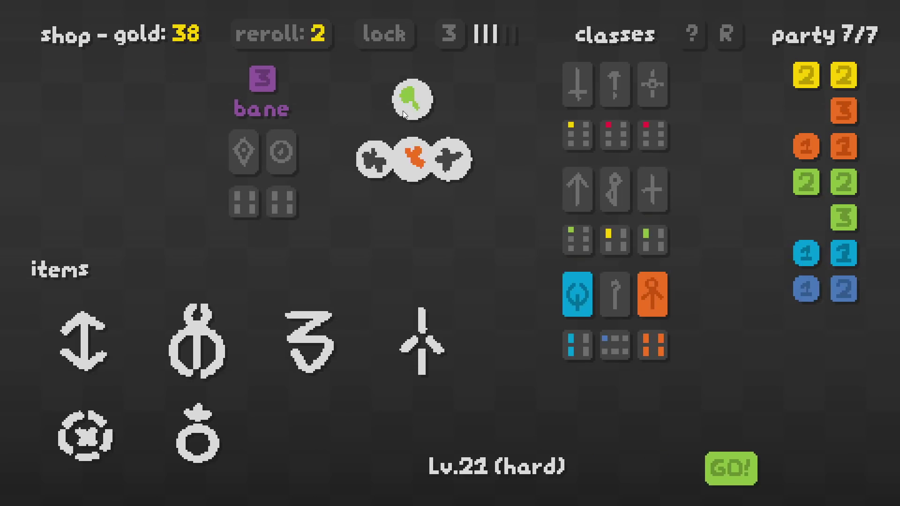
Reroll the Lv.21 shop, buy an illusionist, and reroll once more
{"action": "left_click", "coordinate": [307, 37]}
{"action": "left_click", "coordinate": [124, 158]}
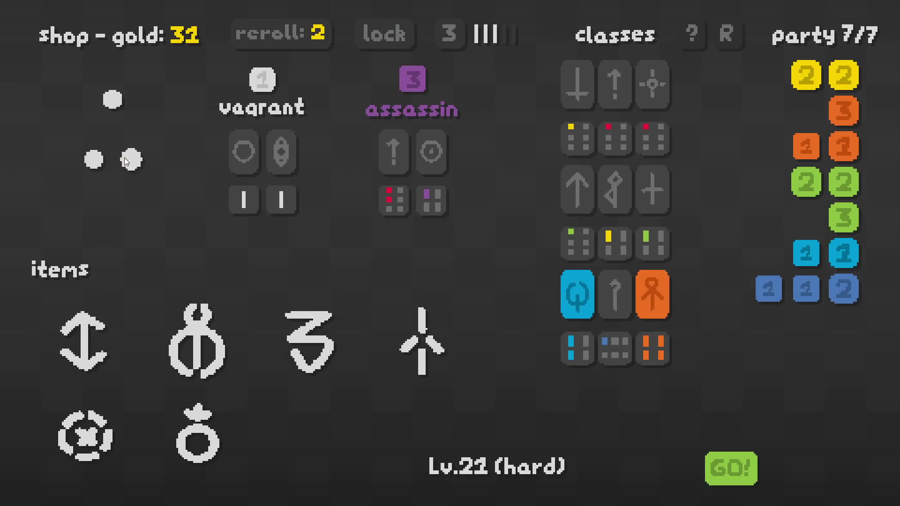
{"action": "left_click", "coordinate": [277, 41]}
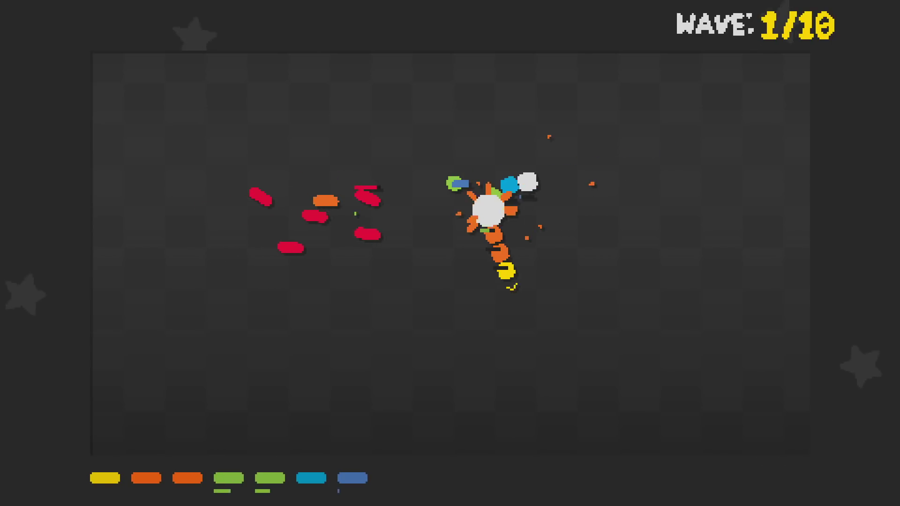
Weave the snake between the arena bottom and centre, dodging enemies through waves 2 and 3
{"action": "key", "text": "Left"}
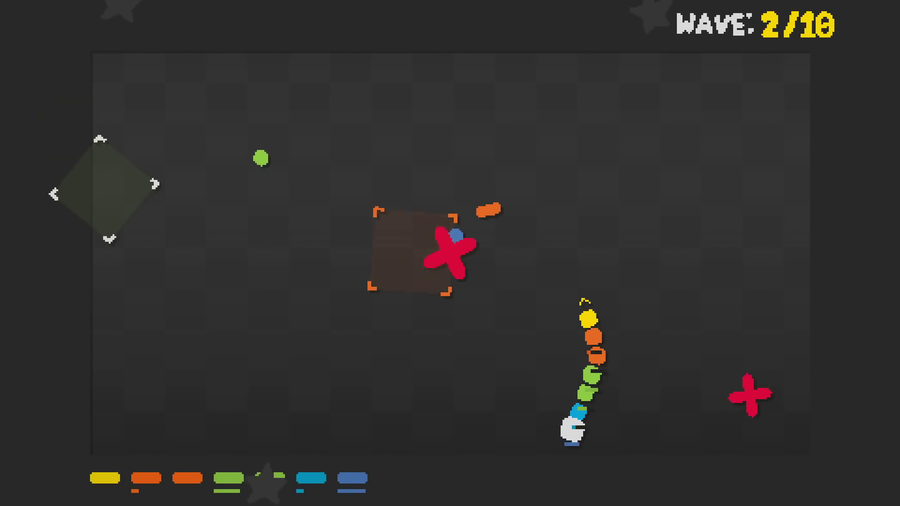
{"action": "key", "text": "Right"}
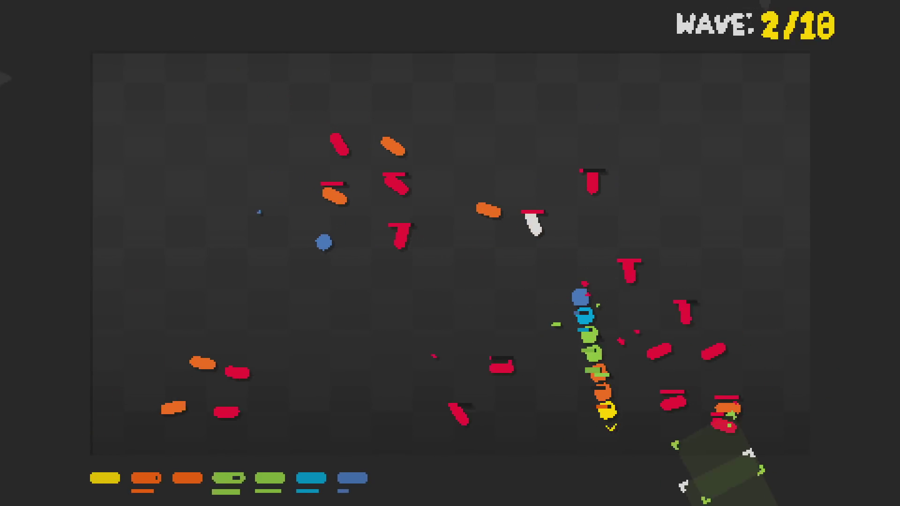
{"action": "key", "text": "Left"}
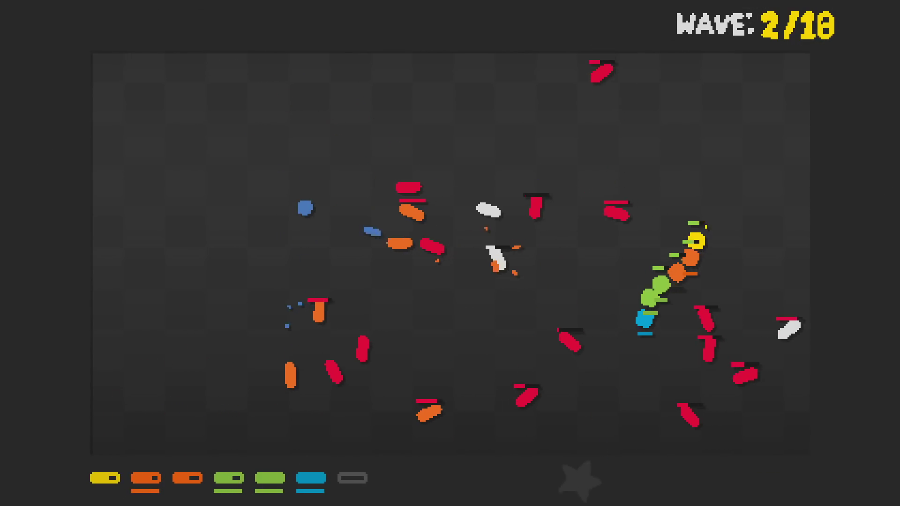
{"action": "key", "text": "Left"}
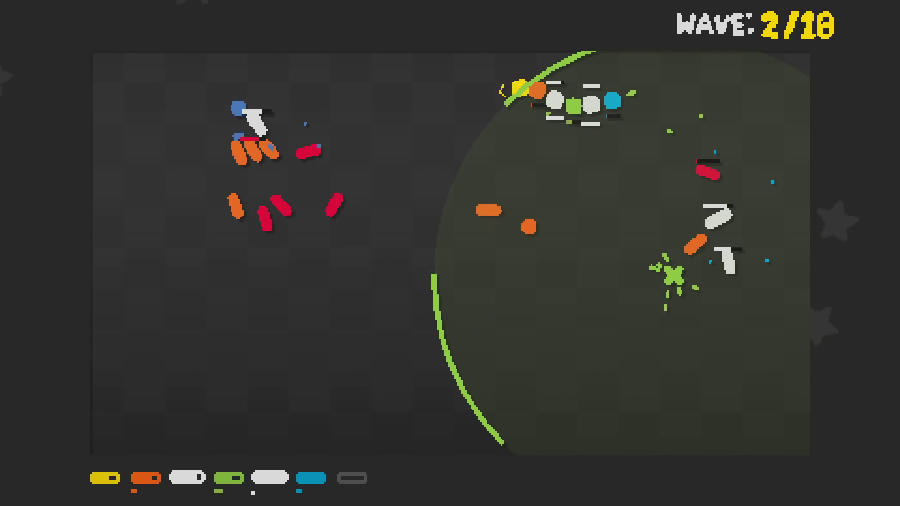
{"action": "key", "text": "Left"}
{"action": "key", "text": "Right"}
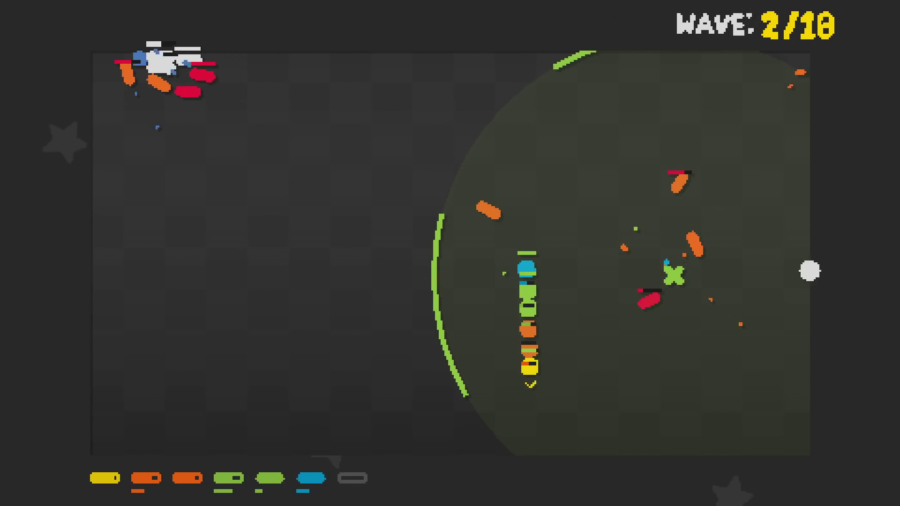
{"action": "key", "text": "Left"}
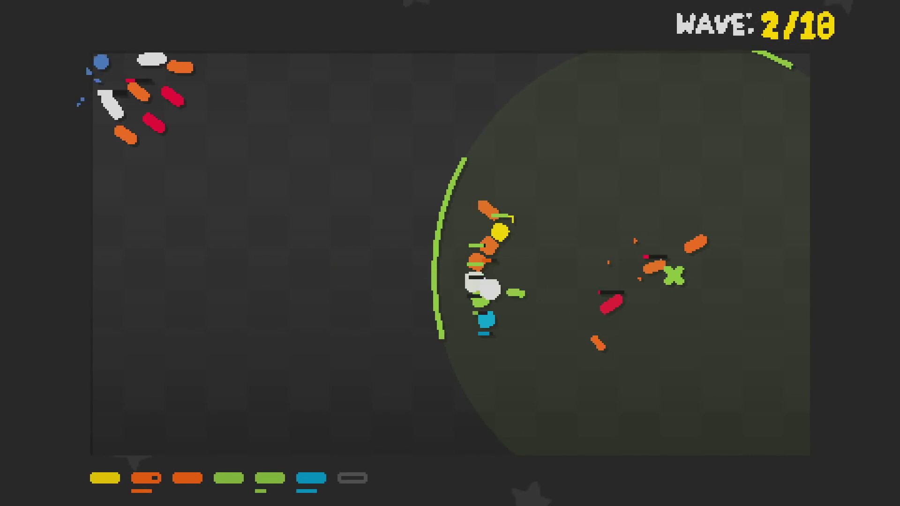
{"action": "key", "text": "Right"}
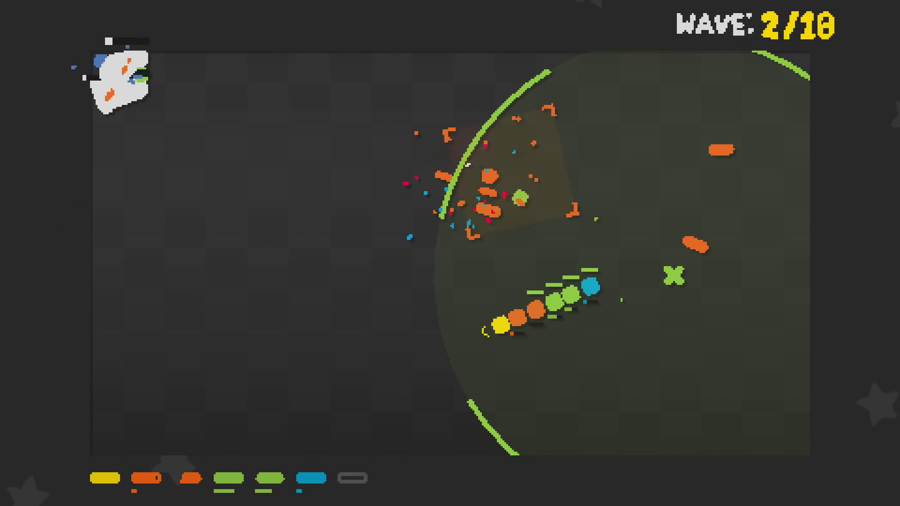
{"action": "key", "text": "Left"}
{"action": "key", "text": "Left"}
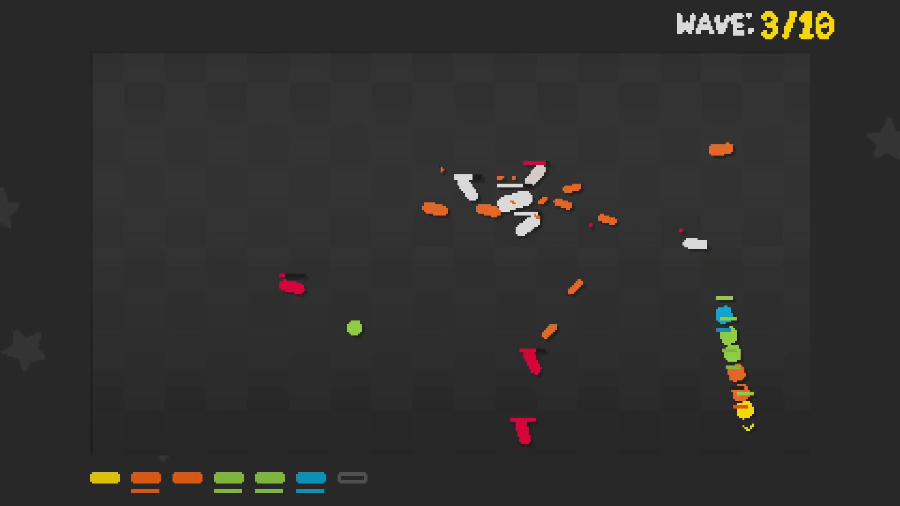
{"action": "key", "text": "Left"}
{"action": "key", "text": "Left"}
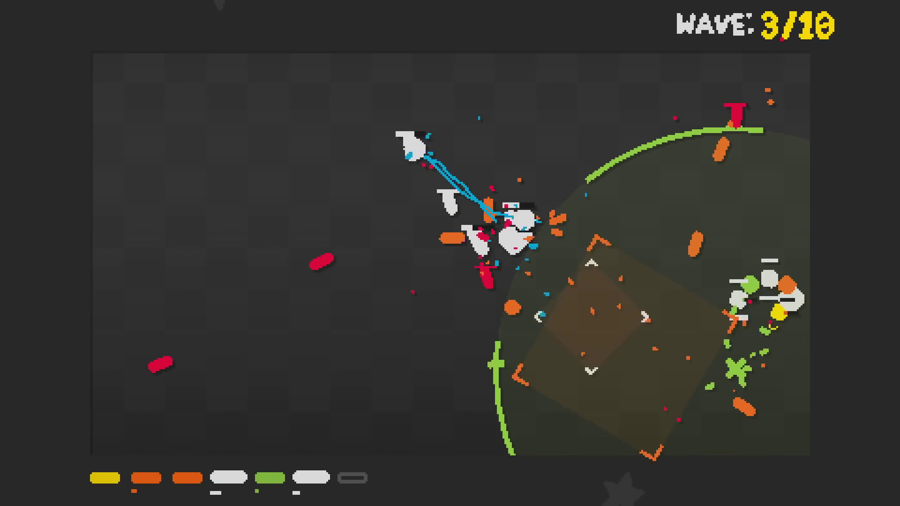
{"action": "key", "text": "Right"}
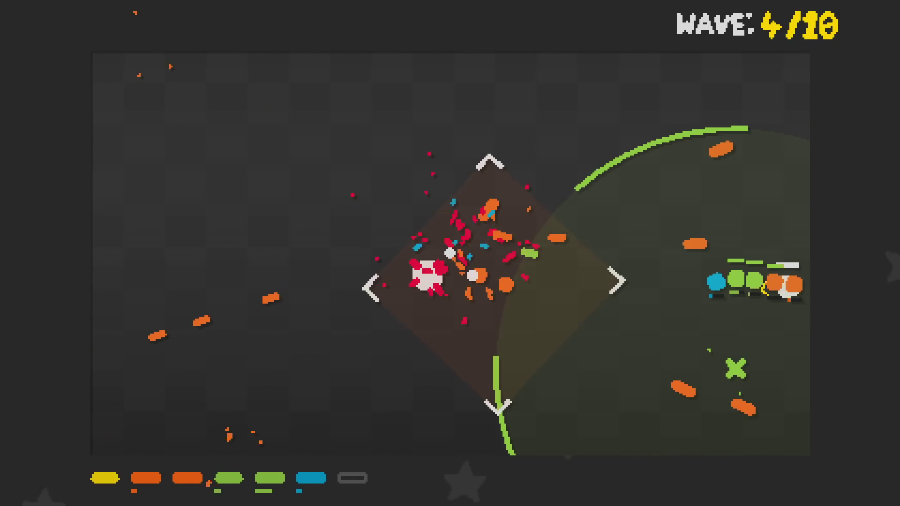
Loop the snake around the lower-right corner to dodge the wave-4 enemies
{"action": "key", "text": "Right"}
{"action": "key", "text": "Left"}
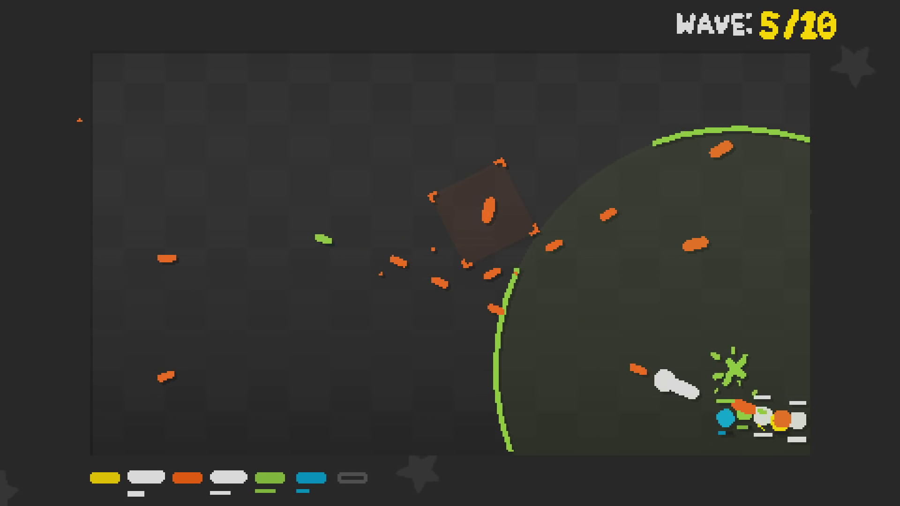
{"action": "key", "text": "Right"}
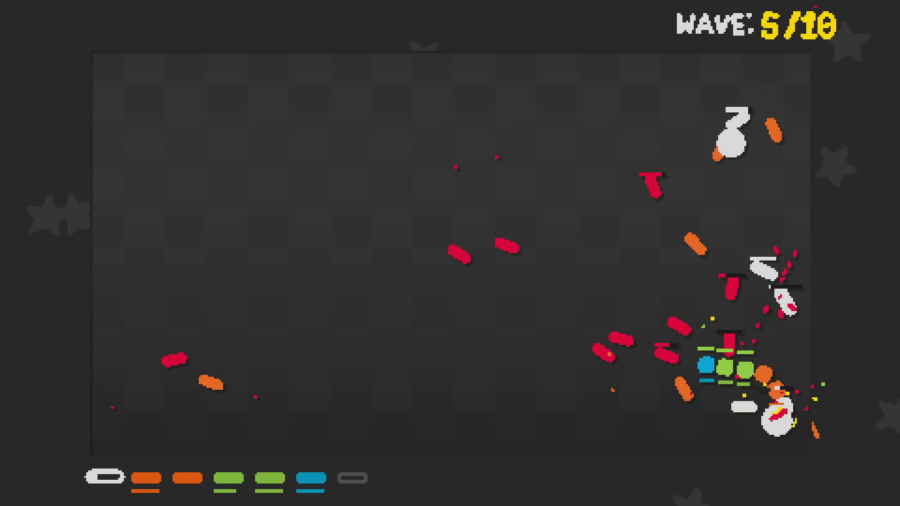
{"action": "key", "text": "Right"}
{"action": "key", "text": "Left"}
{"action": "key", "text": "Right"}
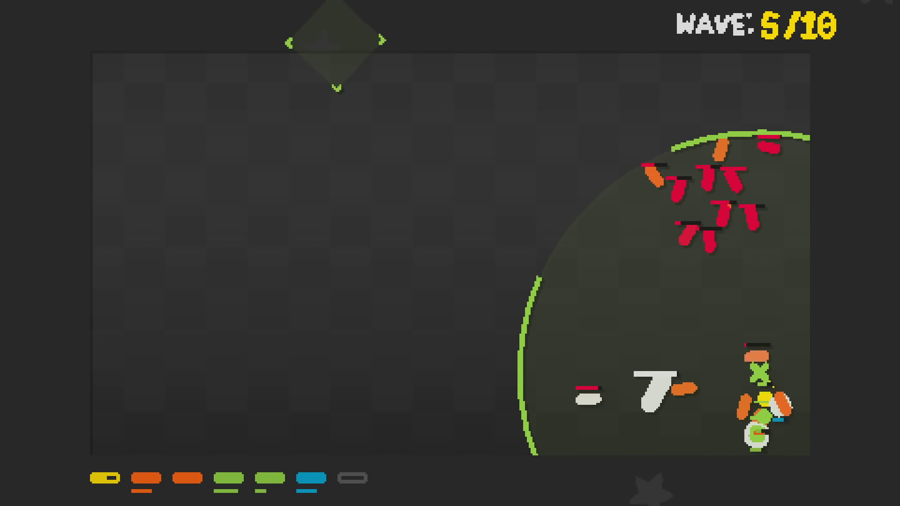
{"action": "key", "text": "Right"}
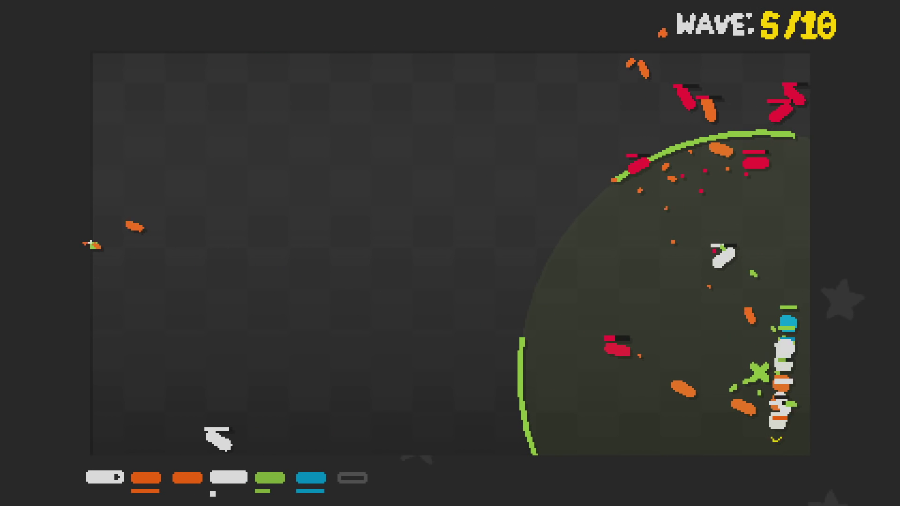
{"action": "key", "text": "Left"}
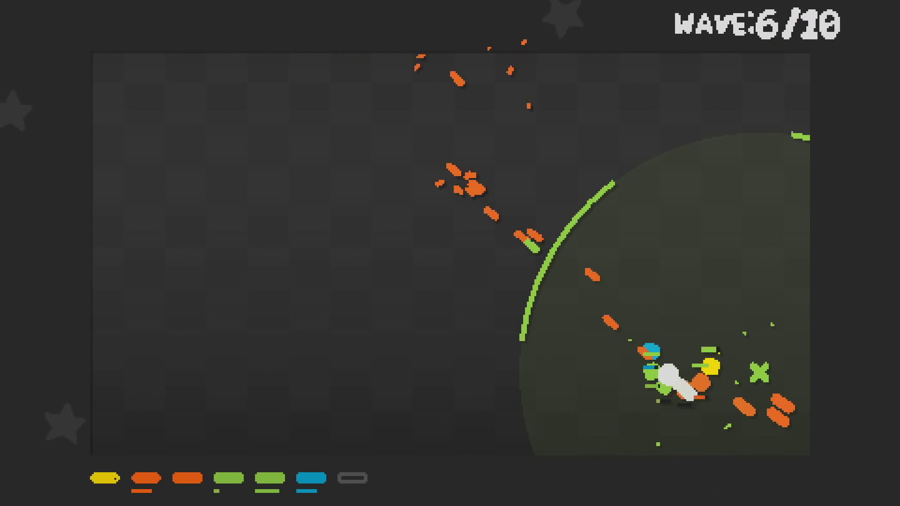
Curl the snake into the enemy group on the right and back down
{"action": "key", "text": "Up"}
{"action": "key", "text": "Left"}
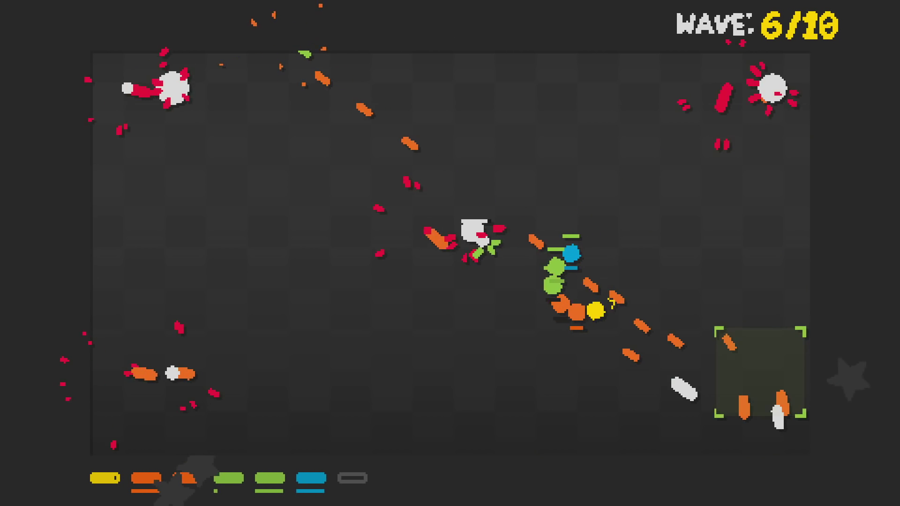
{"action": "key", "text": "Right"}
{"action": "key", "text": "Down"}
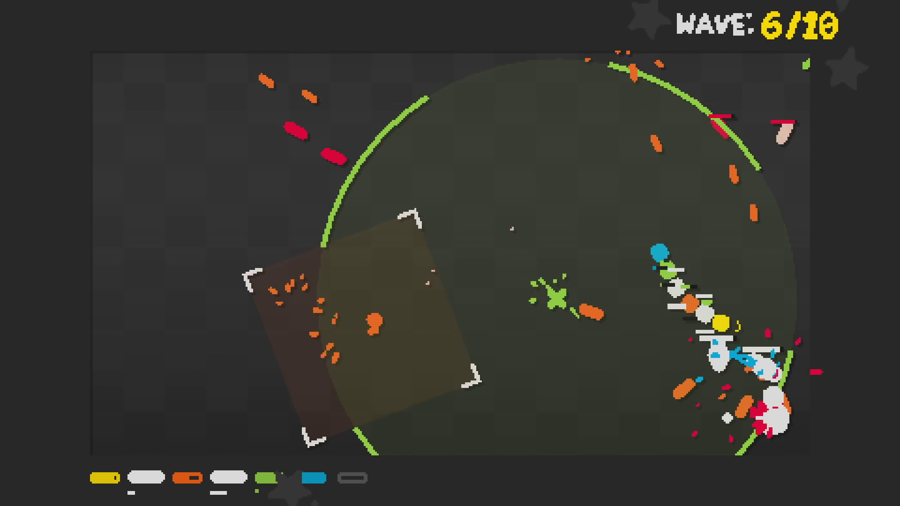
{"action": "key", "text": "Up"}
{"action": "key", "text": "Down"}
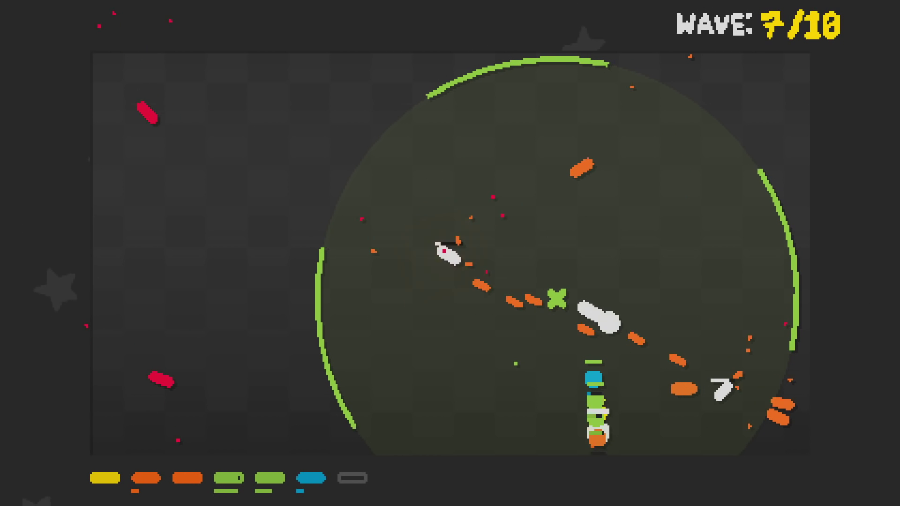
{"action": "key", "text": "Left"}
{"action": "key", "text": "Down"}
Zigzag the snake across the right side and lower middle of the arena
{"action": "key", "text": "Right"}
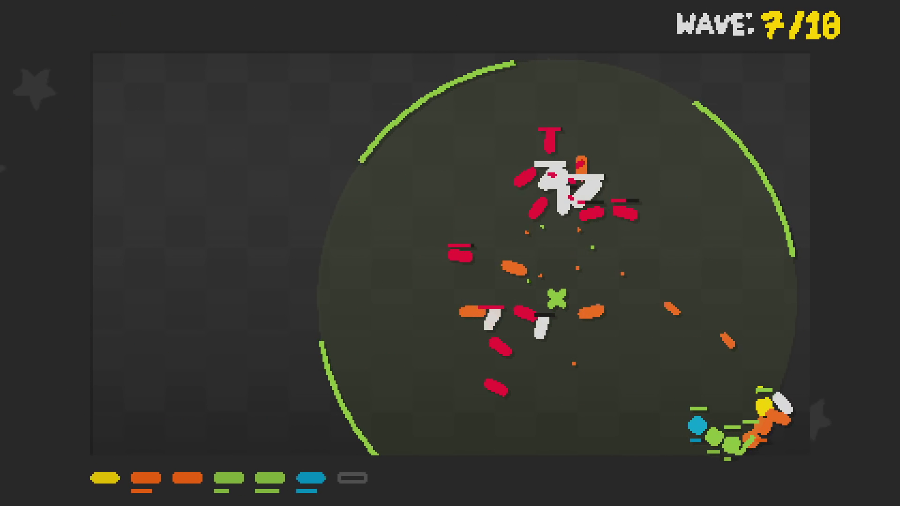
{"action": "key", "text": "Up"}
{"action": "key", "text": "Left"}
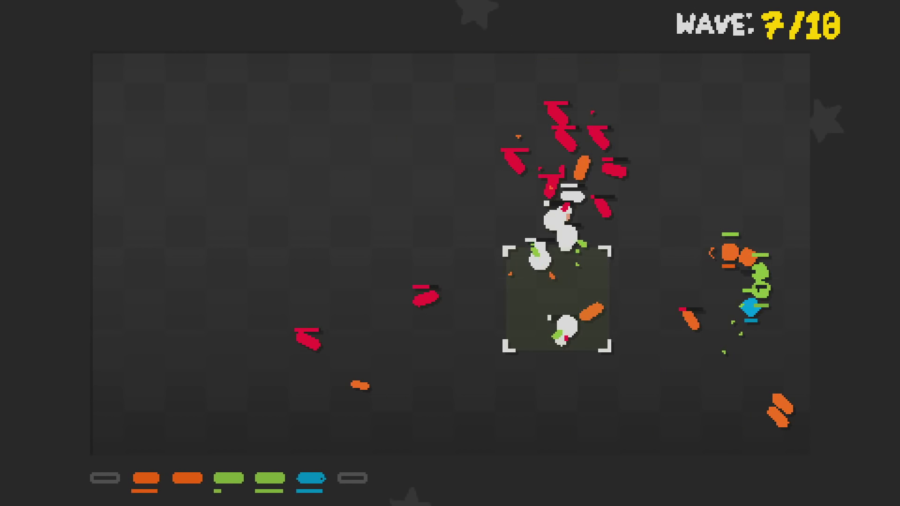
{"action": "key", "text": "Down"}
{"action": "key", "text": "Right"}
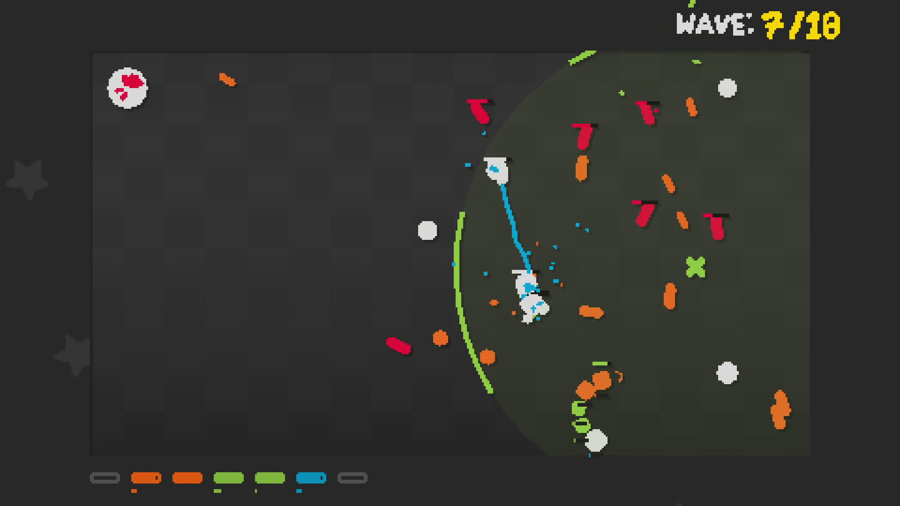
{"action": "key", "text": "Up"}
{"action": "key", "text": "Left"}
{"action": "key", "text": "Down"}
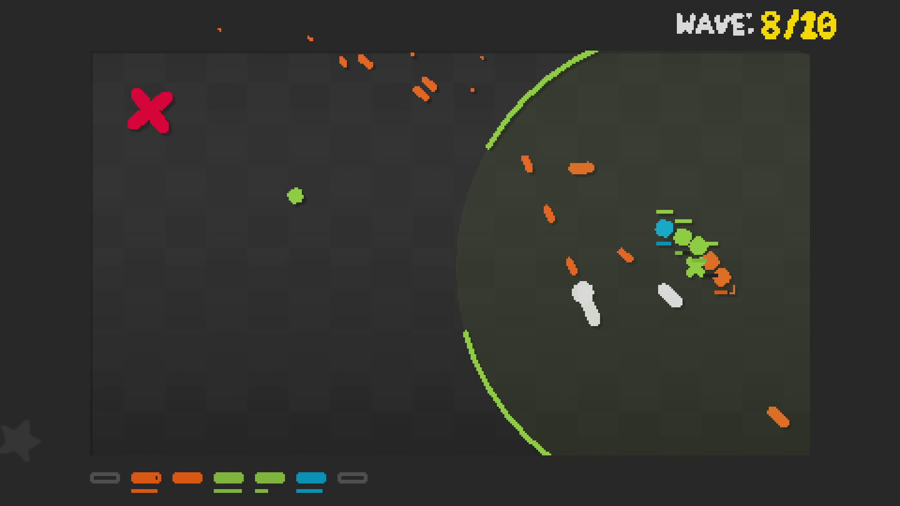
Weave the snake up through the upper centre and back down
{"action": "key", "text": "Left"}
{"action": "key", "text": "Up"}
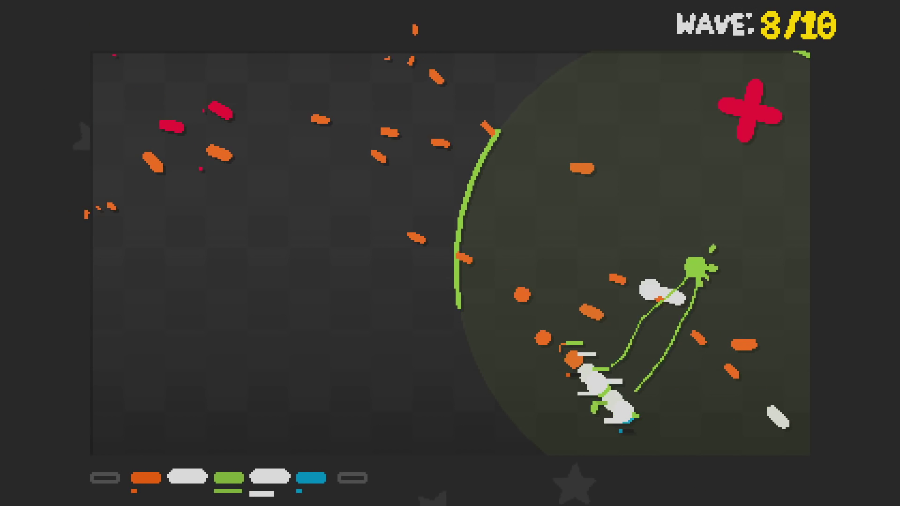
{"action": "key", "text": "Right"}
{"action": "key", "text": "Up"}
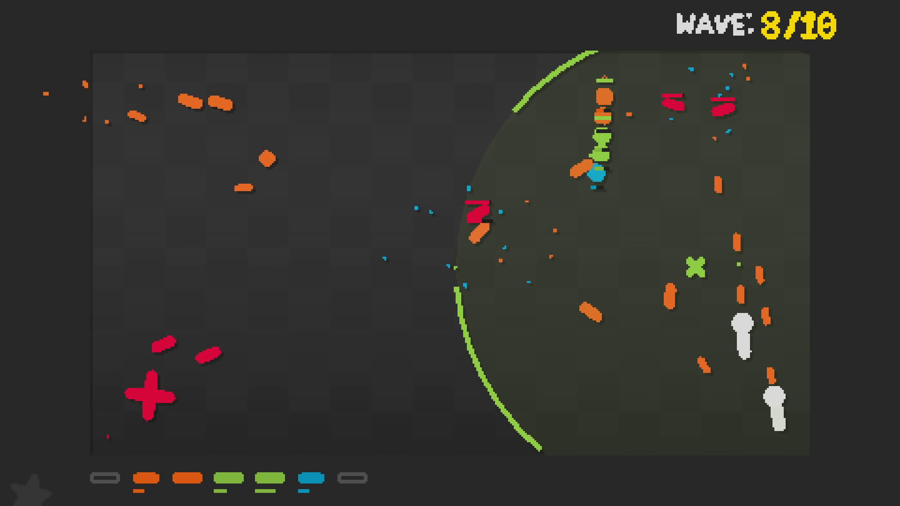
{"action": "key", "text": "Down"}
{"action": "key", "text": "Right"}
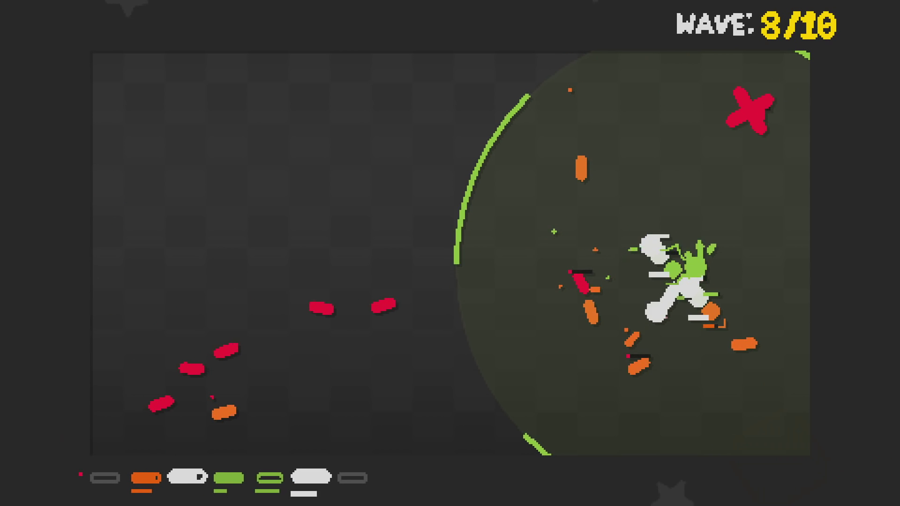
{"action": "key", "text": "Up"}
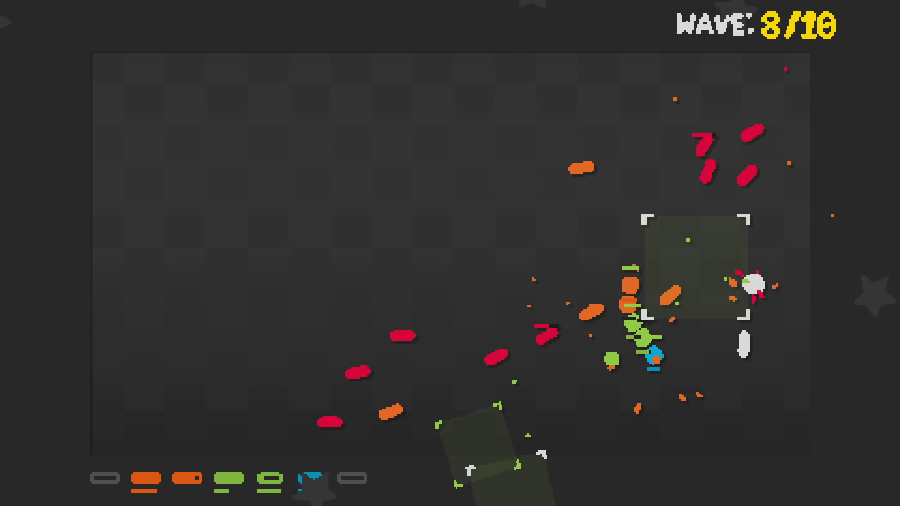
{"action": "key", "text": "Left"}
{"action": "key", "text": "Left"}
Loop the snake near the top and bottom as wave 9 begins
{"action": "key", "text": "Down"}
{"action": "key", "text": "Right"}
{"action": "key", "text": "Up"}
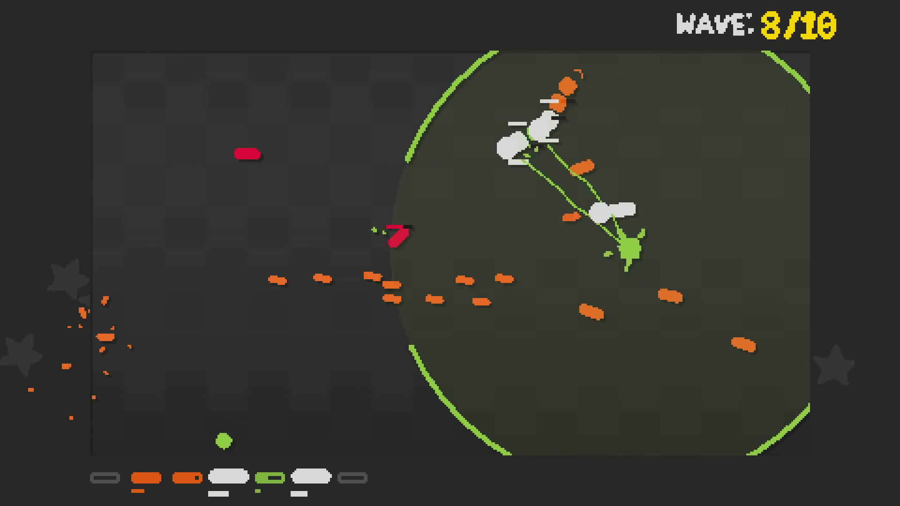
{"action": "key", "text": "Down"}
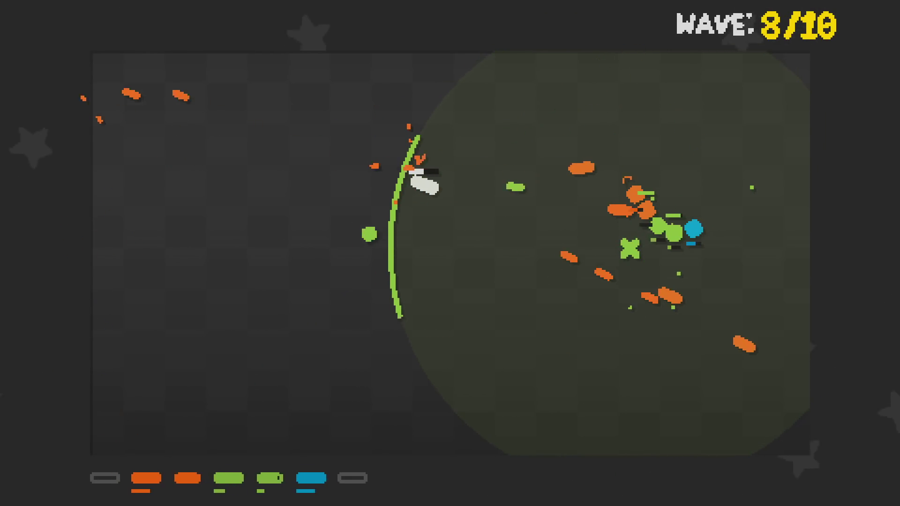
{"action": "key", "text": "Down"}
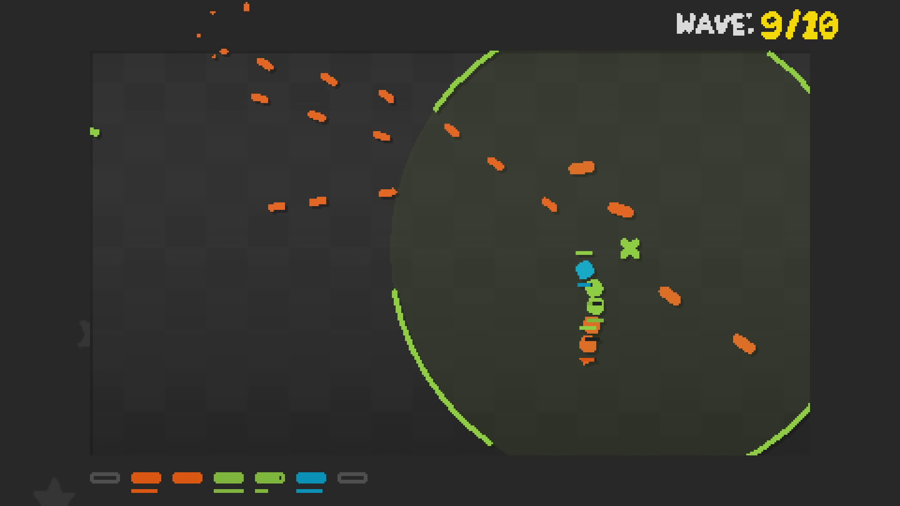
{"action": "key", "text": "Right"}
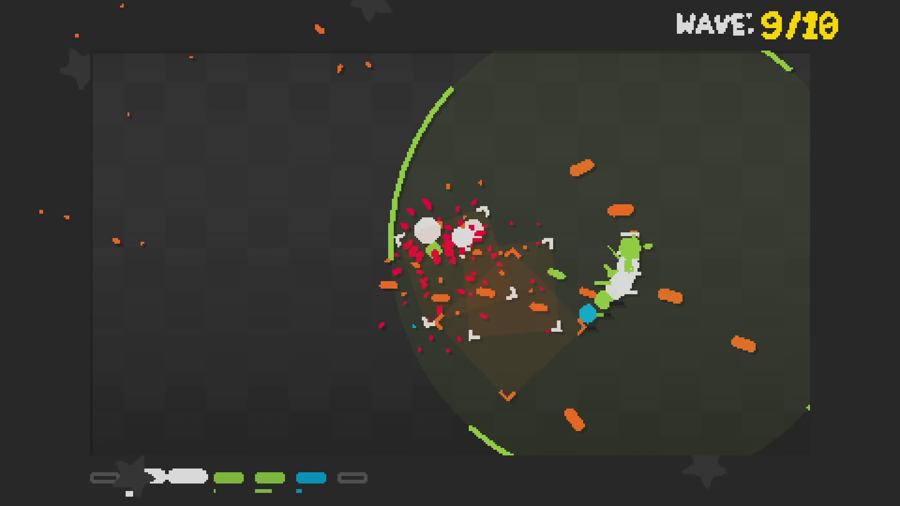
{"action": "key", "text": "Up"}
{"action": "key", "text": "Down"}
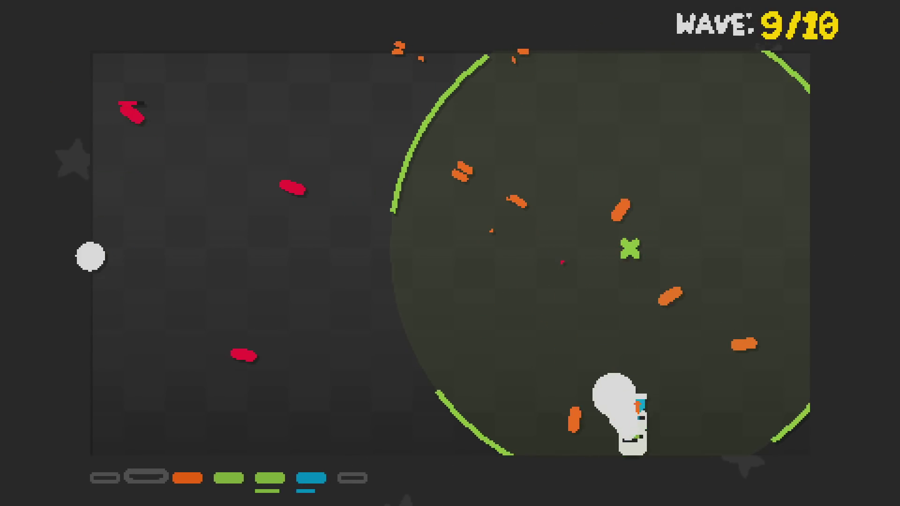
Keep reversing the snake around the centre until wave 10 of 10 starts
{"action": "key", "text": "Up"}
{"action": "key", "text": "Left"}
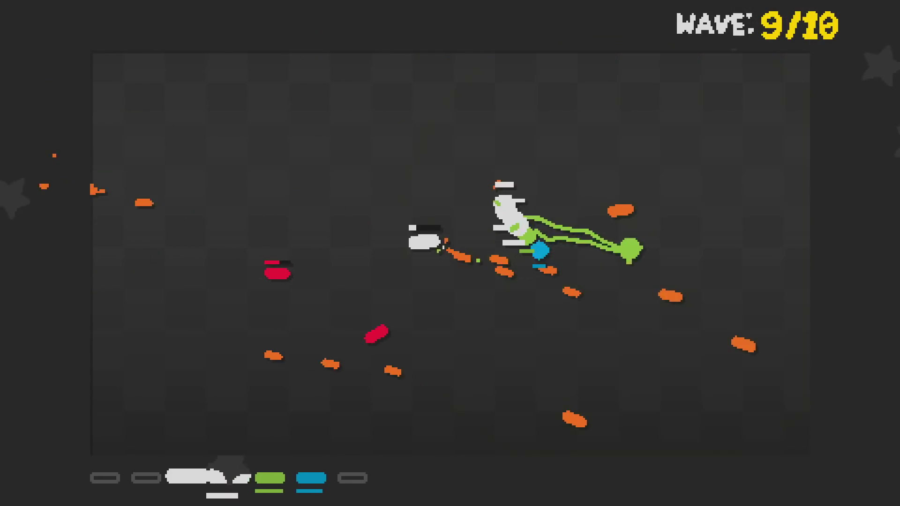
{"action": "key", "text": "Up"}
{"action": "key", "text": "Down"}
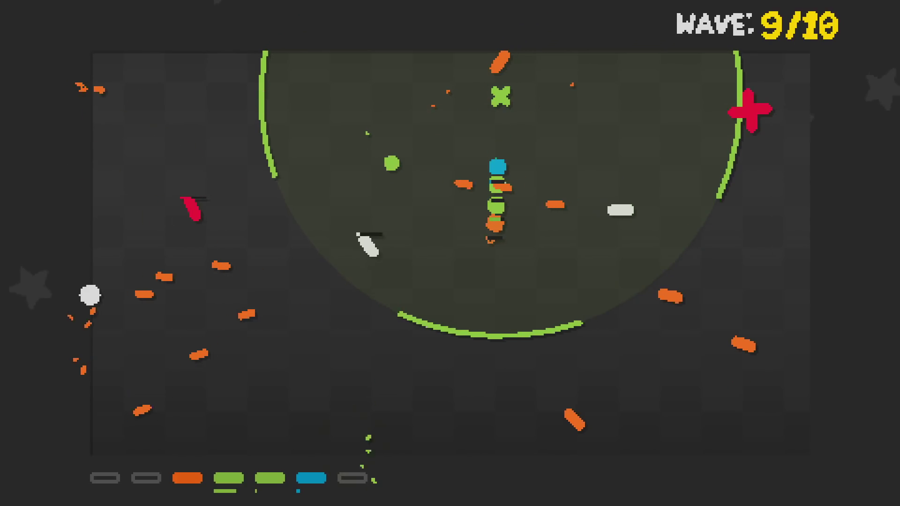
{"action": "key", "text": "Left"}
{"action": "key", "text": "Right"}
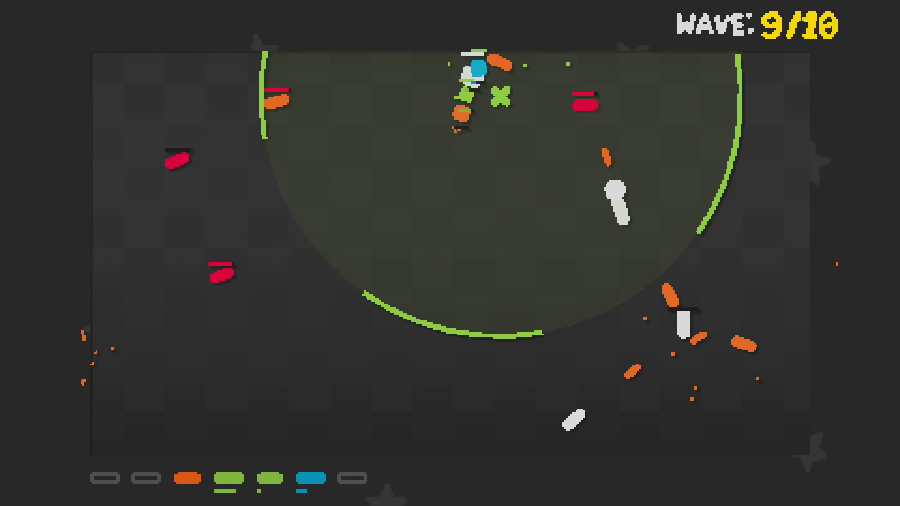
{"action": "key", "text": "Down"}
{"action": "key", "text": "Up"}
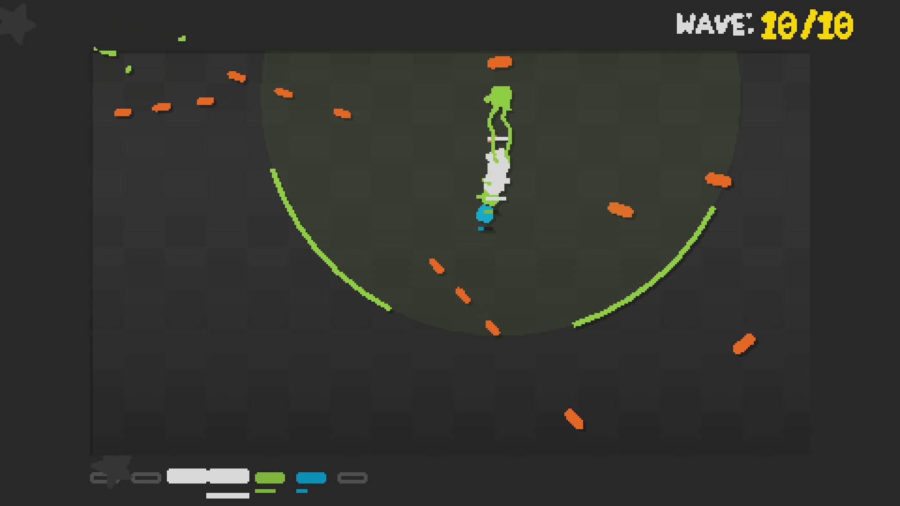
Weave the snake through level 21's wave 10 until Dividends, Burning Field or Freezing Field appear
{"action": "key", "text": "Down"}
{"action": "key", "text": "Right"}
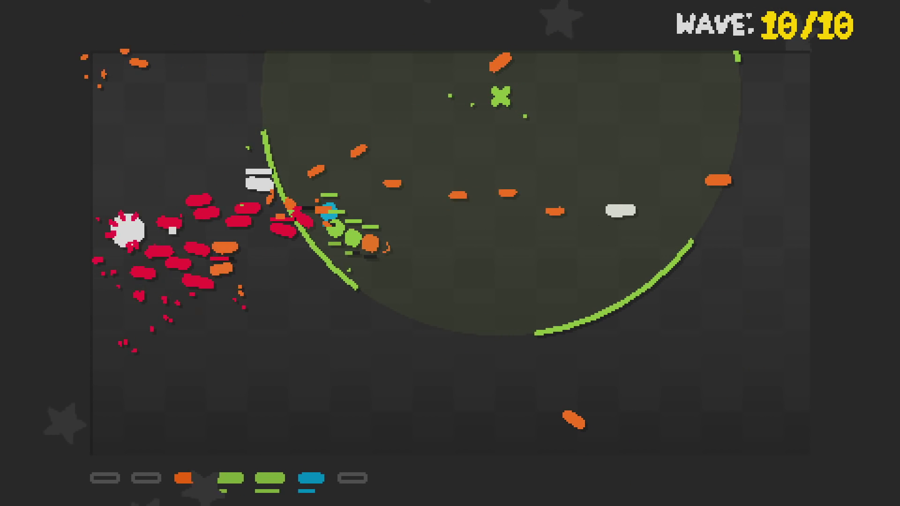
{"action": "key", "text": "Up"}
{"action": "key", "text": "Right"}
{"action": "key", "text": "Up"}
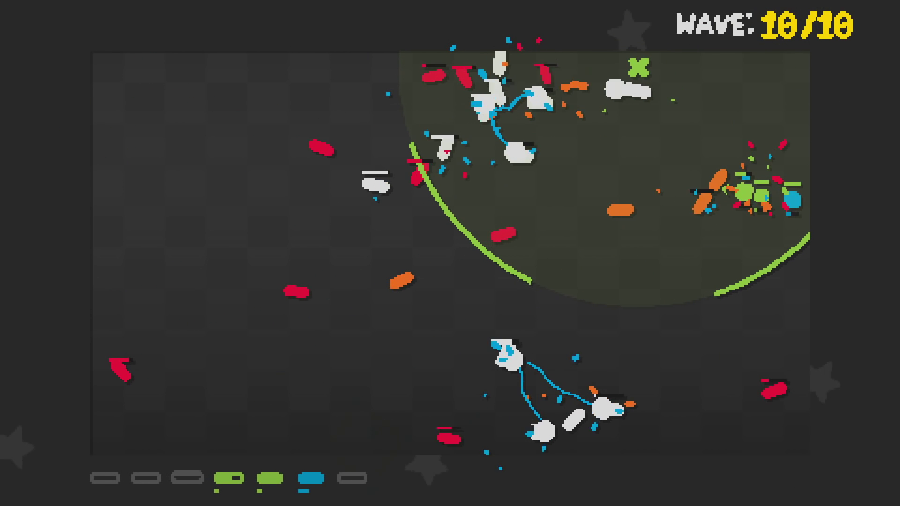
{"action": "key", "text": "a"}
{"action": "key", "text": "s"}
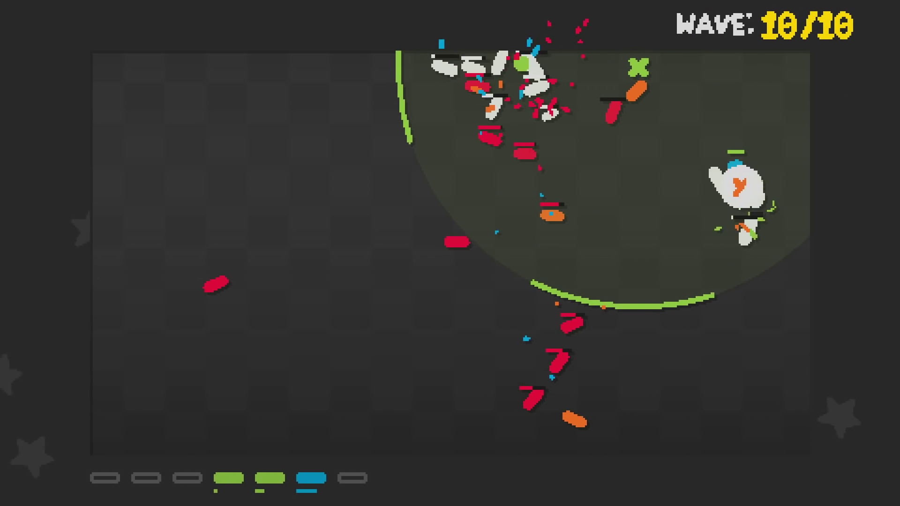
{"action": "key", "text": "a"}
{"action": "key", "text": "w"}
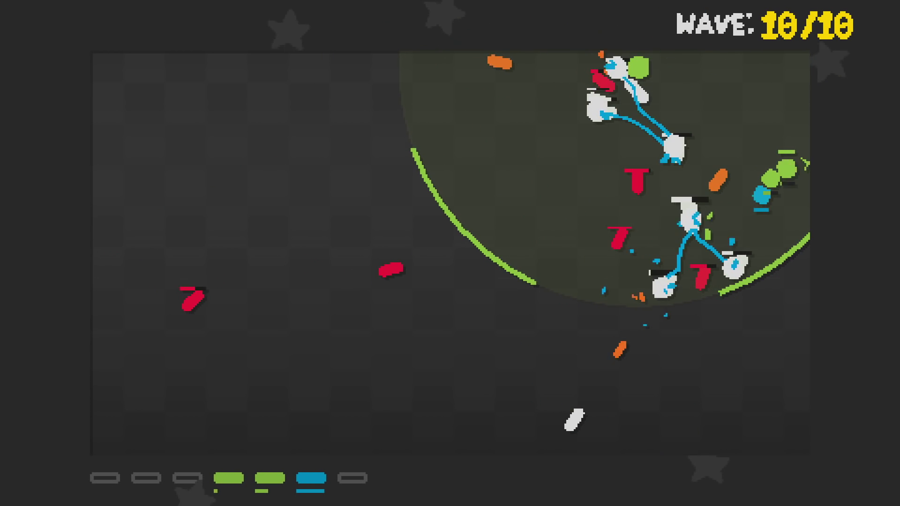
{"action": "key", "text": "s"}
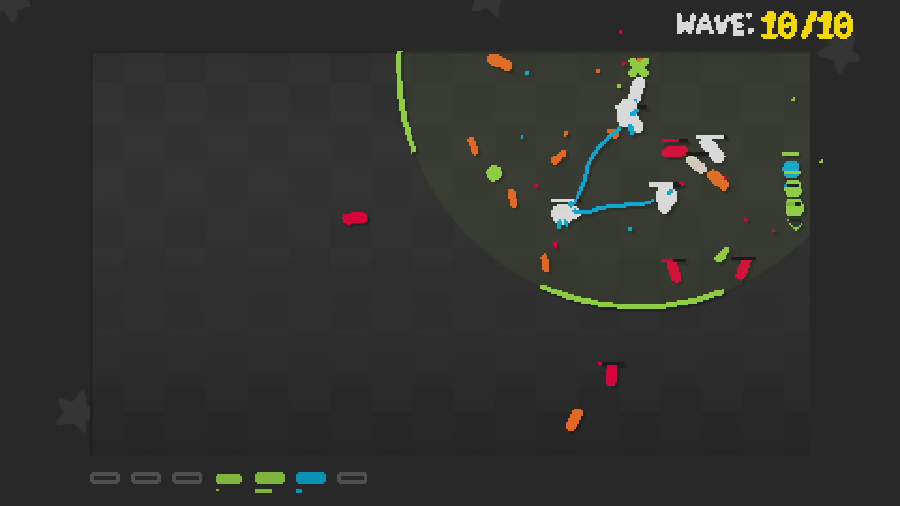
{"action": "key", "text": "a"}
{"action": "key", "text": "w"}
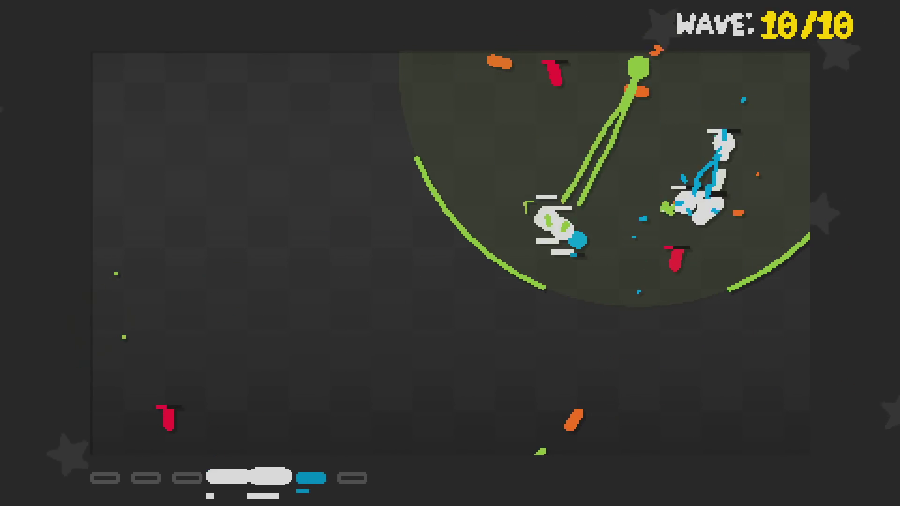
{"action": "key", "text": "d"}
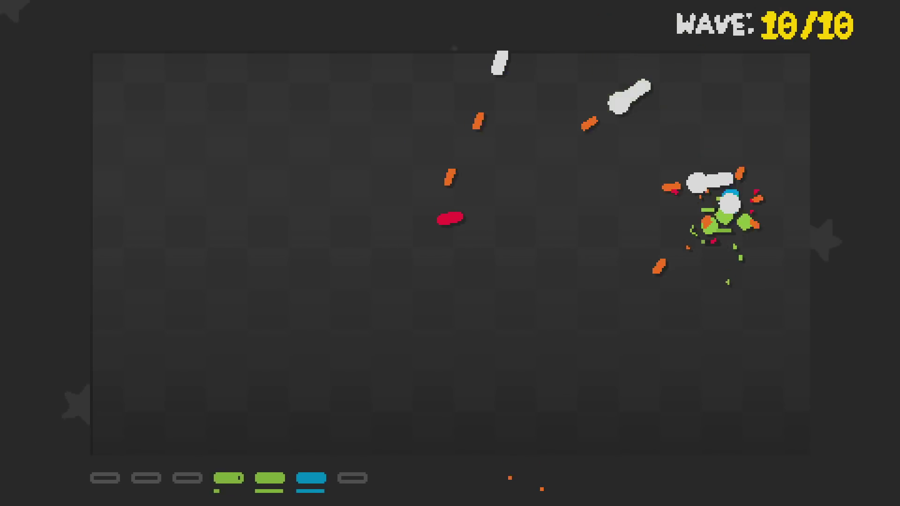
{"action": "key", "text": "a"}
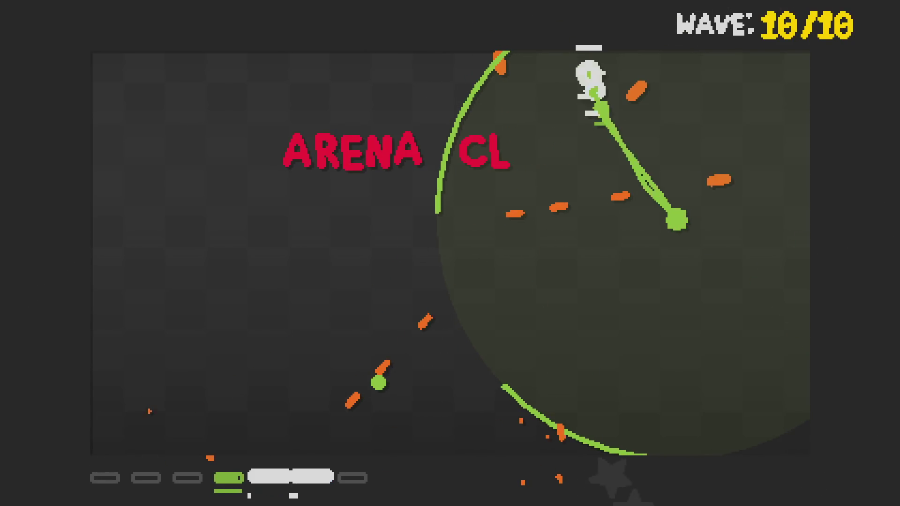
{"action": "key", "text": "s"}
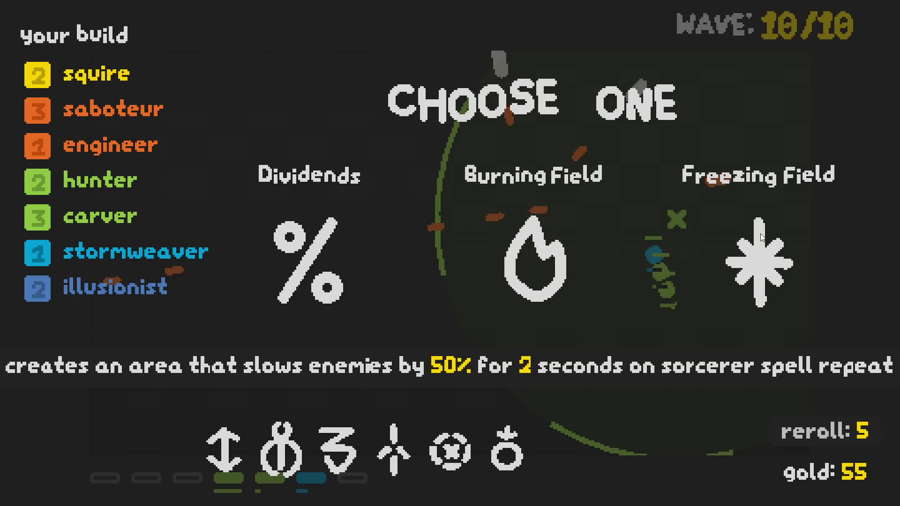
Reroll the item offers twice to get Ouroboros Technique L, Lasting 7 and Magnetism
{"action": "left_click", "coordinate": [802, 427]}
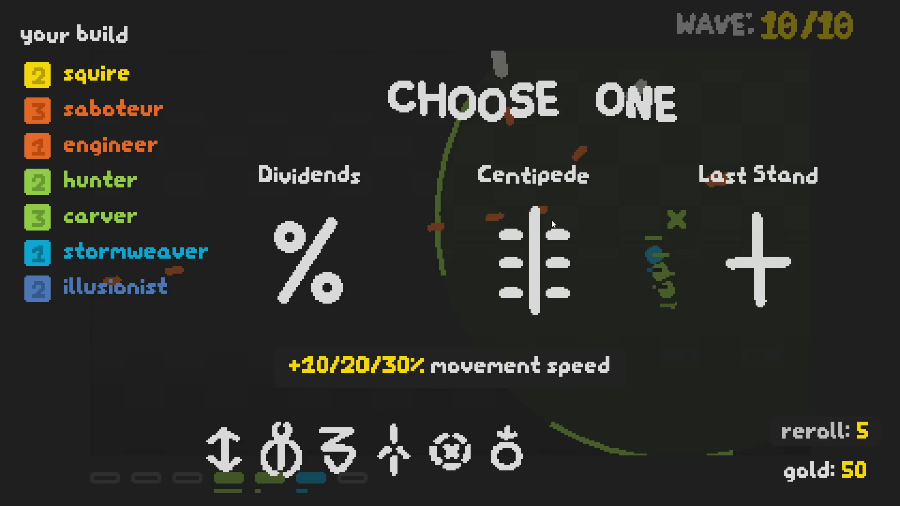
{"action": "left_click", "coordinate": [790, 433]}
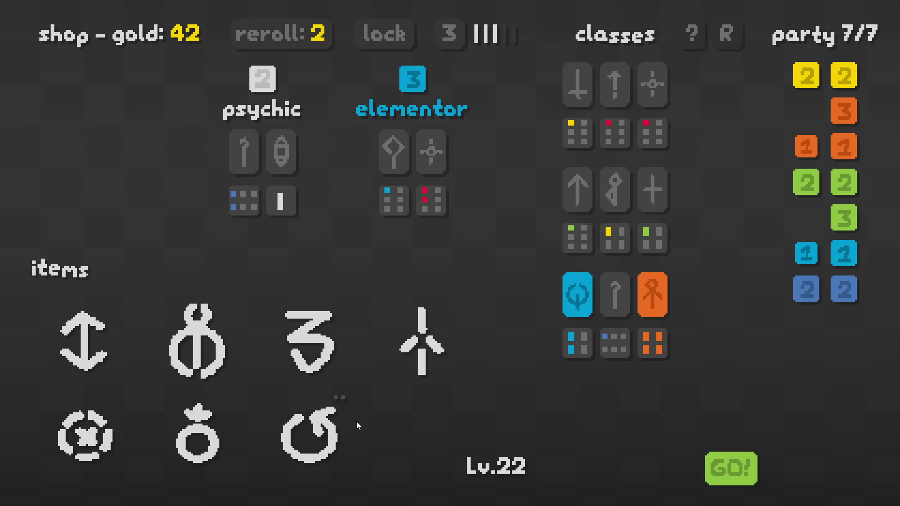
Upgrade Ouroboros Technique L to level 3, leaving 17 gold
{"action": "mouse_move", "coordinate": [309, 436]}
{"action": "left_click", "coordinate": [334, 409]}
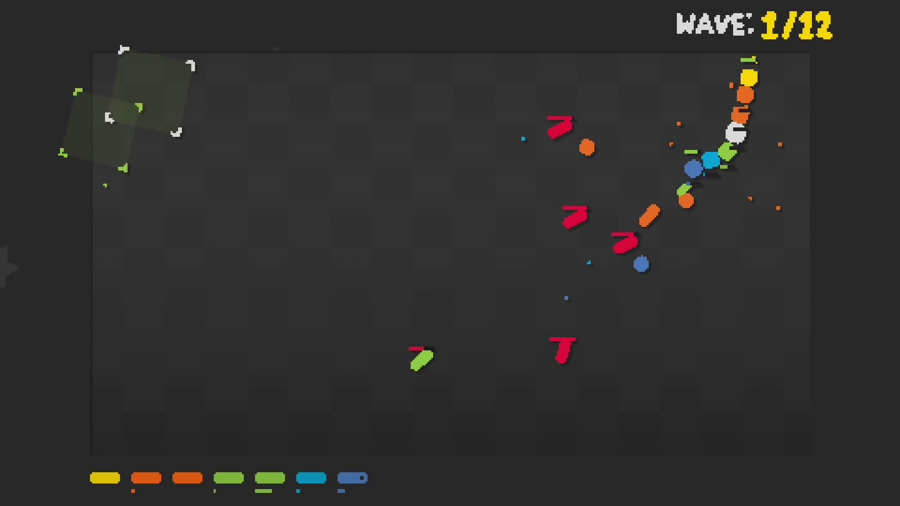
Keep the snake in a tight firing curl along the right edge during level 22
{"action": "key", "text": "Down"}
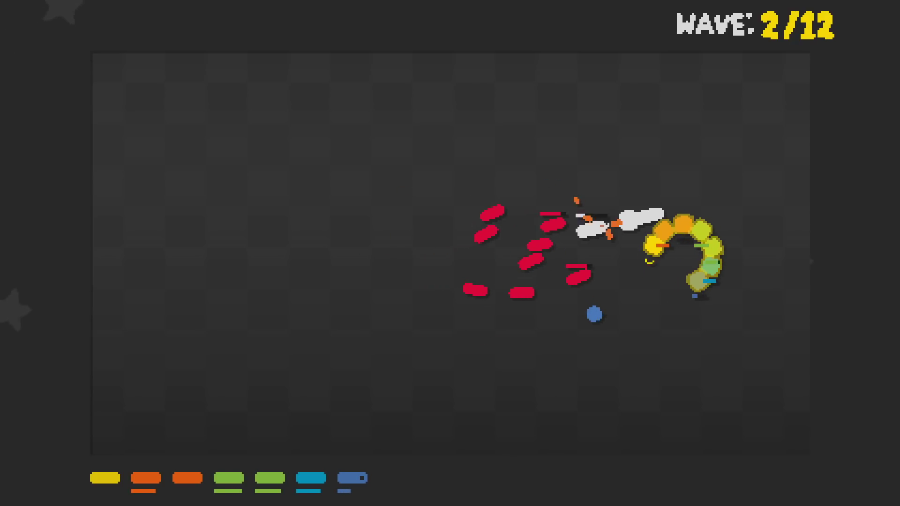
{"action": "key", "text": "Left"}
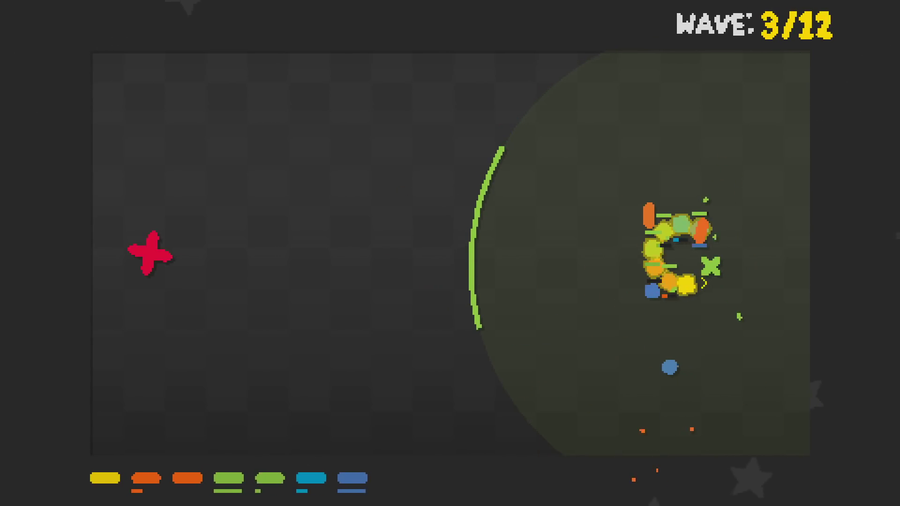
{"action": "key", "text": "Left"}
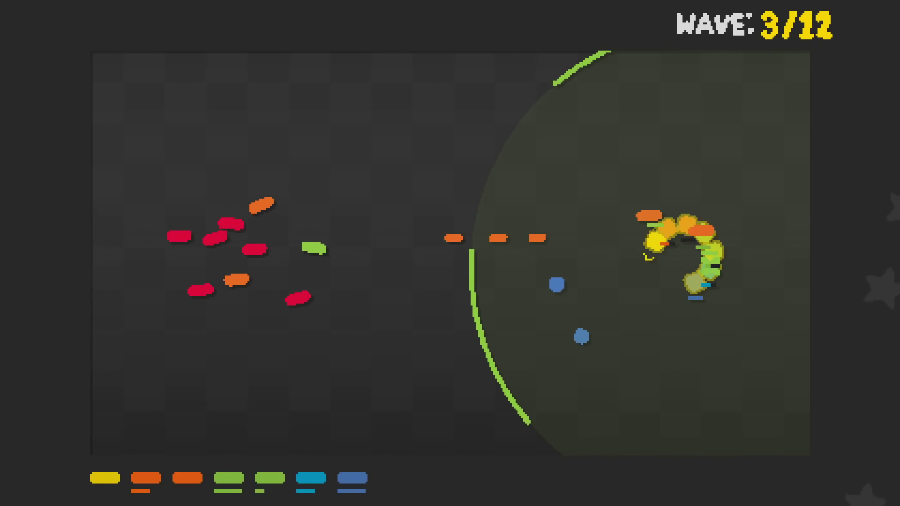
{"action": "key", "text": "Left"}
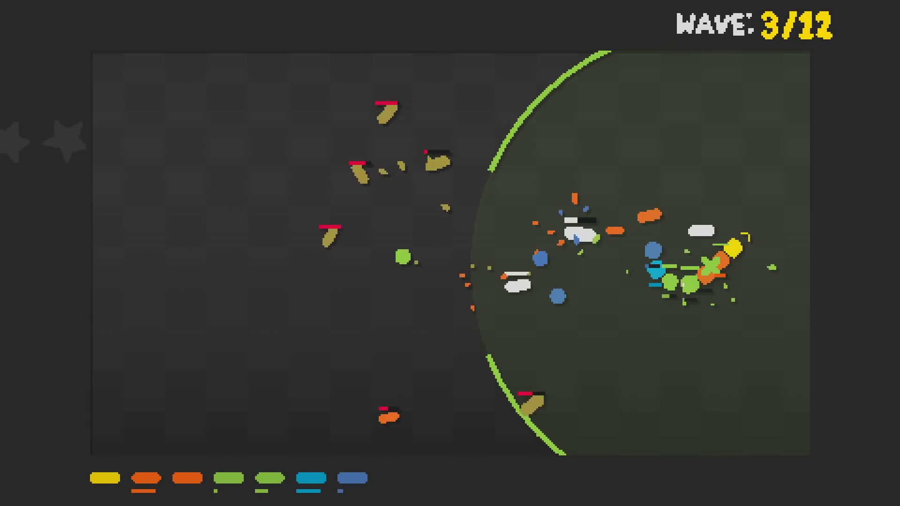
{"action": "key", "text": "Left"}
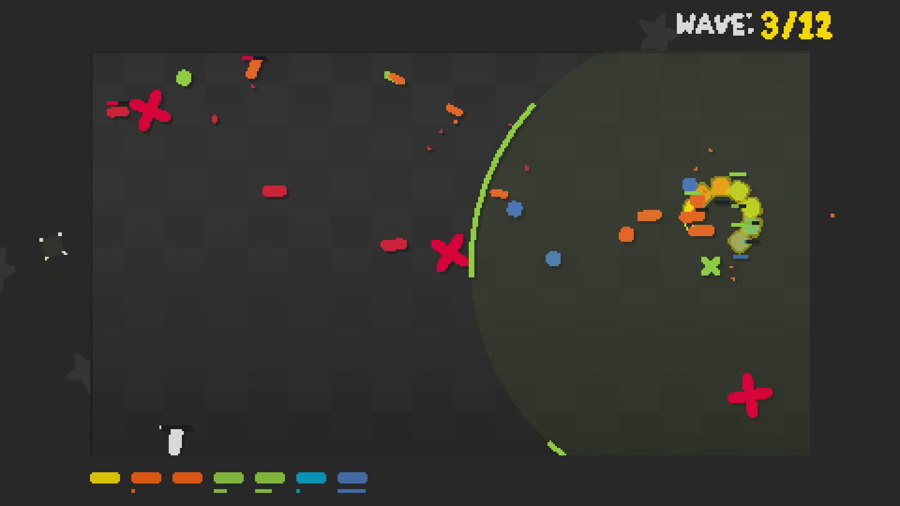
{"action": "key", "text": "Left"}
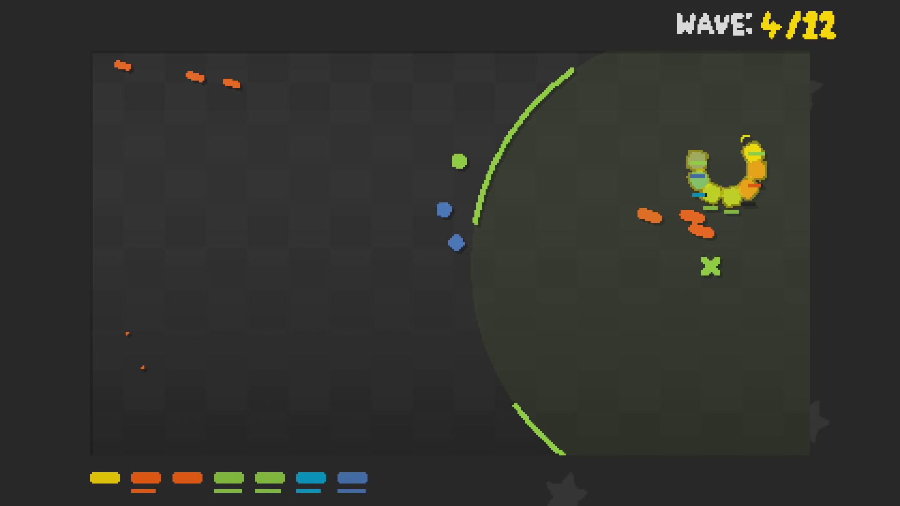
{"action": "key", "text": "Left"}
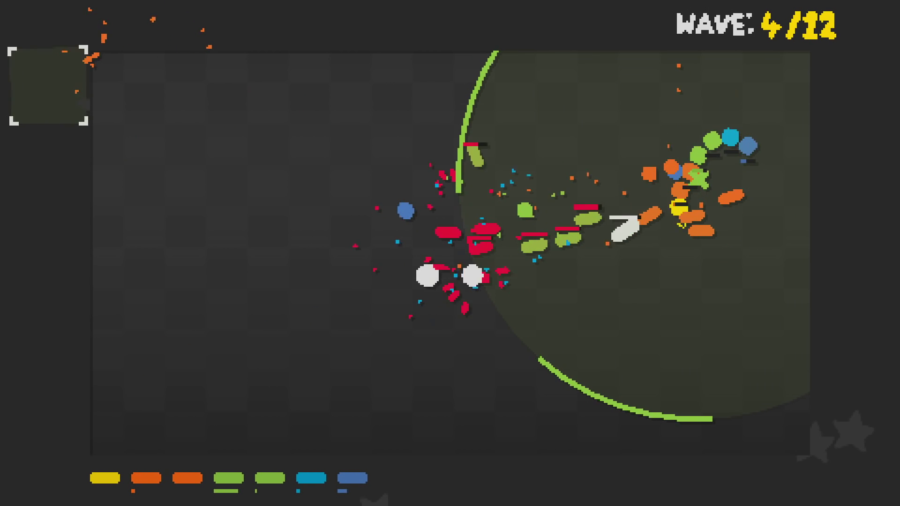
{"action": "key", "text": "Left"}
{"action": "key", "text": "Left"}
{"action": "key", "text": "Left"}
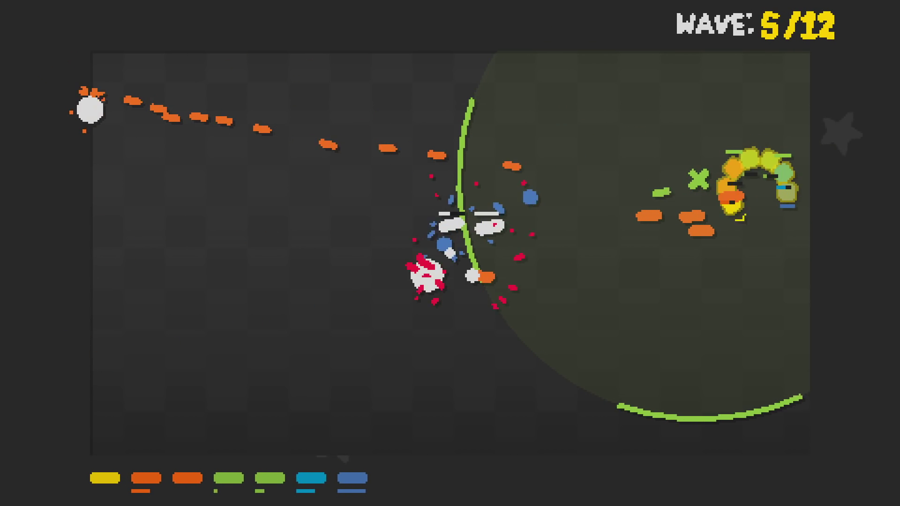
{"action": "key", "text": "Left"}
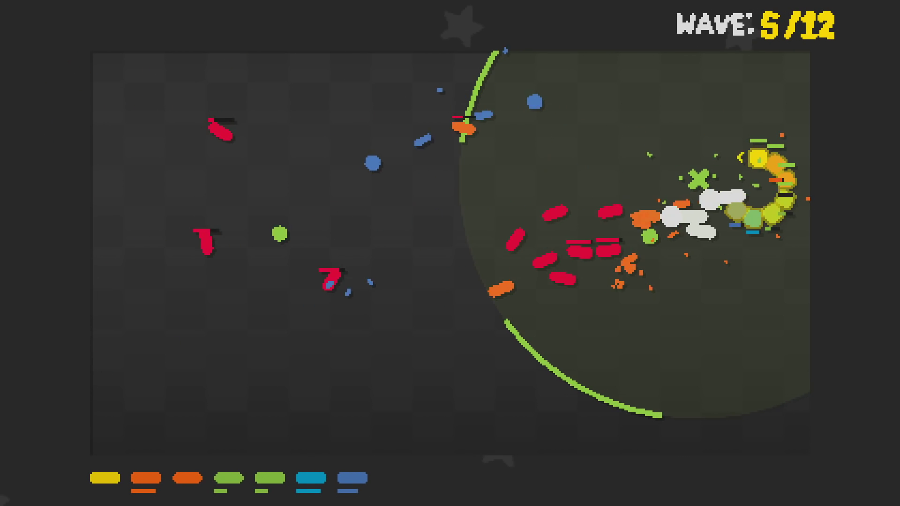
{"action": "key", "text": "Left"}
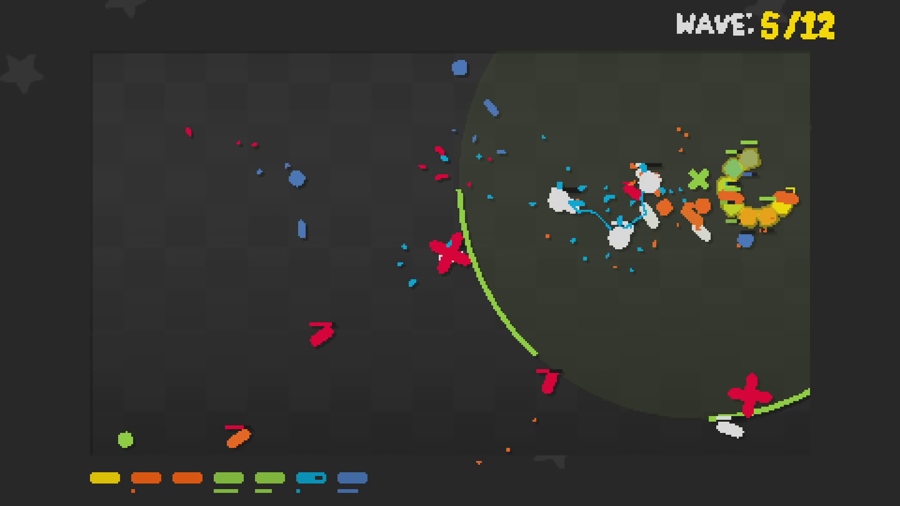
{"action": "key", "text": "Left"}
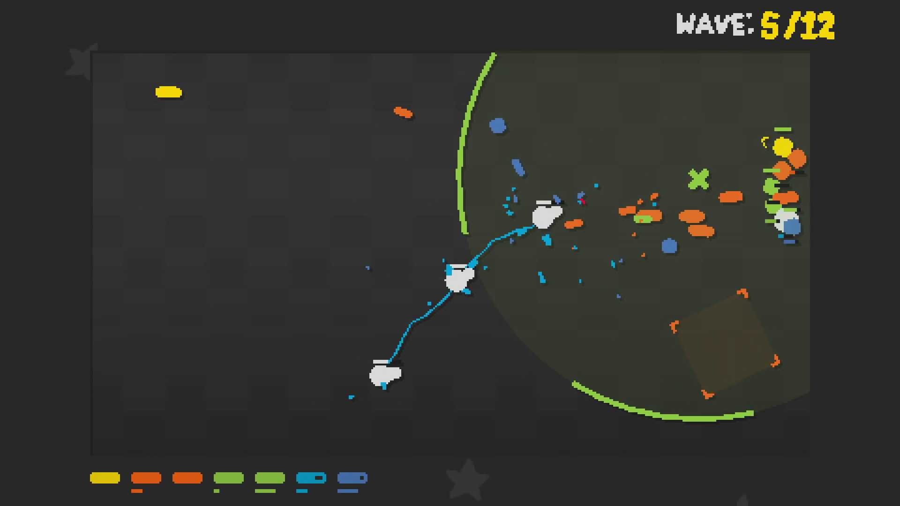
{"action": "key", "text": "Left"}
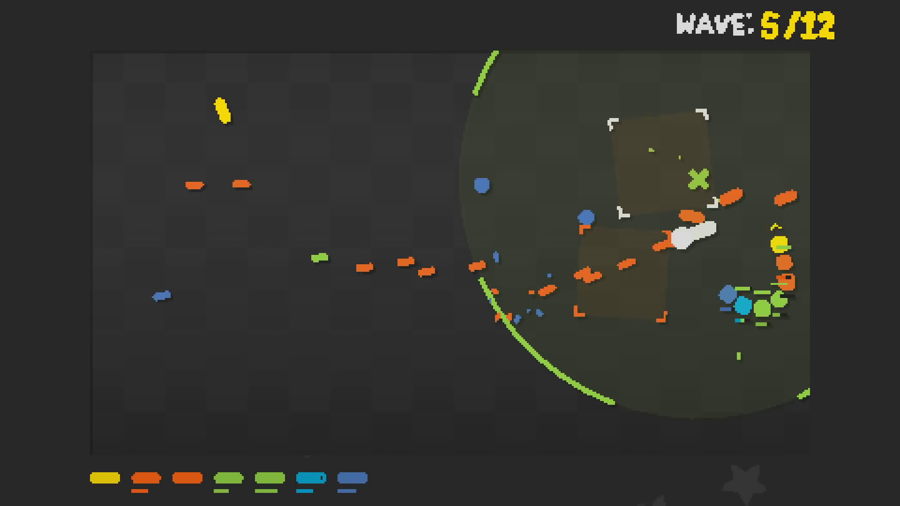
Loop the snake in the upper right until level 22 ends with 50 gold
{"action": "key", "text": "Up"}
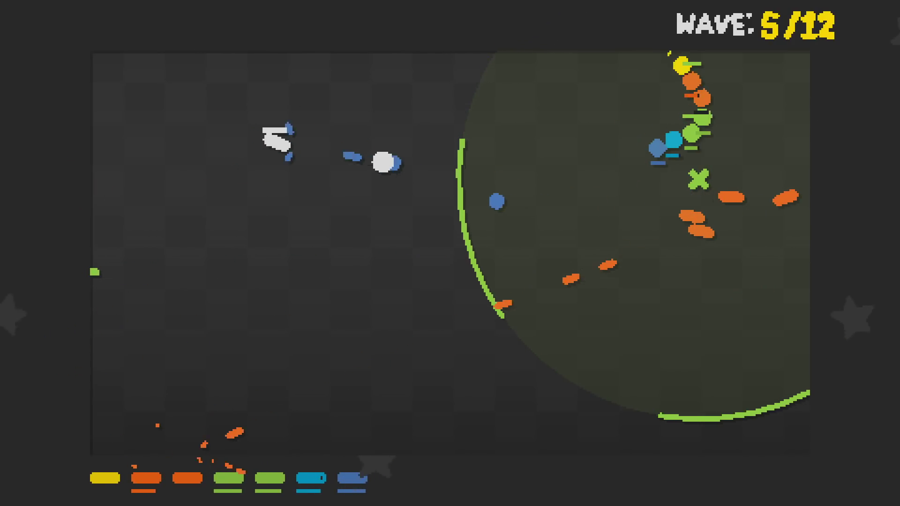
{"action": "key", "text": "Left"}
{"action": "key", "text": "Down"}
{"action": "key", "text": "Left"}
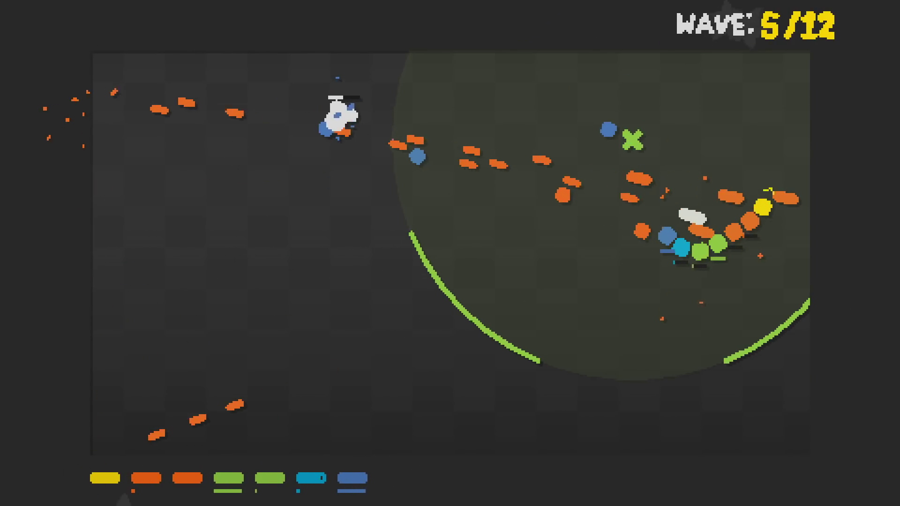
{"action": "key", "text": "Left"}
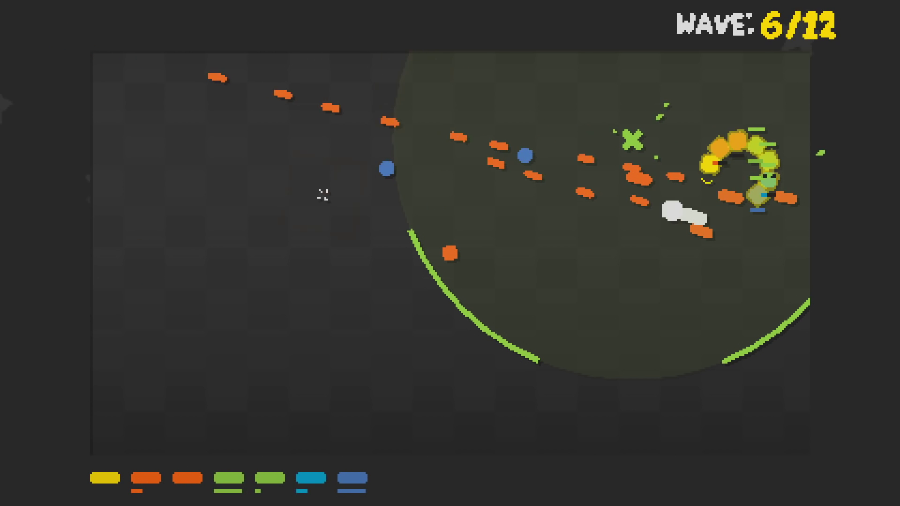
{"action": "key", "text": "Left"}
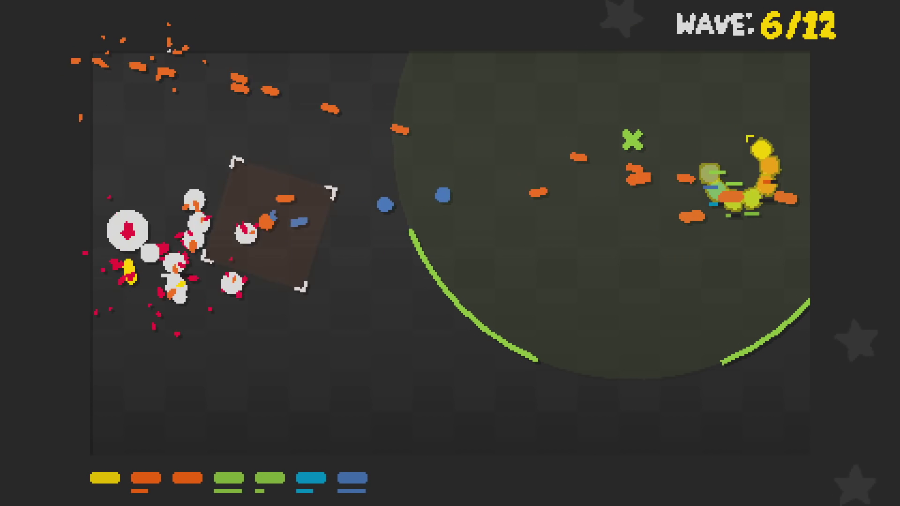
{"action": "key", "text": "Left"}
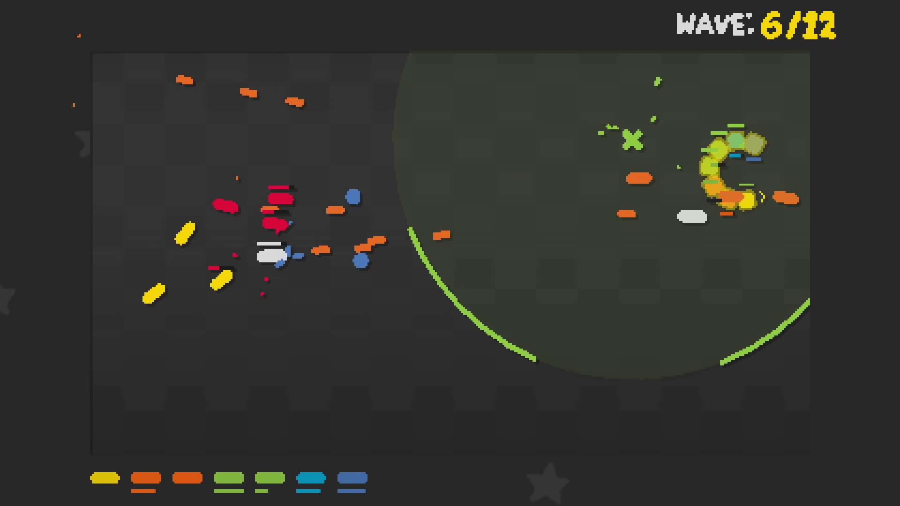
{"action": "key", "text": "Left"}
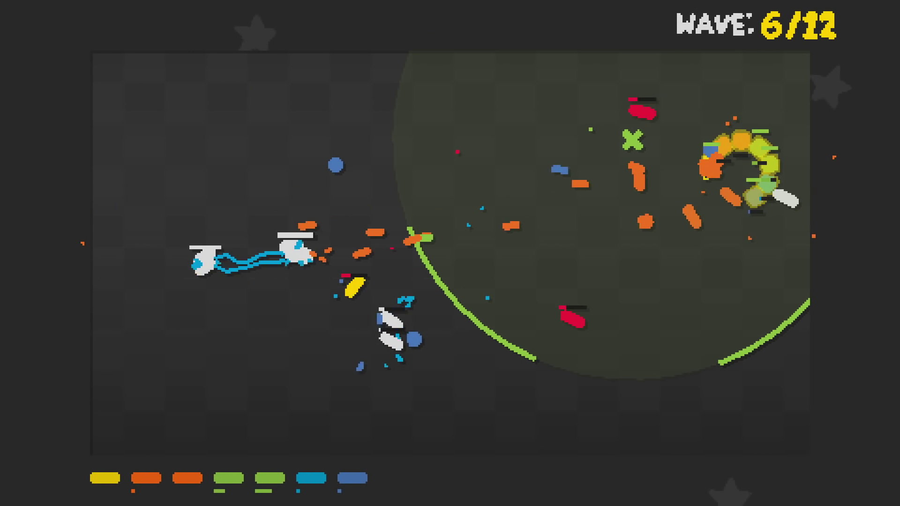
{"action": "key", "text": "Left"}
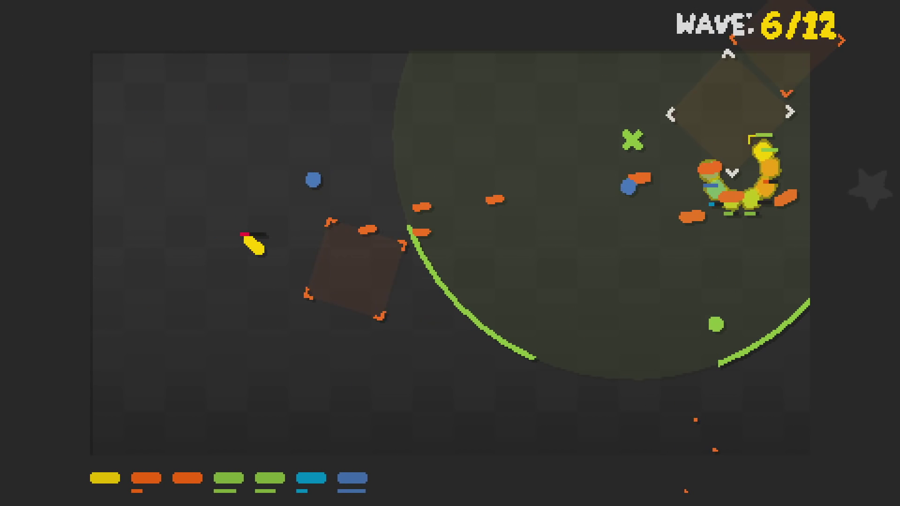
{"action": "key", "text": "Left"}
{"action": "key", "text": "Left"}
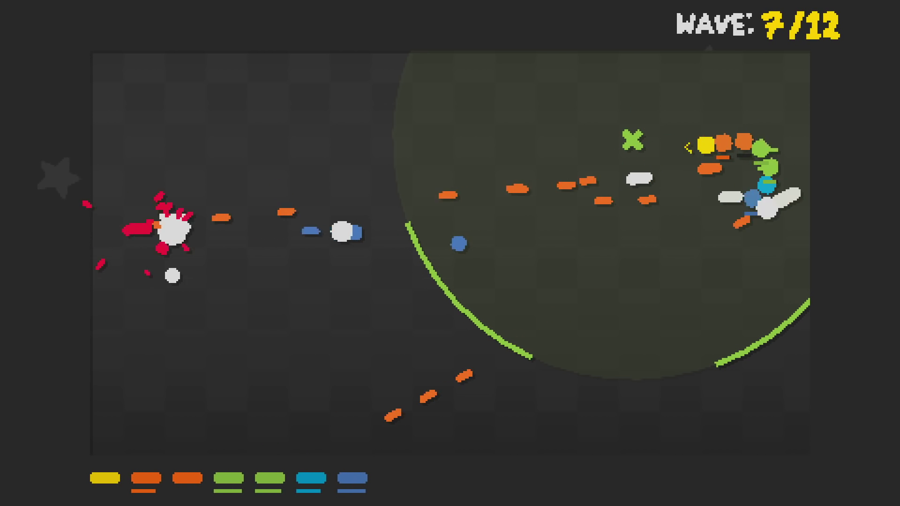
{"action": "key", "text": "Left"}
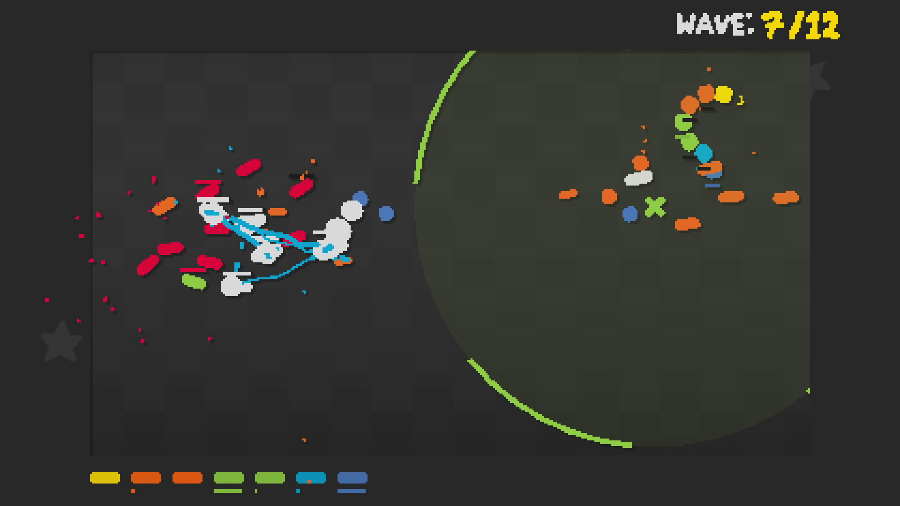
{"action": "key", "text": "Left"}
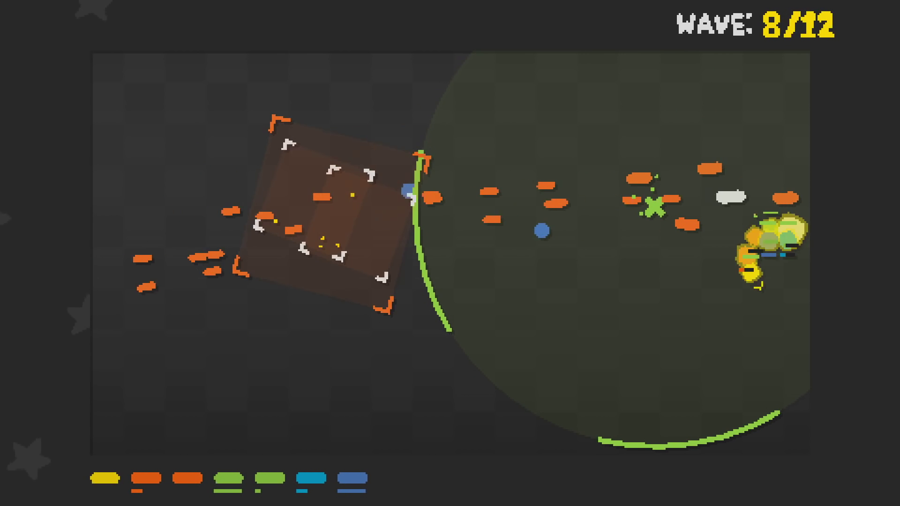
{"action": "key", "text": "Right"}
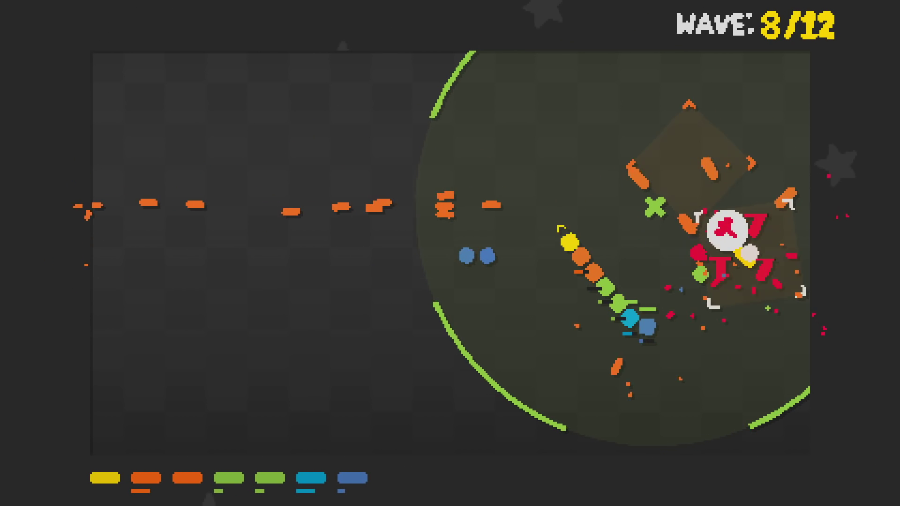
{"action": "key", "text": "Left"}
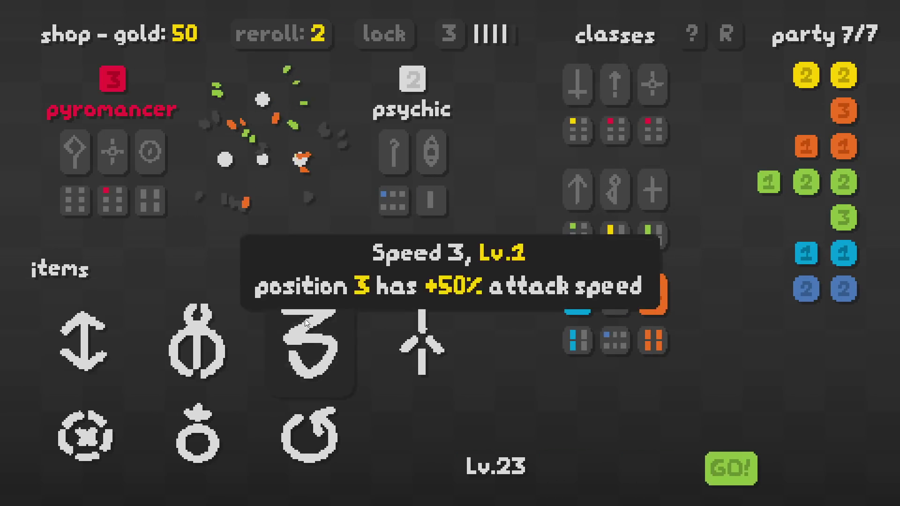
Reroll the shop five times without buying, then start level 23
{"action": "left_click", "coordinate": [289, 31]}
{"action": "left_click", "coordinate": [294, 29]}
{"action": "left_click", "coordinate": [293, 28]}
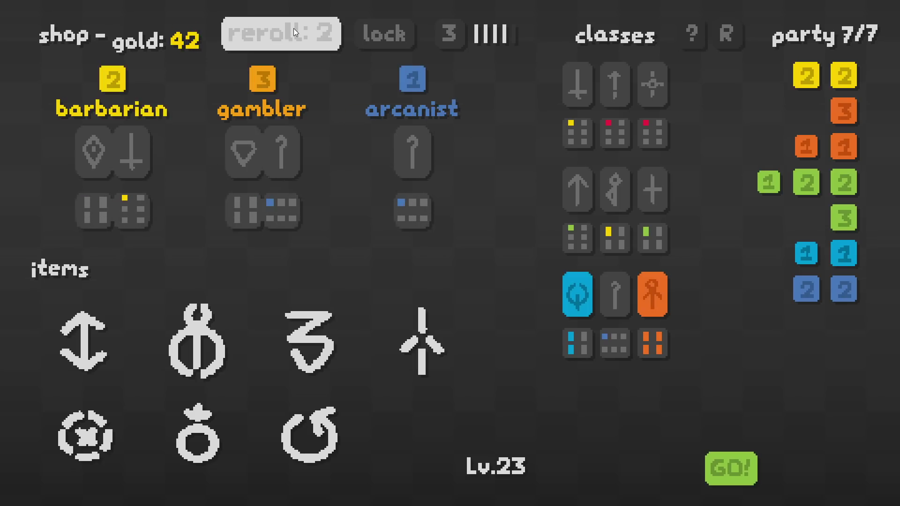
{"action": "left_click", "coordinate": [293, 29]}
{"action": "left_click", "coordinate": [293, 28]}
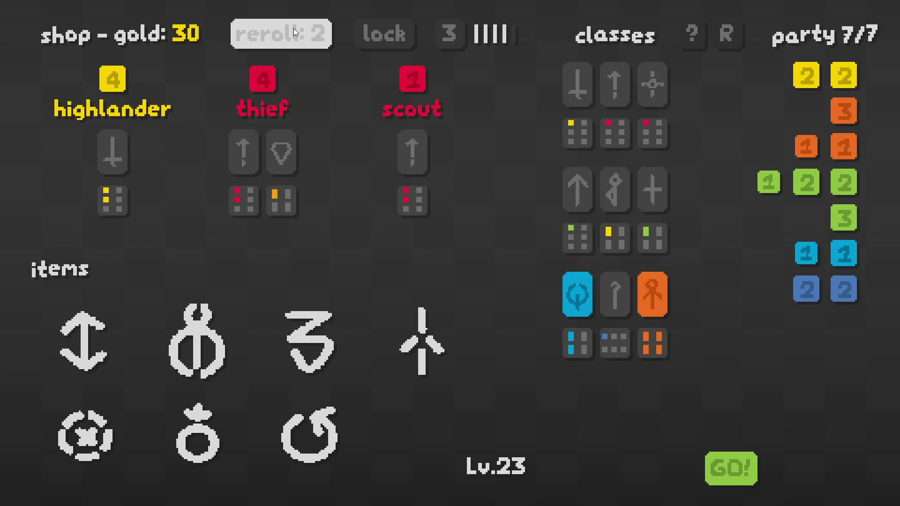
{"action": "left_click", "coordinate": [294, 28]}
{"action": "mouse_move", "coordinate": [843, 218]}
{"action": "left_click", "coordinate": [293, 28]}
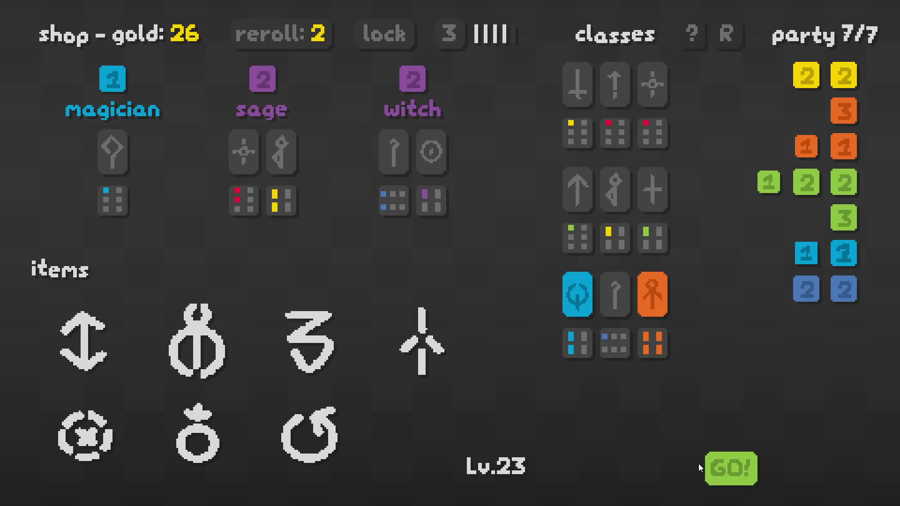
{"action": "left_click", "coordinate": [731, 468]}
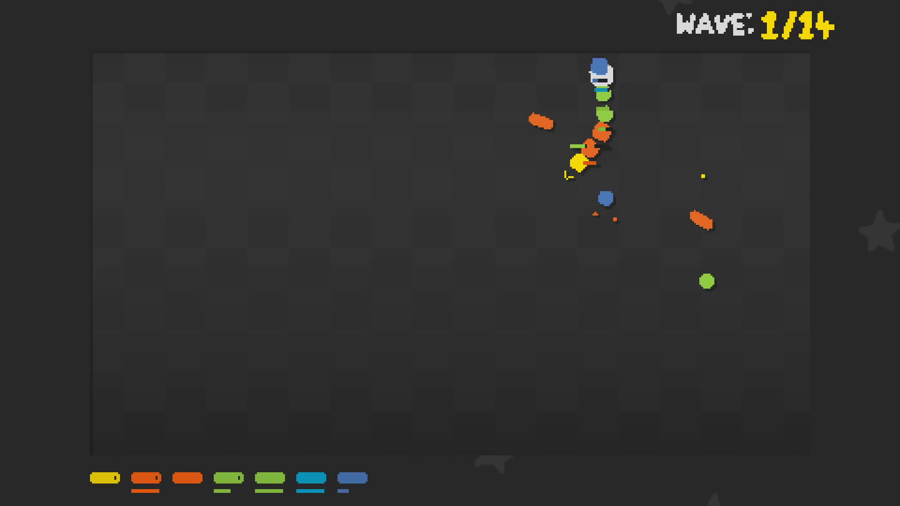
Swing the snake toward the upper right and circle near the top in the opening waves
{"action": "key", "text": "Right"}
{"action": "key", "text": "Up"}
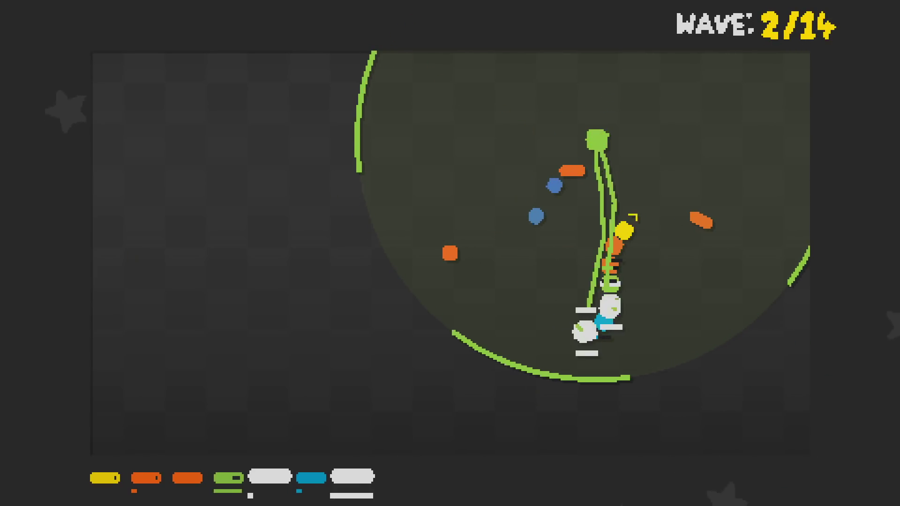
{"action": "key", "text": "Left"}
{"action": "key", "text": "Down"}
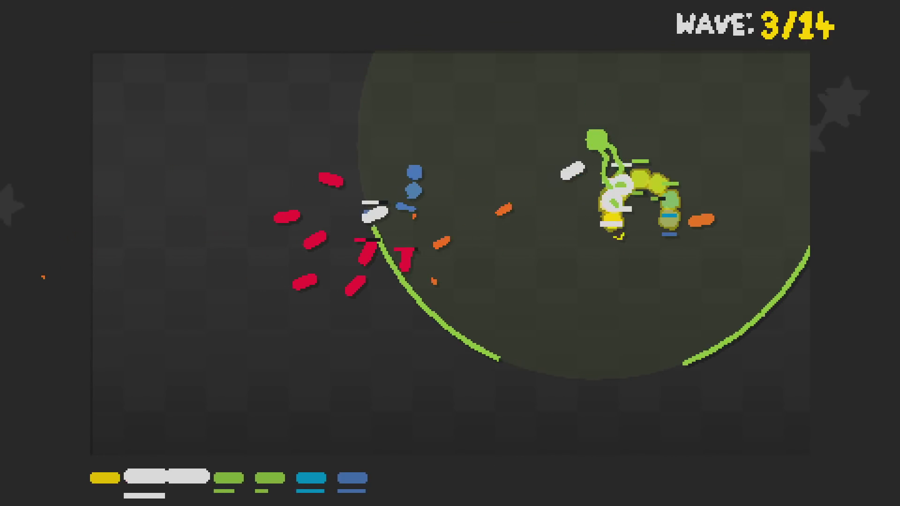
{"action": "key", "text": "Right"}
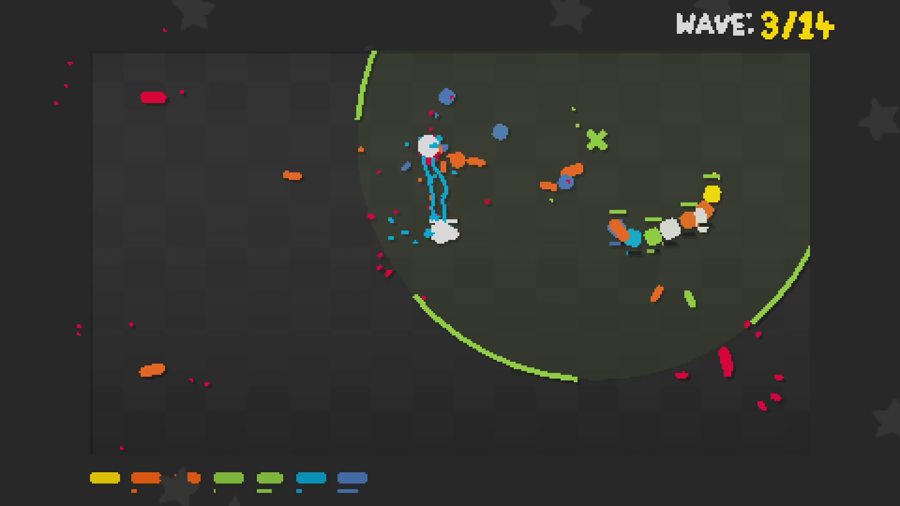
{"action": "key", "text": "Left"}
{"action": "key", "text": "Down"}
{"action": "key", "text": "Left"}
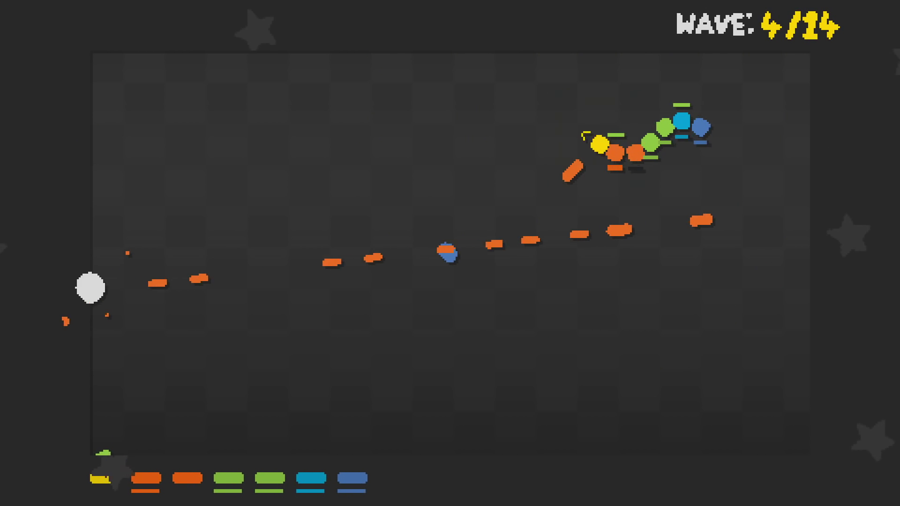
Keep looping the snake through U-turns until level 23 reaches wave 8 of 14
{"action": "key", "text": "Left"}
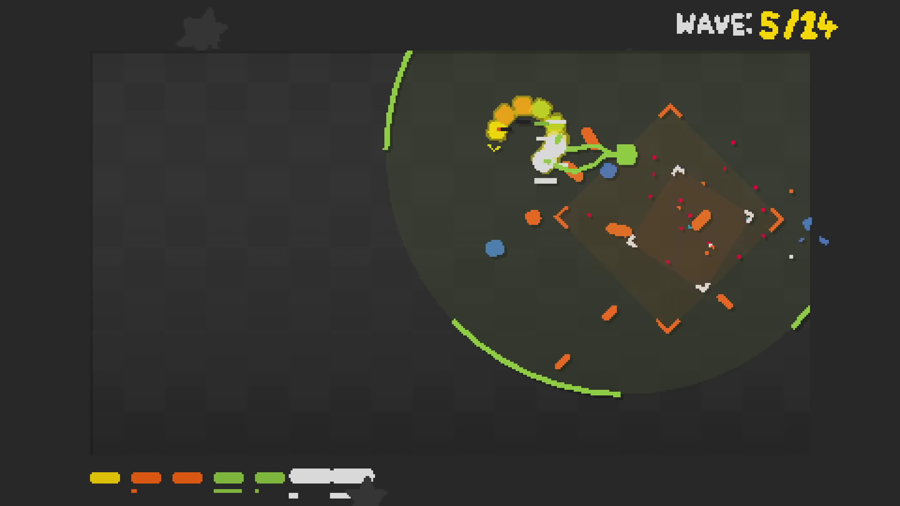
{"action": "key", "text": "Left"}
{"action": "key", "text": "Left"}
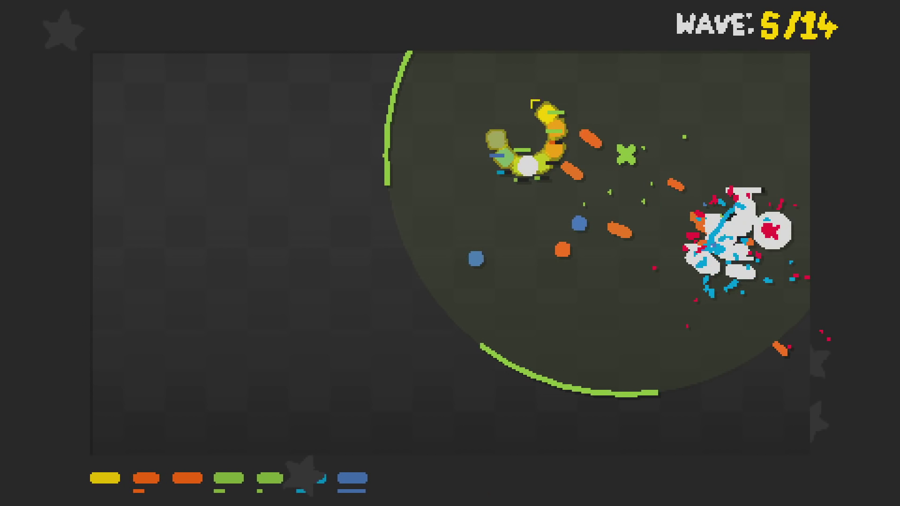
{"action": "key", "text": "Left"}
{"action": "key", "text": "Left"}
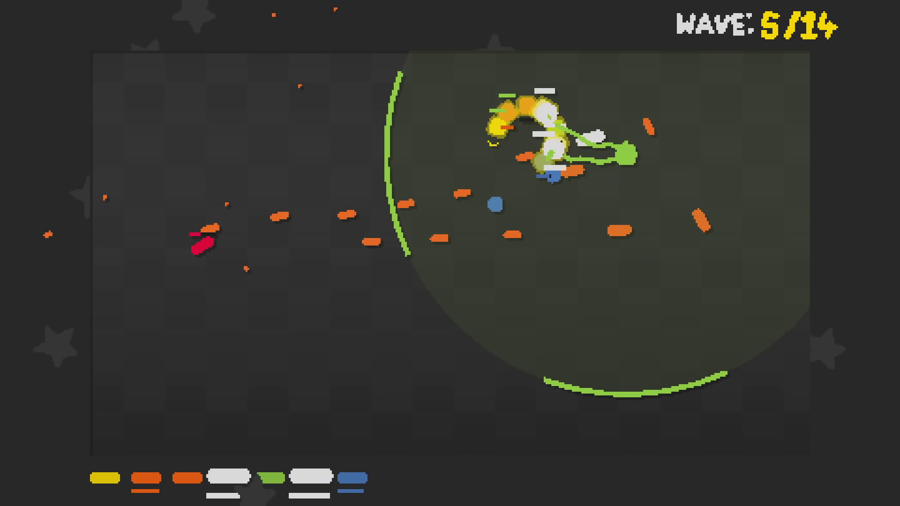
{"action": "key", "text": "Left"}
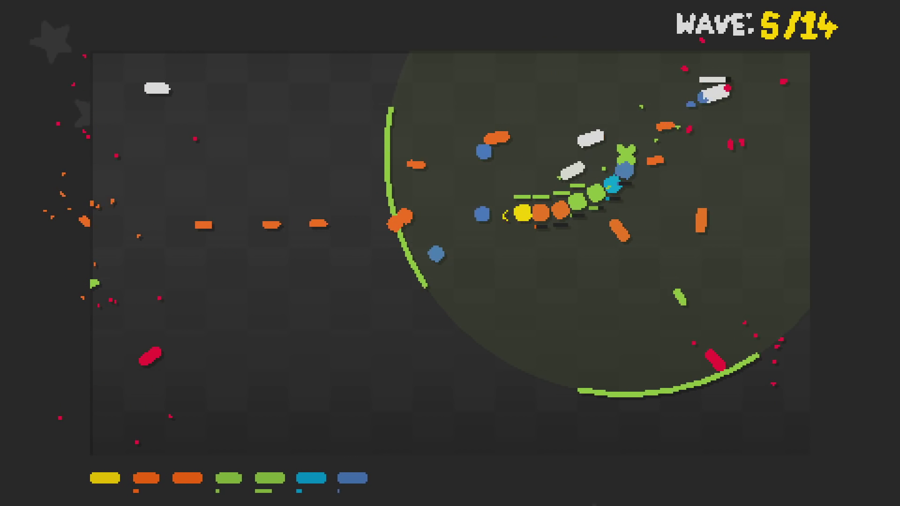
{"action": "key", "text": "Left"}
{"action": "key", "text": "Left"}
{"action": "key", "text": "Left"}
{"action": "key", "text": "Right"}
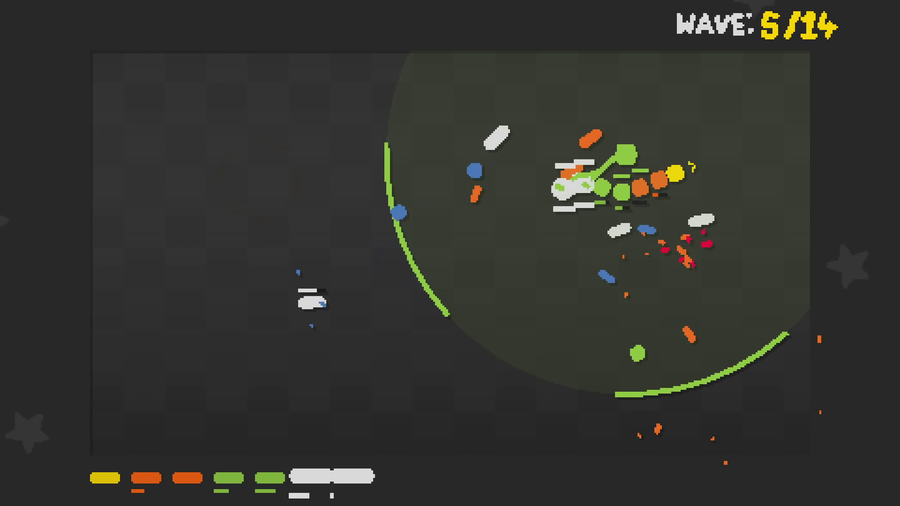
{"action": "key", "text": "Left"}
{"action": "key", "text": "Left"}
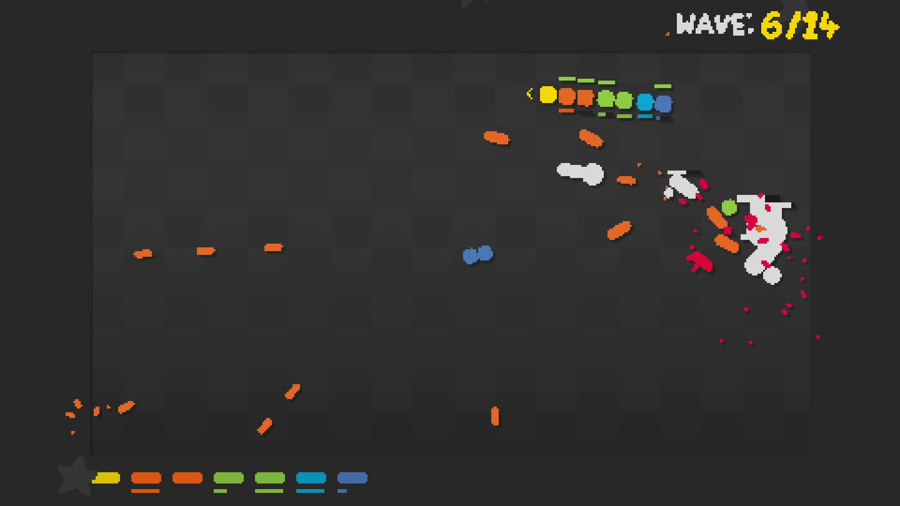
{"action": "key", "text": "Left"}
{"action": "key", "text": "Left"}
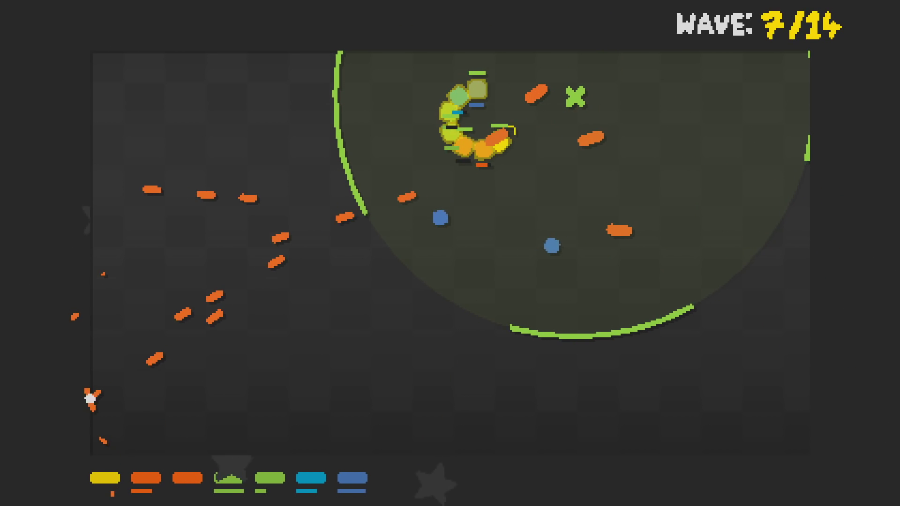
{"action": "key", "text": "Left"}
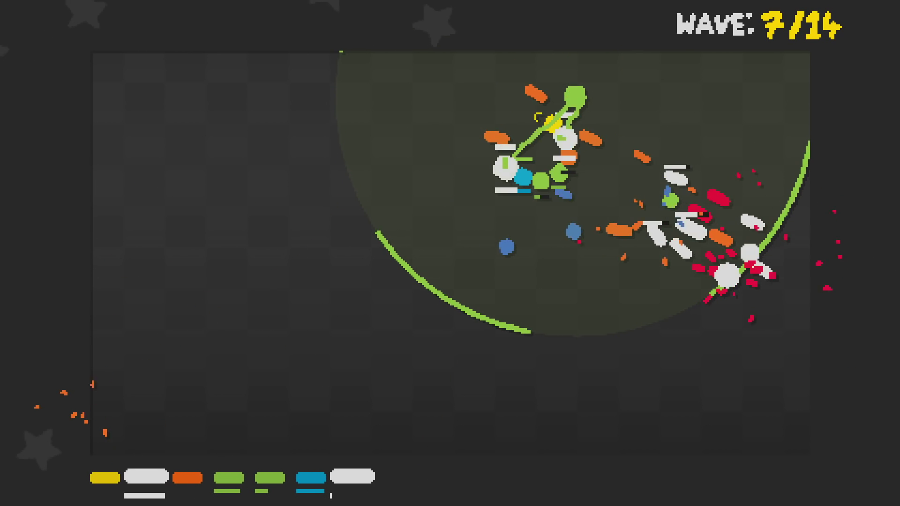
{"action": "key", "text": "Left"}
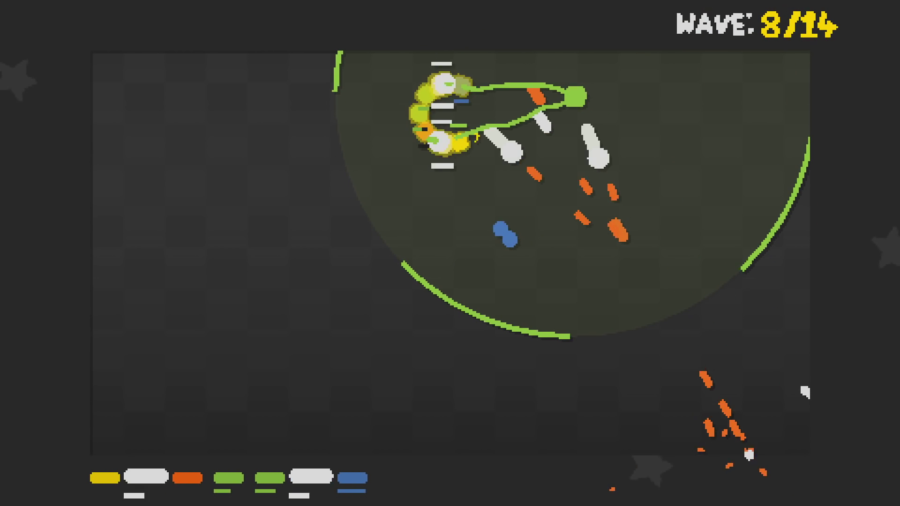
Steer the snake up-right and circle it tightly on the right side
{"action": "key", "text": "Left"}
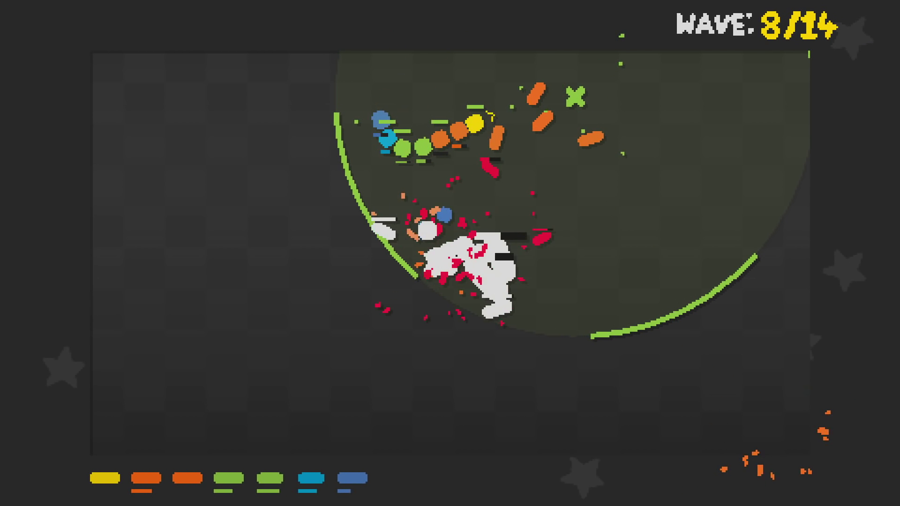
{"action": "key", "text": "Right"}
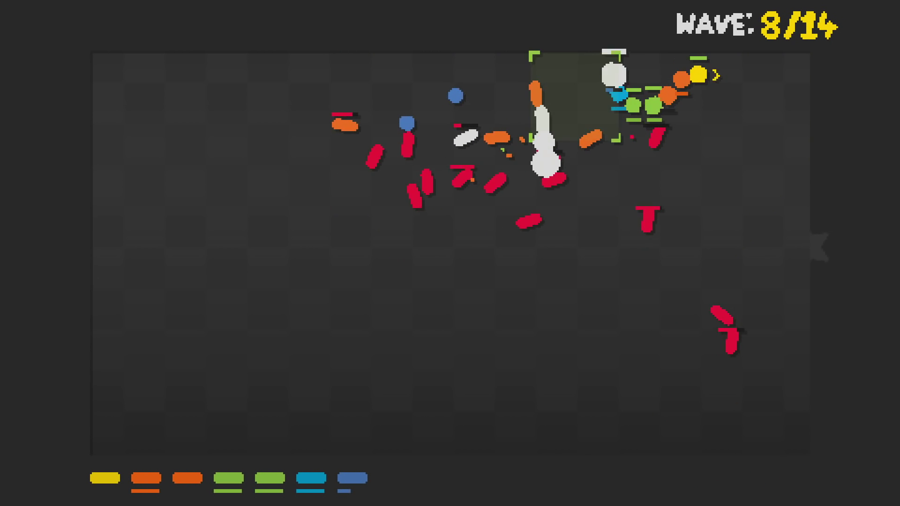
{"action": "key", "text": "Right"}
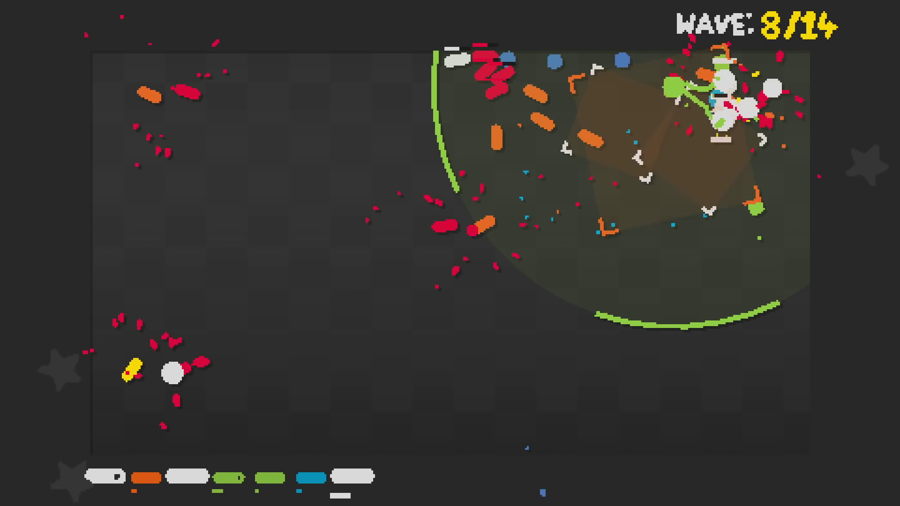
{"action": "key", "text": "Right"}
{"action": "key", "text": "Left"}
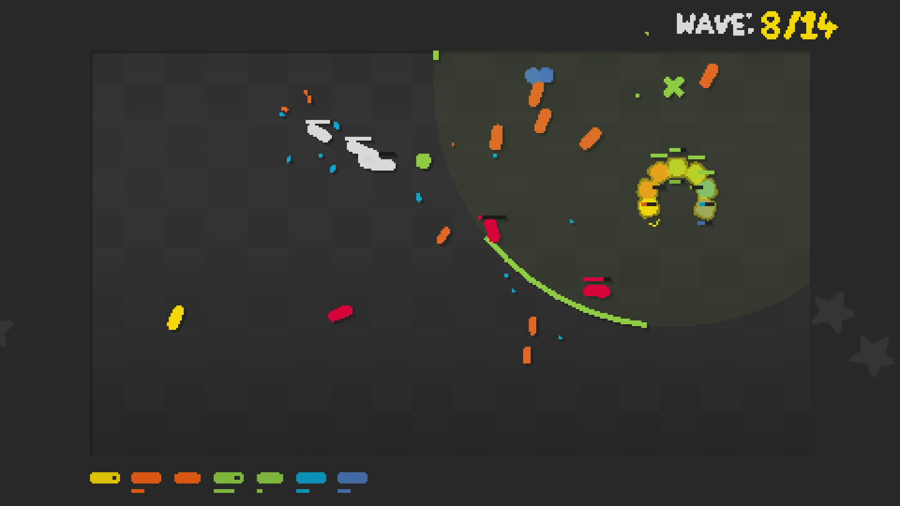
{"action": "key", "text": "Left"}
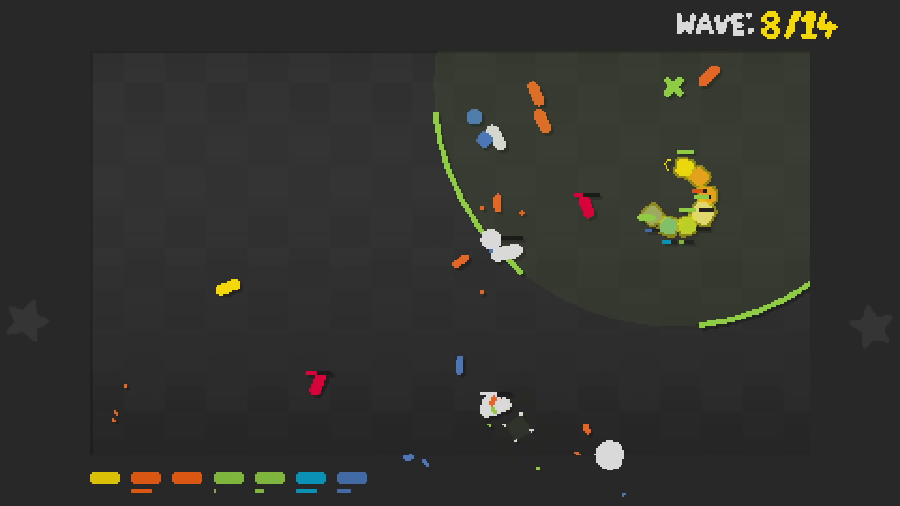
{"action": "key", "text": "Left"}
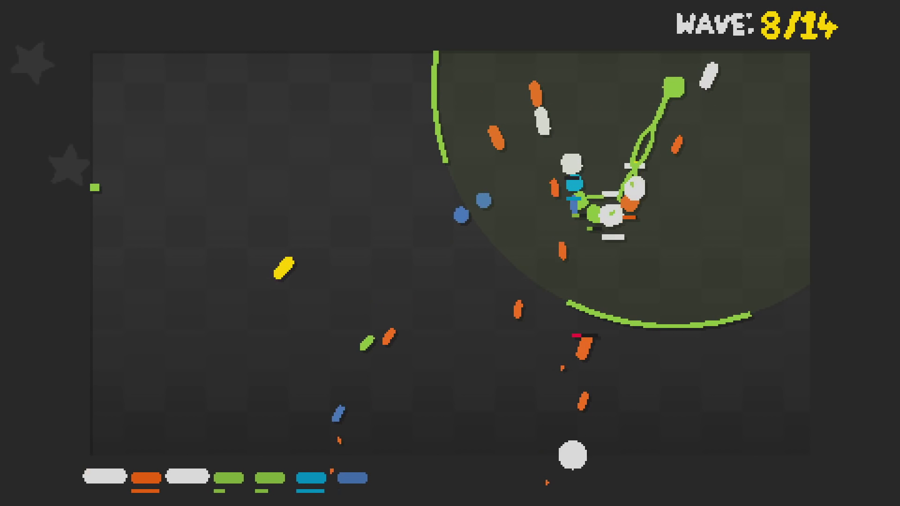
{"action": "key", "text": "Left"}
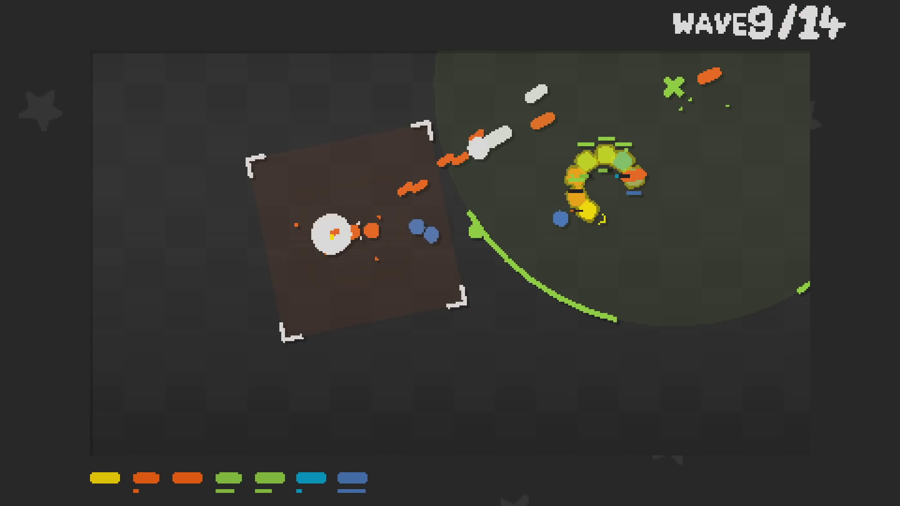
Hold the snake circling in the upper right as the next wave arrives
{"action": "key", "text": "Left"}
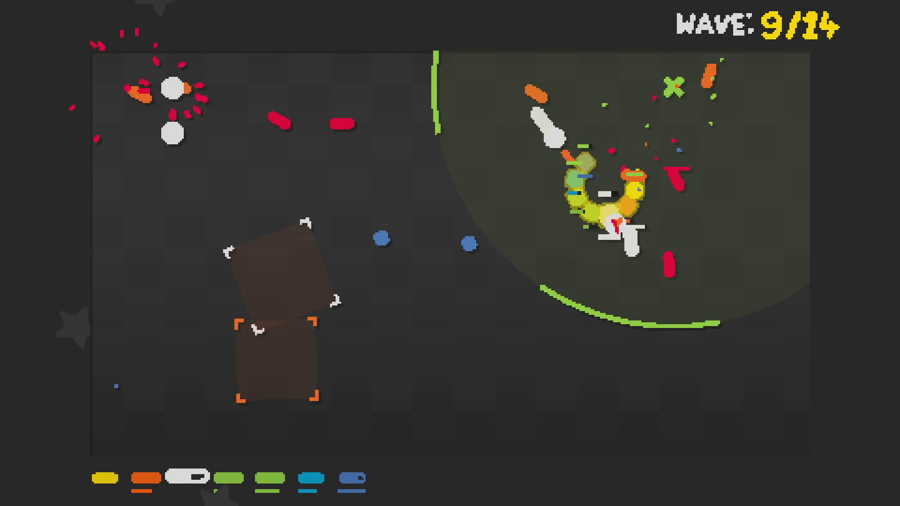
{"action": "key", "text": "Left"}
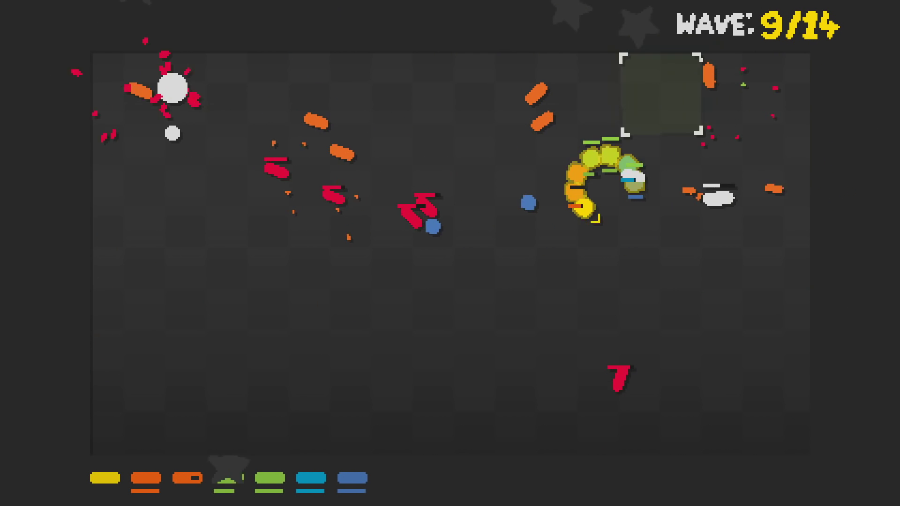
{"action": "key", "text": "Left"}
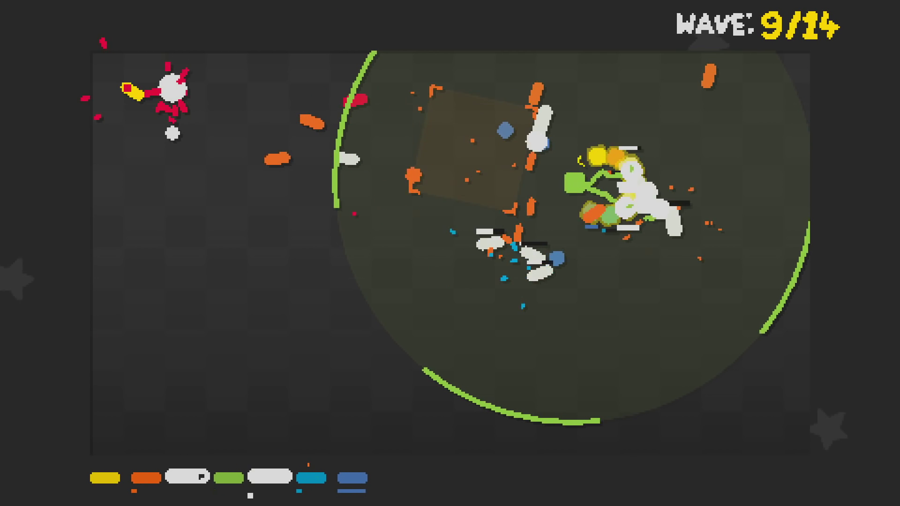
{"action": "key", "text": "Left"}
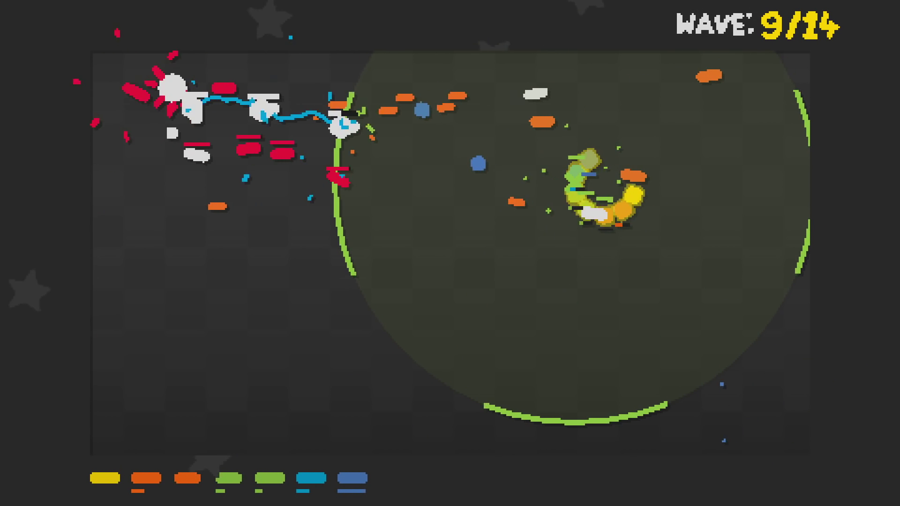
{"action": "key", "text": "Left"}
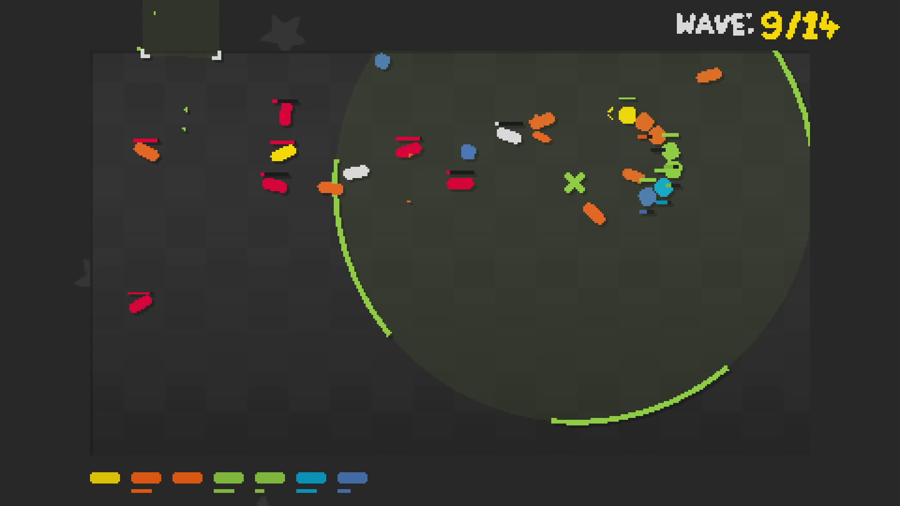
{"action": "key", "text": "Left"}
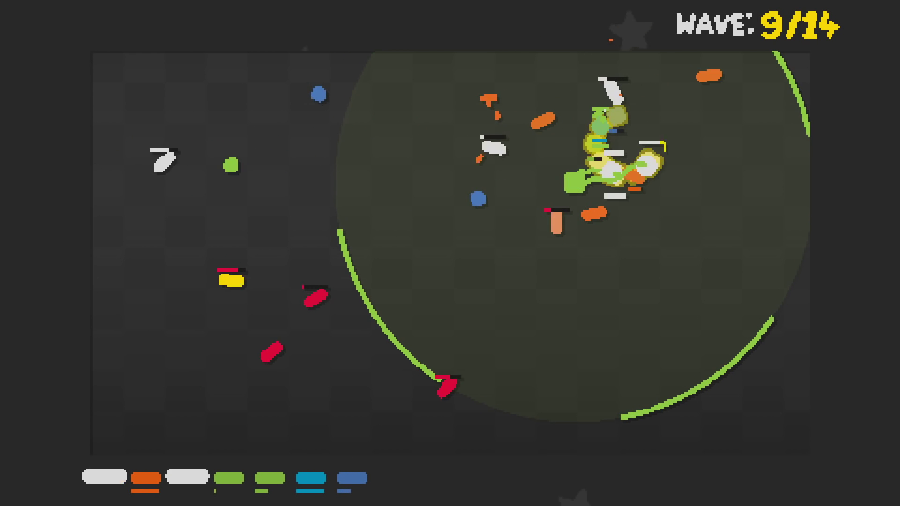
{"action": "key", "text": "Left"}
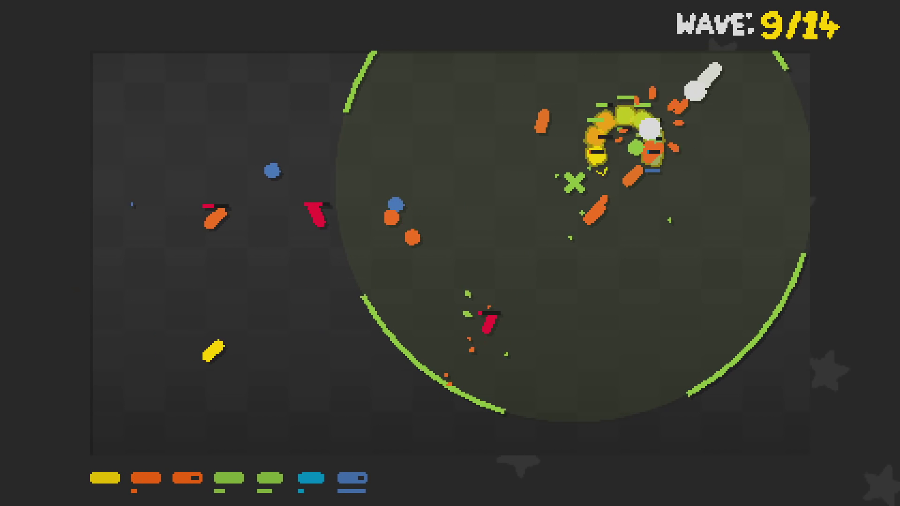
{"action": "key", "text": "Left"}
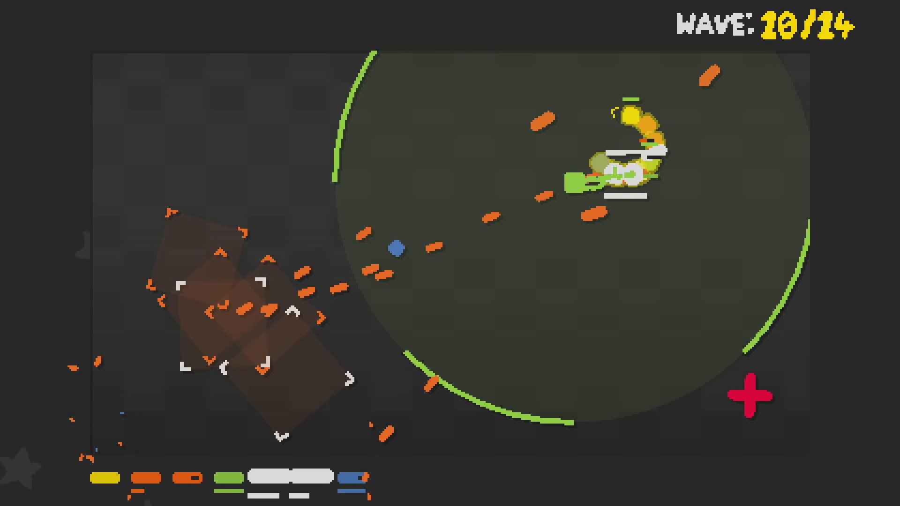
{"action": "key", "text": "Left"}
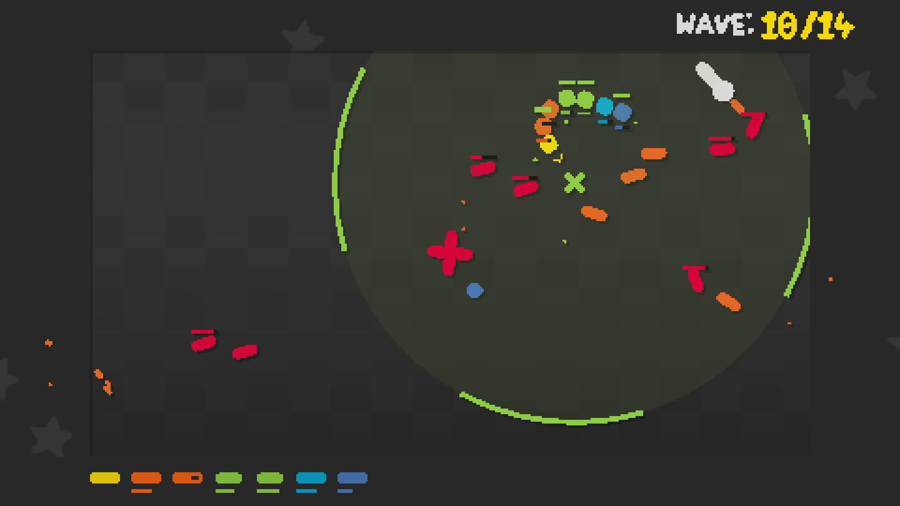
{"action": "key", "text": "Left"}
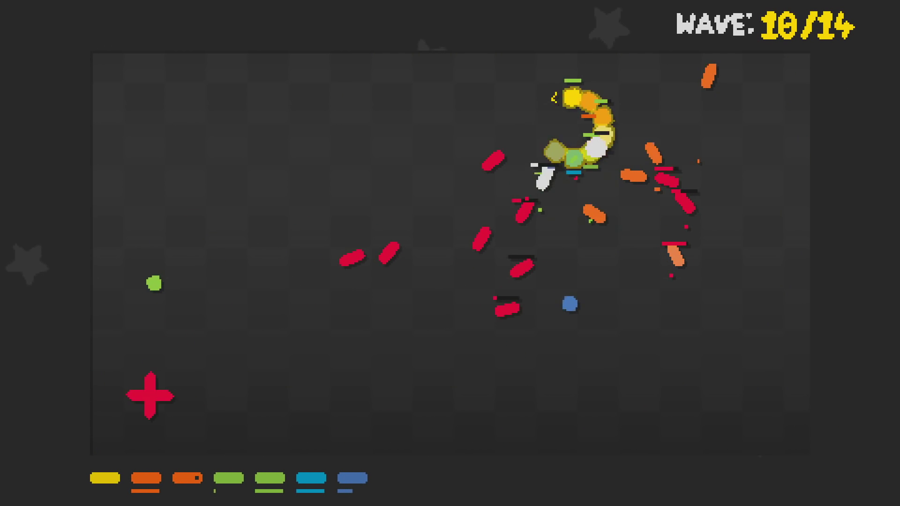
{"action": "key", "text": "Left"}
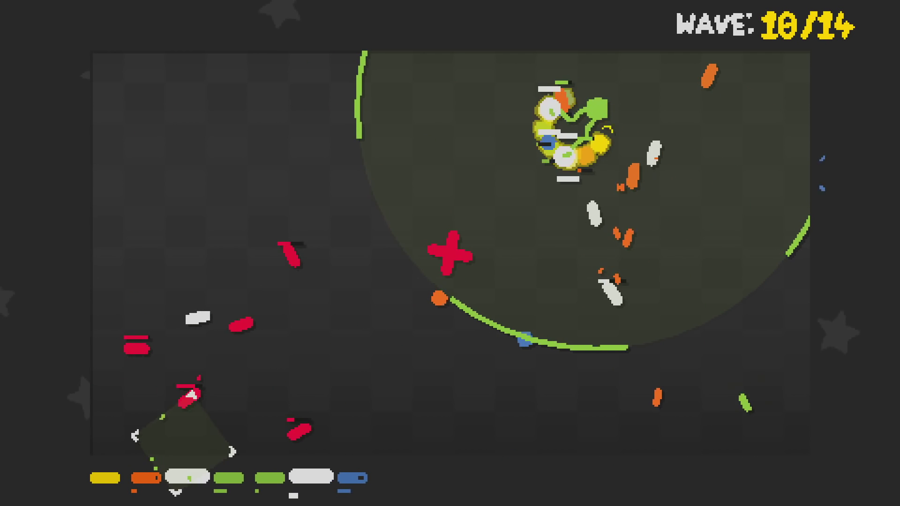
{"action": "key", "text": "Left"}
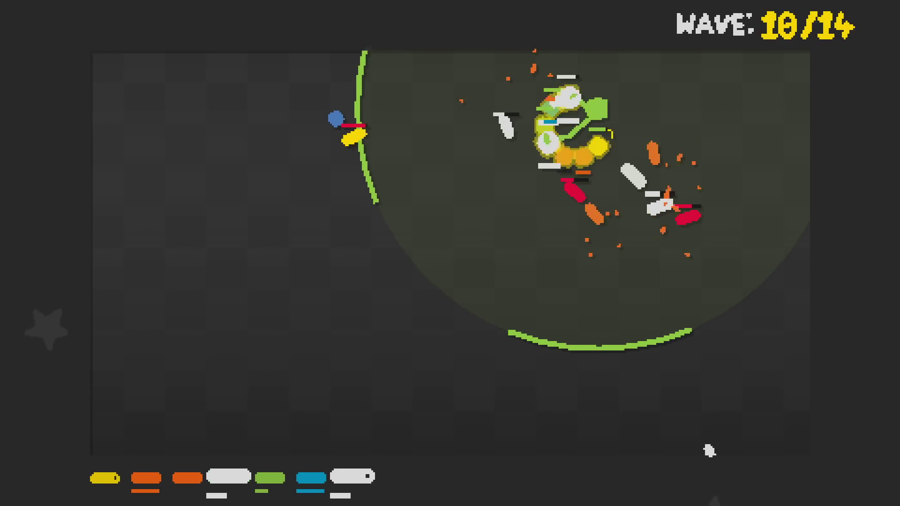
Swing the snake up and back, then loop near the top right until wave 13
{"action": "key", "text": "Right"}
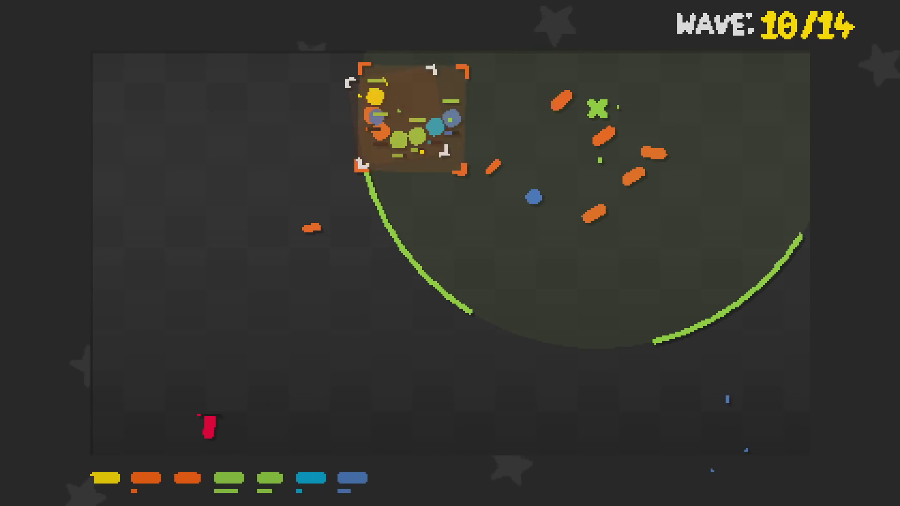
{"action": "key", "text": "Right"}
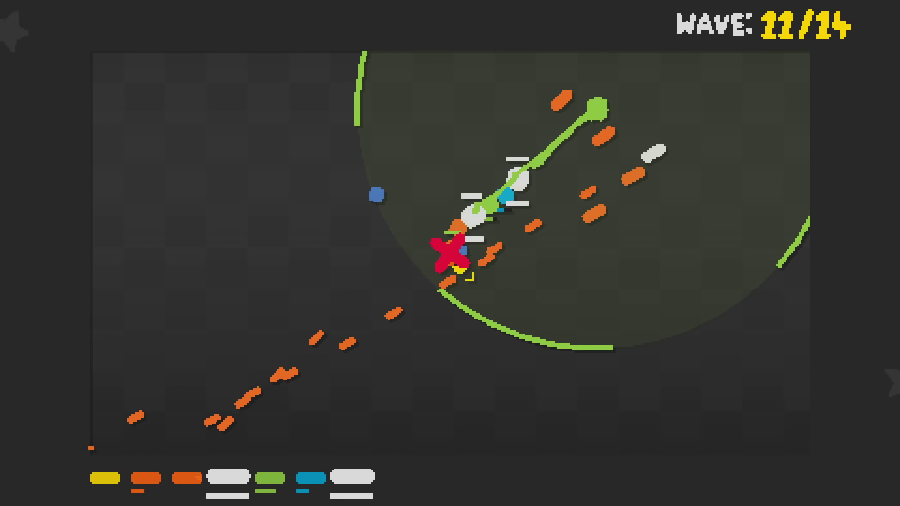
{"action": "key", "text": "Left"}
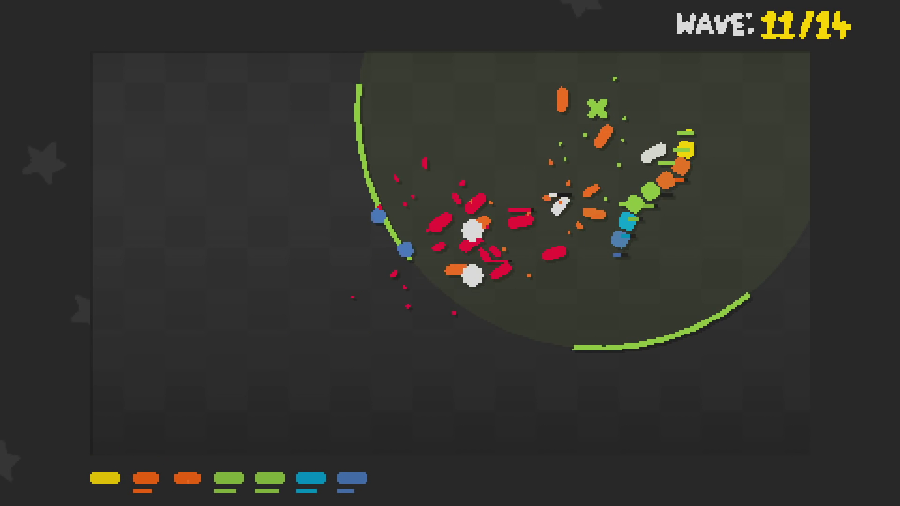
{"action": "key", "text": "Left"}
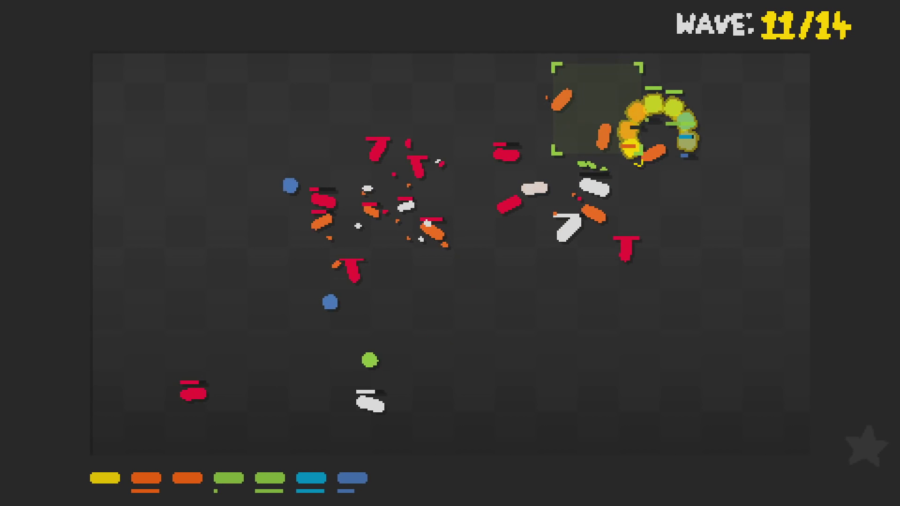
{"action": "key", "text": "Left"}
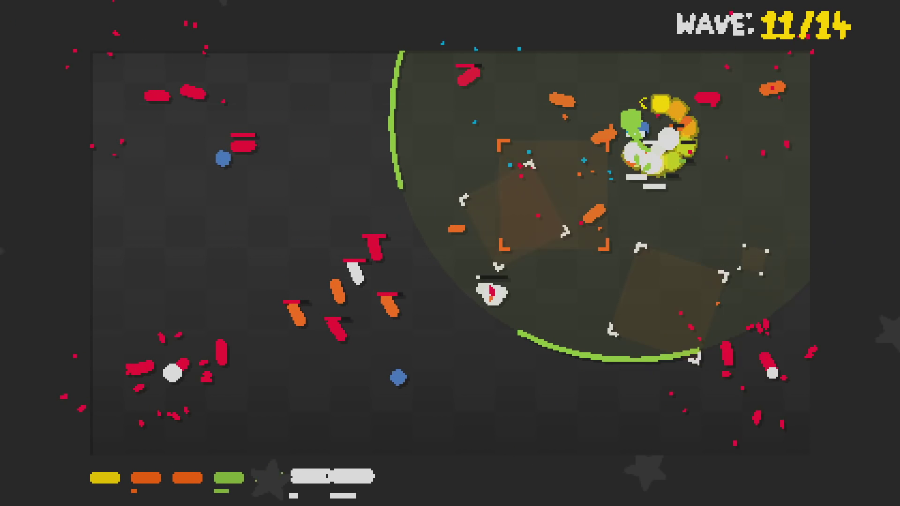
{"action": "key", "text": "Left"}
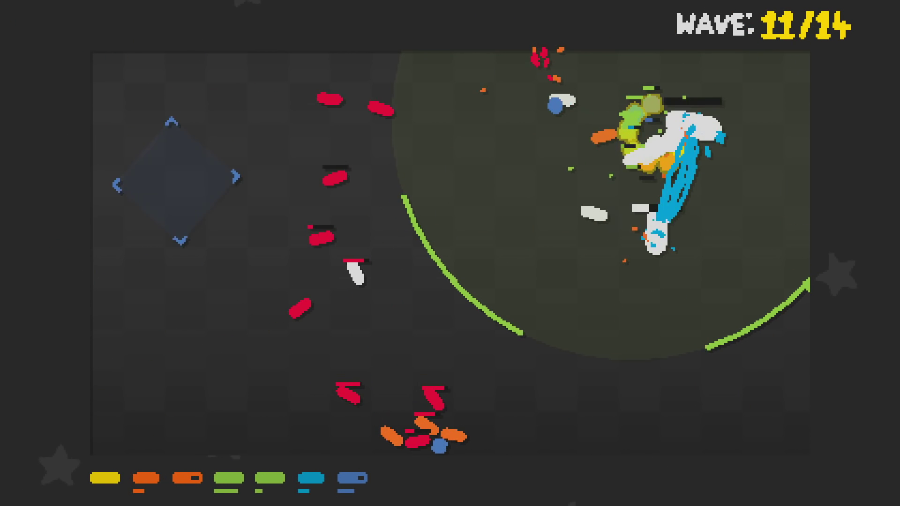
{"action": "key", "text": "Left"}
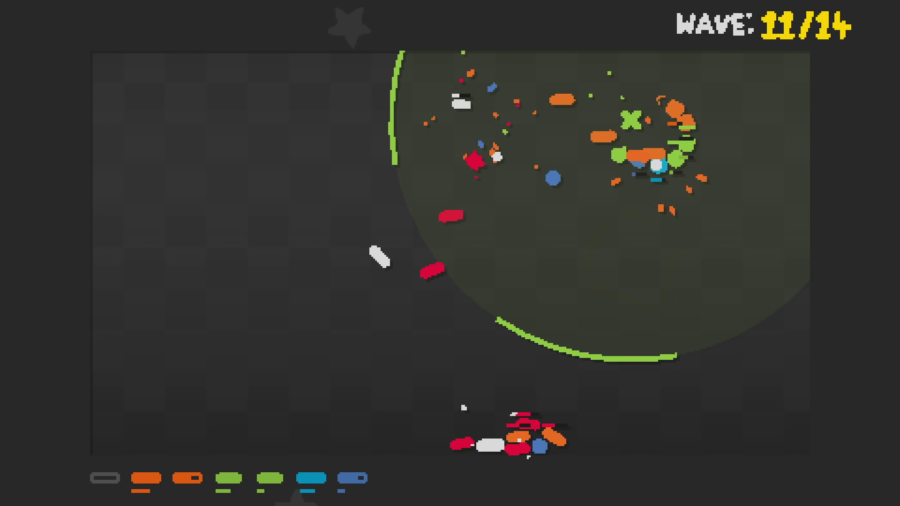
{"action": "key", "text": "Left"}
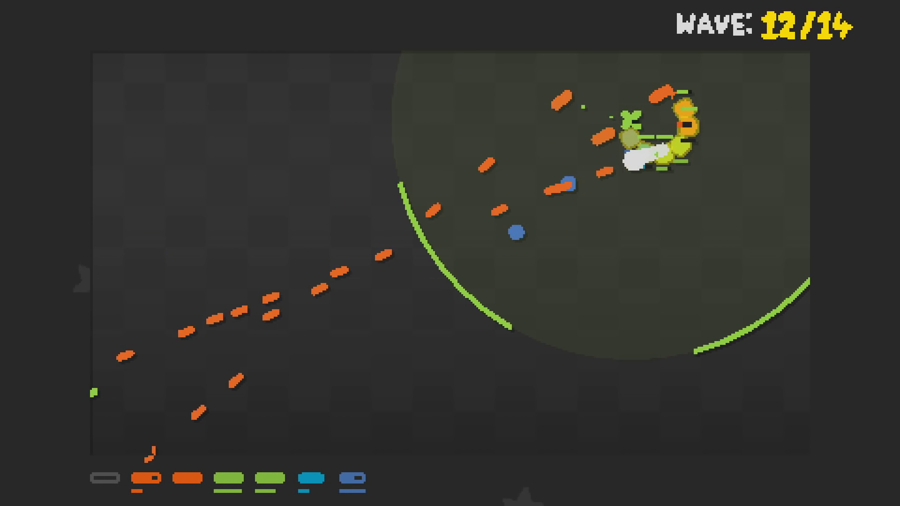
{"action": "key", "text": "Left"}
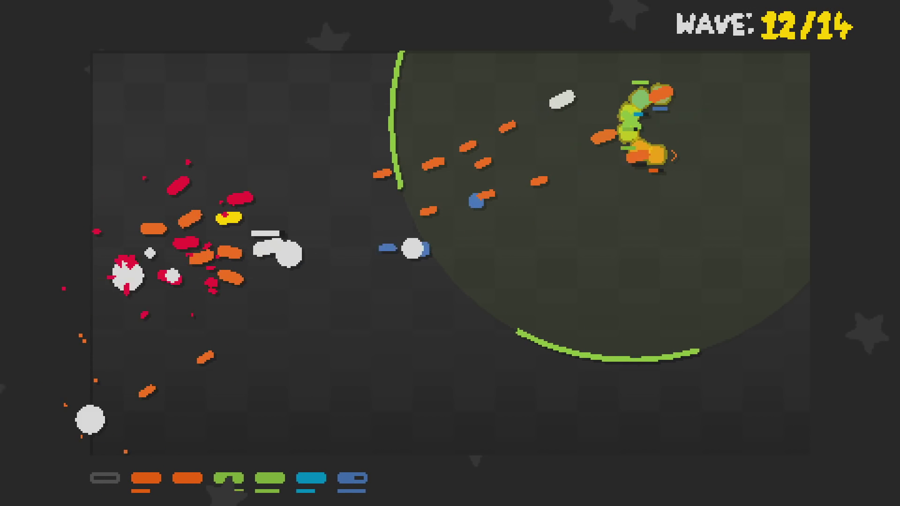
{"action": "key", "text": "Left"}
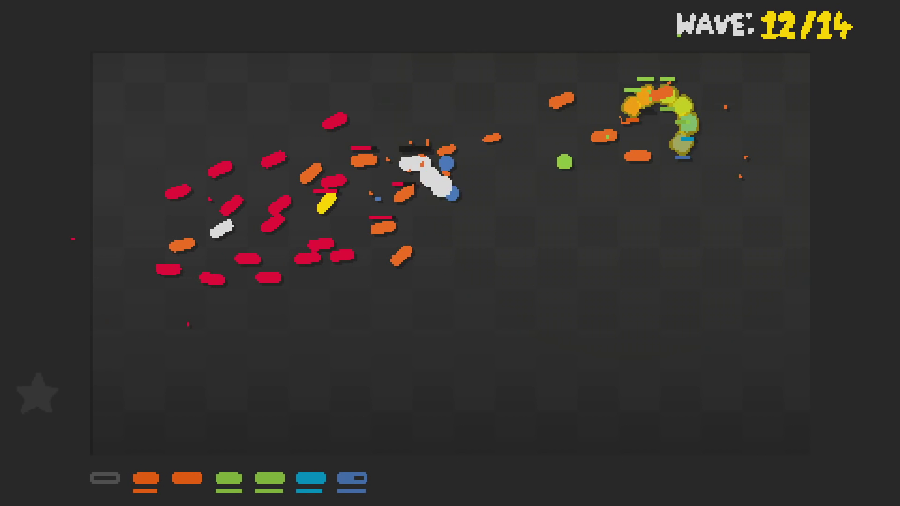
{"action": "key", "text": "Left"}
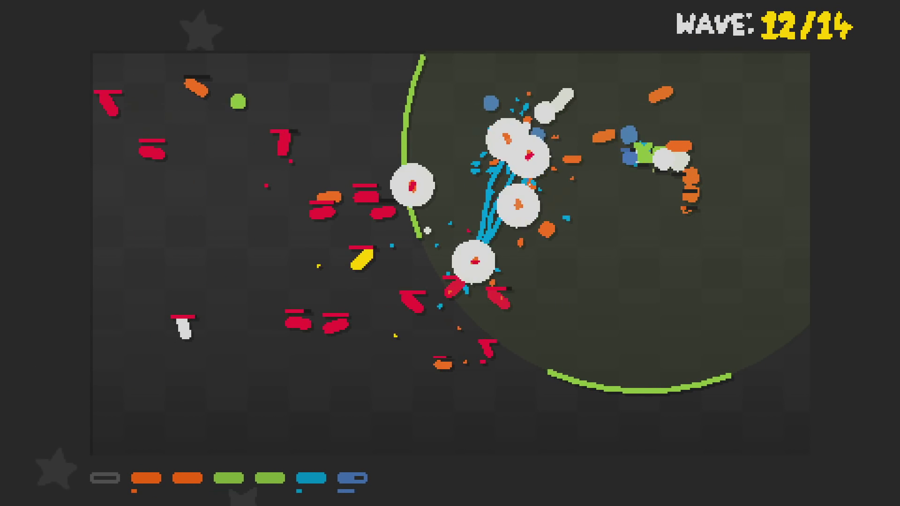
{"action": "key", "text": "Left"}
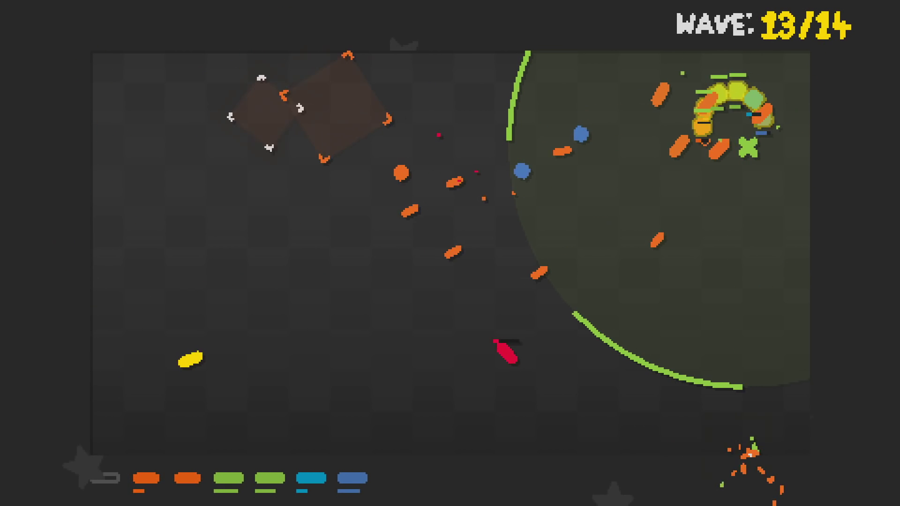
Pause, set mouse control to yes, and resume to finish level 23 with 65 gold
{"action": "key", "text": "Escape"}
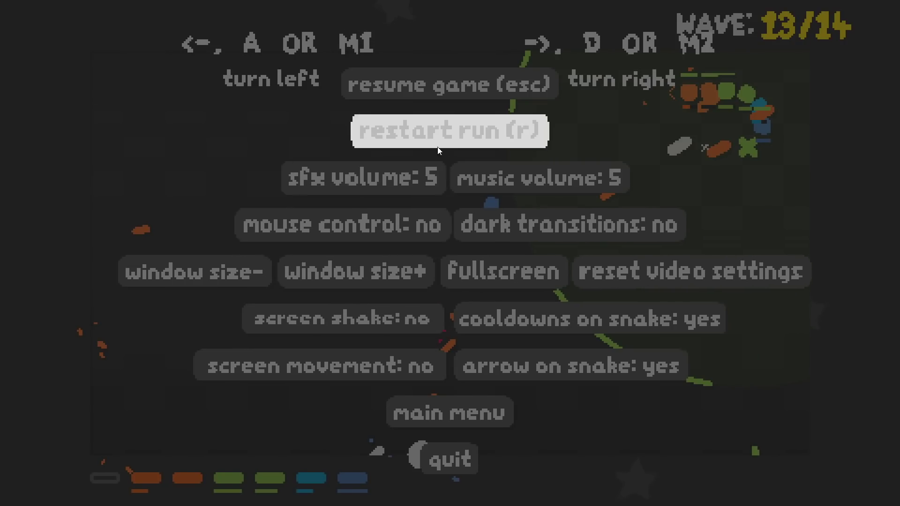
{"action": "left_click", "coordinate": [384, 227]}
{"action": "key", "text": "Escape"}
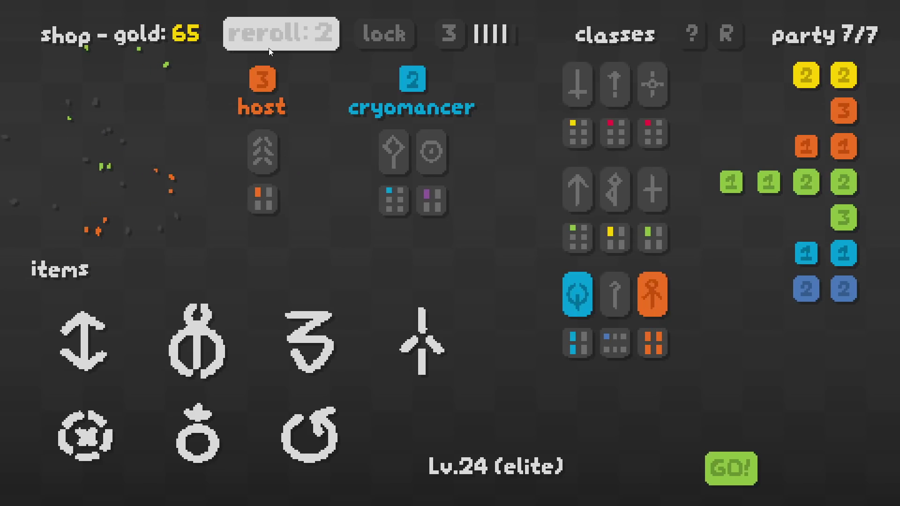
Buy the hunter twice and the engineer once, rerolling the shop between purchases
{"action": "left_click", "coordinate": [268, 48]}
{"action": "left_click", "coordinate": [269, 49]}
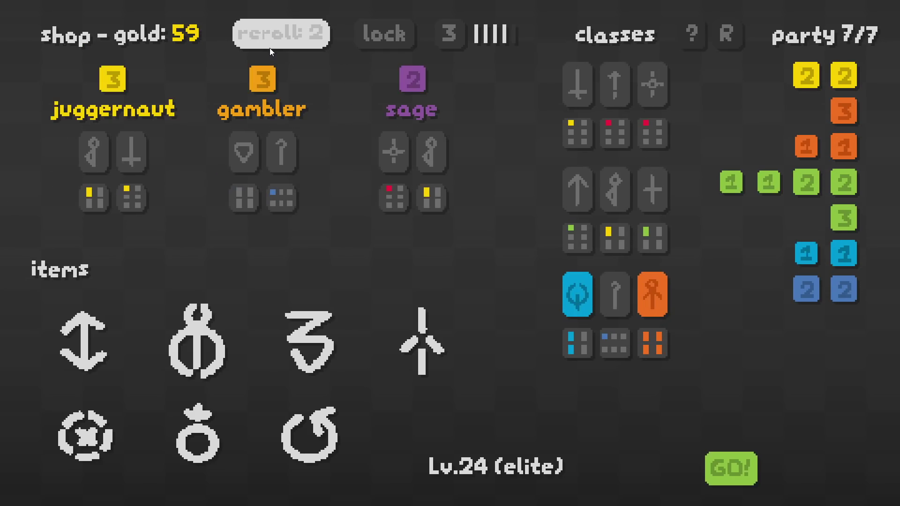
{"action": "left_click", "coordinate": [269, 48]}
{"action": "left_click", "coordinate": [436, 134]}
{"action": "mouse_move", "coordinate": [843, 145]}
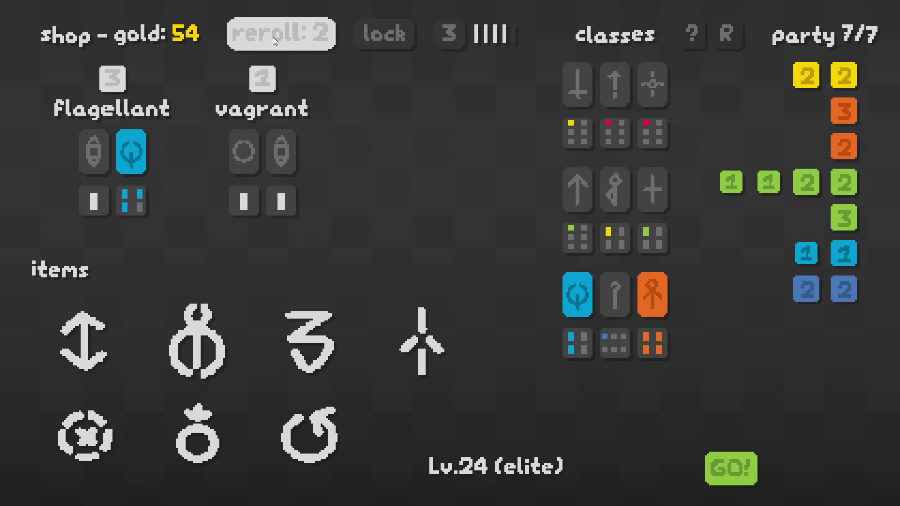
{"action": "left_click", "coordinate": [272, 37]}
{"action": "left_click", "coordinate": [273, 37]}
{"action": "left_click", "coordinate": [273, 38]}
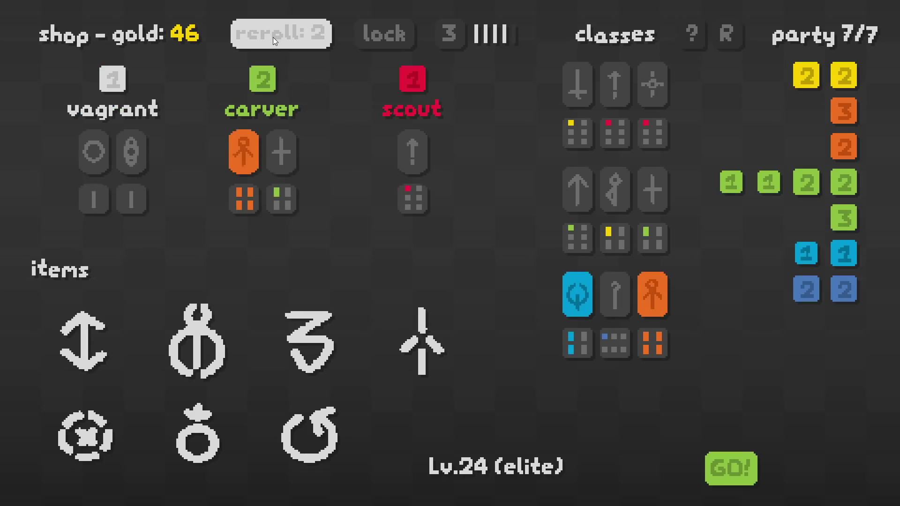
{"action": "left_click", "coordinate": [273, 38]}
{"action": "left_click", "coordinate": [112, 151]}
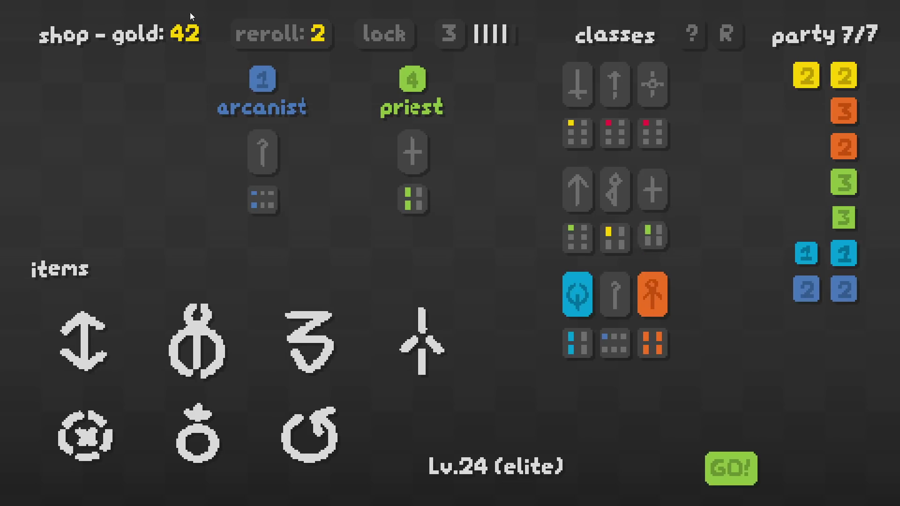
Add a squire and another engineer, then start elite level 24 with 25 gold left
{"action": "left_click", "coordinate": [268, 37]}
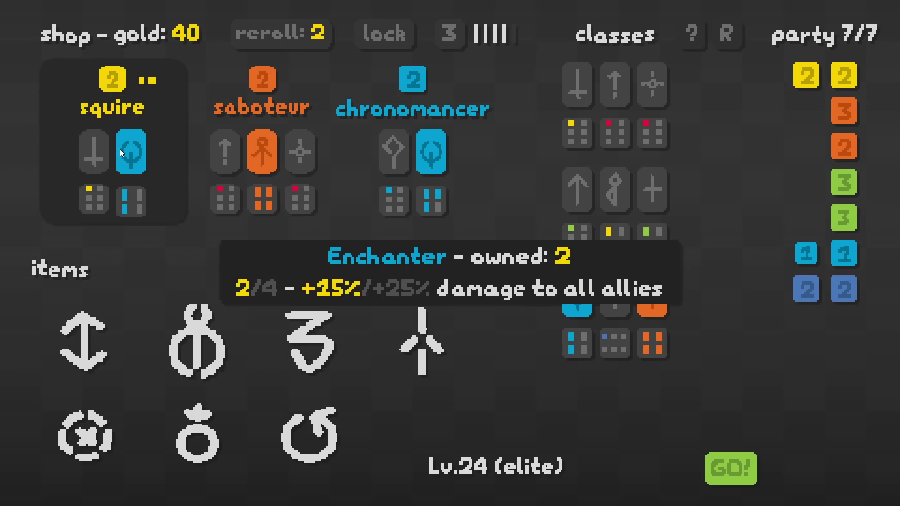
{"action": "left_click", "coordinate": [120, 148]}
{"action": "left_click", "coordinate": [270, 42]}
{"action": "left_click", "coordinate": [270, 42]}
{"action": "left_click", "coordinate": [272, 42]}
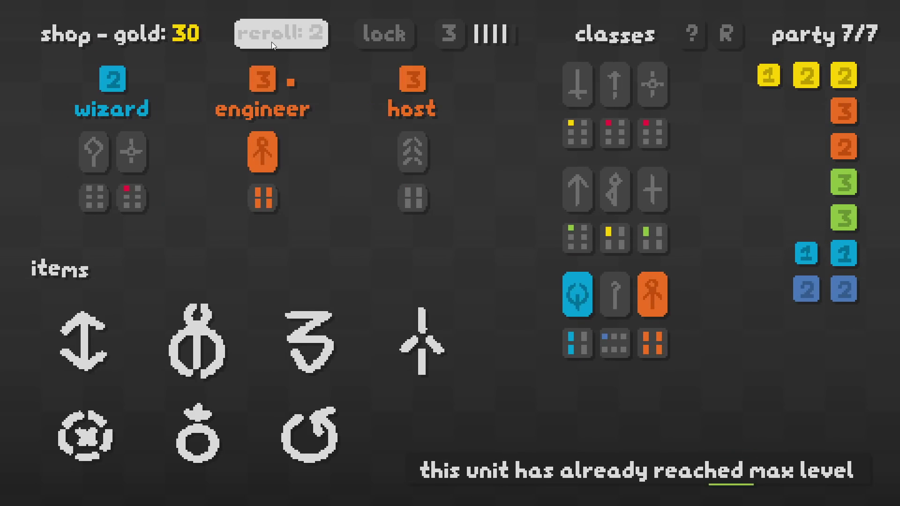
{"action": "left_click", "coordinate": [260, 148]}
{"action": "left_click", "coordinate": [285, 43]}
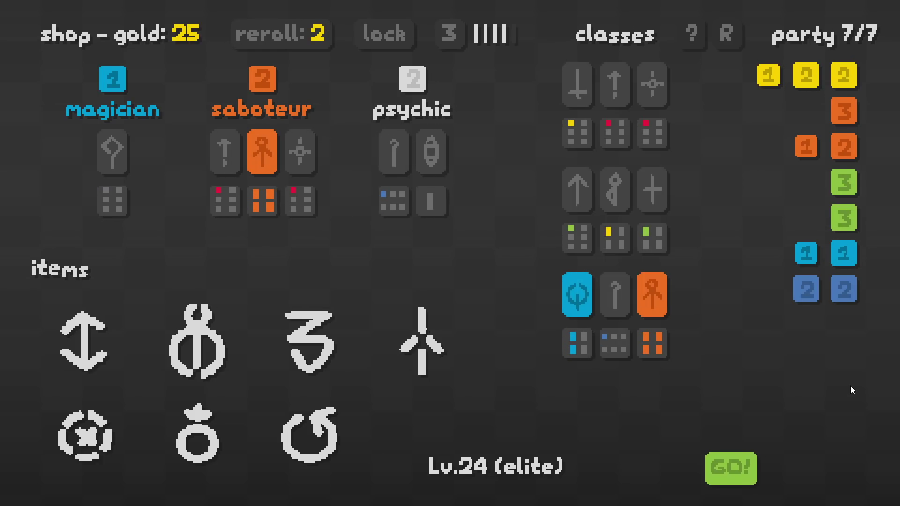
{"action": "left_click", "coordinate": [745, 460]}
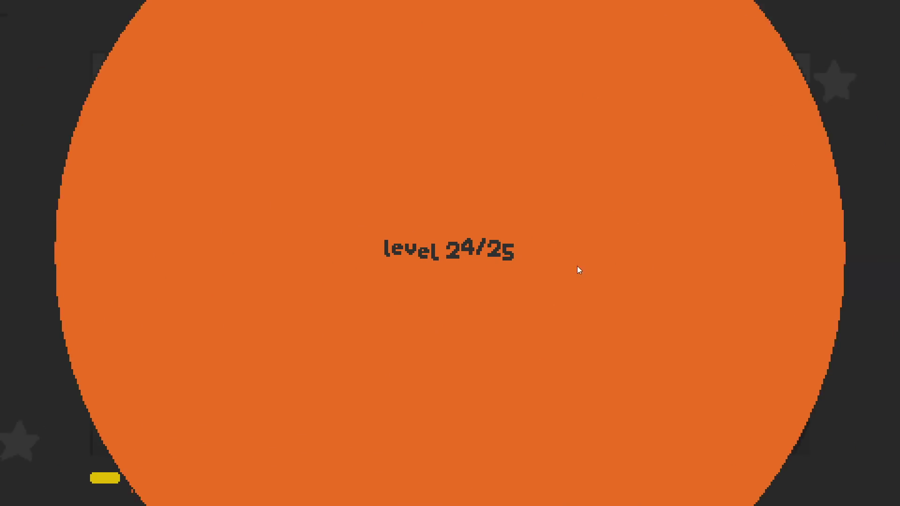
Pause during the countdown, then weave the snake into the upper-left of the level-24 arena
{"action": "key", "text": "Escape"}
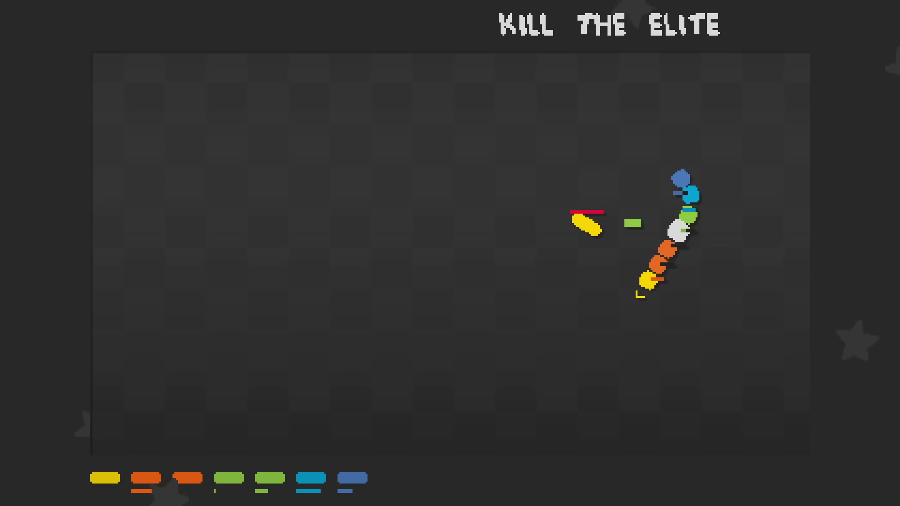
{"action": "key", "text": "Left"}
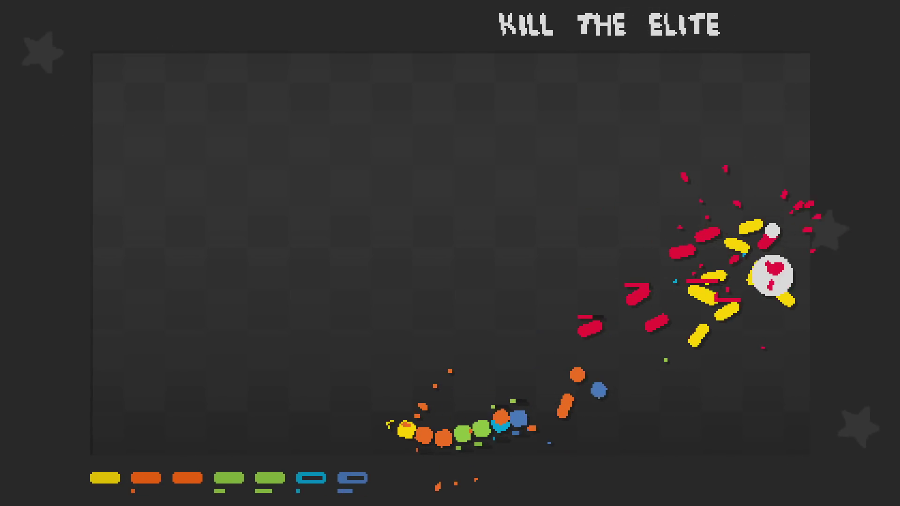
{"action": "key", "text": "Up"}
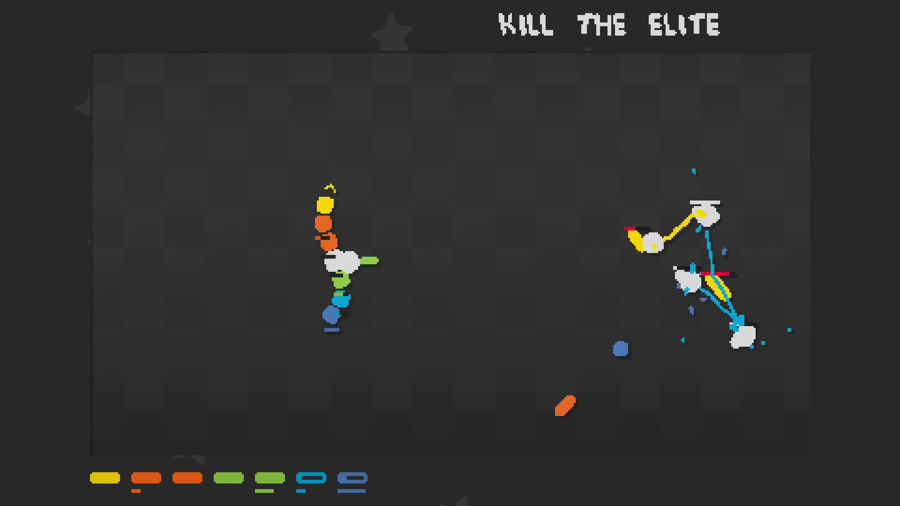
{"action": "key", "text": "Left"}
{"action": "key", "text": "Down"}
{"action": "key", "text": "Left"}
{"action": "key", "text": "Up"}
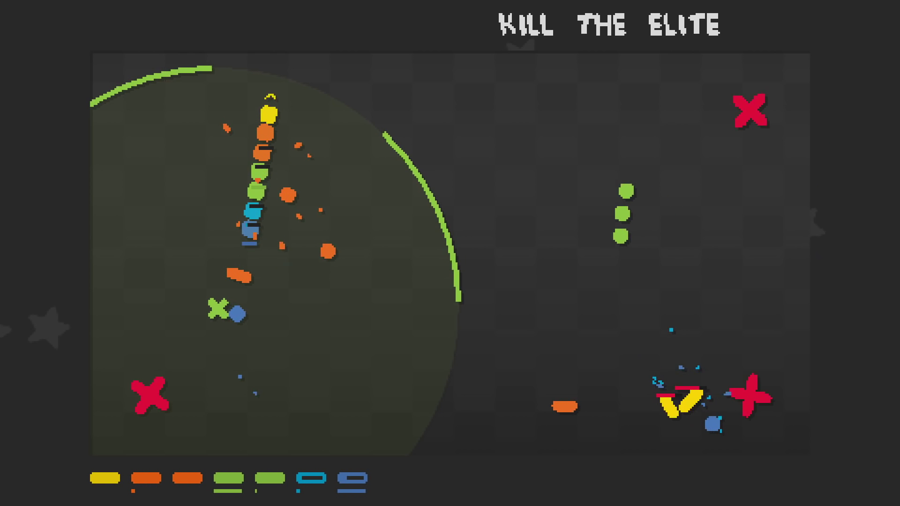
{"action": "key", "text": "Right"}
{"action": "key", "text": "Down"}
{"action": "key", "text": "Left"}
{"action": "key", "text": "Up"}
{"action": "key", "text": "Right"}
{"action": "key", "text": "Up"}
{"action": "key", "text": "Left"}
Loop the snake through the lower-left and back up along the ring's edge
{"action": "key", "text": "Down"}
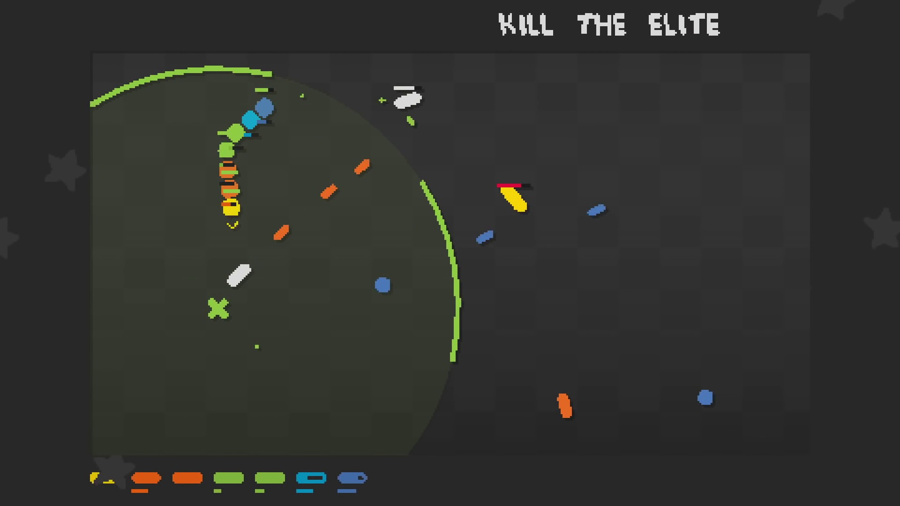
{"action": "key", "text": "Right"}
{"action": "key", "text": "Up"}
{"action": "key", "text": "Left"}
{"action": "key", "text": "Down"}
{"action": "key", "text": "Right"}
{"action": "key", "text": "Up"}
{"action": "key", "text": "Down"}
{"action": "key", "text": "Left"}
{"action": "key", "text": "Up"}
{"action": "key", "text": "Right"}
{"action": "key", "text": "Down"}
{"action": "key", "text": "Right"}
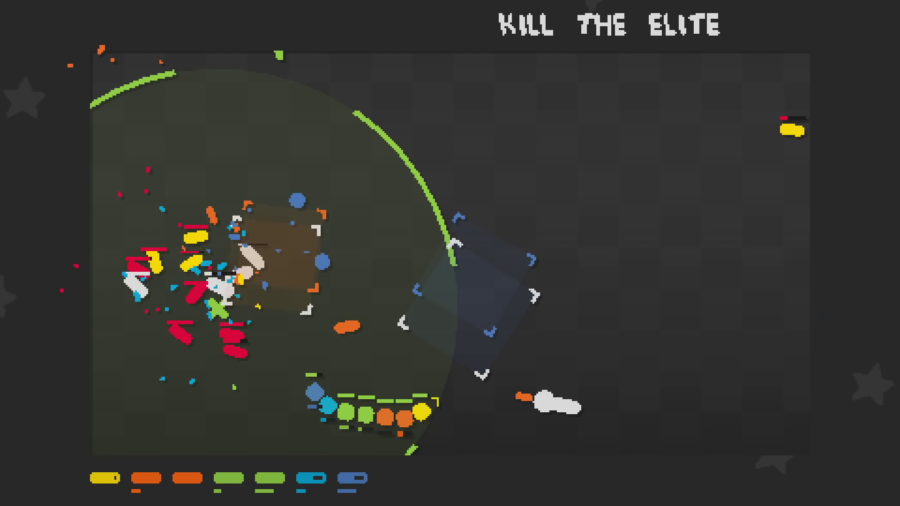
{"action": "key", "text": "Up"}
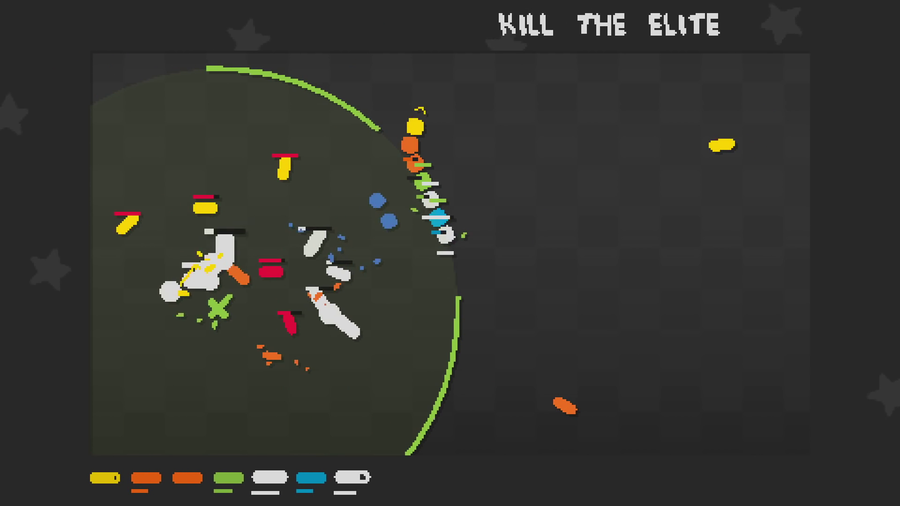
Steer the snake down past the elite and circle the enemy cluster until it dies
{"action": "key", "text": "Right"}
{"action": "key", "text": "Down"}
{"action": "key", "text": "Right"}
{"action": "key", "text": "Down"}
{"action": "key", "text": "Right"}
{"action": "key", "text": "Up"}
{"action": "key", "text": "Left"}
{"action": "key", "text": "Down"}
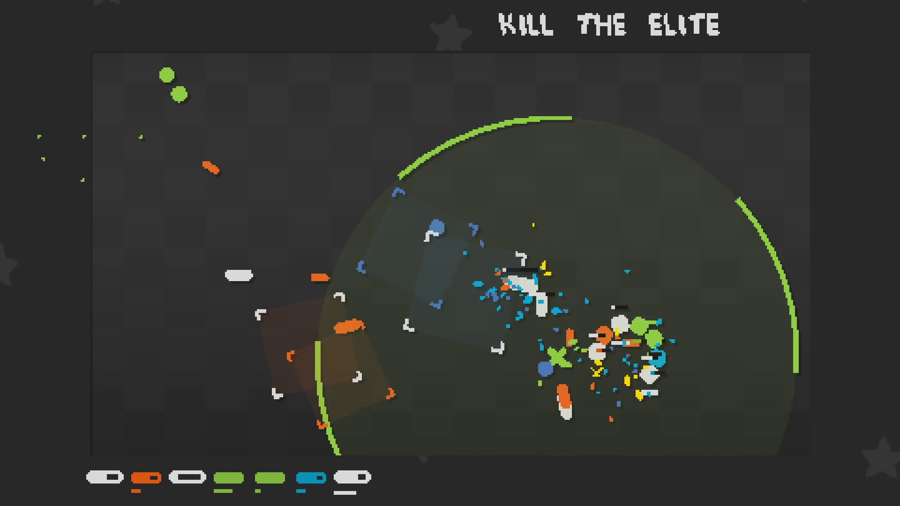
{"action": "key", "text": "Up"}
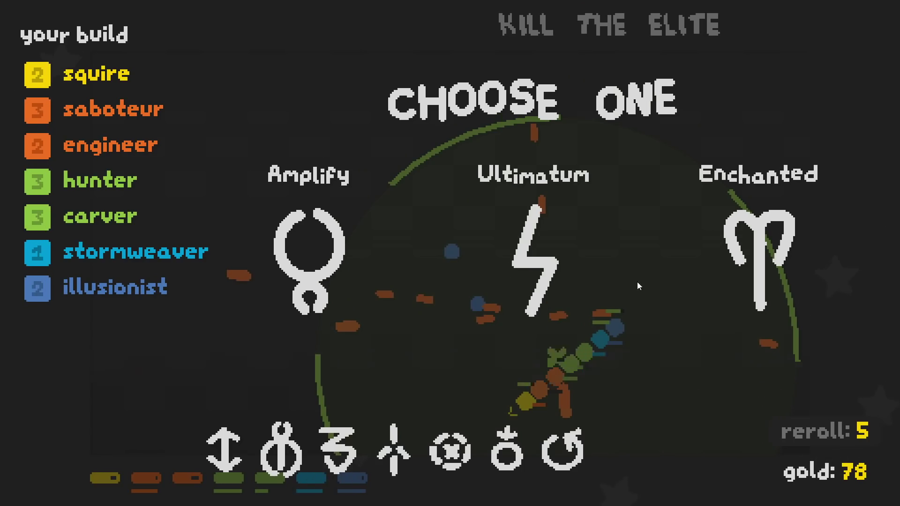
Take Amplify, then reroll the shop and buy two illusionists
{"action": "left_click", "coordinate": [294, 290]}
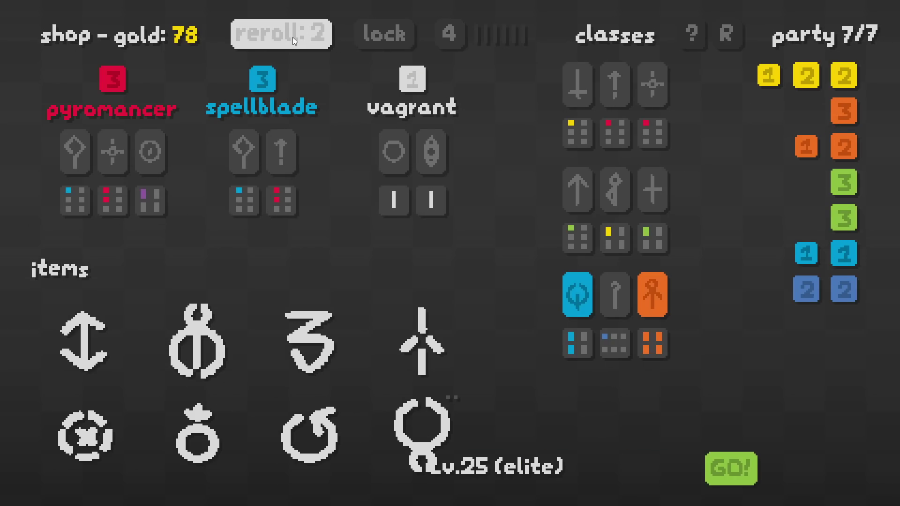
{"action": "left_click", "coordinate": [427, 450]}
{"action": "left_click", "coordinate": [427, 450]}
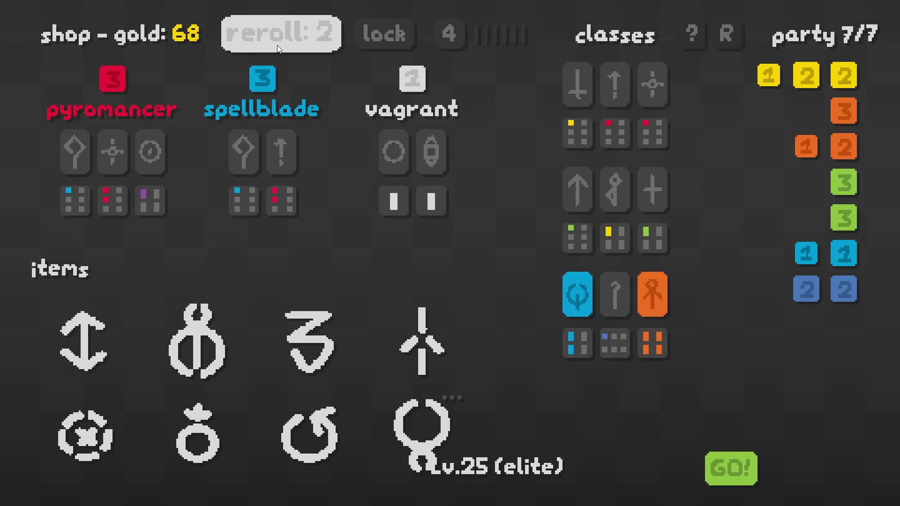
{"action": "left_click", "coordinate": [280, 41]}
{"action": "left_click", "coordinate": [398, 140]}
{"action": "left_click", "coordinate": [280, 35]}
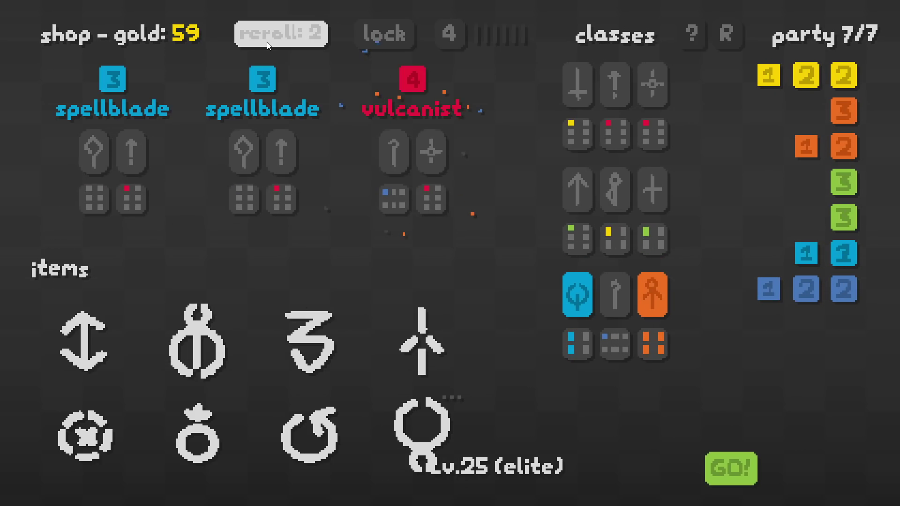
{"action": "left_click", "coordinate": [278, 152]}
Reroll for a third illusionist (level 3) and a stormweaver (level 2)
{"action": "left_click", "coordinate": [274, 42]}
{"action": "left_click", "coordinate": [276, 39]}
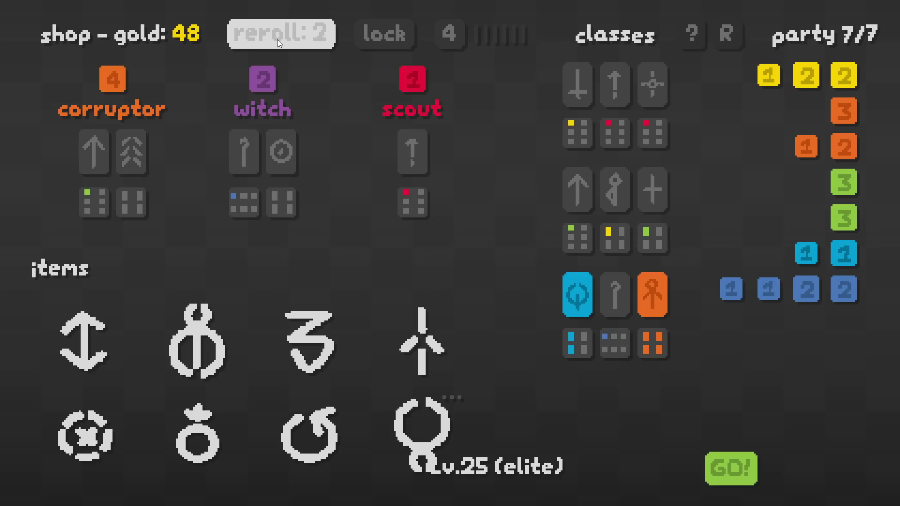
{"action": "left_click", "coordinate": [278, 45]}
{"action": "left_click", "coordinate": [302, 126]}
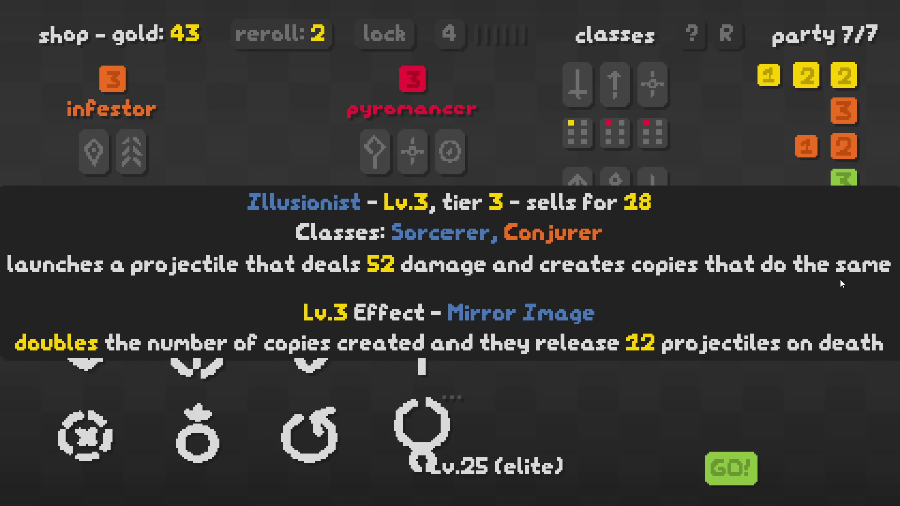
{"action": "mouse_move", "coordinate": [842, 288]}
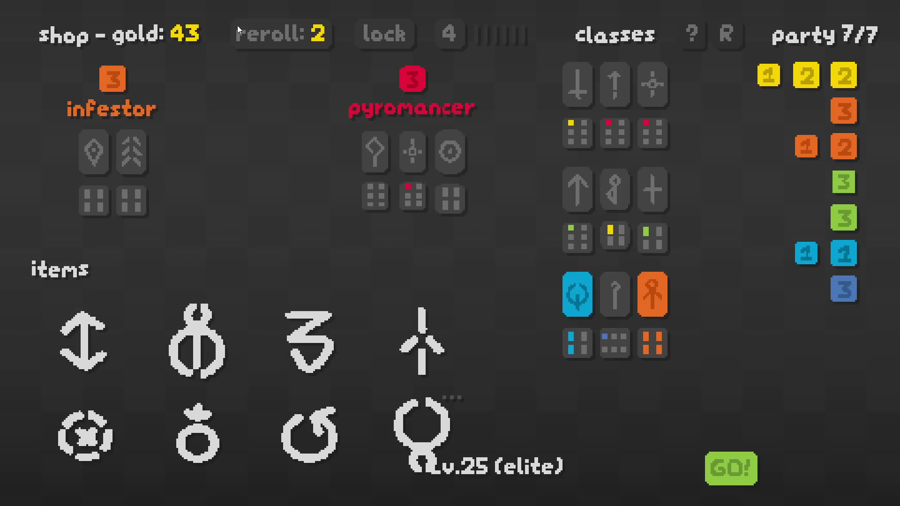
{"action": "left_click", "coordinate": [262, 28]}
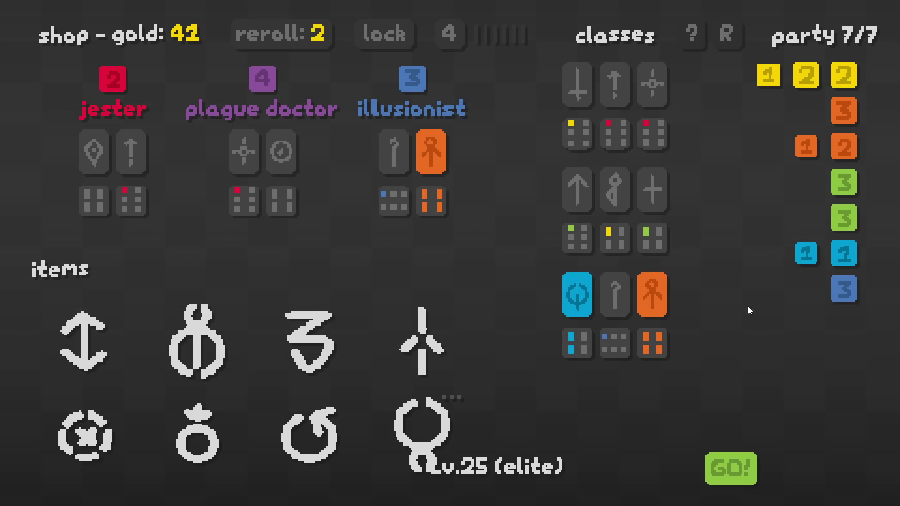
{"action": "mouse_move", "coordinate": [805, 253]}
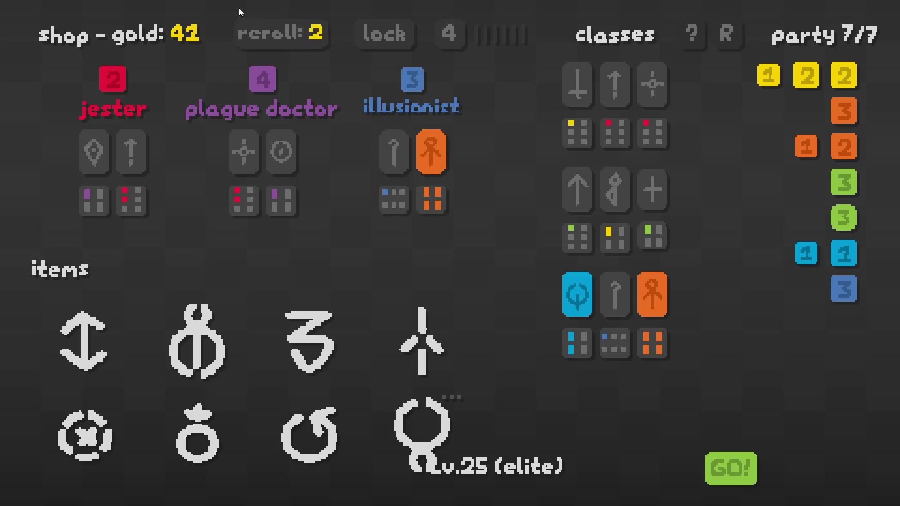
{"action": "left_click", "coordinate": [248, 34]}
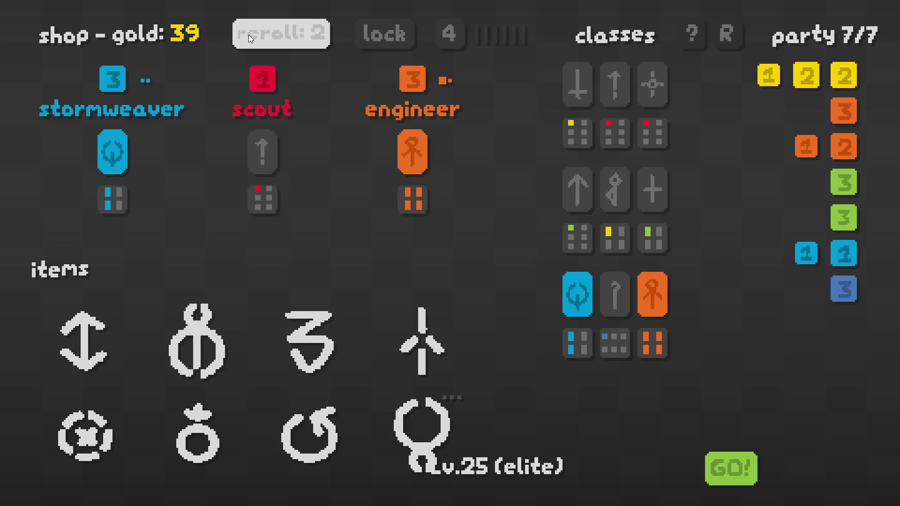
{"action": "left_click", "coordinate": [113, 152]}
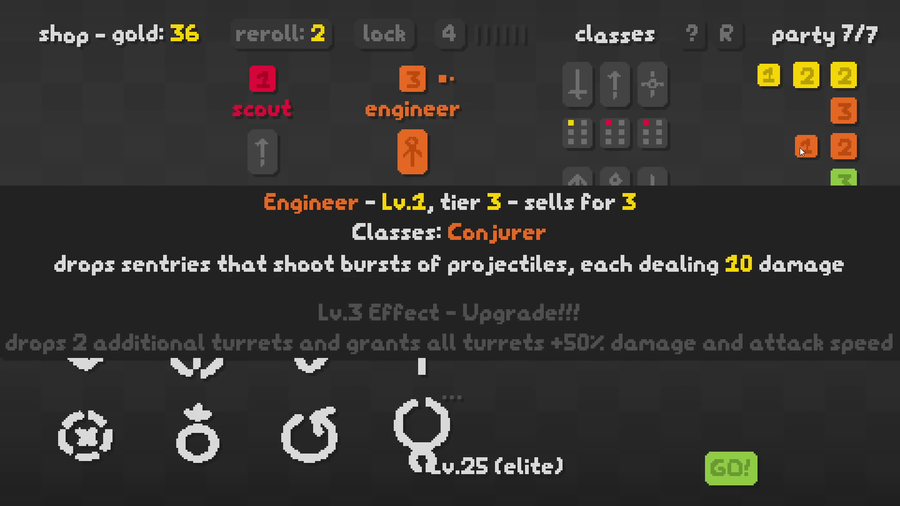
Sell the engineer and squires, upgrade Amplify, and spend leftover gold on rerolls
{"action": "right_click", "coordinate": [798, 148]}
{"action": "mouse_move", "coordinate": [422, 429]}
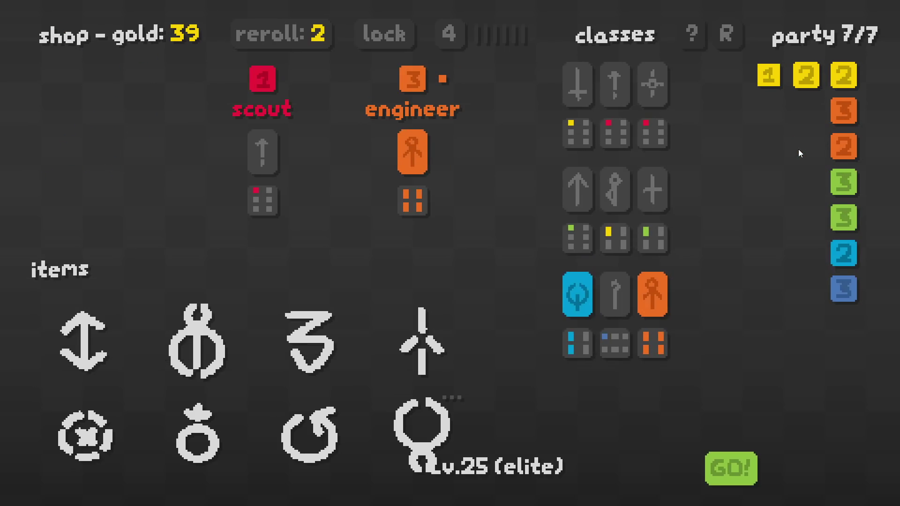
{"action": "triple_click", "coordinate": [416, 450]}
{"action": "left_click", "coordinate": [304, 44]}
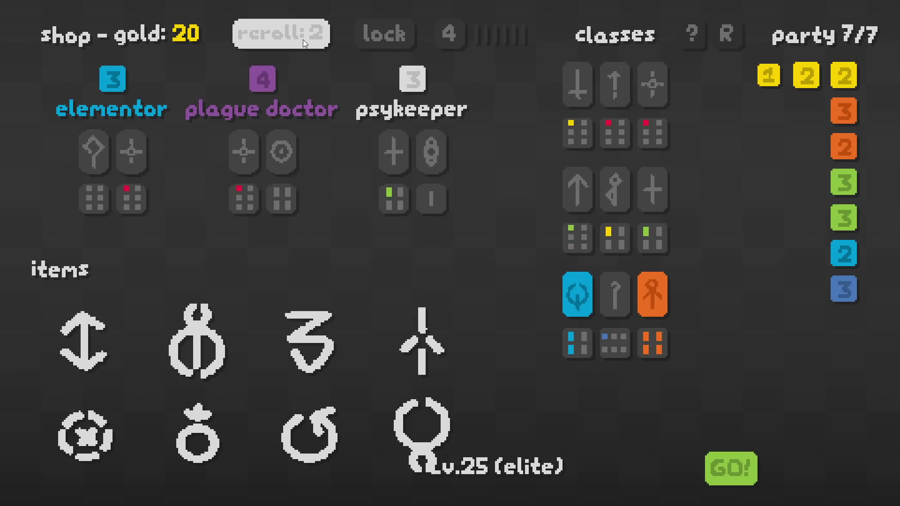
{"action": "left_click", "coordinate": [302, 40]}
{"action": "left_click", "coordinate": [303, 39]}
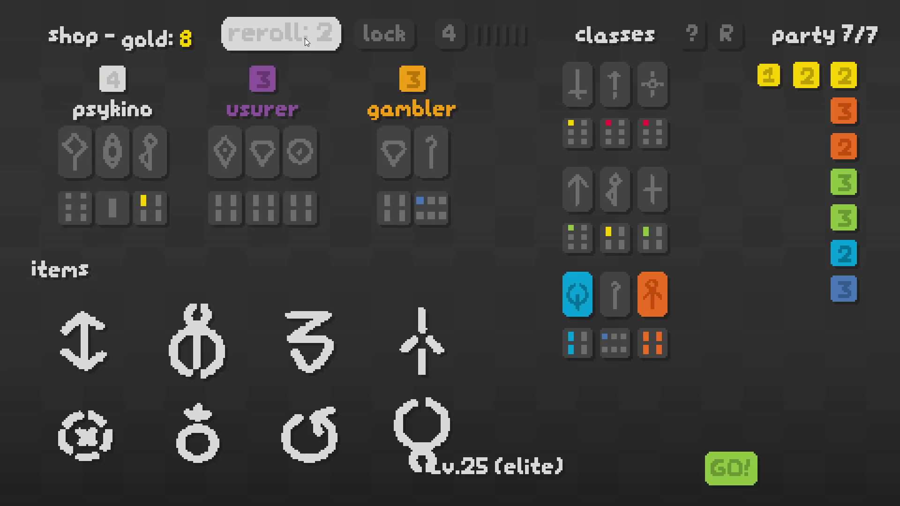
{"action": "left_click", "coordinate": [306, 40]}
{"action": "left_click", "coordinate": [304, 40]}
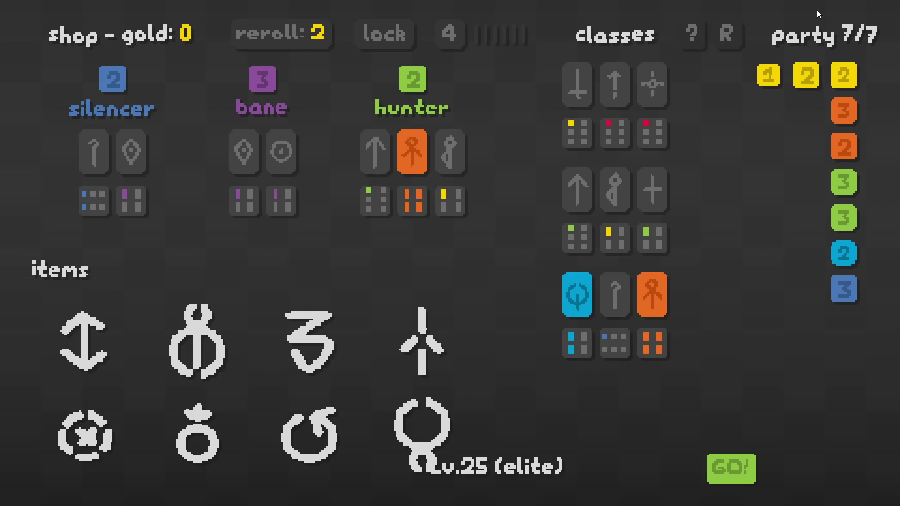
{"action": "right_click", "coordinate": [806, 77]}
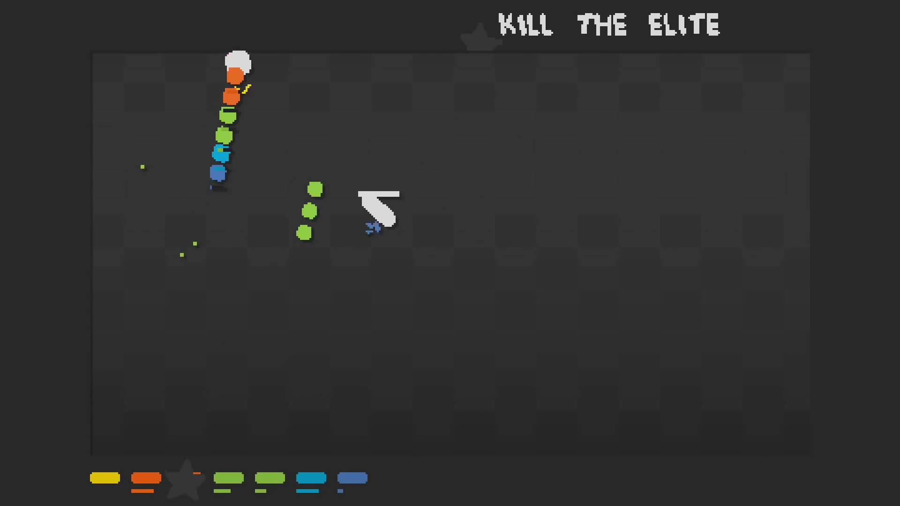
Weave the snake with a/d turns through the level-25 enemies until the final elite falls
{"action": "key", "text": "d"}
{"action": "key", "text": "d"}
{"action": "key", "text": "a"}
{"action": "key", "text": "d"}
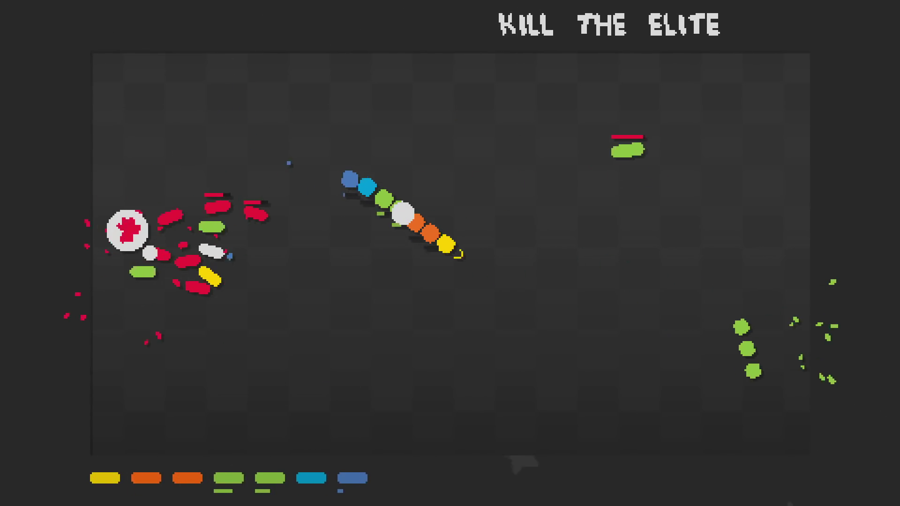
{"action": "key", "text": "a"}
{"action": "key", "text": "a"}
{"action": "key", "text": "d"}
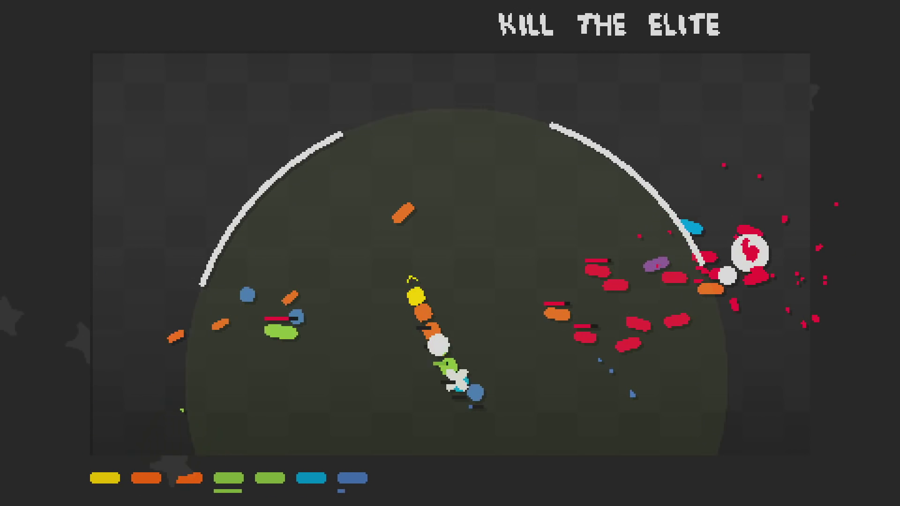
{"action": "key", "text": "d"}
{"action": "key", "text": "a"}
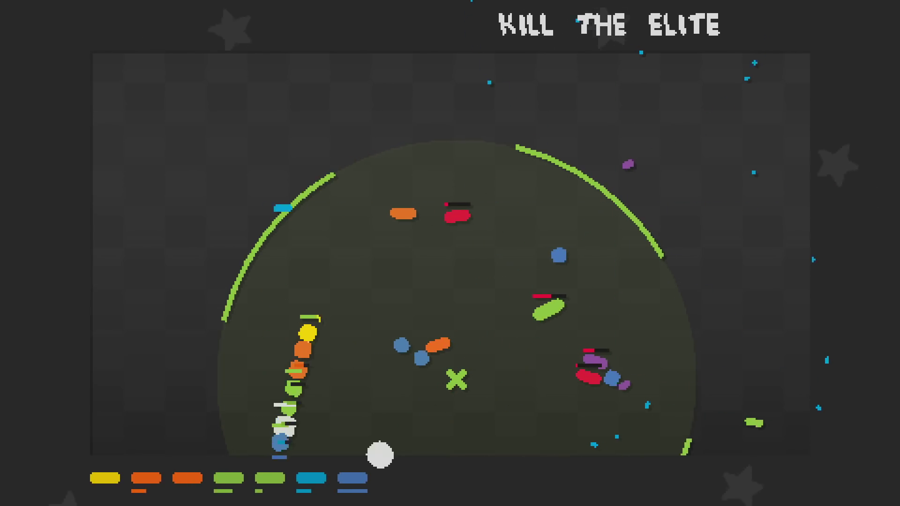
{"action": "key", "text": "d"}
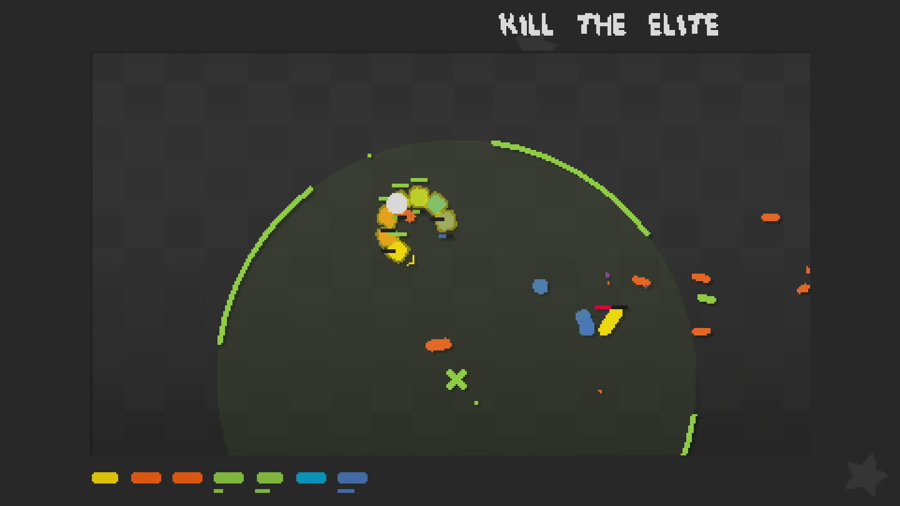
{"action": "key", "text": "a"}
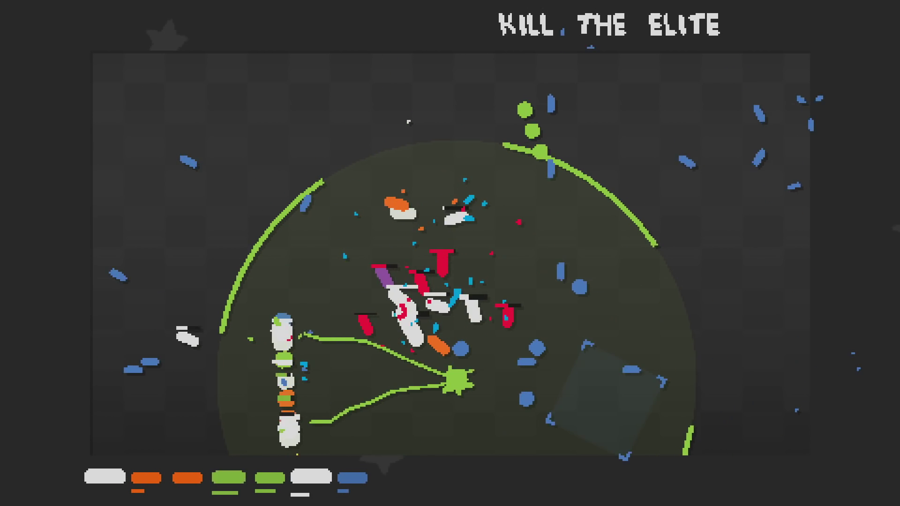
{"action": "key", "text": "a"}
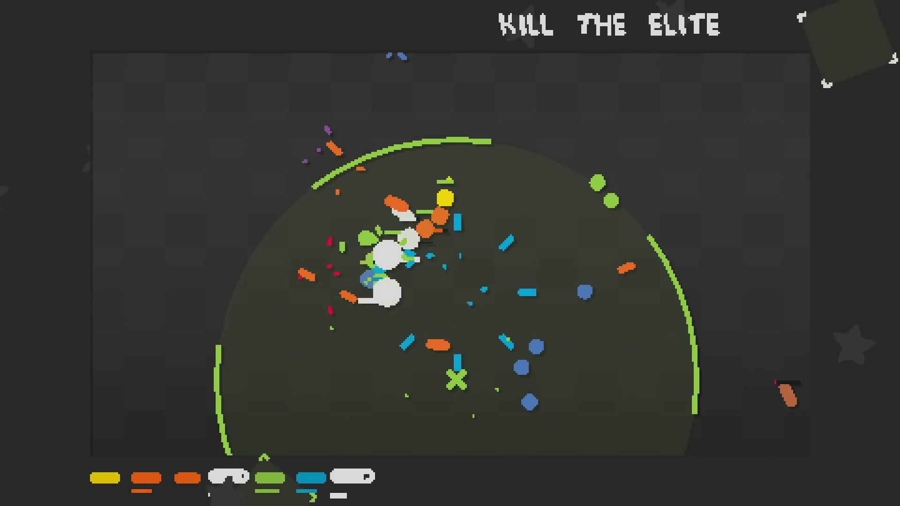
{"action": "key", "text": "a"}
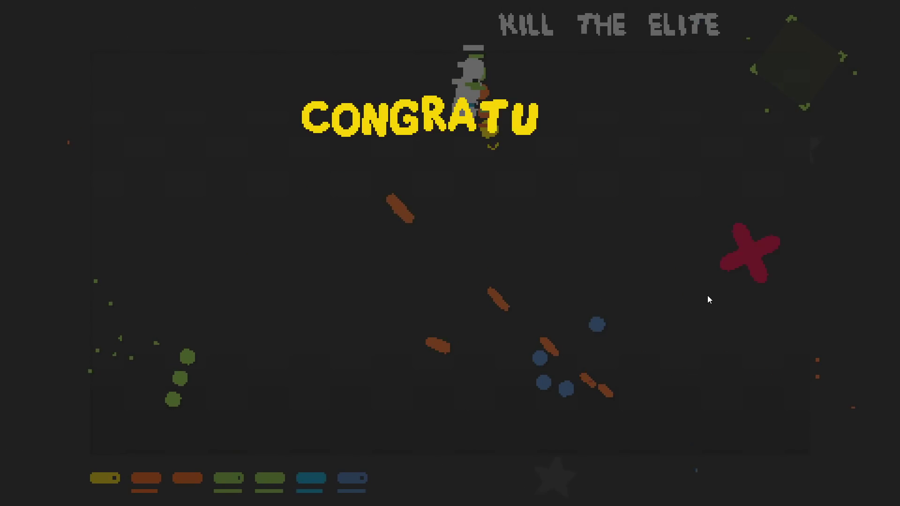